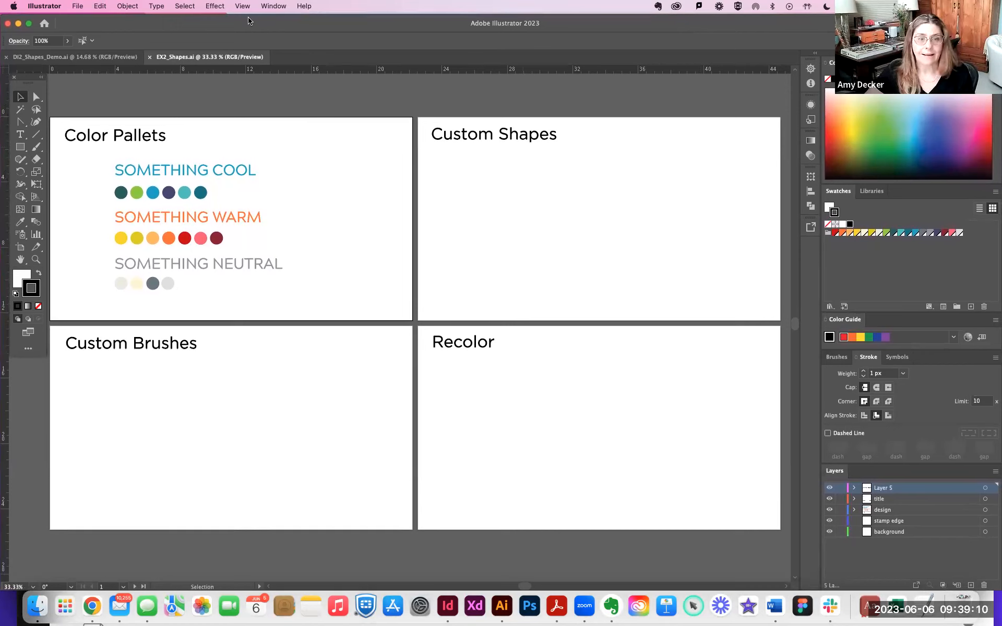
# Look through the workspace options and keep the Painting workspace unchanged.
pyautogui.click(274, 6)
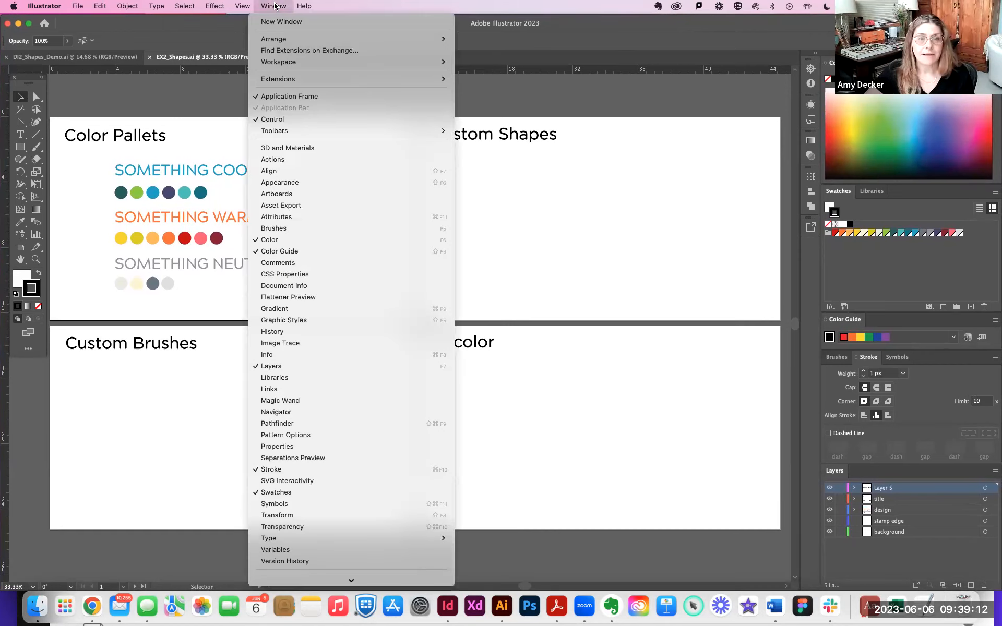
pyautogui.moveTo(270, 64)
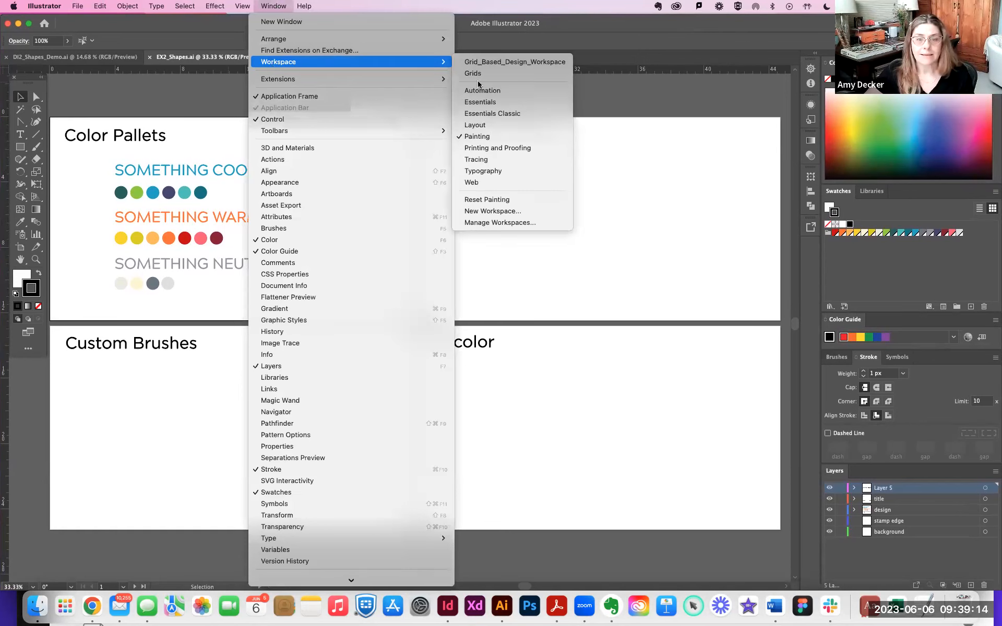
pyautogui.click(510, 138)
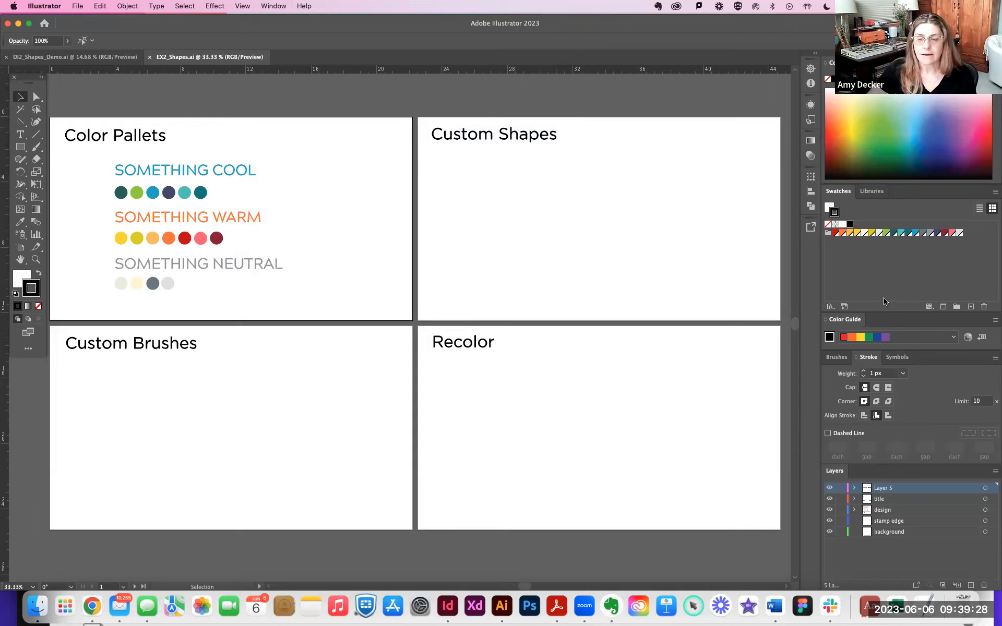
pyautogui.click(271, 6)
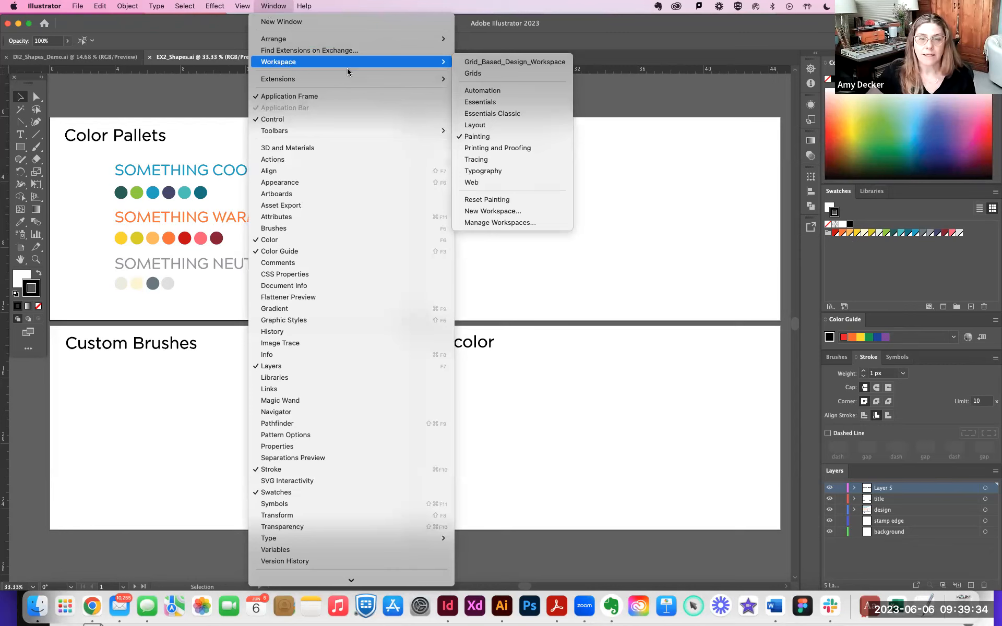
pyautogui.moveTo(366, 64)
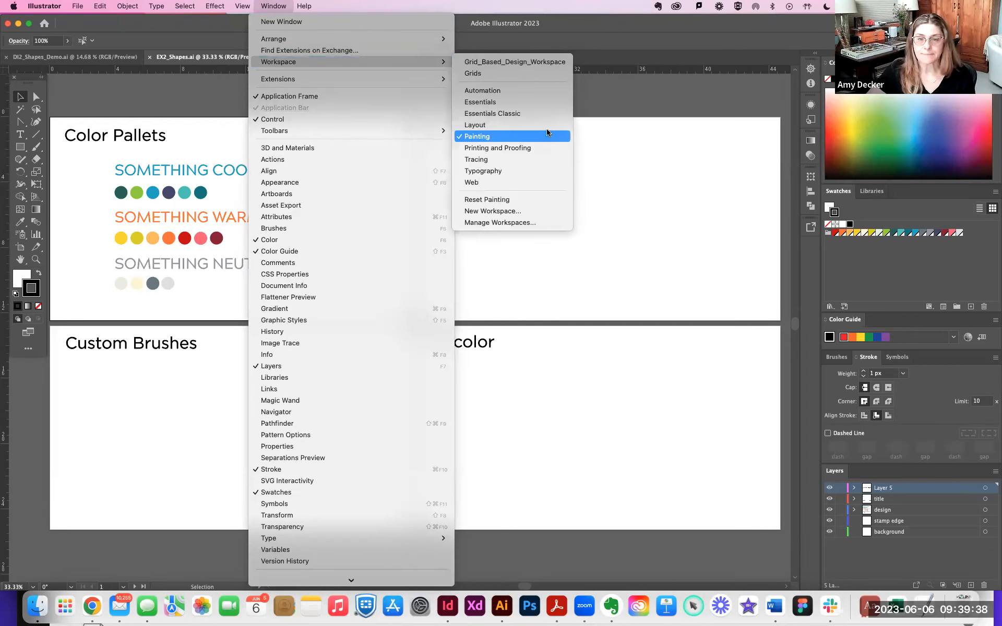
pyautogui.click(620, 114)
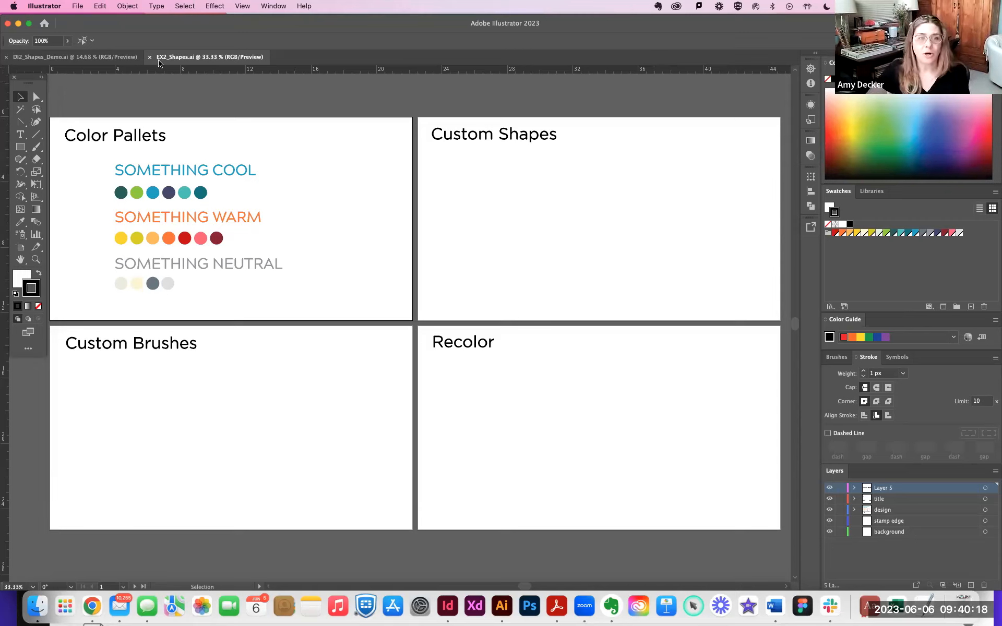
# Start a local Save As with a personal name prefix on the file name, then cancel.
pyautogui.click(77, 6)
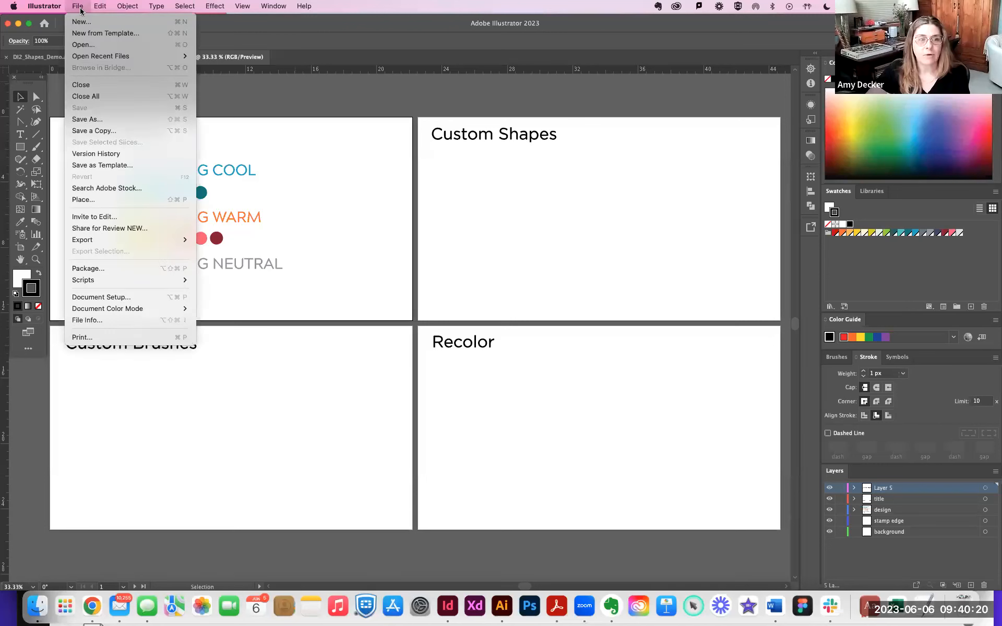
pyautogui.click(92, 124)
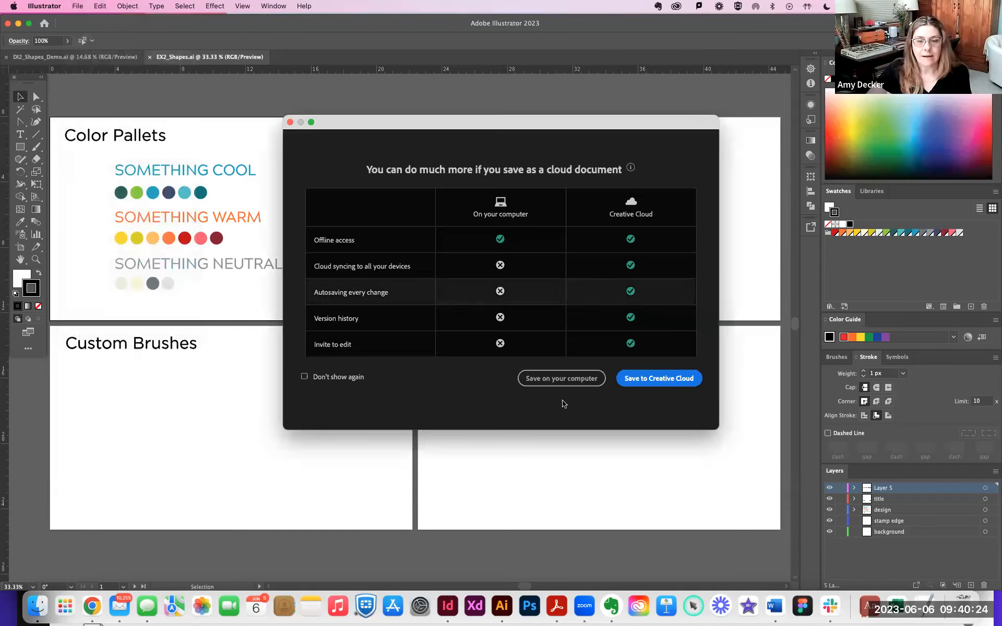
pyautogui.click(555, 380)
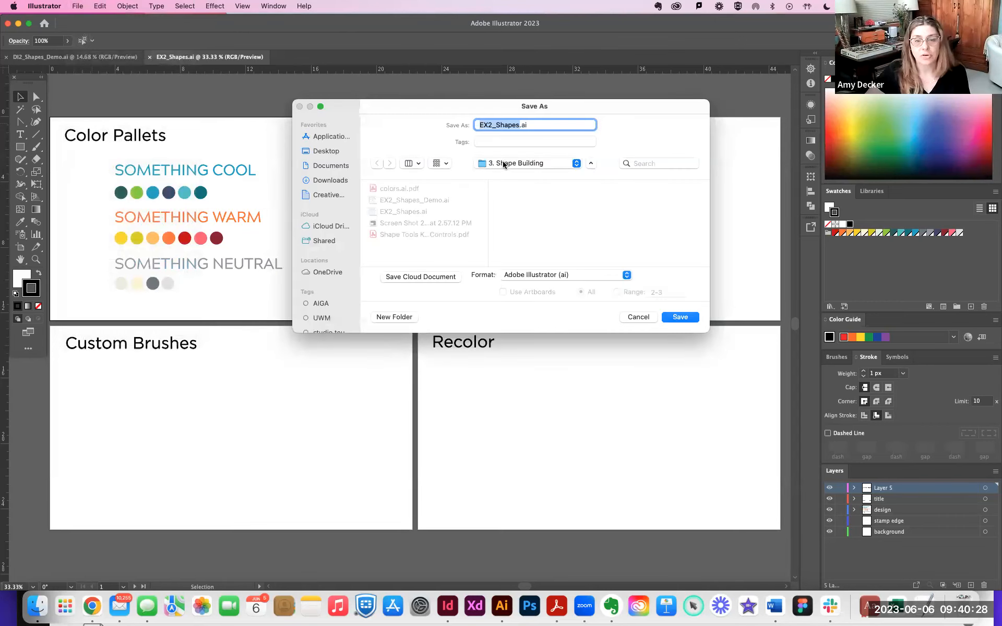
pyautogui.click(486, 126)
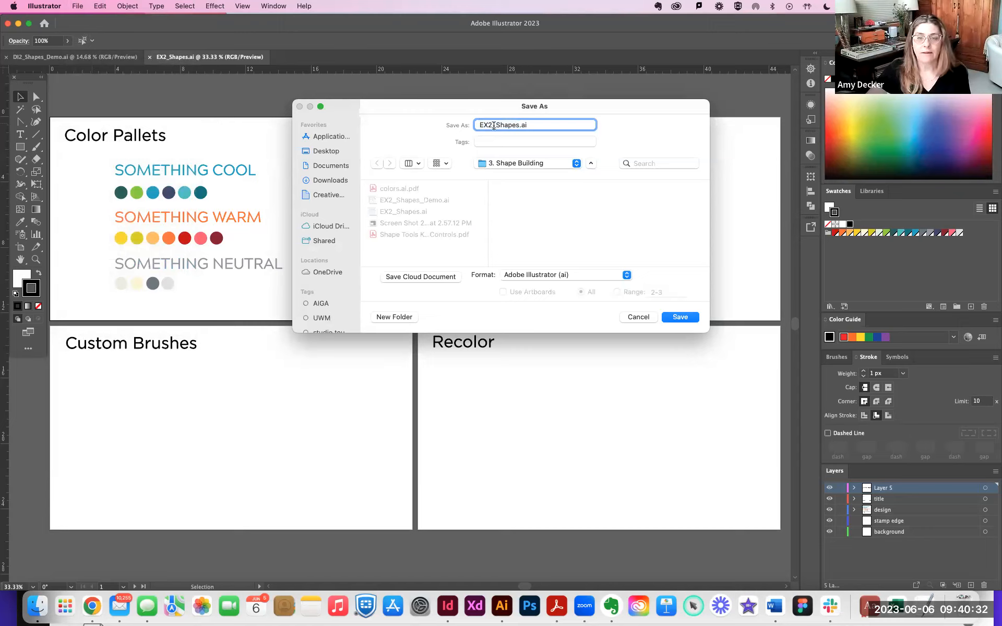
pyautogui.write('Amy')
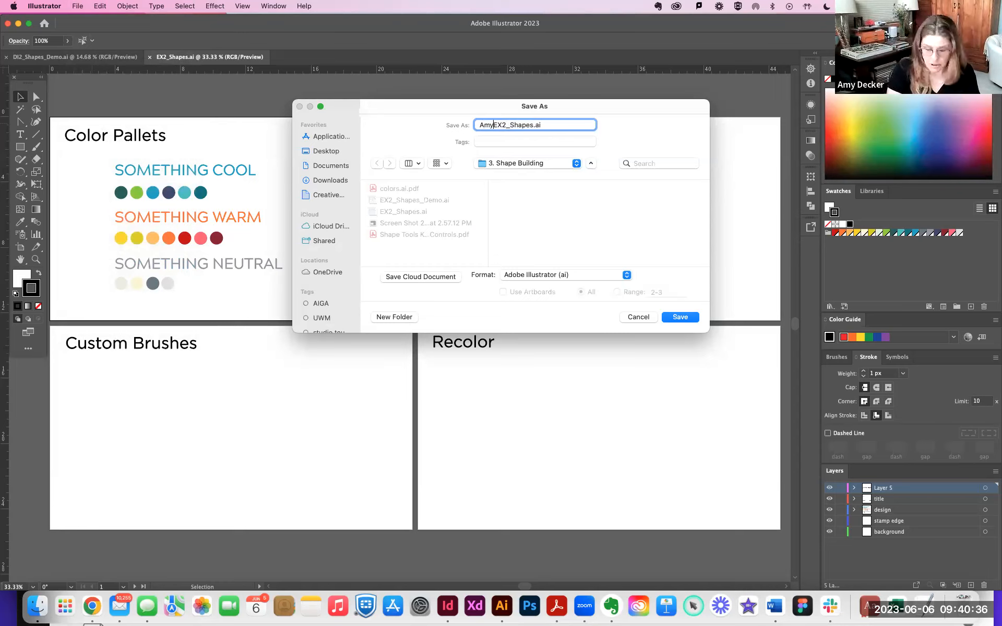
pyautogui.write('_Decker')
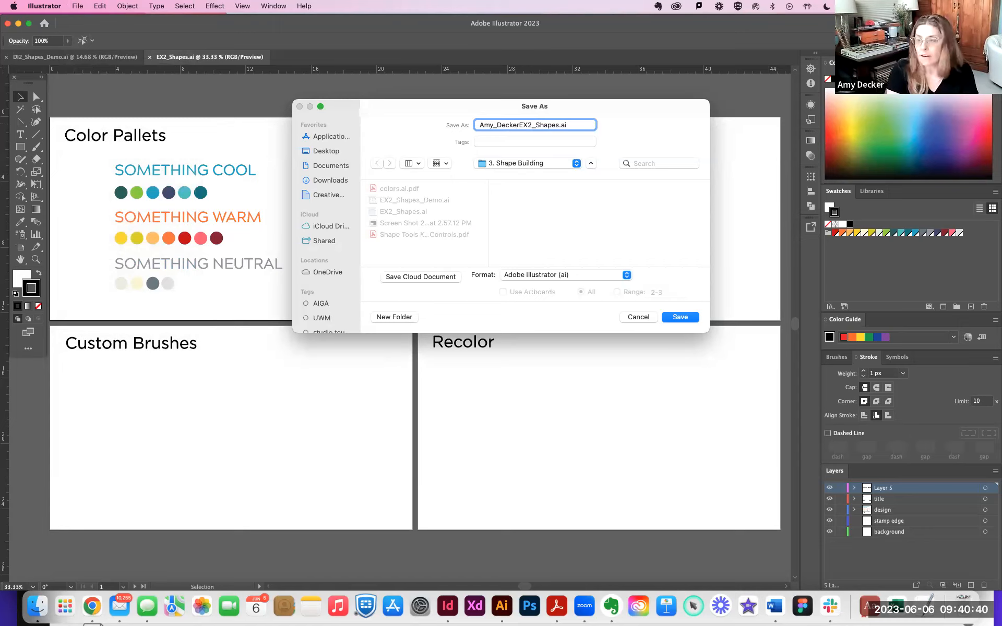
pyautogui.write('_')
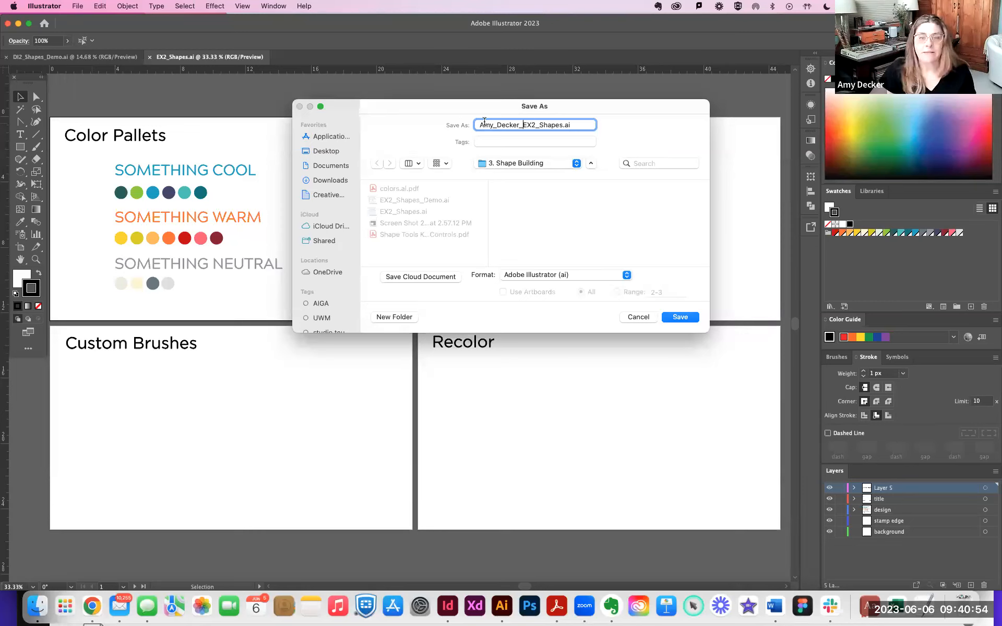
pyautogui.moveTo(521, 126); pyautogui.dragTo(525, 126)
pyautogui.click(535, 126)
pyautogui.click(544, 126)
pyautogui.click(563, 127)
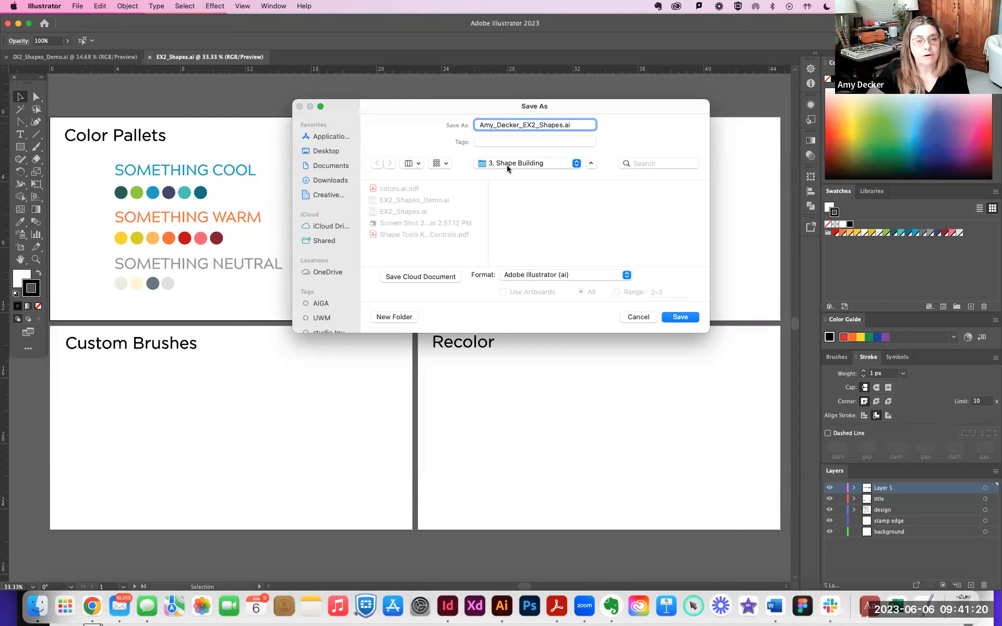
pyautogui.click(639, 318)
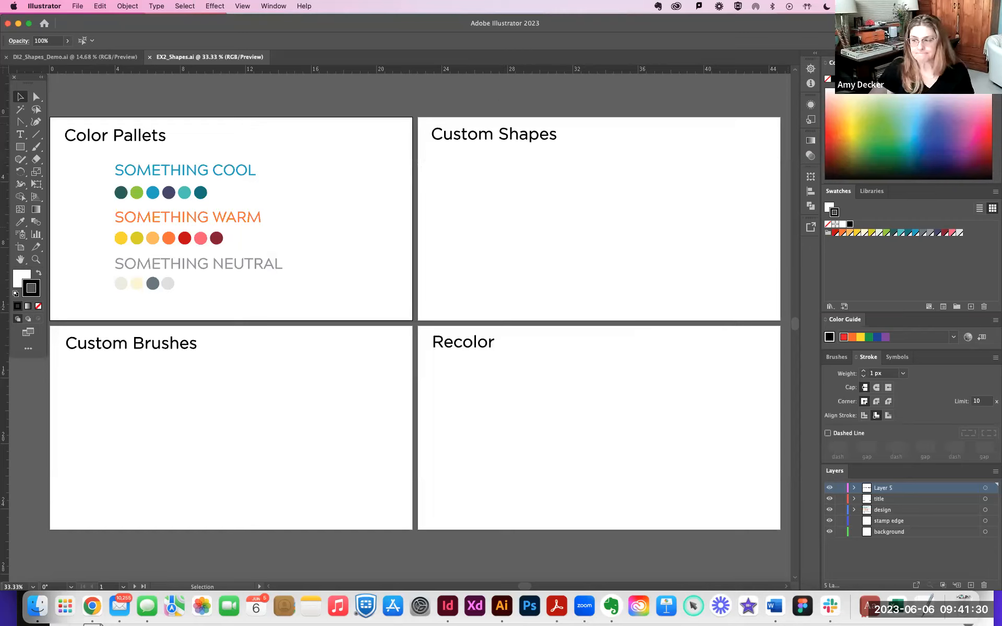
# Practise marquee-selecting the cool, warm and neutral circle rows one at a time, clearing each selection.
pyautogui.scroll(-1, 657, 289)
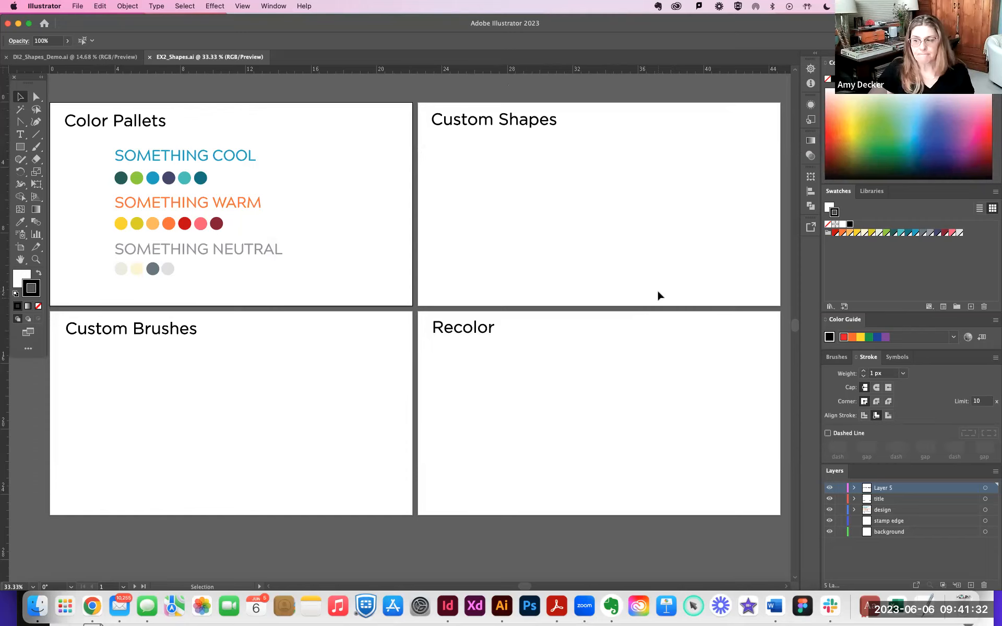
pyautogui.scroll(5, 656, 290)
pyautogui.scroll(-4, 656, 297)
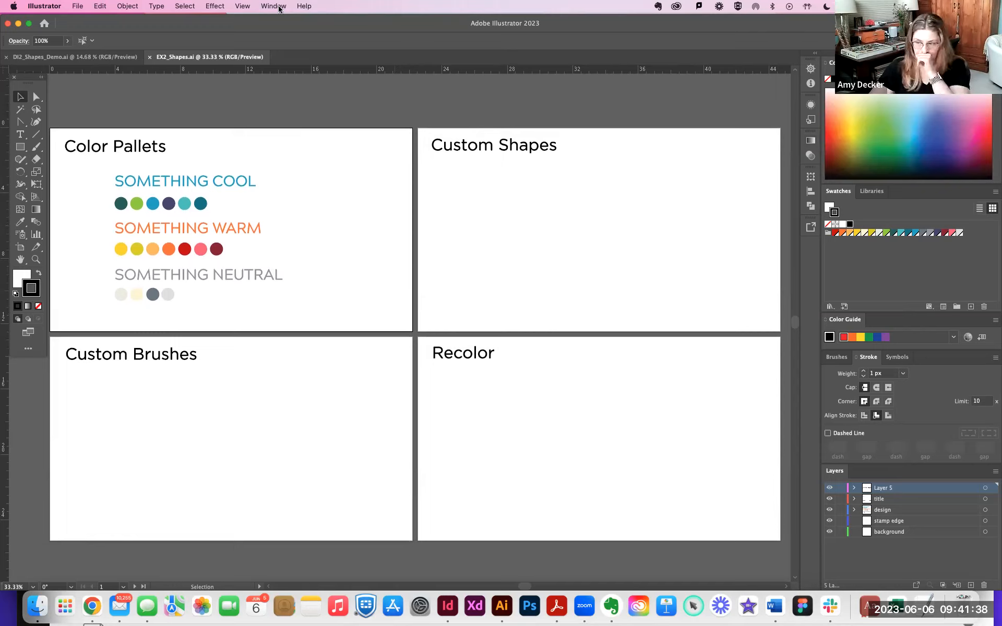
pyautogui.moveTo(93, 200); pyautogui.dragTo(214, 207)
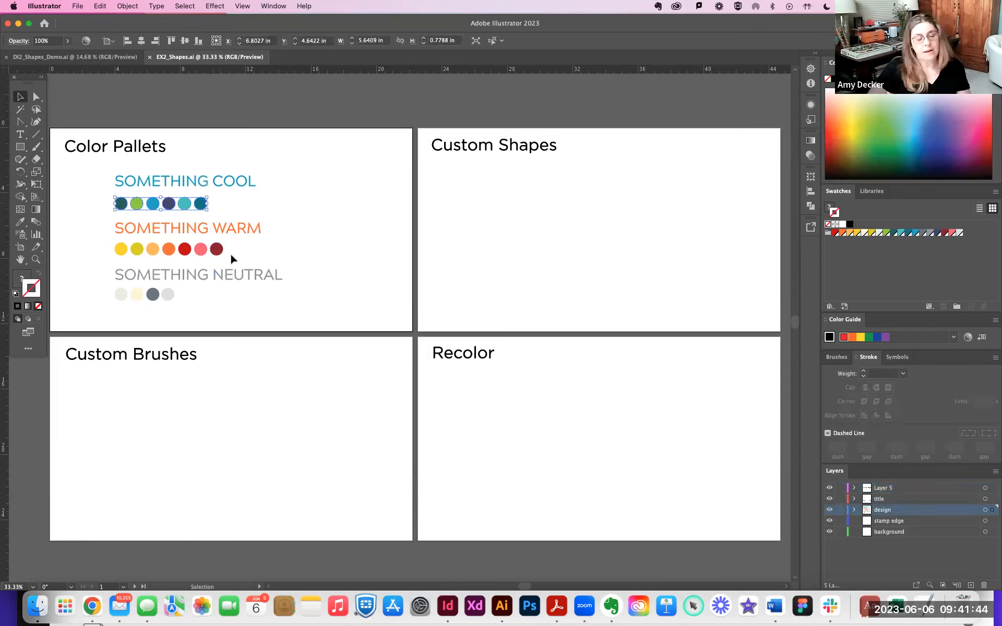
pyautogui.click(218, 193)
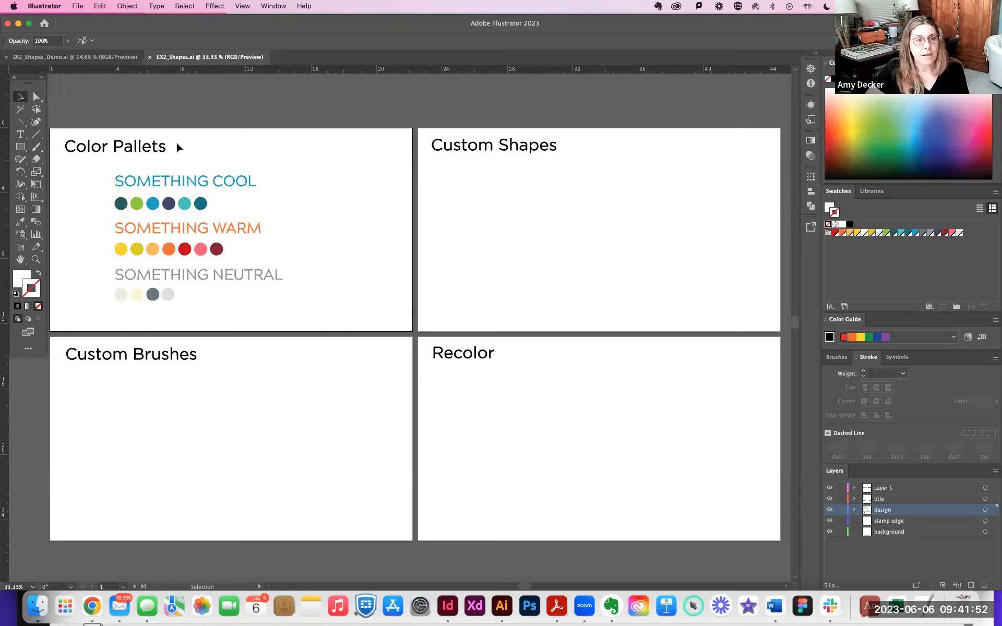
pyautogui.moveTo(258, 184); pyautogui.dragTo(272, 213)
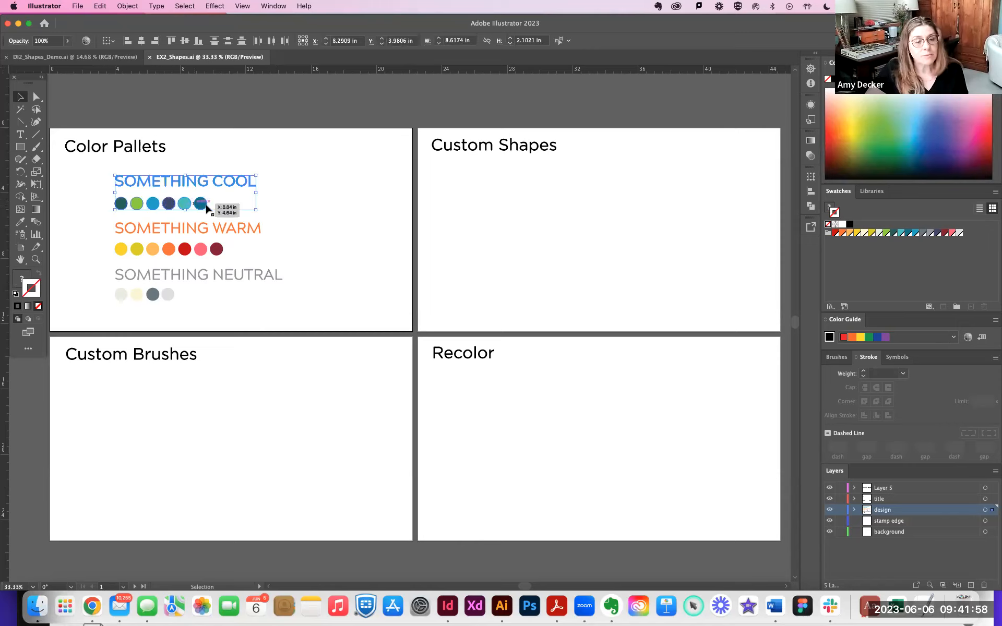
pyautogui.click(293, 201)
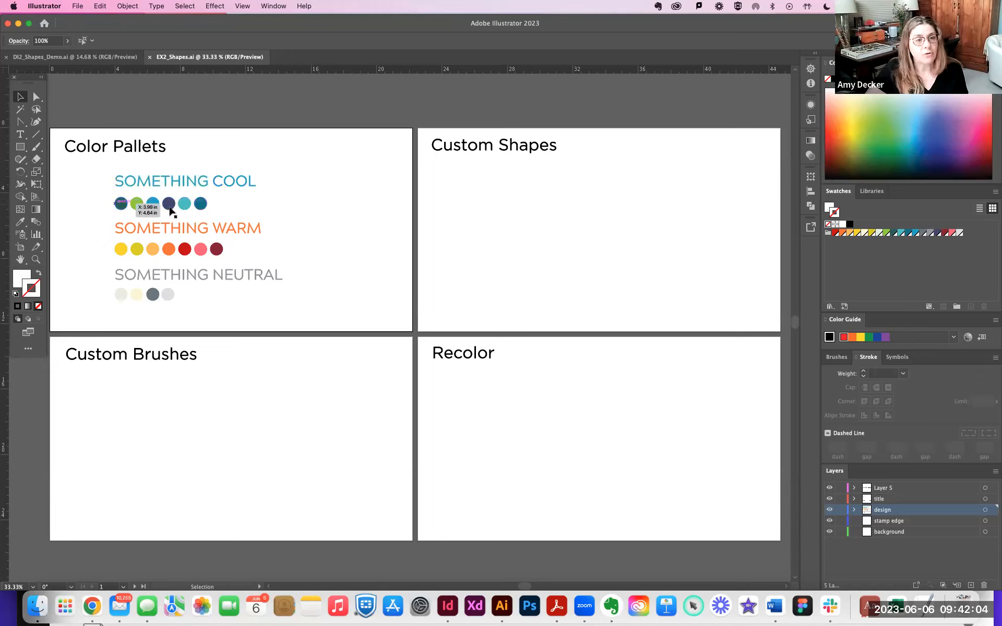
pyautogui.moveTo(102, 242); pyautogui.dragTo(239, 255)
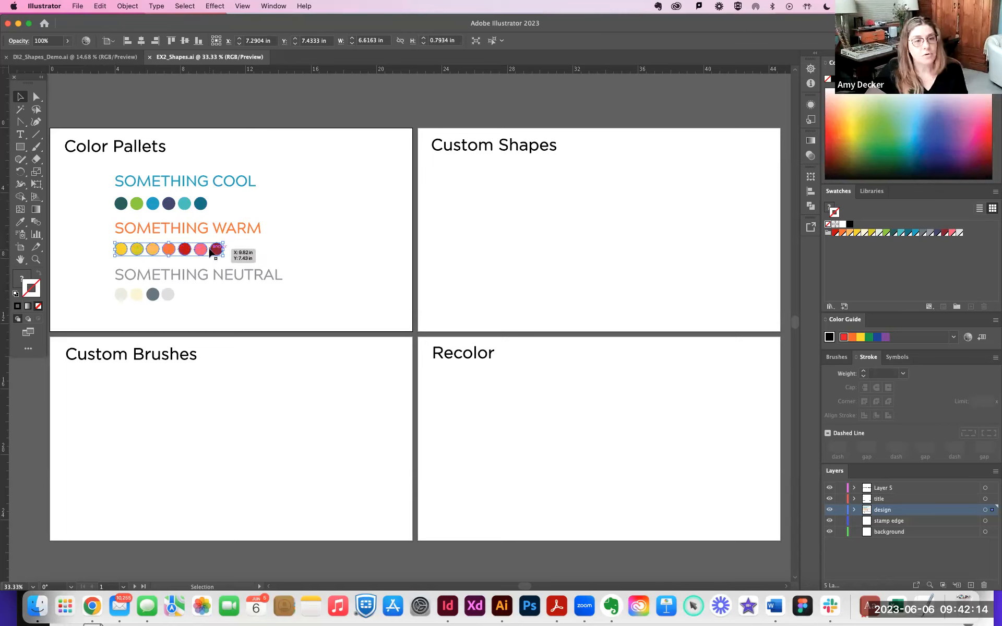
pyautogui.moveTo(99, 281); pyautogui.dragTo(194, 306)
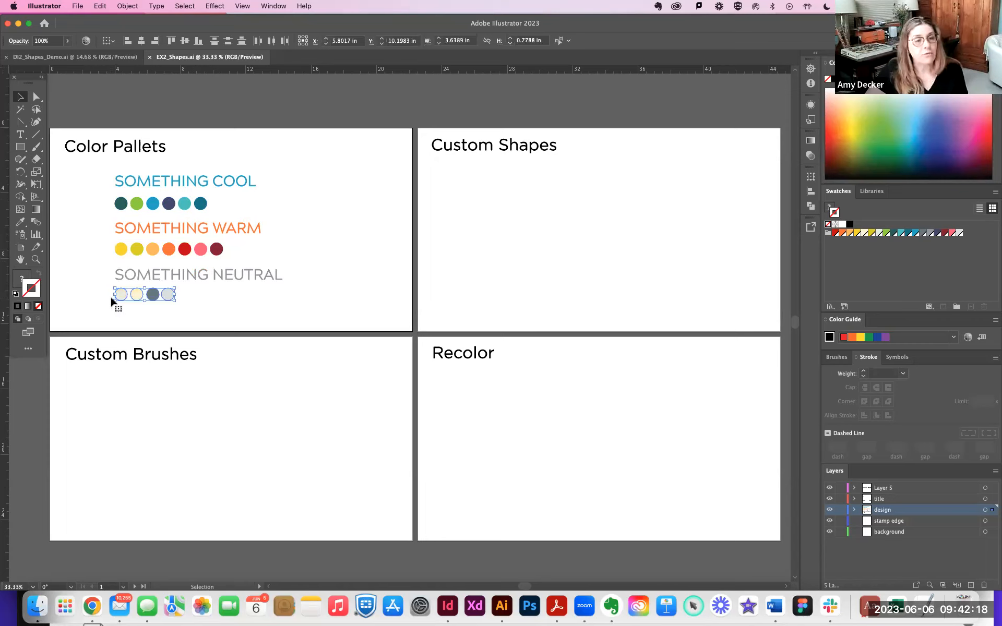
pyautogui.click(217, 305)
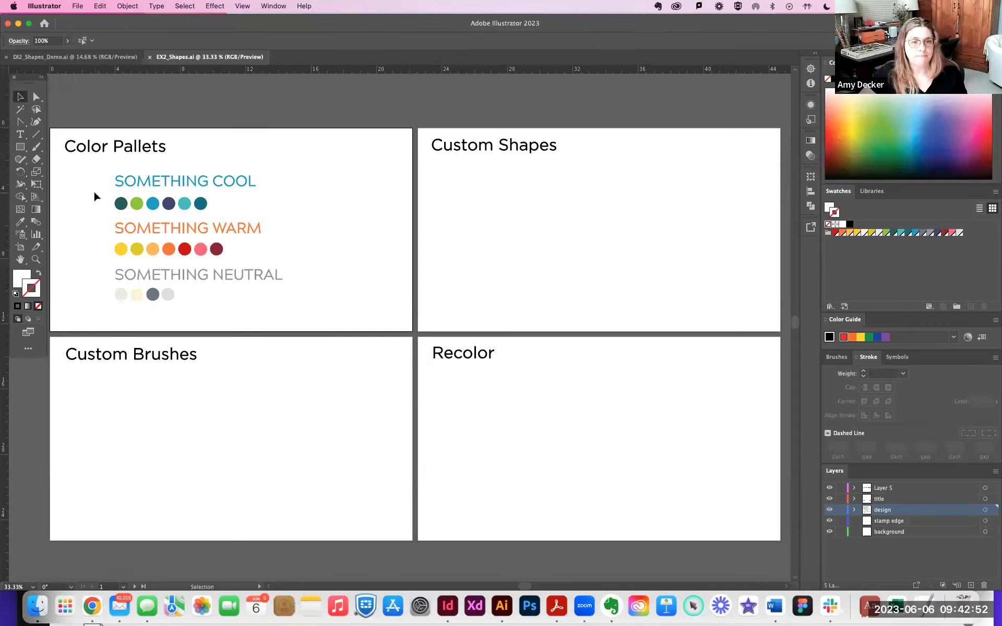
# Marquee the cool circle row, then add the warm and neutral rows to the selection.
pyautogui.moveTo(96, 191); pyautogui.dragTo(234, 214)
pyautogui.moveTo(105, 235); pyautogui.dragTo(201, 262)
pyautogui.moveTo(183, 299); pyautogui.dragTo(186, 303)
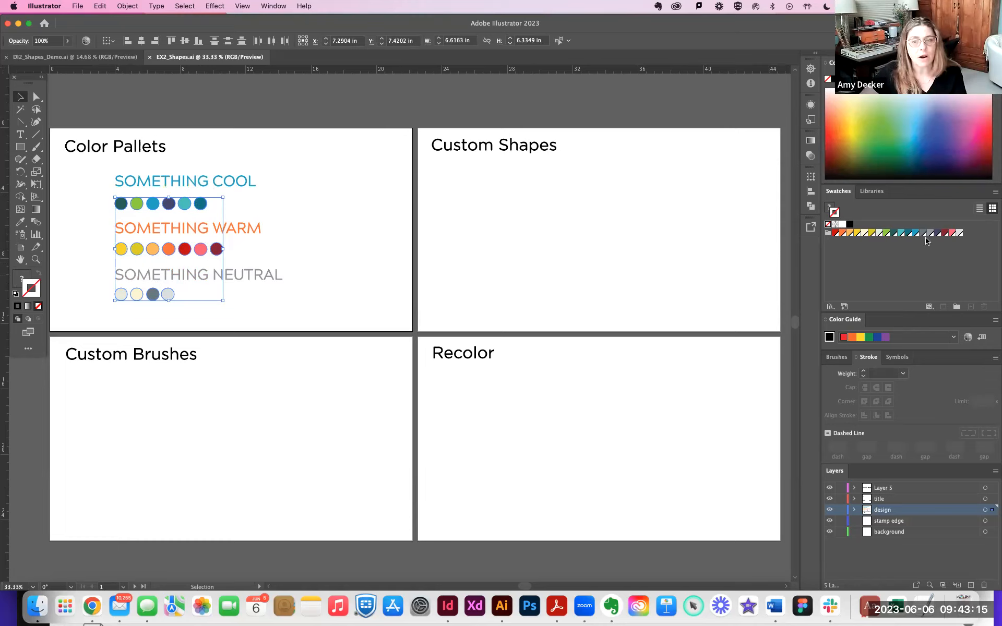
pyautogui.click(280, 6)
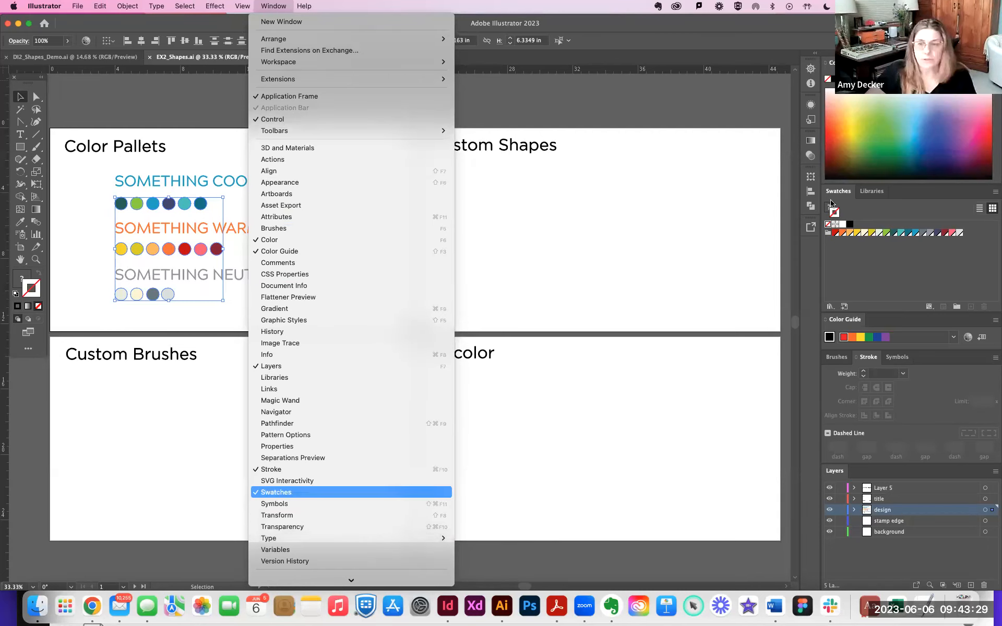
pyautogui.click(996, 192)
# Save the selected circles as a colour group named 'Shape Desig', then deselect the swatches and dots.
pyautogui.click(995, 193)
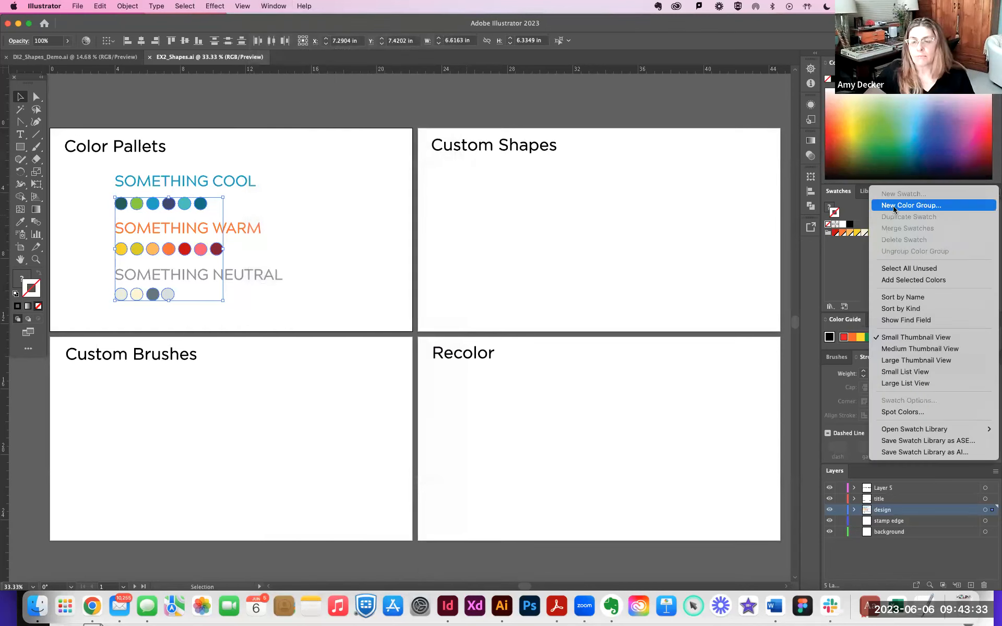
pyautogui.click(893, 207)
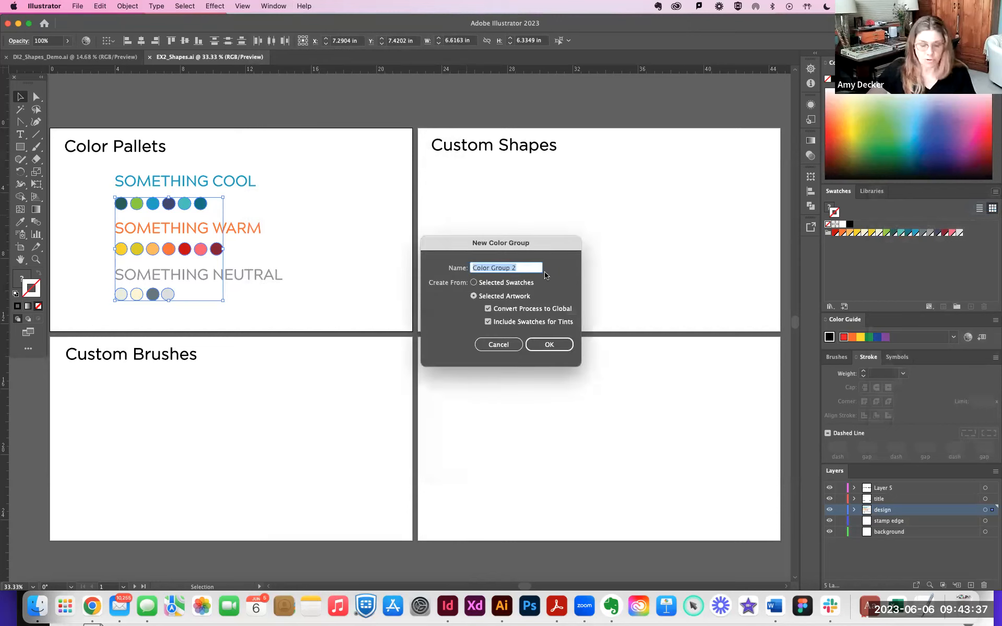
pyautogui.write('Shape Design pallet')
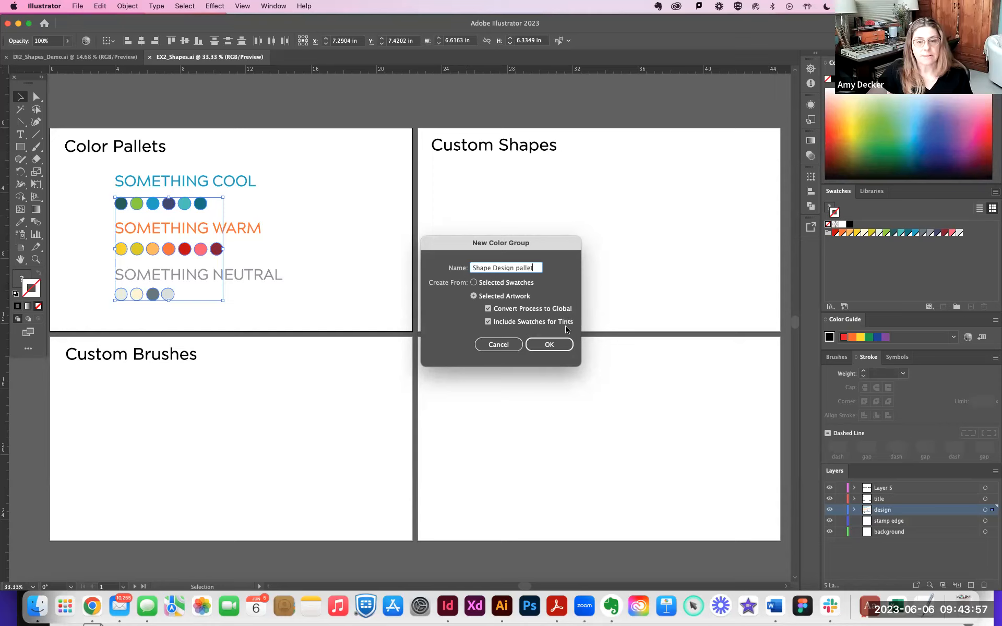
pyautogui.click(557, 346)
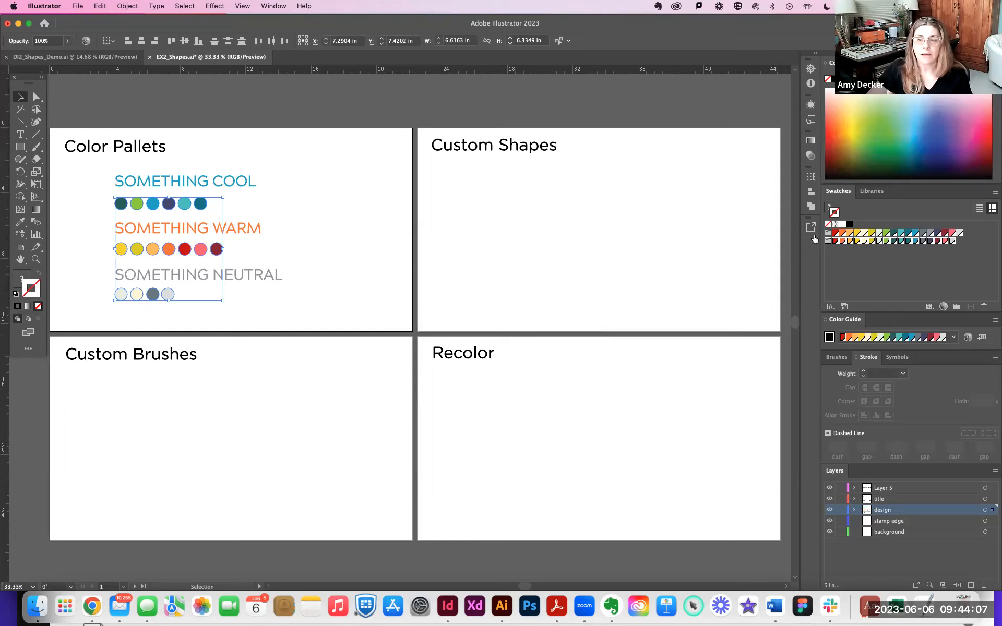
pyautogui.click(931, 261)
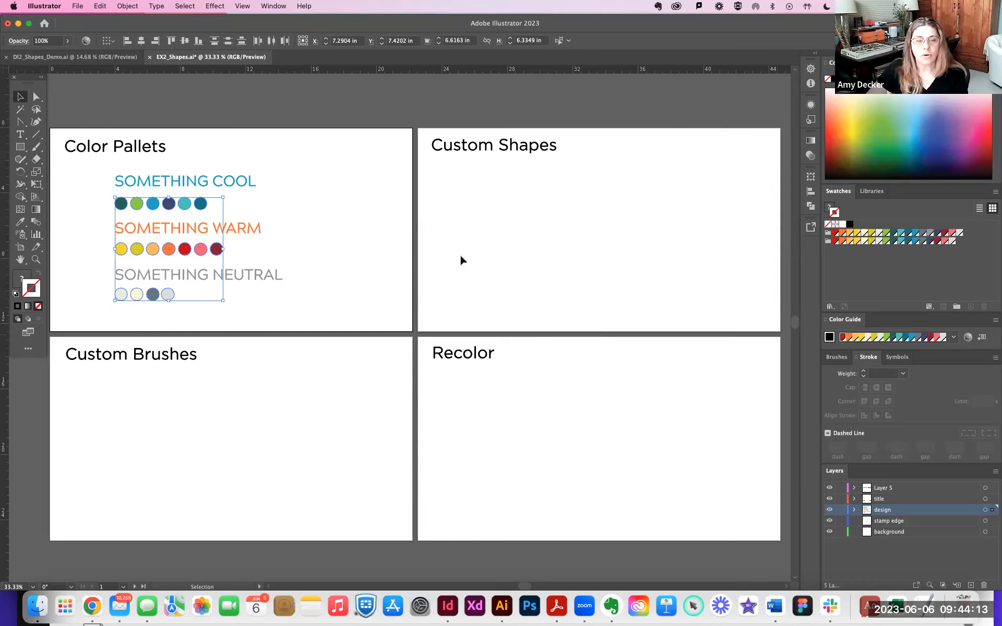
pyautogui.click(236, 215)
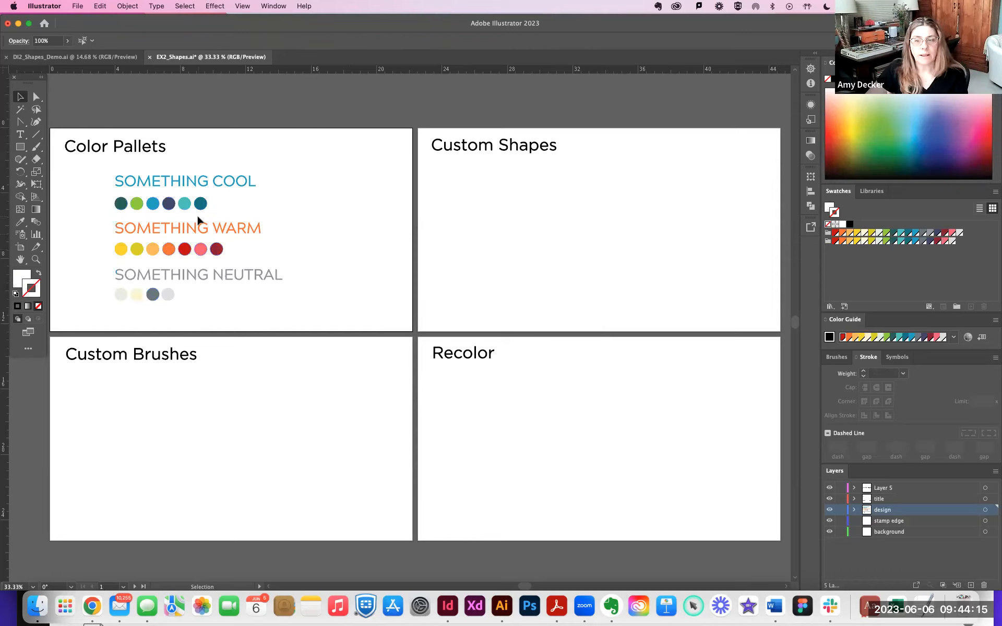
# Save the six cool dots as a new colour group named 'cool colors'.
pyautogui.moveTo(184, 202); pyautogui.dragTo(225, 209)
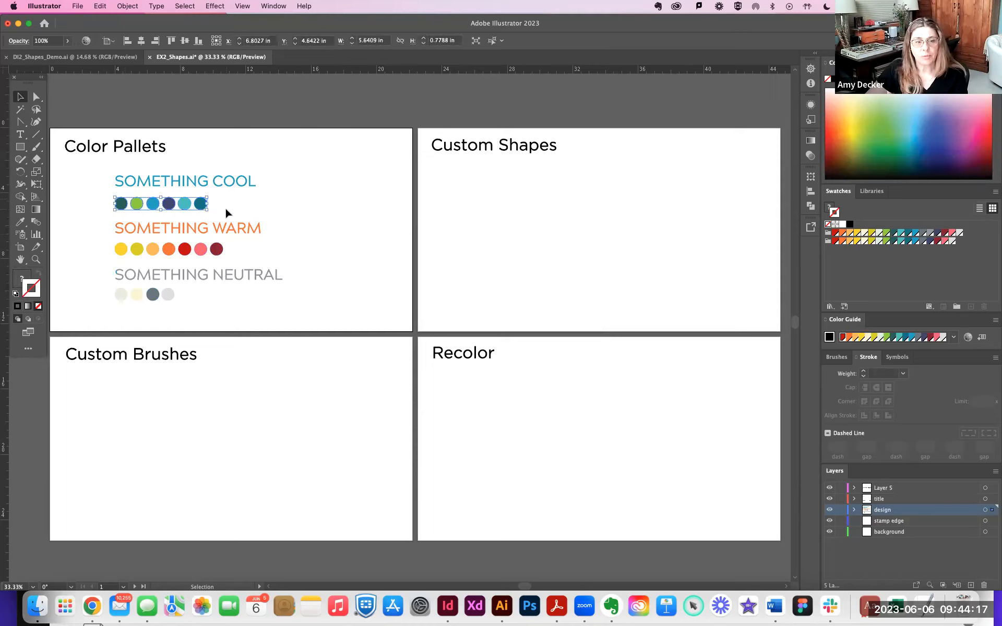
pyautogui.click(996, 192)
pyautogui.click(935, 206)
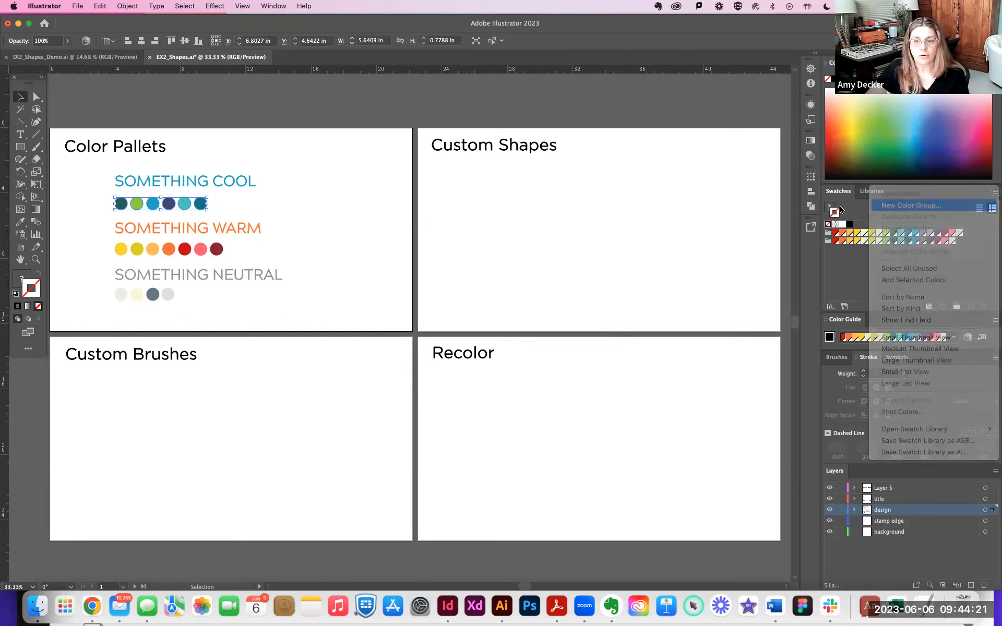
pyautogui.write('cool colors')
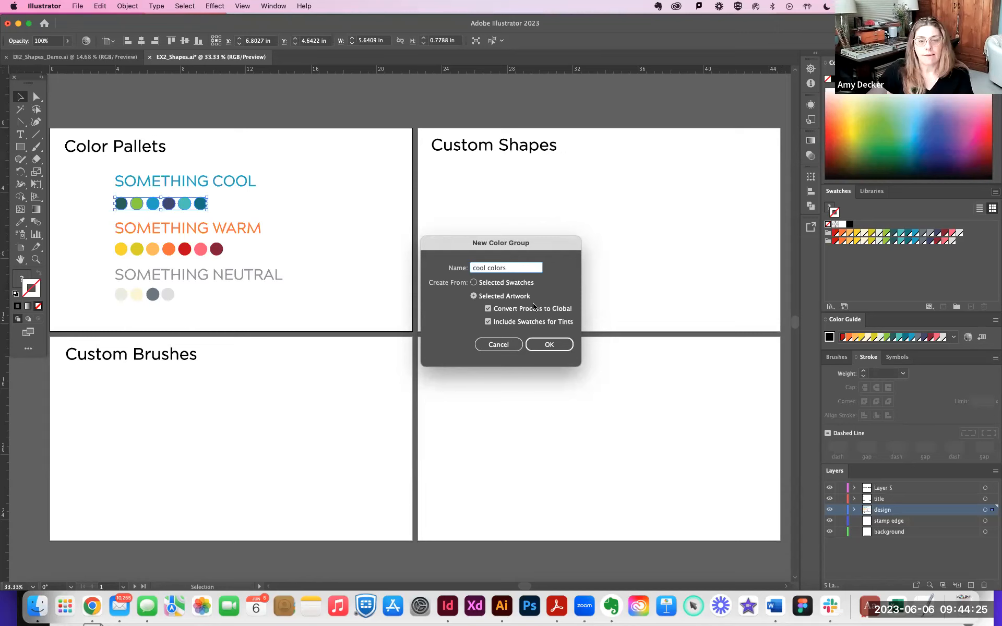
pyautogui.click(563, 345)
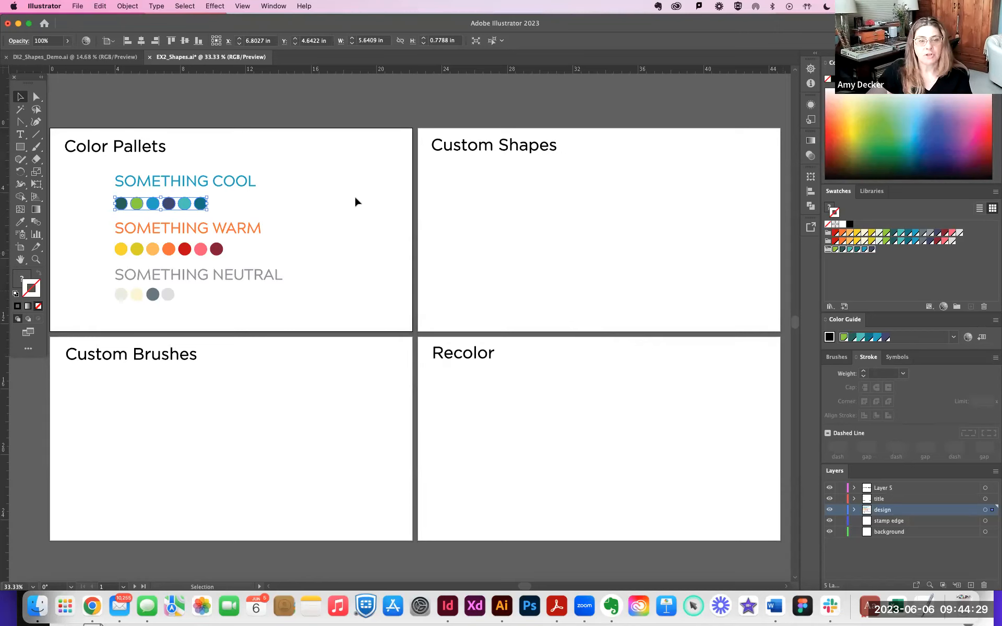
# Save the seven warm dots as a new colour group named 'warm colors'.
pyautogui.moveTo(244, 260); pyautogui.dragTo(248, 255)
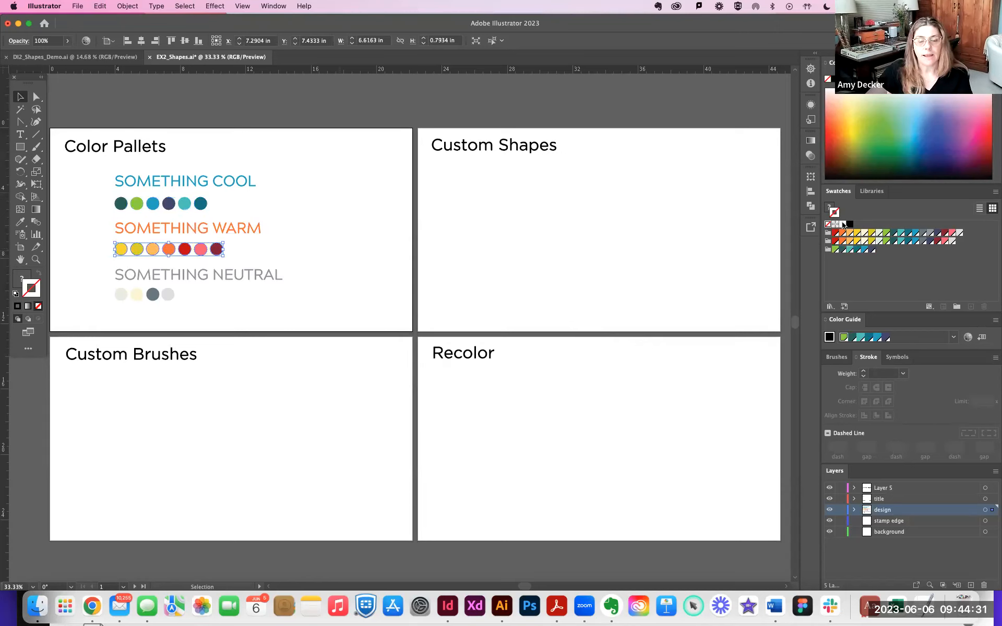
pyautogui.click(996, 192)
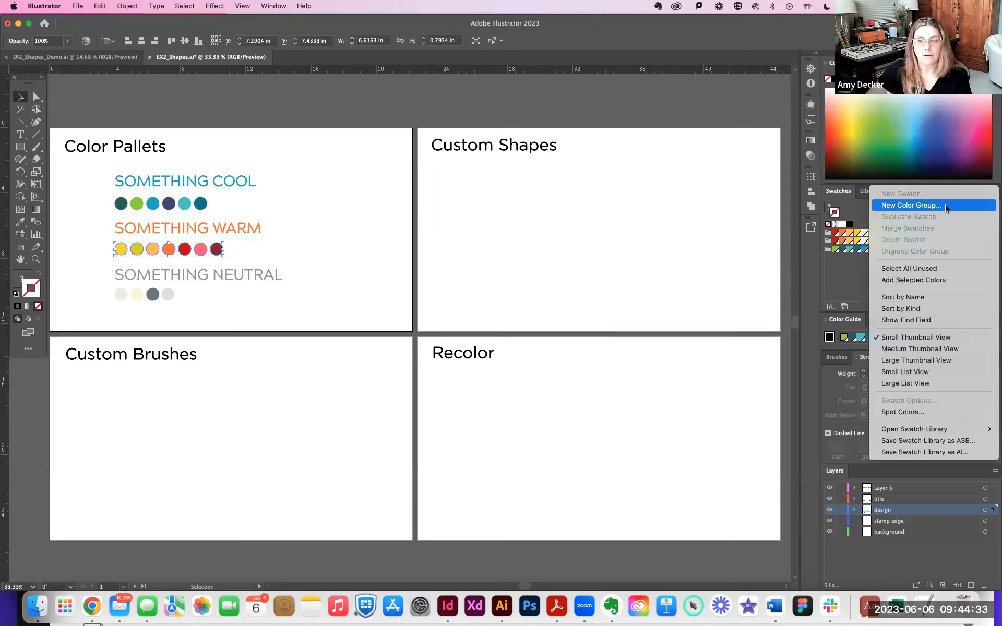
pyautogui.click(944, 205)
pyautogui.write('warm colors')
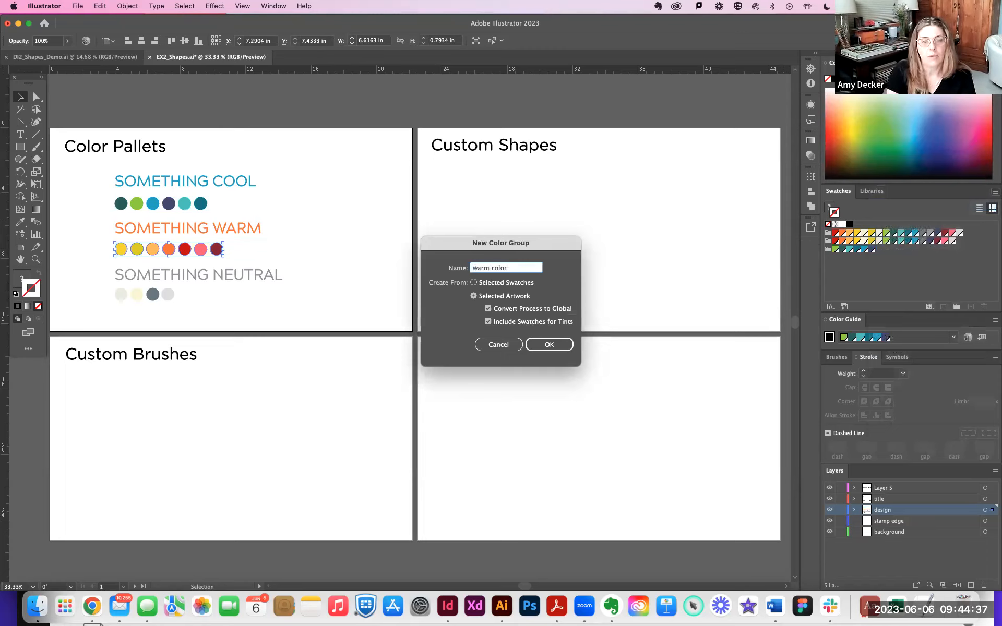
pyautogui.click(556, 343)
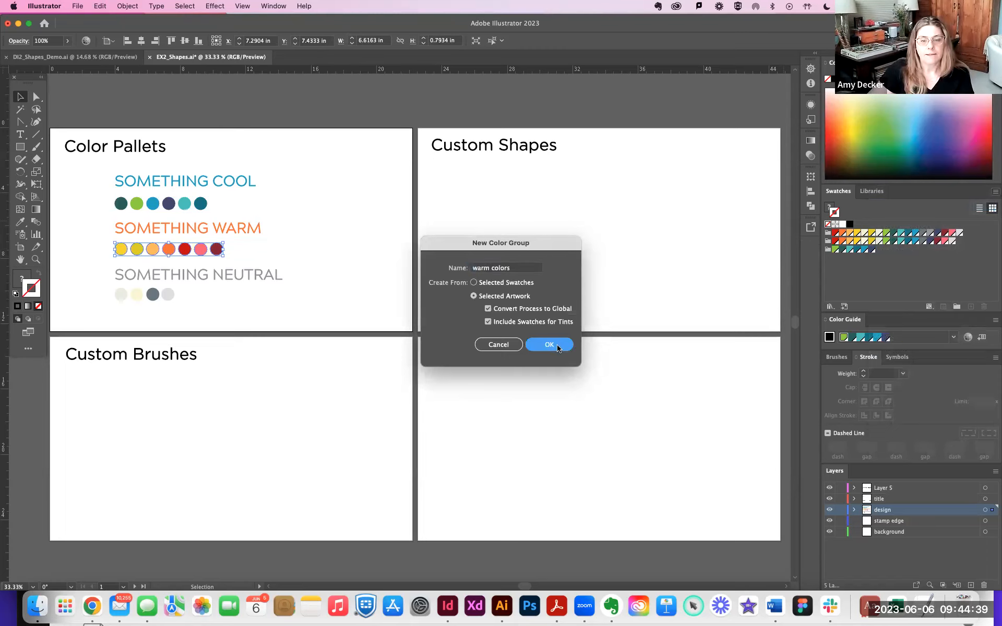
# Save the four neutral dots as a colour group named 'neutrals' and select the saved groups.
pyautogui.moveTo(95, 290); pyautogui.dragTo(195, 299)
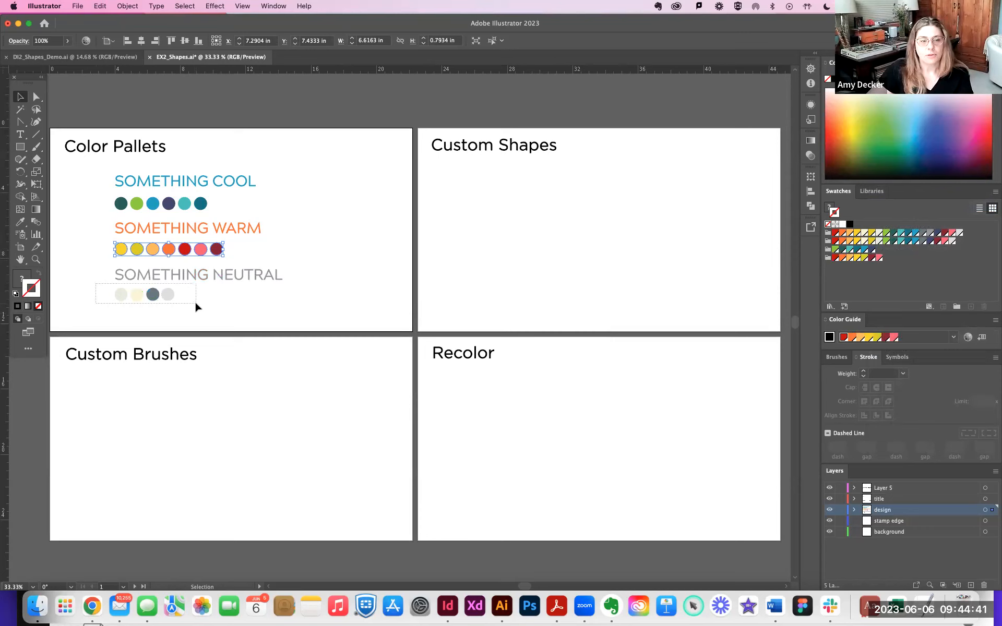
pyautogui.click(995, 193)
pyautogui.click(908, 204)
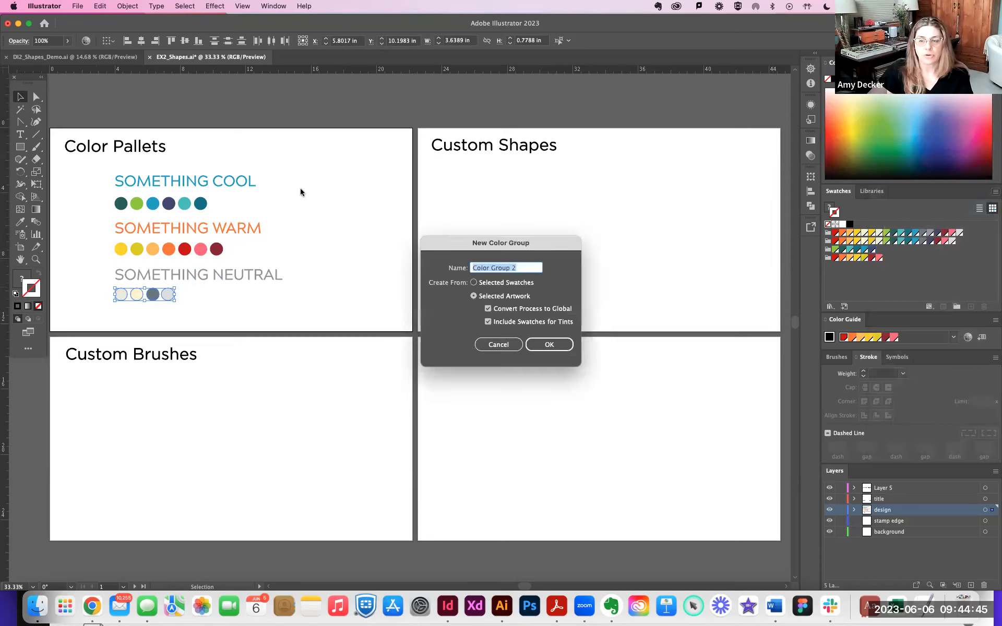
pyautogui.write('n')
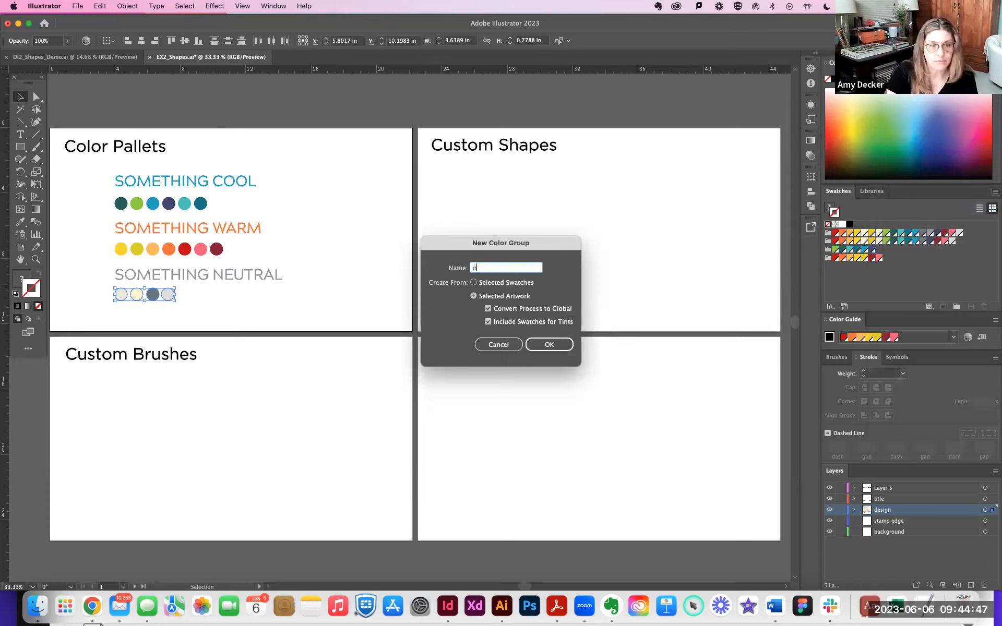
pyautogui.write('eu')
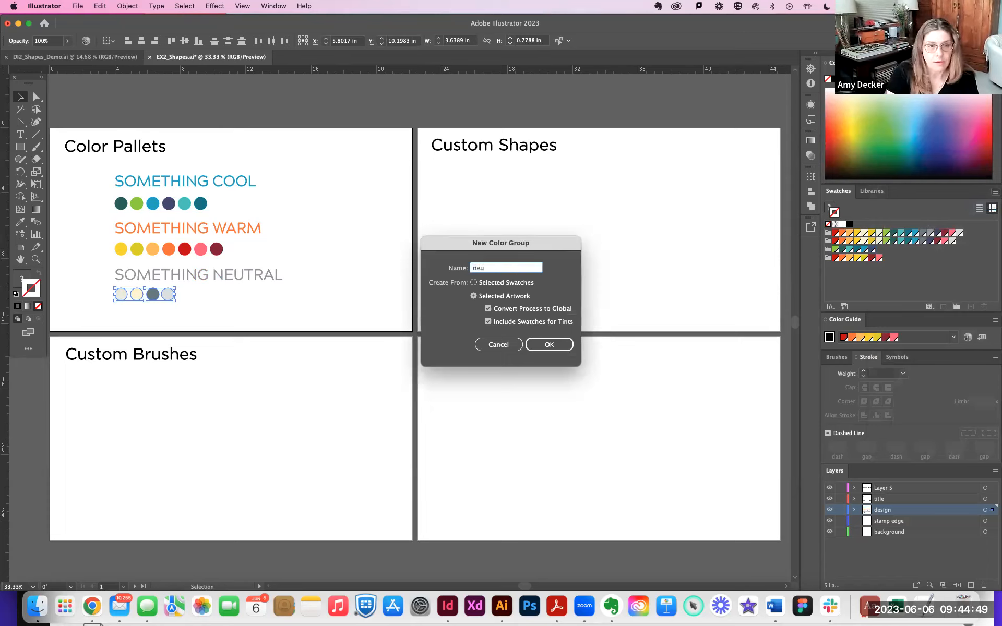
pyautogui.write('trals')
pyautogui.click(550, 346)
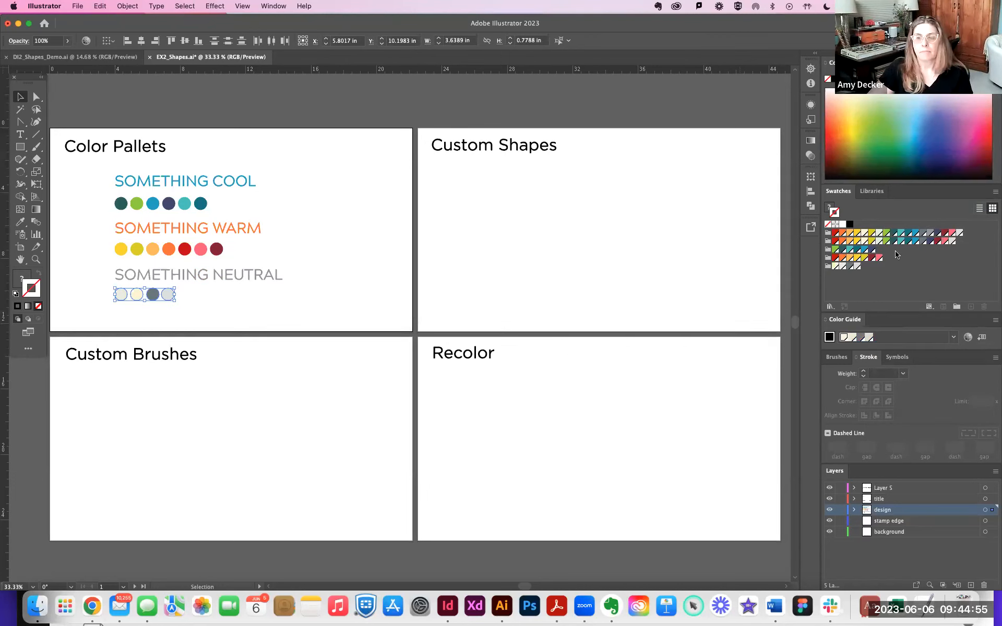
pyautogui.click(827, 242)
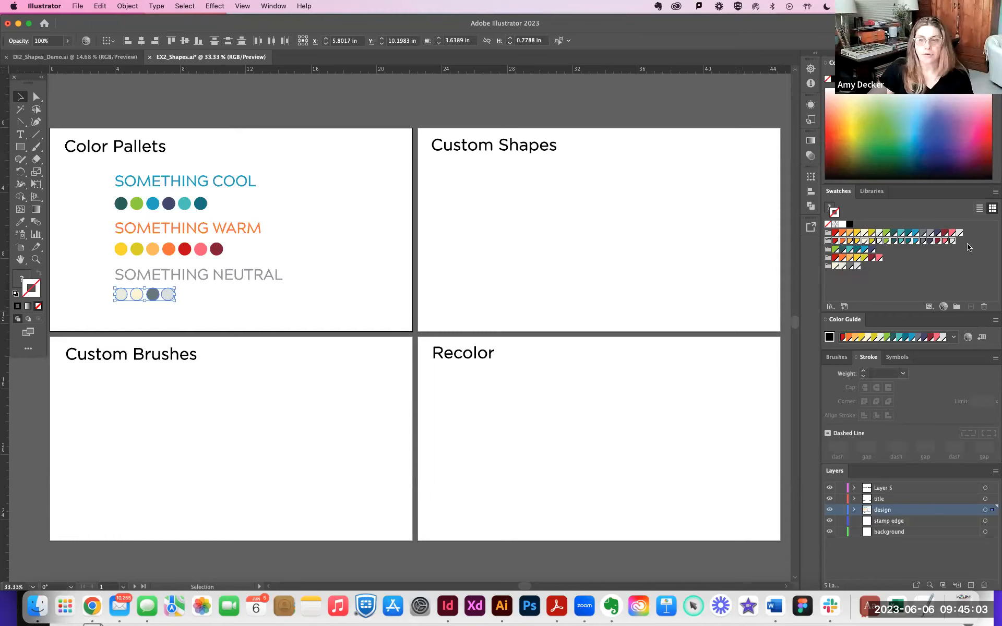
pyautogui.click(827, 250)
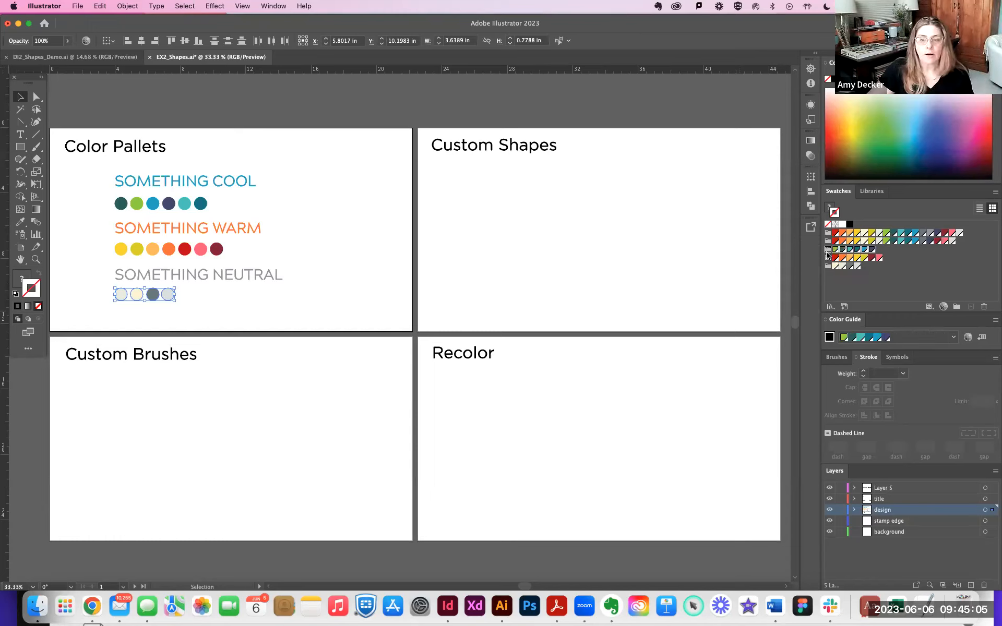
pyautogui.click(827, 258)
pyautogui.click(826, 267)
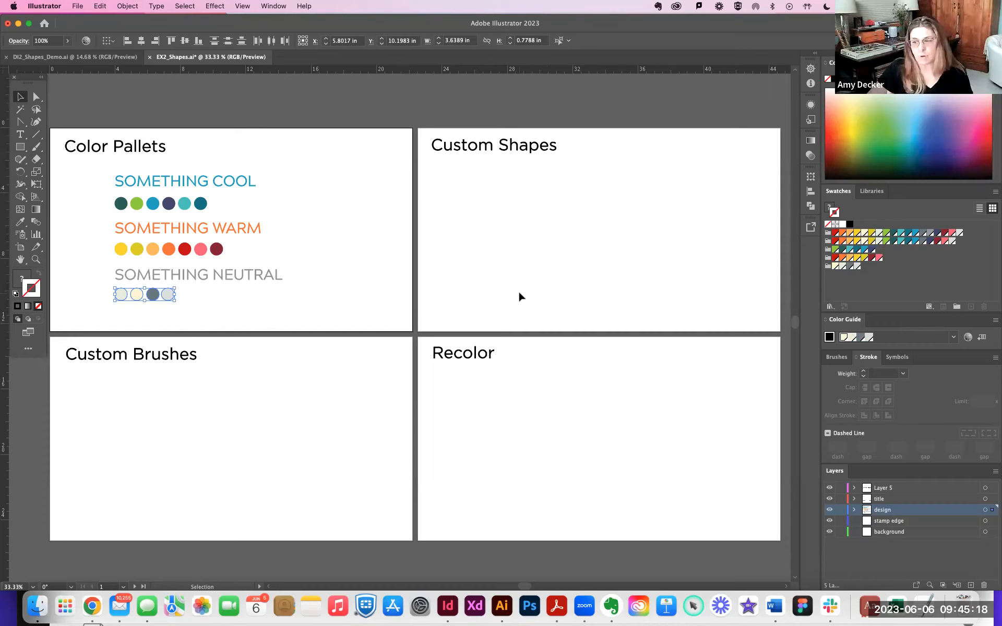
pyautogui.click(242, 6)
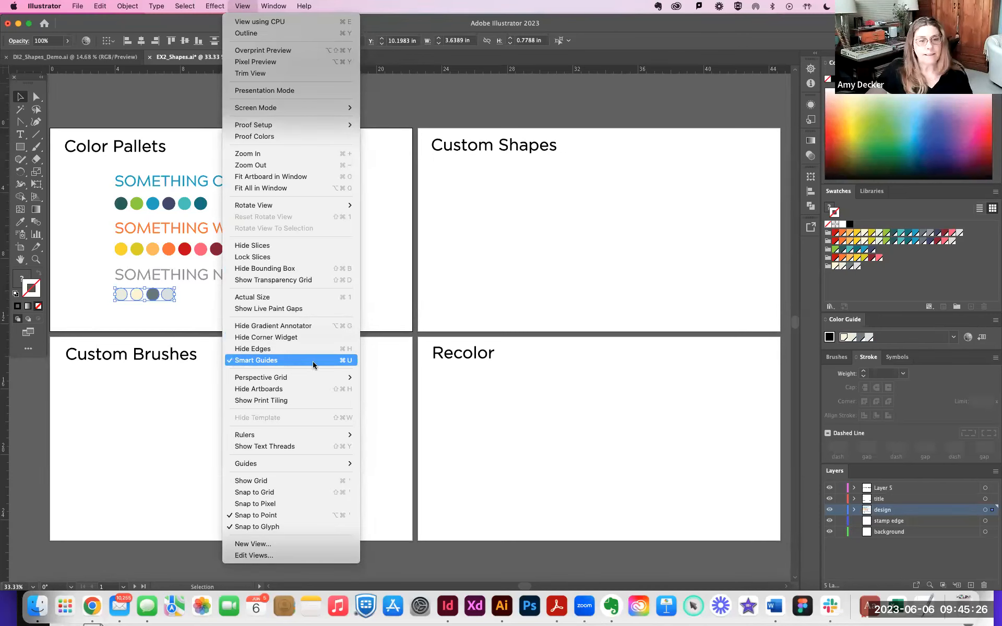
pyautogui.click(385, 264)
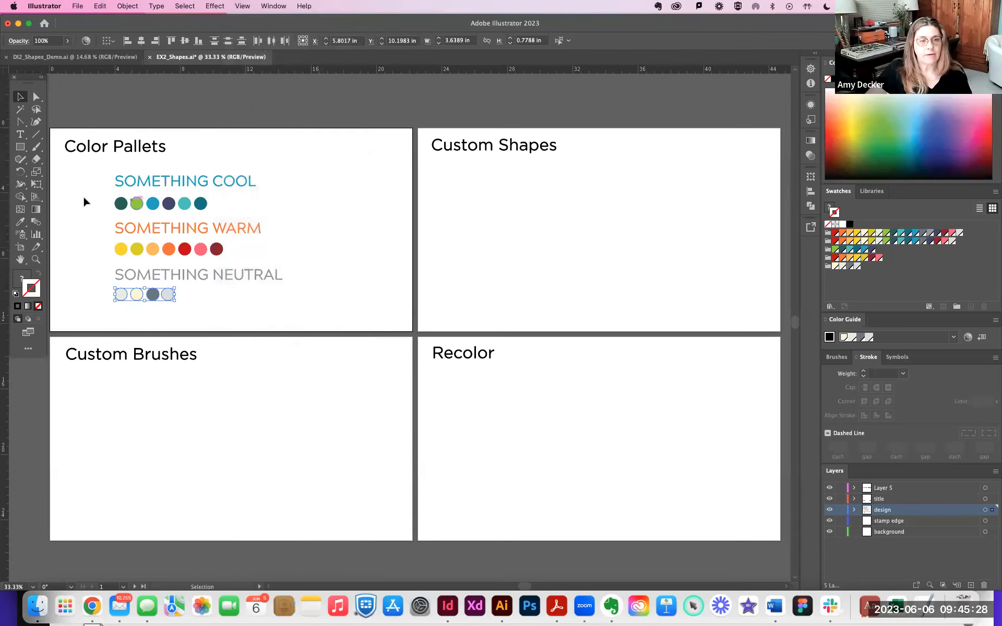
pyautogui.click(20, 147)
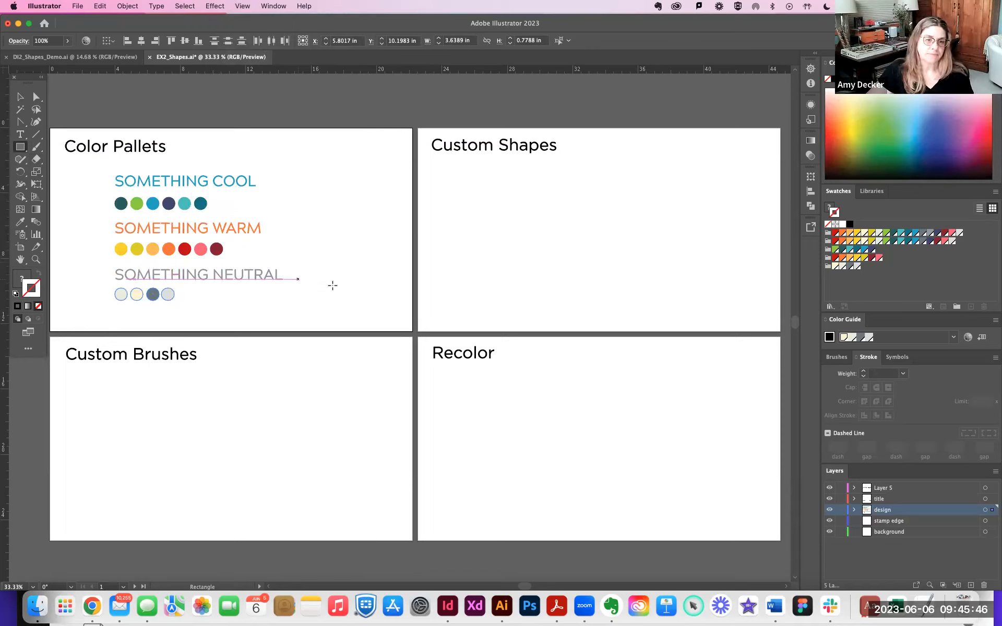
pyautogui.click(351, 168)
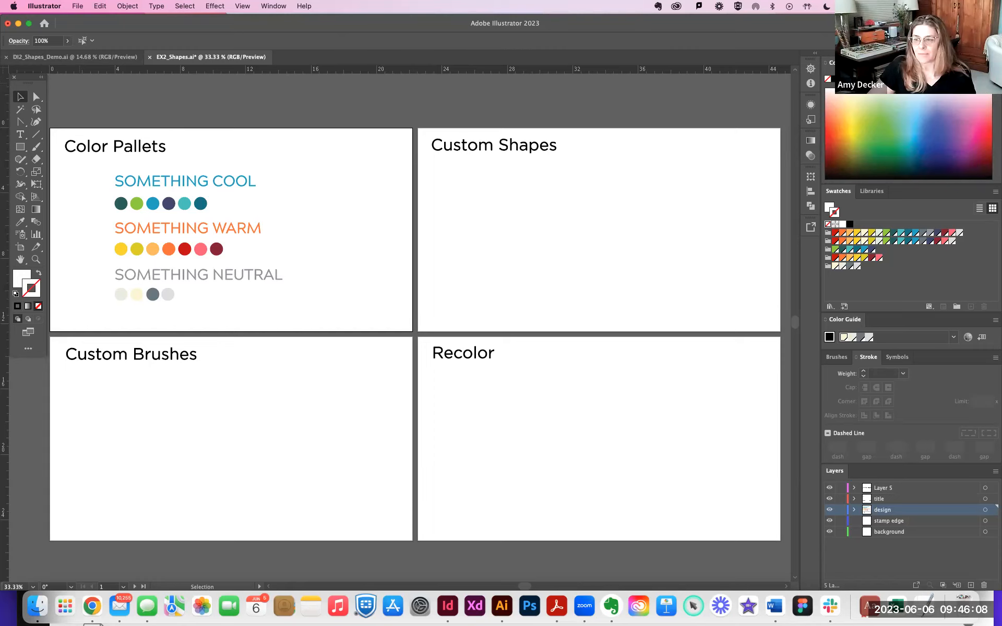
# Switch to DI2_Shapes_Demo.ai and zoom and scroll until the Custom Shapes sample flowers fill the view.
pyautogui.click(568, 191)
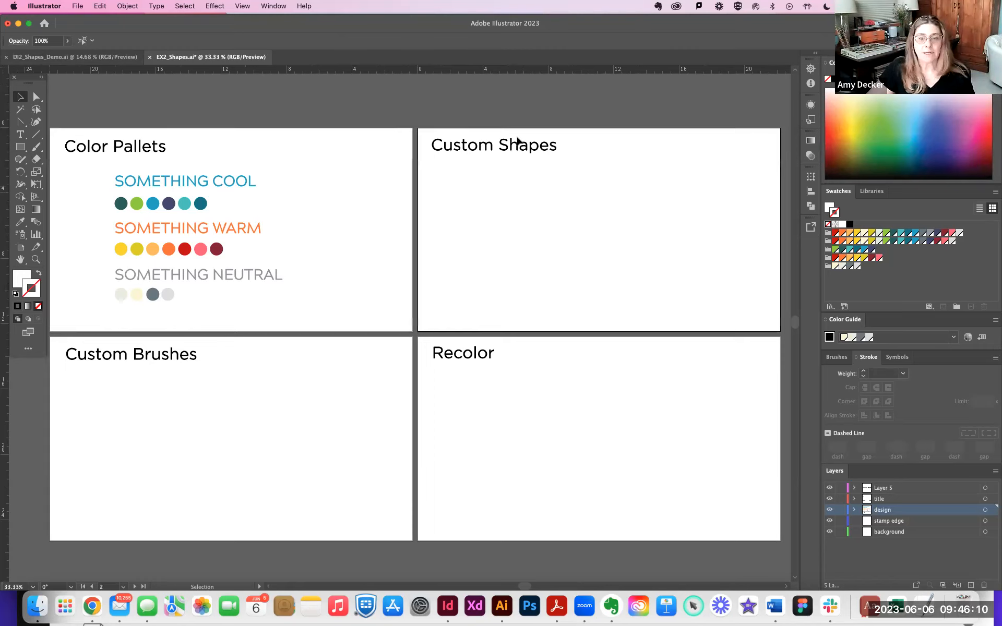
pyautogui.click(107, 59)
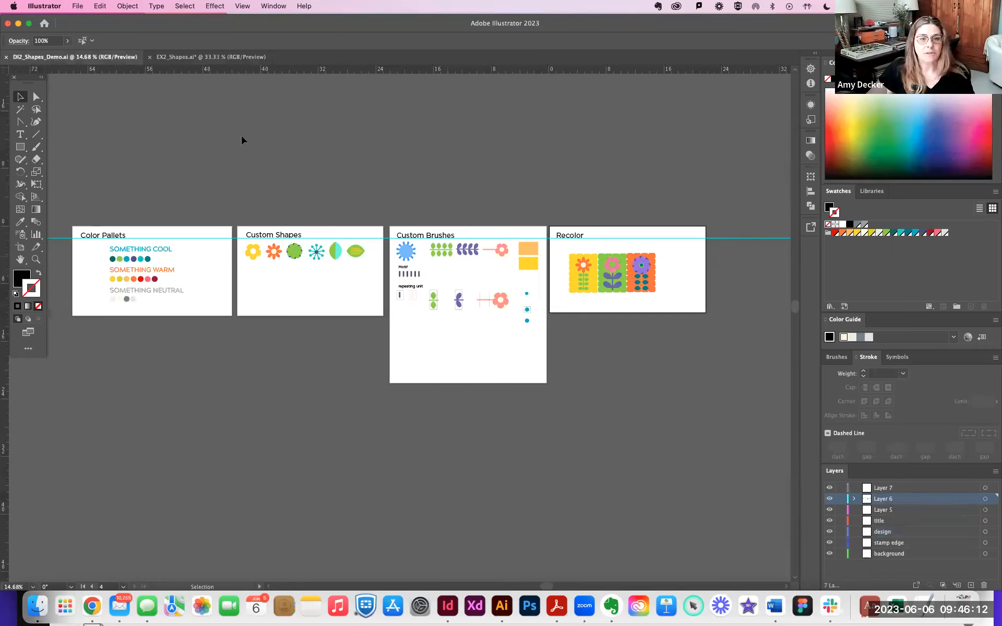
pyautogui.press('super+plus')
pyautogui.press('super+plus')
pyautogui.press('super+plus')
pyautogui.press('space')
pyautogui.hscroll(-5, 412, 212)
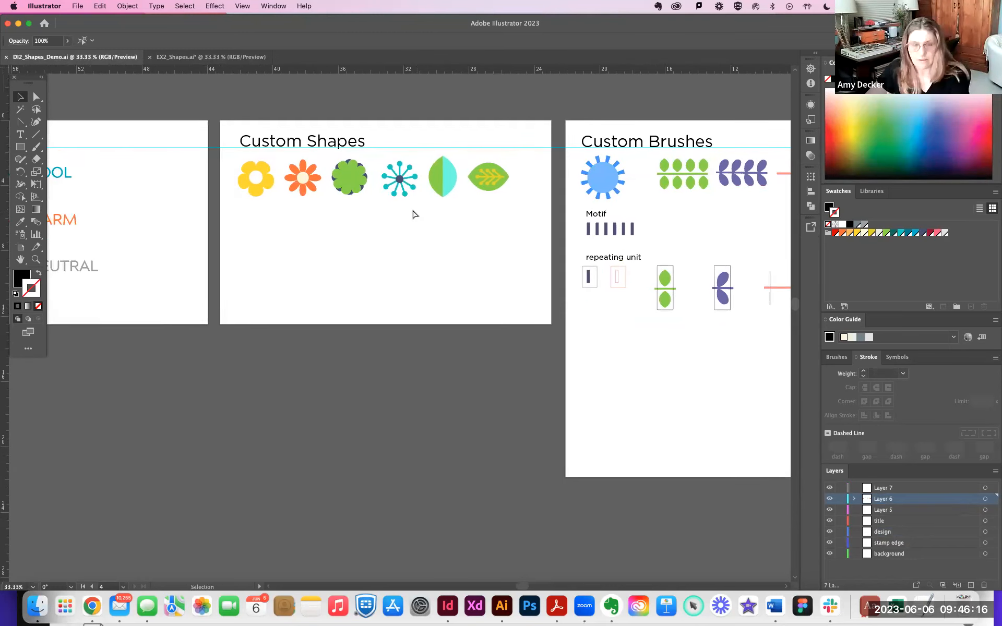
pyautogui.press('super+plus')
pyautogui.press('space')
pyautogui.scroll(3, 392, 210)
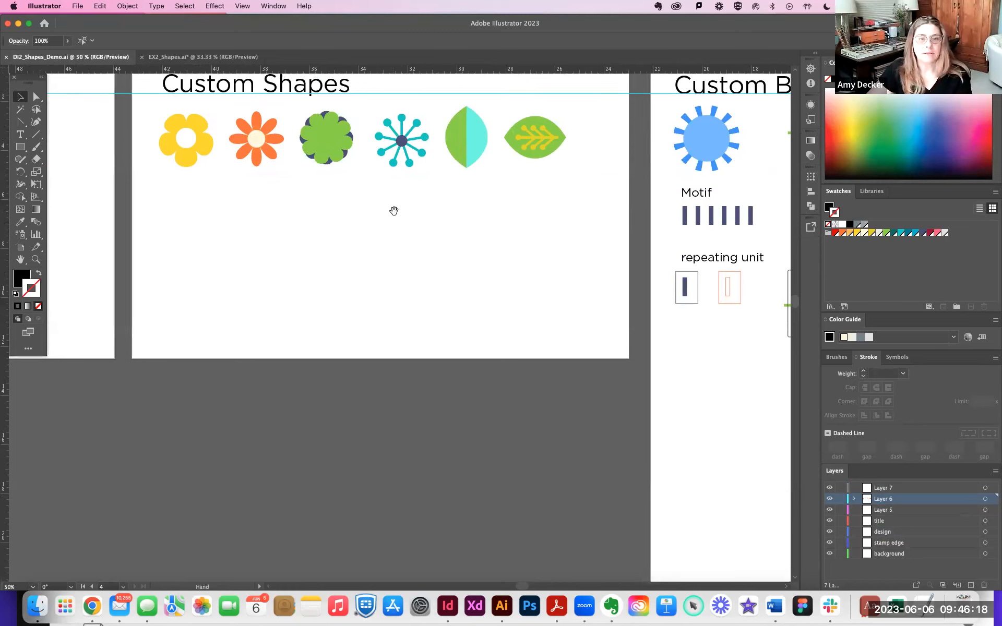
pyautogui.scroll(5, 393, 211)
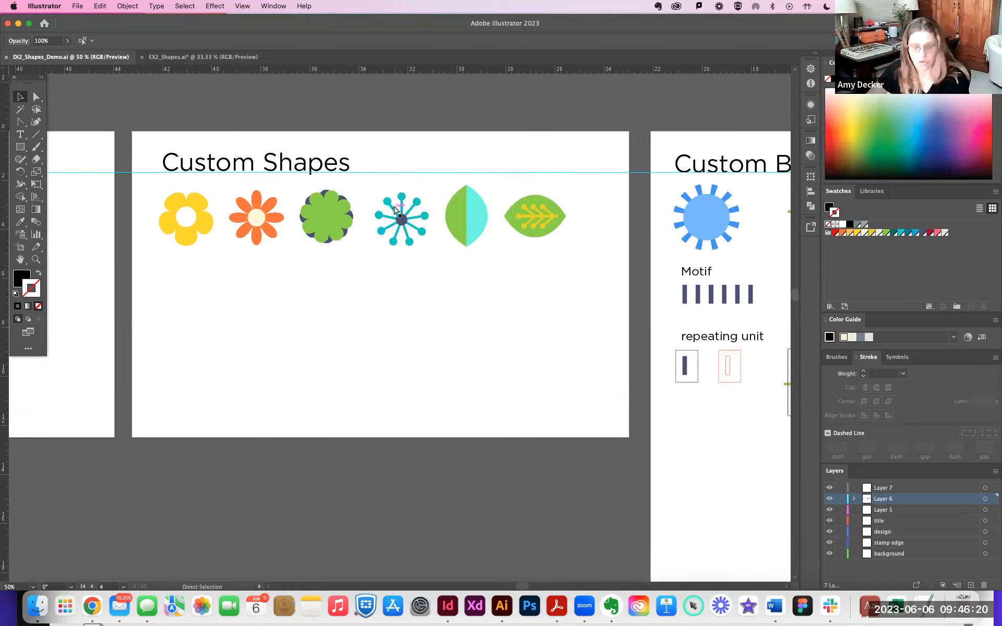
pyautogui.press('super+plus')
pyautogui.scroll(1, 395, 214)
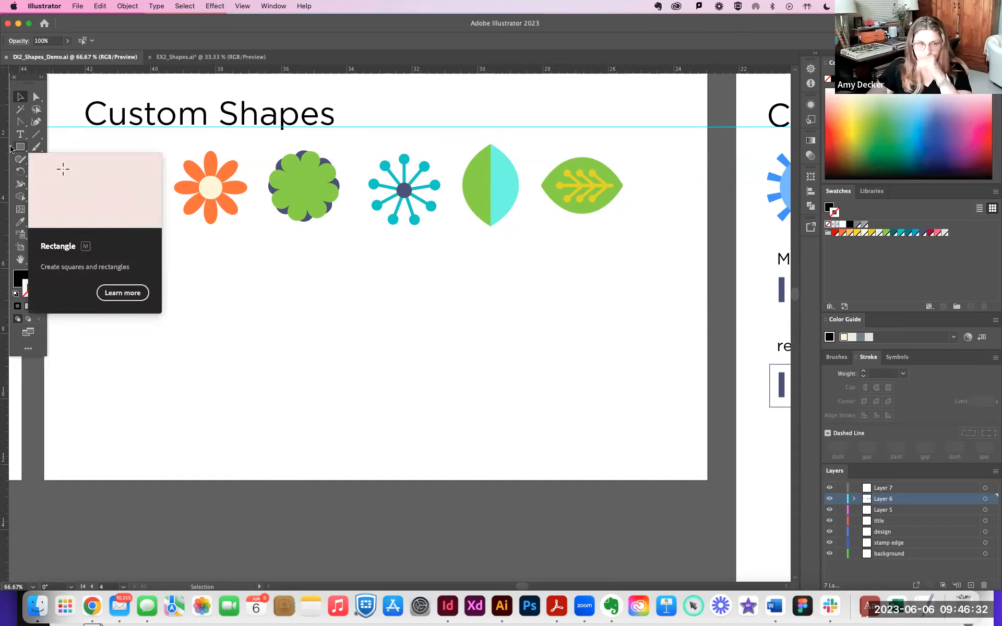
pyautogui.scroll(1, 183, 139)
pyautogui.scroll(2, 185, 140)
pyautogui.hscroll(-2, 190, 142)
pyautogui.scroll(-1, 193, 144)
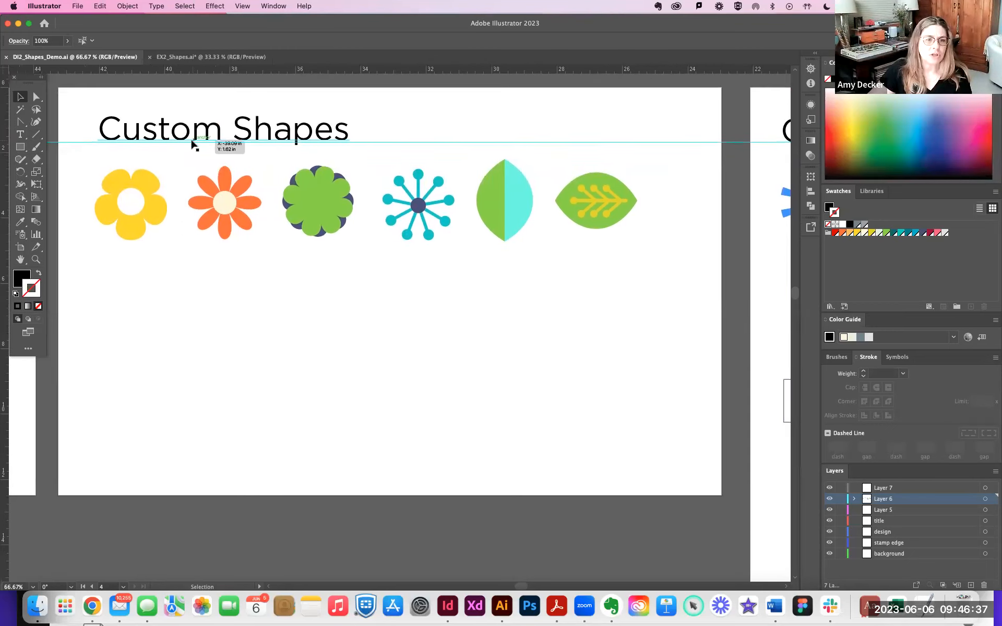
# Draw a 4.08 in black square below the flowers, then a 1.79 in square drawn from its centre.
pyautogui.click(21, 150)
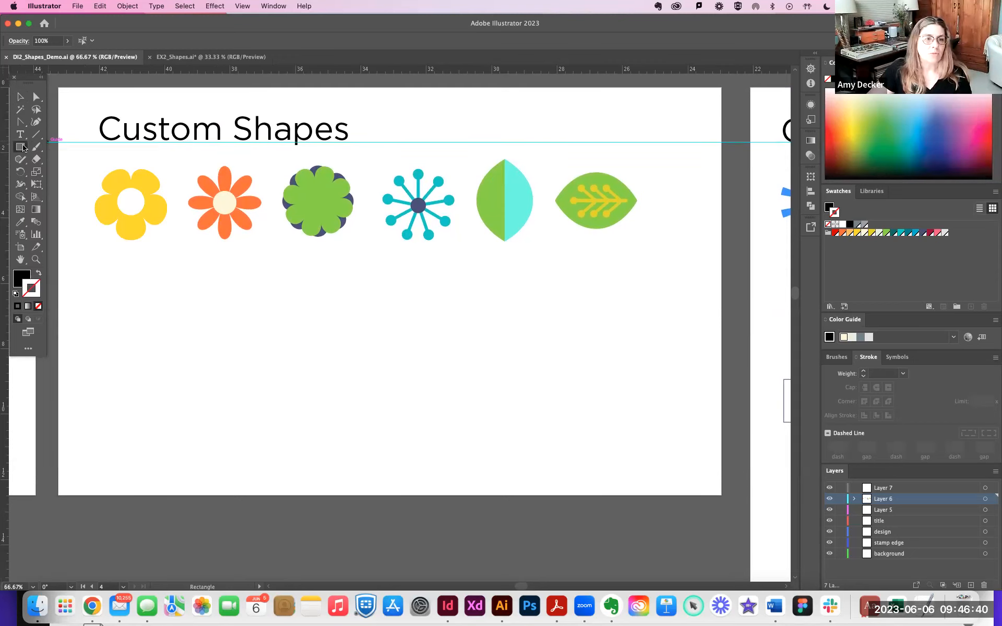
pyautogui.click(22, 149)
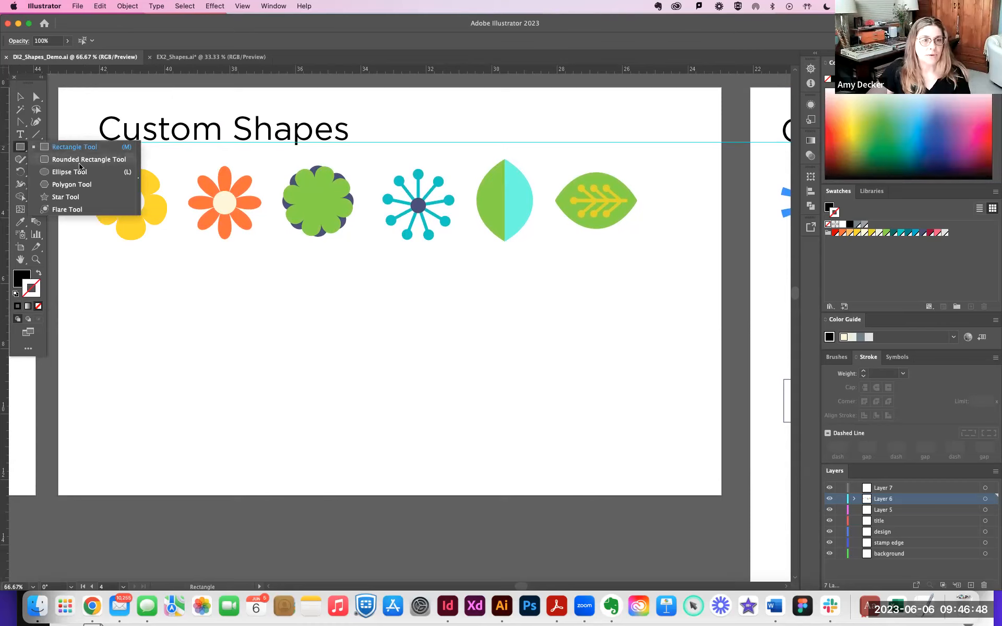
pyautogui.click(103, 200)
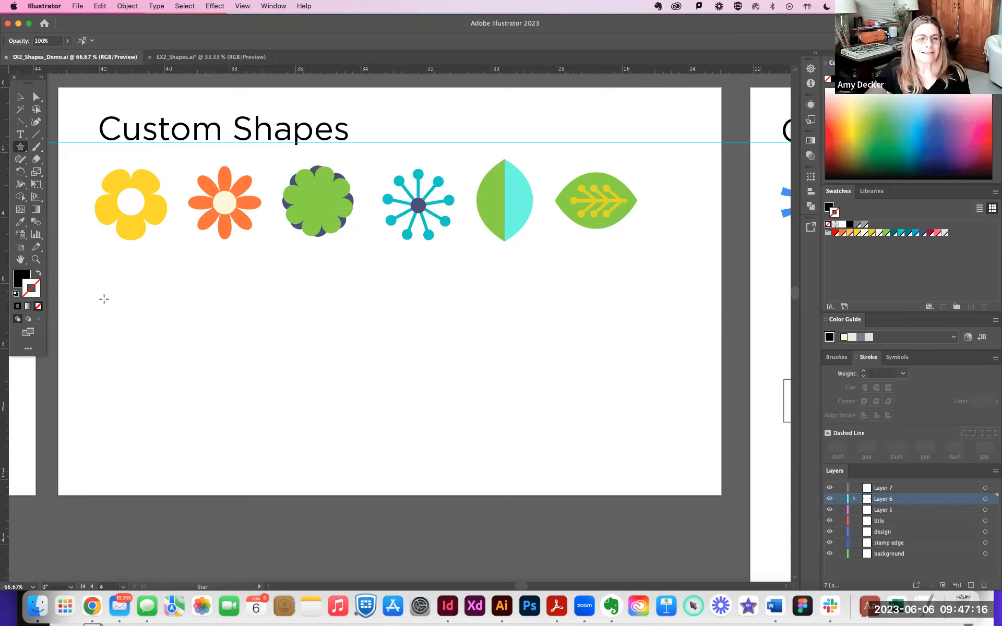
pyautogui.moveTo(24, 148); pyautogui.dragTo(52, 152)
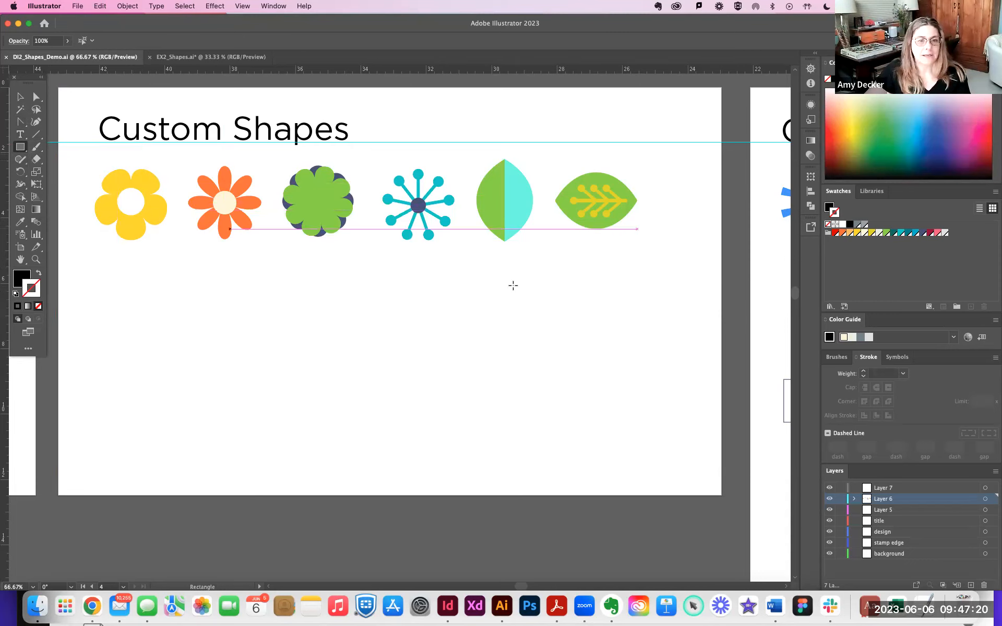
pyautogui.moveTo(100, 280); pyautogui.dragTo(233, 413)
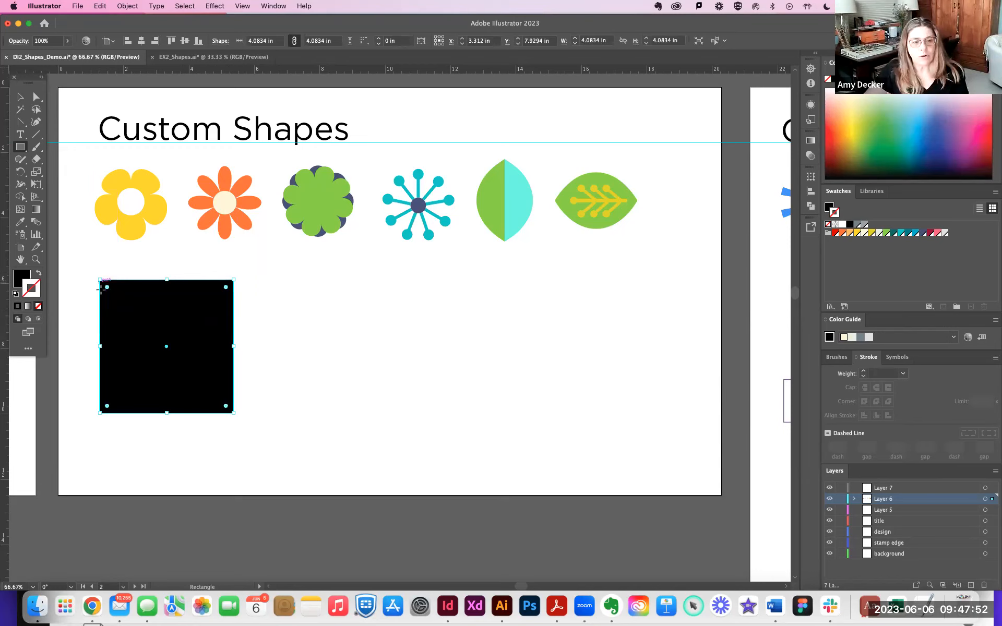
pyautogui.moveTo(269, 276)
pyautogui.mouseDown()
pyautogui.moveTo(412, 387)
pyautogui.moveTo(433, 372)
pyautogui.moveTo(414, 327)
pyautogui.moveTo(394, 410)
pyautogui.moveTo(407, 351)
pyautogui.moveTo(348, 329)
pyautogui.moveTo(421, 408)
pyautogui.moveTo(351, 347)
pyautogui.moveTo(449, 401)
pyautogui.moveTo(389, 375)
pyautogui.moveTo(360, 335)
pyautogui.moveTo(401, 391)
pyautogui.moveTo(464, 439)
pyautogui.moveTo(426, 427)
pyautogui.moveTo(373, 363)
pyautogui.moveTo(384, 383)
pyautogui.moveTo(363, 377)
pyautogui.moveTo(350, 339)
pyautogui.moveTo(317, 326)
pyautogui.moveTo(347, 340)
pyautogui.moveTo(324, 335)
pyautogui.moveTo(308, 318)
pyautogui.moveTo(318, 313)
pyautogui.moveTo(279, 284)
pyautogui.moveTo(340, 346)
pyautogui.moveTo(304, 311)
pyautogui.moveTo(303, 324)
pyautogui.moveTo(337, 344)
pyautogui.moveTo(295, 313)
pyautogui.moveTo(305, 328)
pyautogui.moveTo(293, 313)
pyautogui.moveTo(293, 335)
pyautogui.moveTo(306, 334)
pyautogui.moveTo(253, 304)
pyautogui.moveTo(304, 339)
pyautogui.moveTo(290, 335)
pyautogui.moveTo(293, 358)
pyautogui.mouseUp()
pyautogui.press('shift')
pyautogui.press('alt')
# Nudge the small square lower and draw a black circle to its right.
pyautogui.click(16, 96)
pyautogui.moveTo(20, 146); pyautogui.dragTo(65, 168)
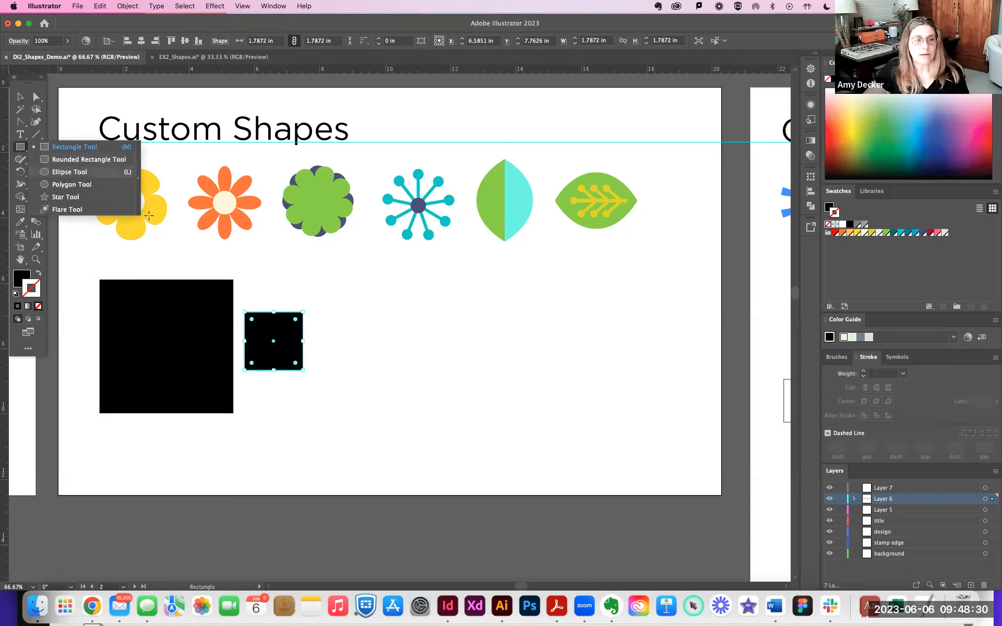
pyautogui.moveTo(377, 284); pyautogui.dragTo(388, 316)
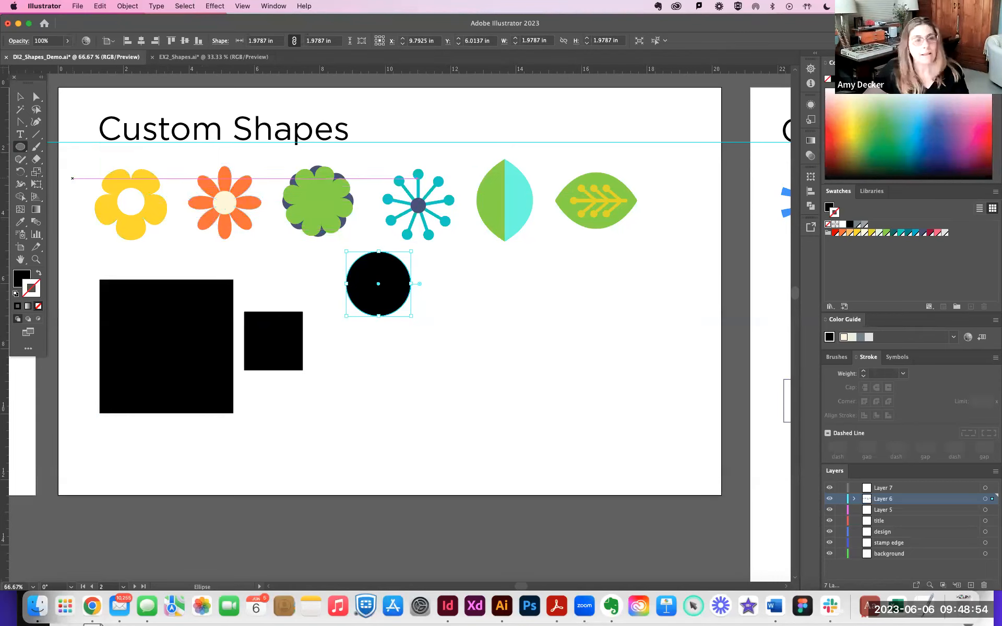
# Draw a 2.74 in black hexagon beside the circle and a second, tilted hexagon below it.
pyautogui.click(23, 150)
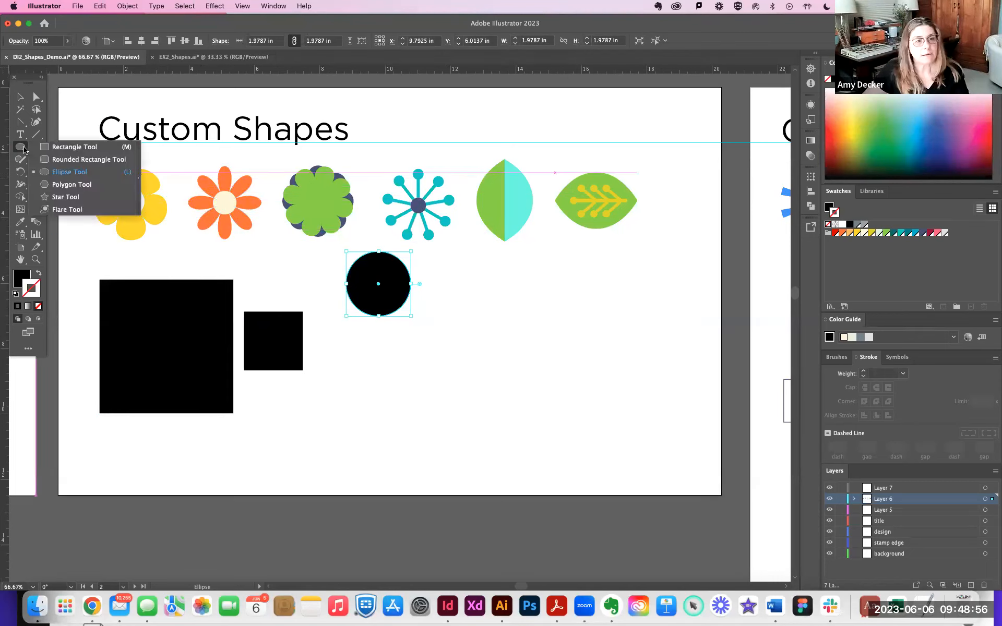
pyautogui.click(78, 185)
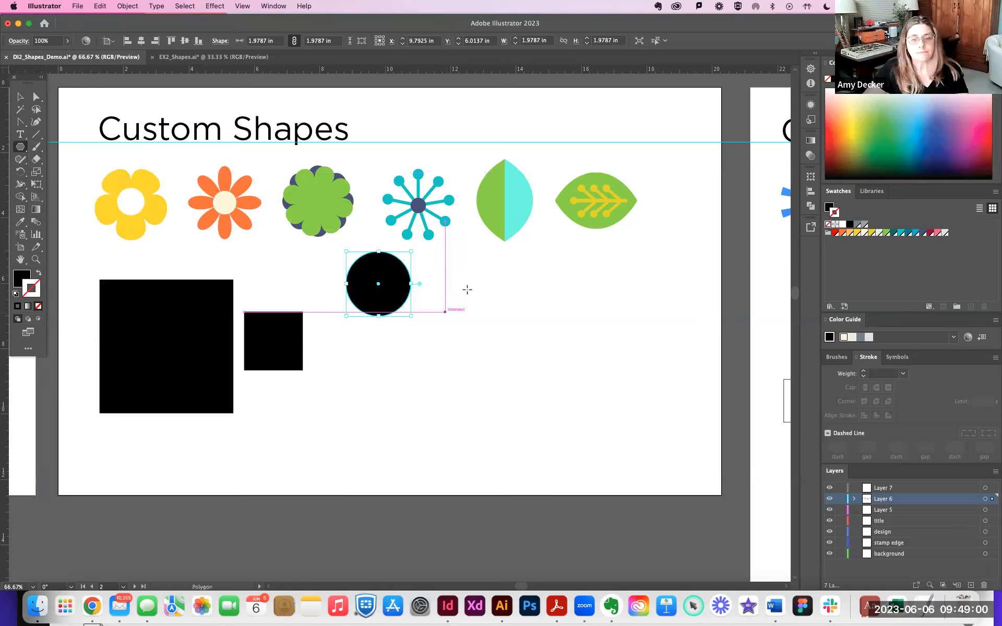
pyautogui.moveTo(456, 282); pyautogui.dragTo(513, 319)
pyautogui.moveTo(514, 313); pyautogui.dragTo(457, 325)
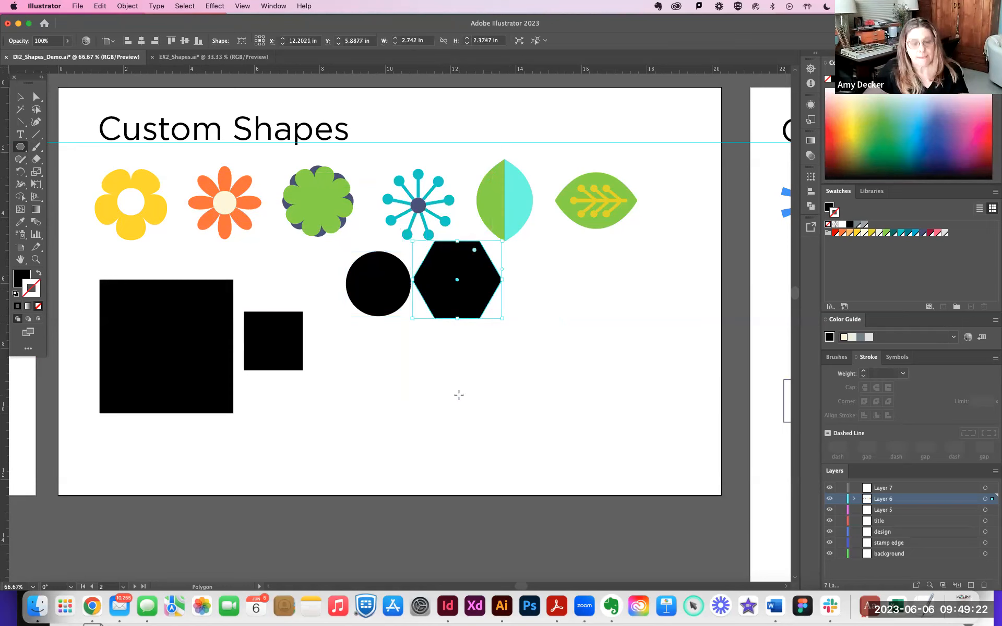
pyautogui.moveTo(462, 397); pyautogui.dragTo(527, 428)
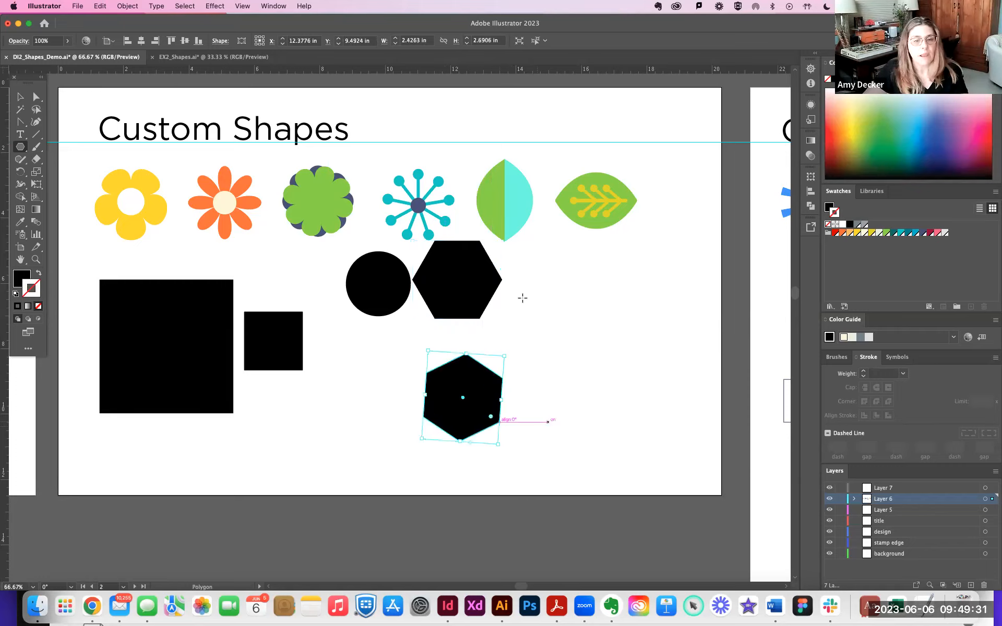
# Draw a small test square right of the hexagon and delete it.
pyautogui.click(26, 148)
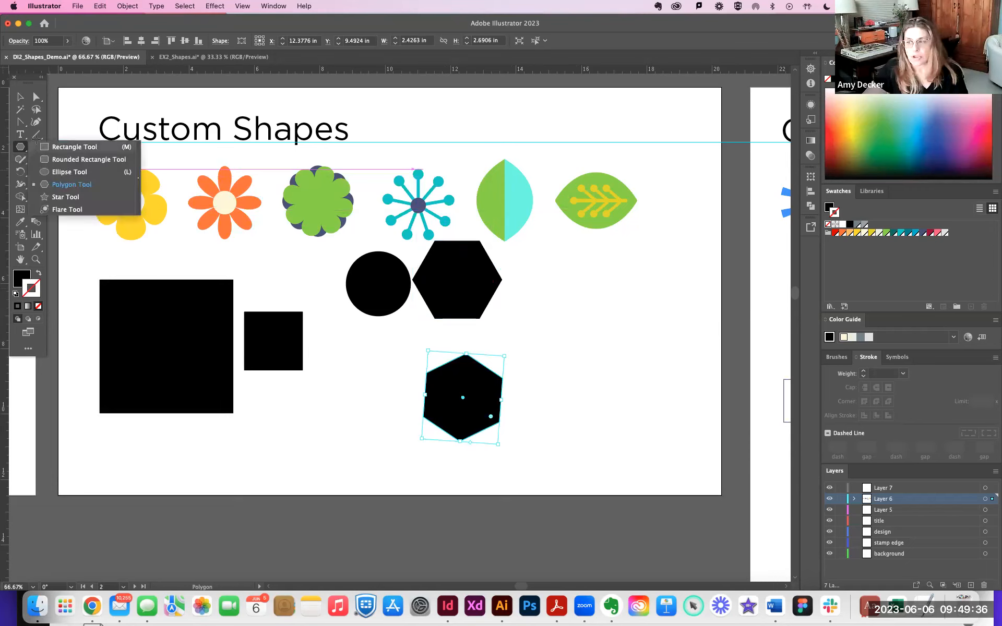
pyautogui.click(75, 147)
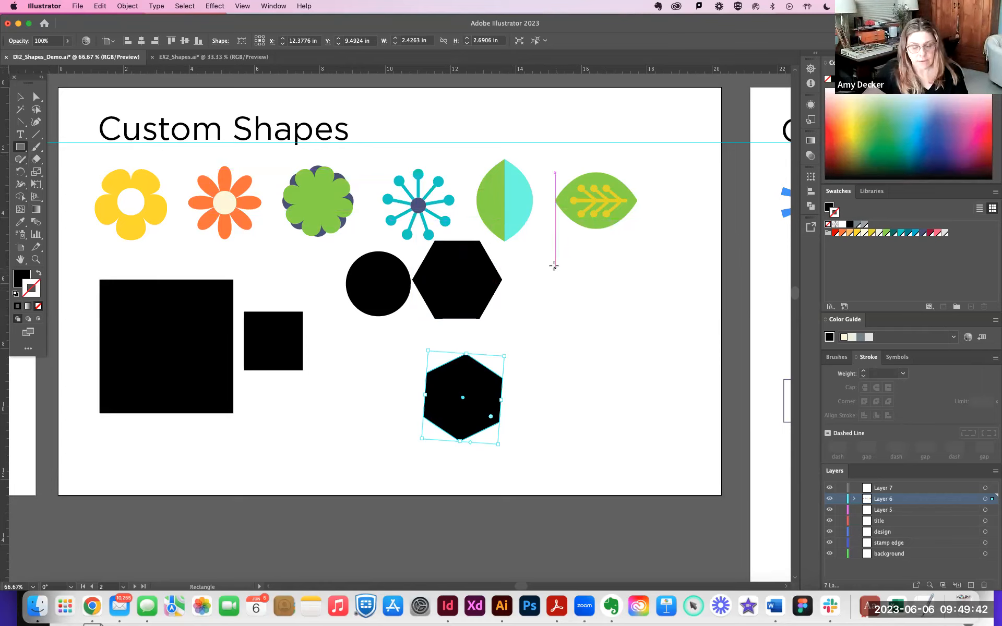
pyautogui.moveTo(555, 266); pyautogui.dragTo(591, 301)
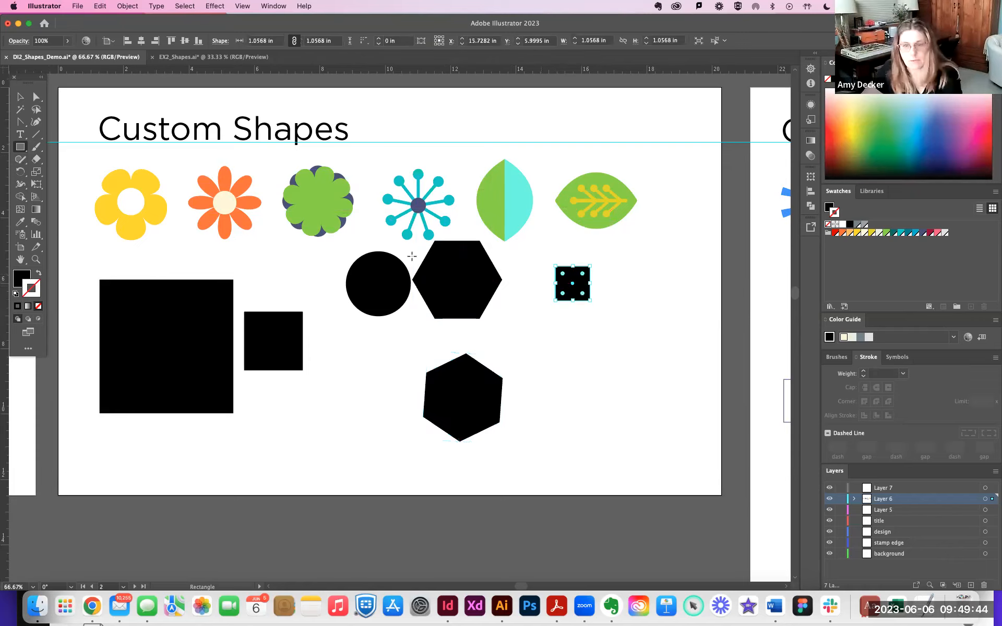
pyautogui.press('Delete')
# Draw a large test polygon, using the arrow keys to vary its sides up to about twelve.
pyautogui.moveTo(25, 148); pyautogui.dragTo(78, 185)
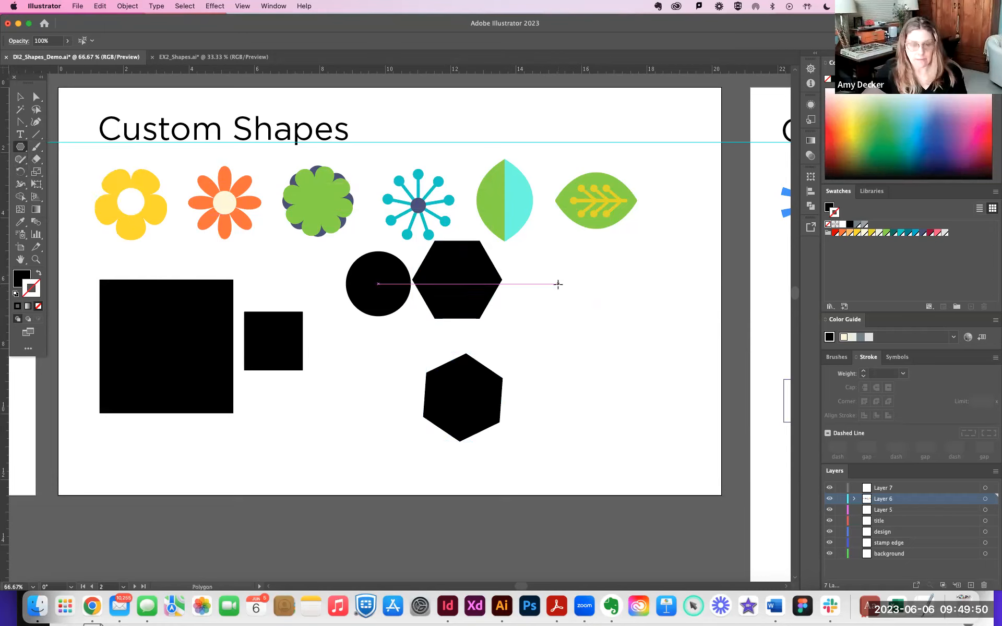
pyautogui.moveTo(555, 280); pyautogui.dragTo(588, 320)
pyautogui.press('Up')
pyautogui.press('Up')
pyautogui.press('Up')
pyautogui.press('Up')
pyautogui.press('Down')
pyautogui.press('Down')
pyautogui.press('Down')
pyautogui.press('Down')
pyautogui.press('Down')
pyautogui.press('Down')
pyautogui.press('Up')
pyautogui.press('Up')
pyautogui.press('Up')
pyautogui.press('Up')
pyautogui.press('Up')
pyautogui.press('Up')
pyautogui.press('Up')
pyautogui.press('Up')
pyautogui.press('Up')
pyautogui.press('Up')
pyautogui.press('Up')
pyautogui.press('Up')
pyautogui.press('Up')
pyautogui.press('Up')
pyautogui.moveTo(628, 366); pyautogui.dragTo(635, 376)
pyautogui.press('Down')
pyautogui.press('Down')
pyautogui.press('Down')
pyautogui.press('Down')
pyautogui.press('Down')
pyautogui.press('Down')
pyautogui.press('Down')
pyautogui.press('Down')
pyautogui.press('Down')
pyautogui.press('Down')
pyautogui.press('Down')
pyautogui.press('Down')
pyautogui.press('Down')
pyautogui.press('Down')
pyautogui.press('Down')
pyautogui.press('Down')
pyautogui.press('Up')
pyautogui.press('Up')
pyautogui.press('Up')
pyautogui.press('Up')
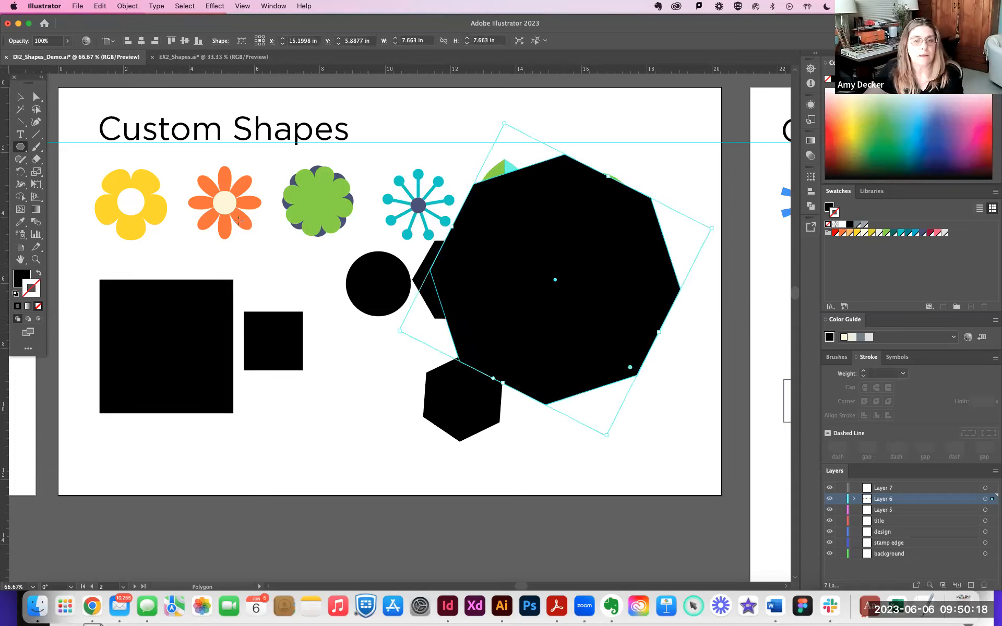
# Delete the large octagon, then marquee-select and delete all remaining practice shapes.
pyautogui.click(15, 95)
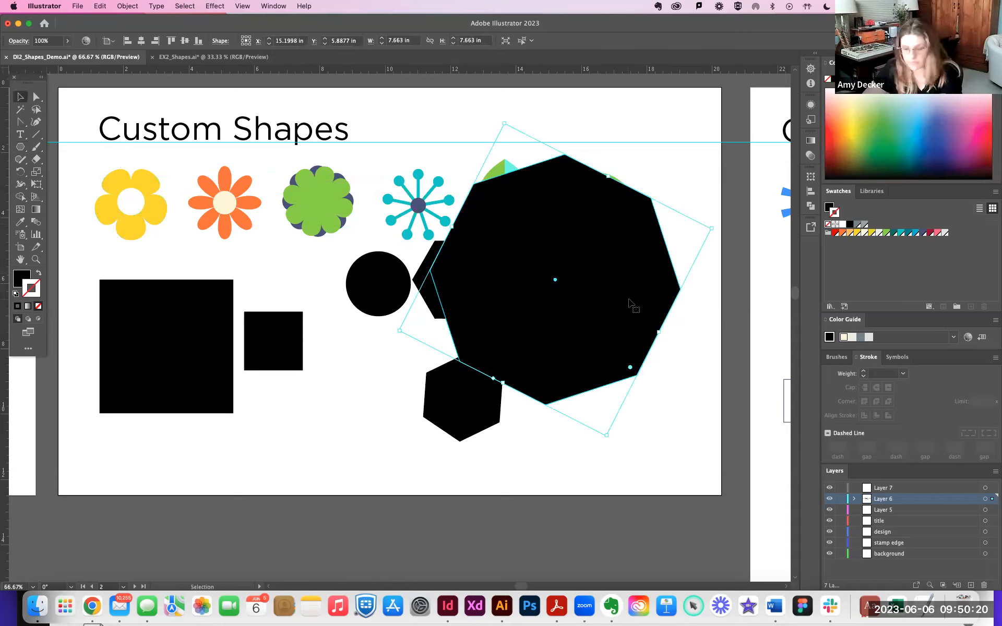
pyautogui.press('Delete')
pyautogui.moveTo(142, 254); pyautogui.dragTo(518, 408)
pyautogui.press('Delete')
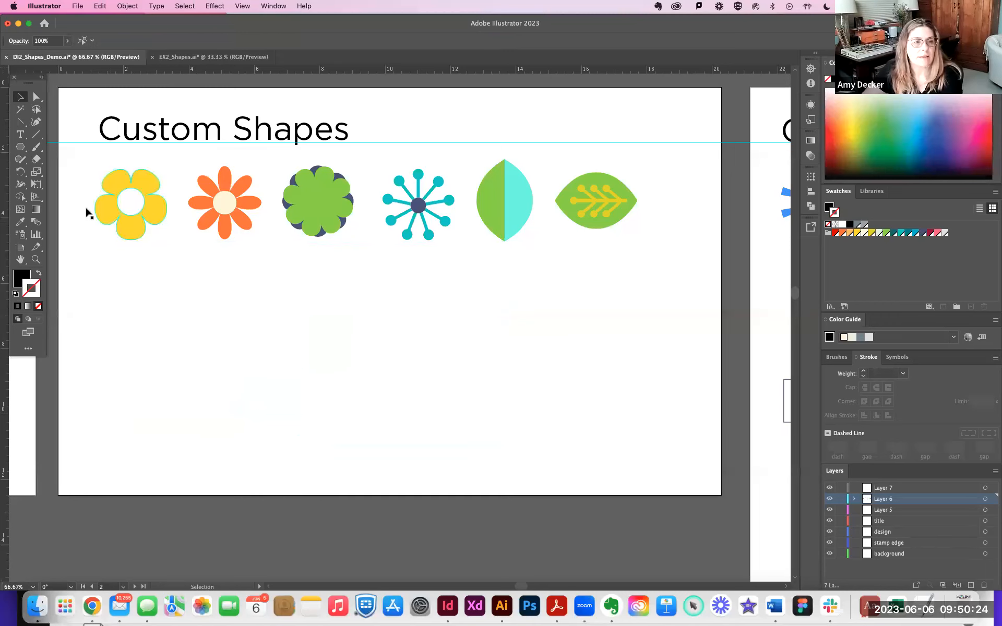
# Draw an upright five-point black star below the flowers with the Star Tool and Shift.
pyautogui.click(19, 148)
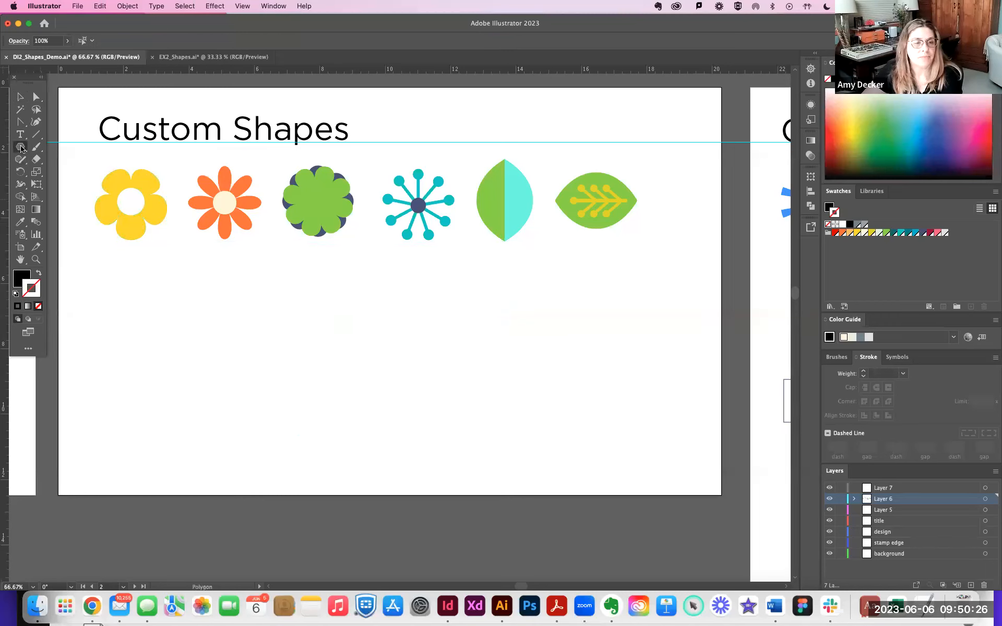
pyautogui.moveTo(23, 149); pyautogui.dragTo(52, 197)
pyautogui.moveTo(208, 314); pyautogui.dragTo(256, 350)
pyautogui.press('shift')
# Draw a large many-pointed starburst beside the star, adding points and reshaping its spikes.
pyautogui.moveTo(304, 298); pyautogui.dragTo(380, 361)
pyautogui.press('Up')
pyautogui.press('Down')
pyautogui.press('Up')
pyautogui.press('Up')
pyautogui.press('Up')
pyautogui.press('Up')
pyautogui.press('Up')
pyautogui.press('Up')
pyautogui.press('Down')
pyautogui.press('Down')
pyautogui.press('Down')
pyautogui.press('Up')
pyautogui.press('Up')
pyautogui.press('Up')
pyautogui.press('Up')
pyautogui.press('Up')
pyautogui.press('Up')
pyautogui.press('Up')
pyautogui.press('Up')
pyautogui.press('Up')
pyautogui.press('Up')
pyautogui.press('Up')
pyautogui.press('Up')
pyautogui.press('Up')
pyautogui.press('Up')
pyautogui.press('Up')
pyautogui.press('Up')
pyautogui.press('Up')
pyautogui.press('Up')
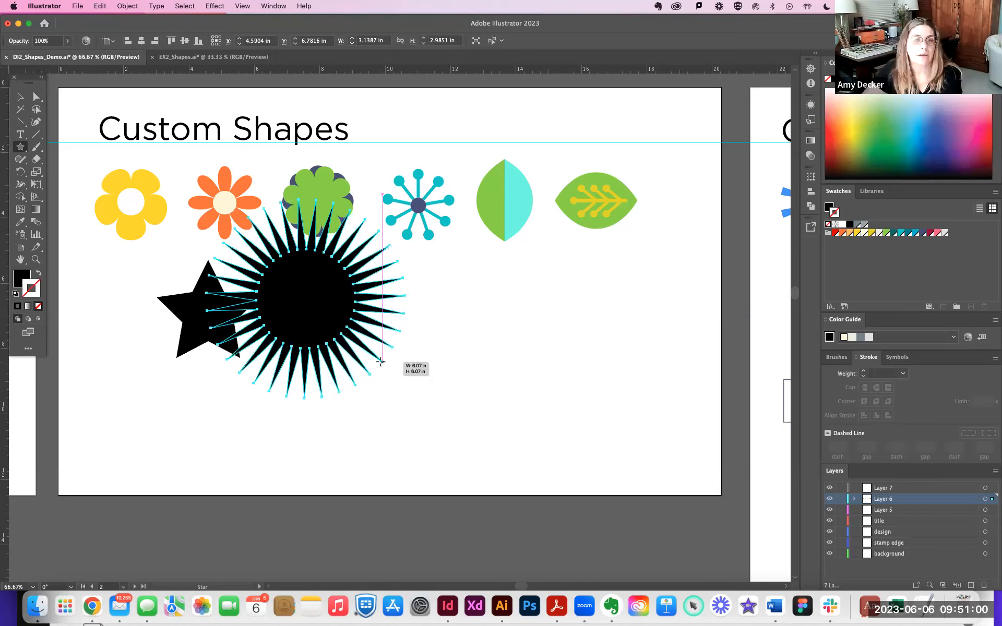
pyautogui.moveTo(416, 386); pyautogui.dragTo(368, 364)
pyautogui.press('alt')
pyautogui.press('alt')
pyautogui.press('alt')
pyautogui.press('alt')
pyautogui.press('alt')
pyautogui.press('alt')
pyautogui.press('alt')
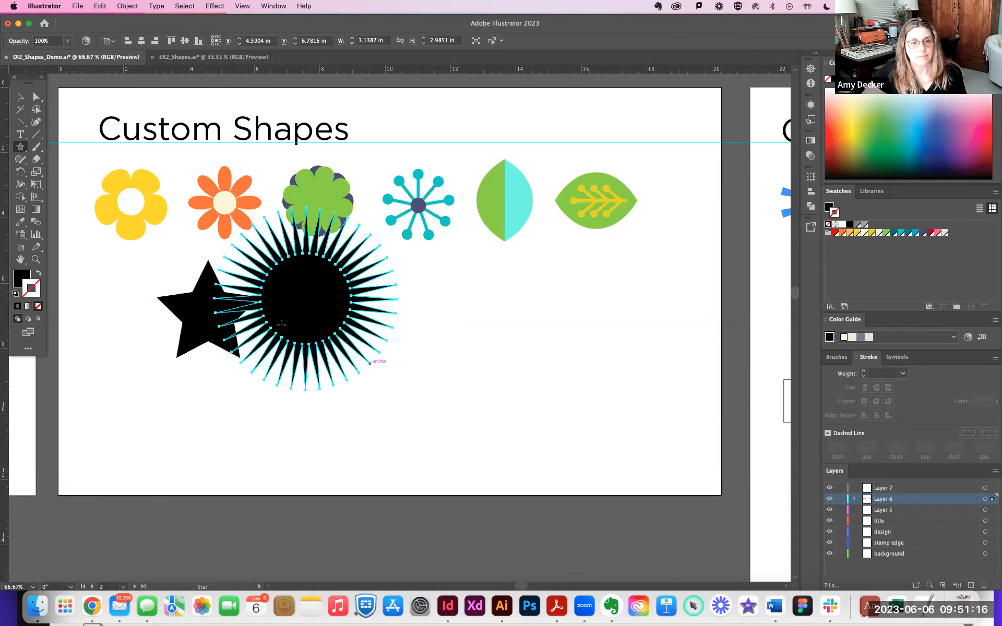
# Move the starburst down and right and line the star up with its centre.
pyautogui.click(20, 96)
pyautogui.moveTo(301, 291); pyautogui.dragTo(358, 340)
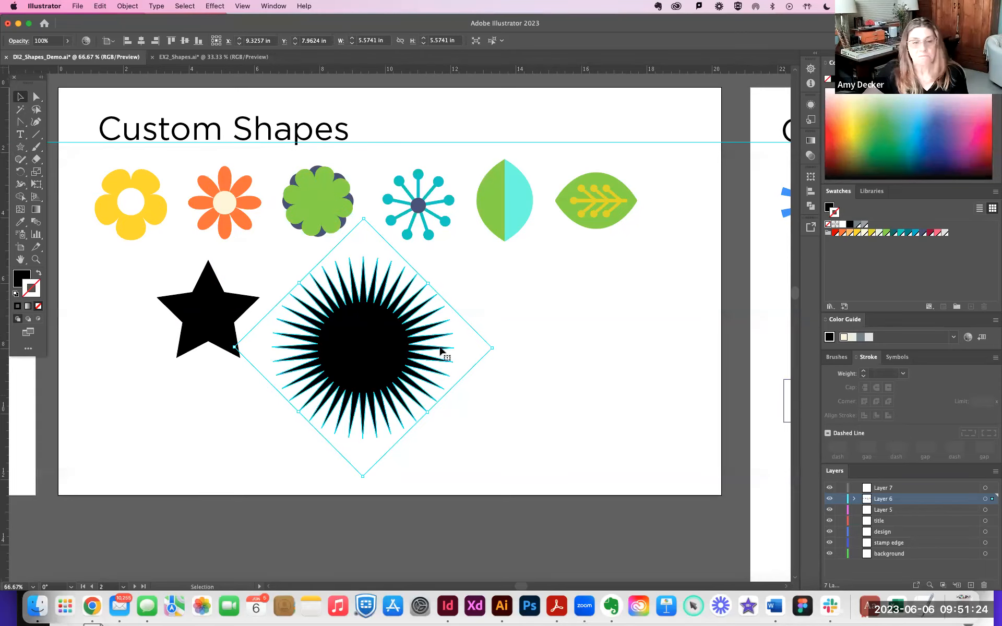
pyautogui.moveTo(208, 324); pyautogui.dragTo(205, 363)
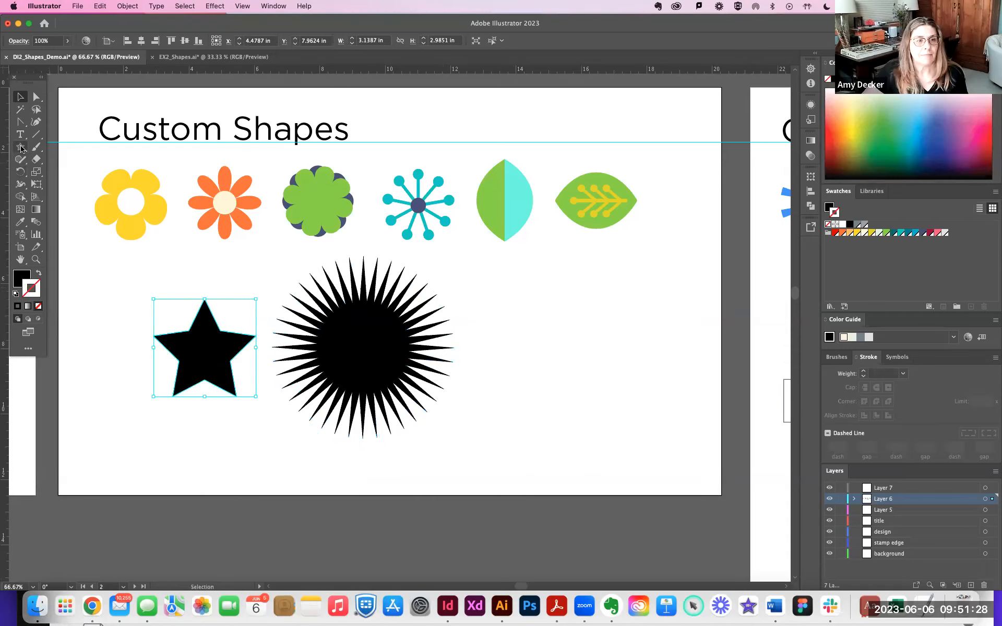
# Marquee-select both the star and the starburst and delete them.
pyautogui.click(21, 147)
pyautogui.press('v')
pyautogui.click(26, 150)
pyautogui.click(21, 98)
pyautogui.moveTo(125, 283); pyautogui.dragTo(495, 474)
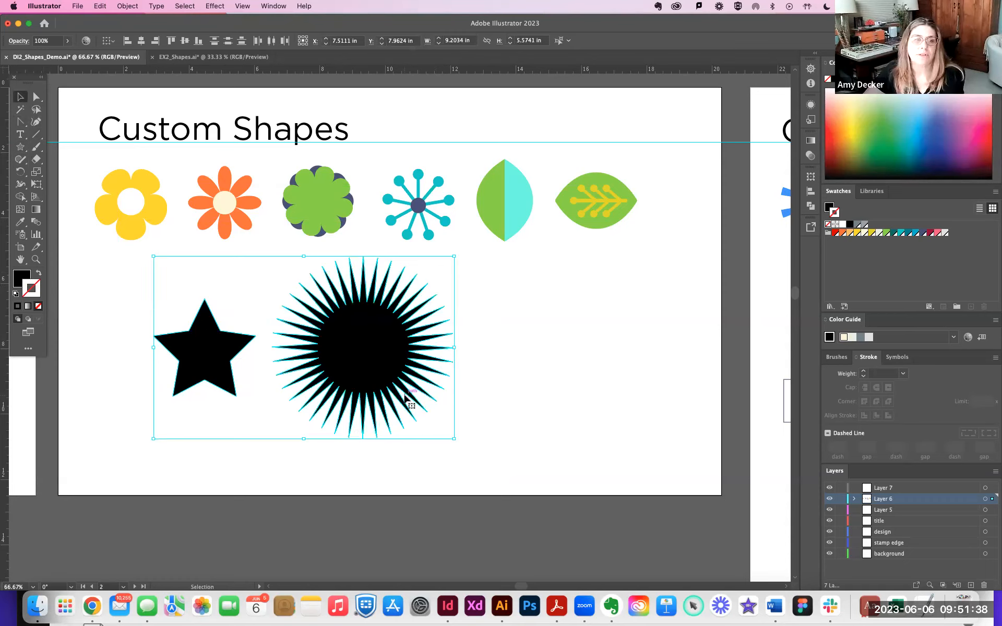
pyautogui.press('Delete')
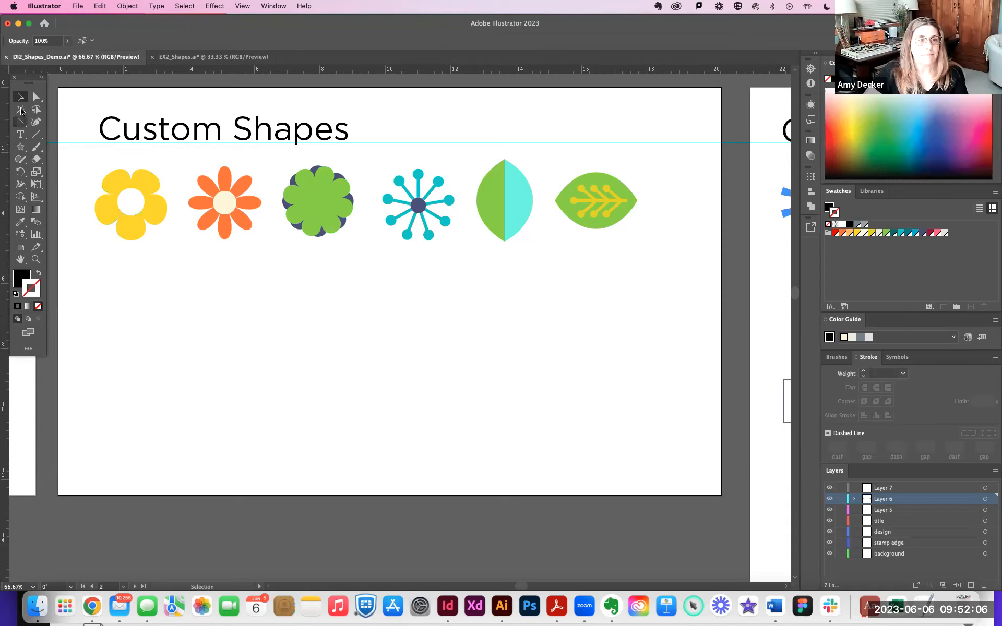
# Draw a five-sided polygon, about 2.48 by 2.42 in, below the yellow flower.
pyautogui.click(21, 148)
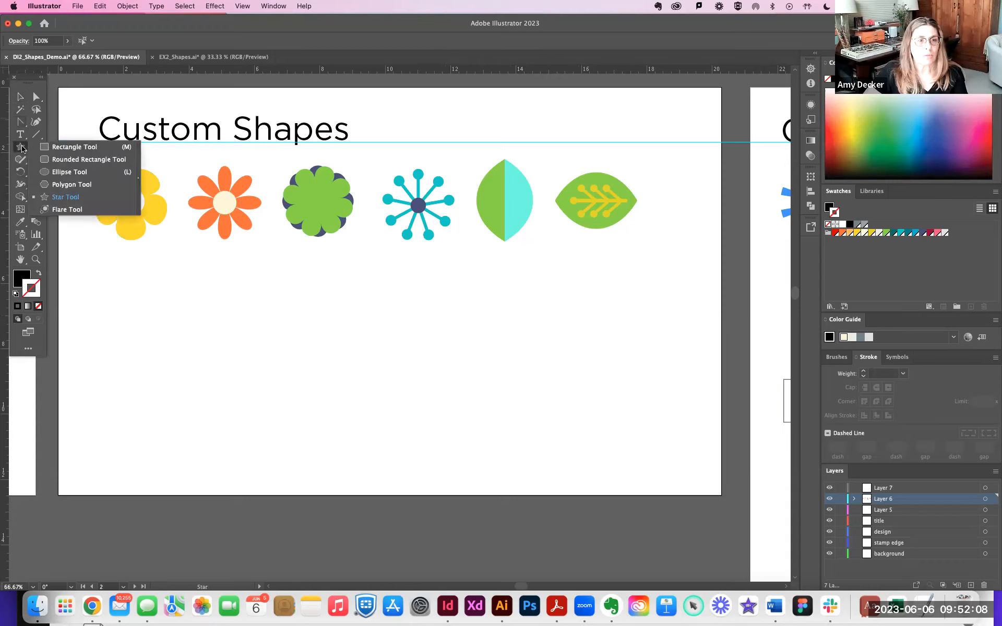
pyautogui.click(77, 182)
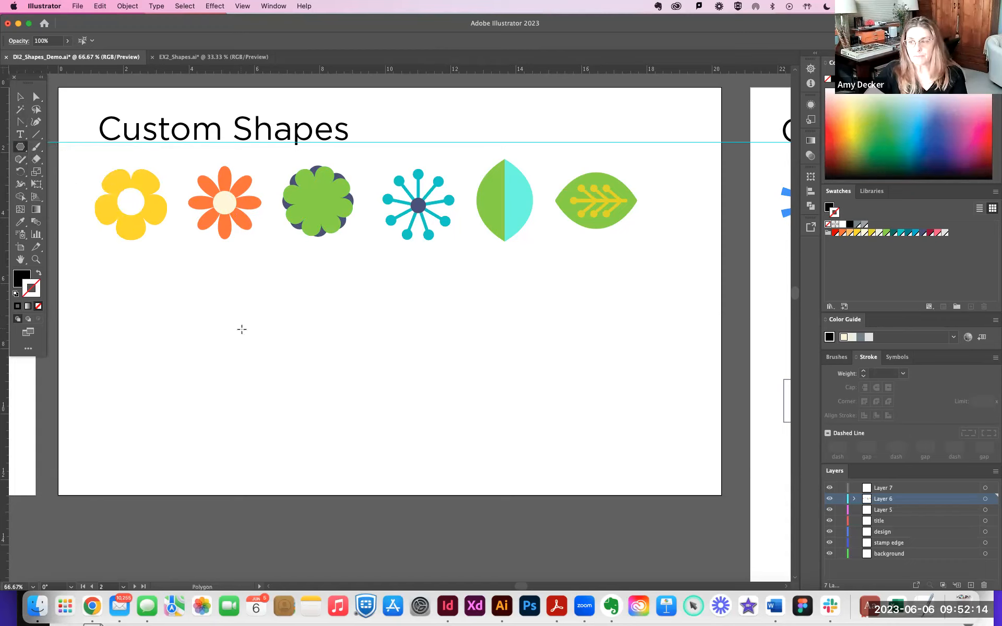
pyautogui.moveTo(151, 296); pyautogui.dragTo(177, 324)
pyautogui.press('Down')
pyautogui.press('Down')
pyautogui.press('Down')
pyautogui.press('Down')
pyautogui.press('Down')
pyautogui.press('Up')
pyautogui.press('Up')
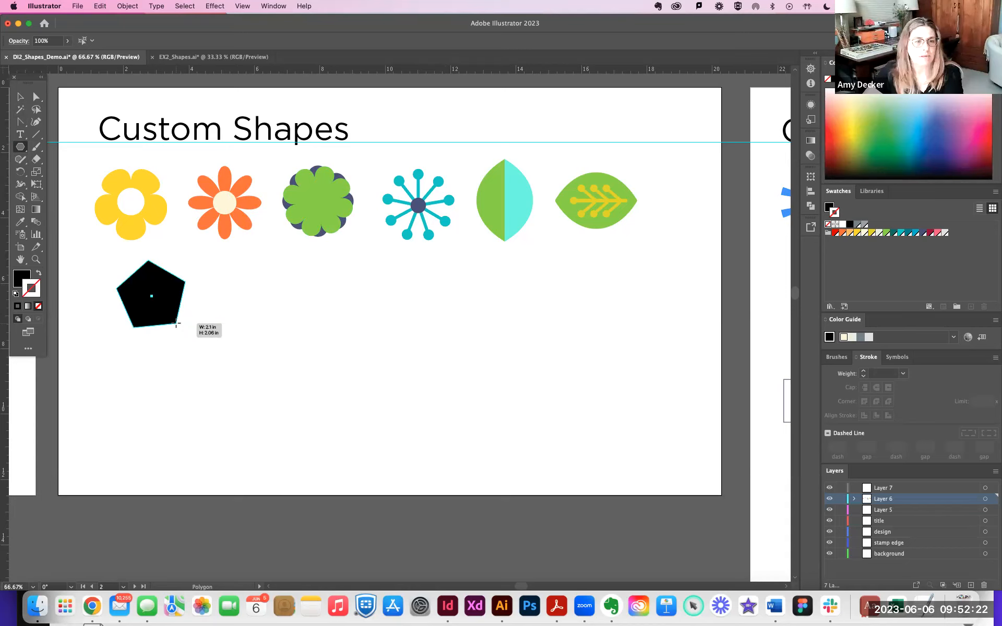
pyautogui.moveTo(177, 324); pyautogui.dragTo(191, 312)
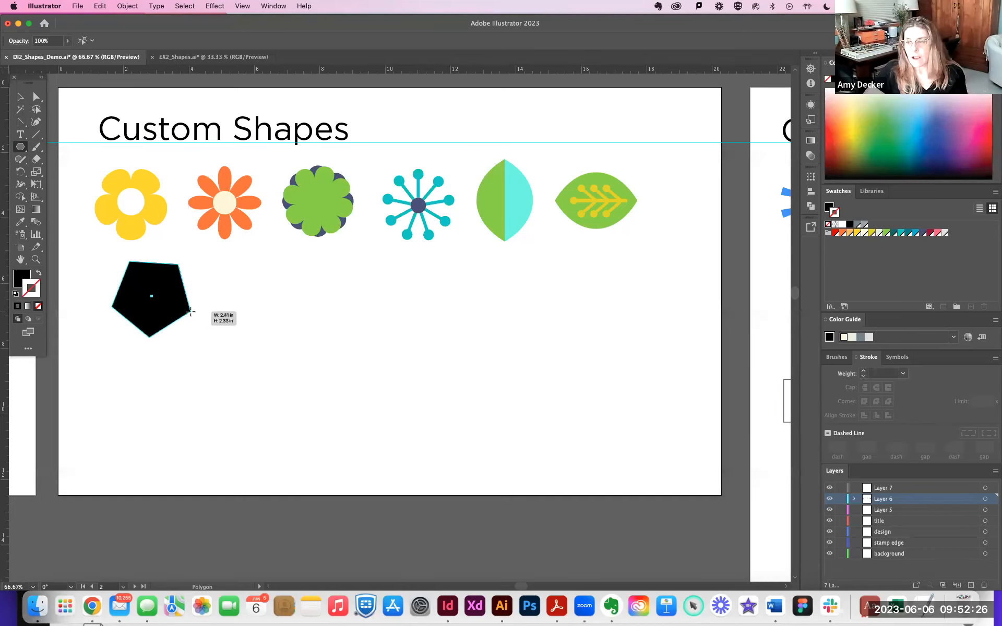
pyautogui.moveTo(192, 313); pyautogui.dragTo(191, 312)
# Fill the pentagon with pink and zoom in to 200% on it.
pyautogui.click(19, 281)
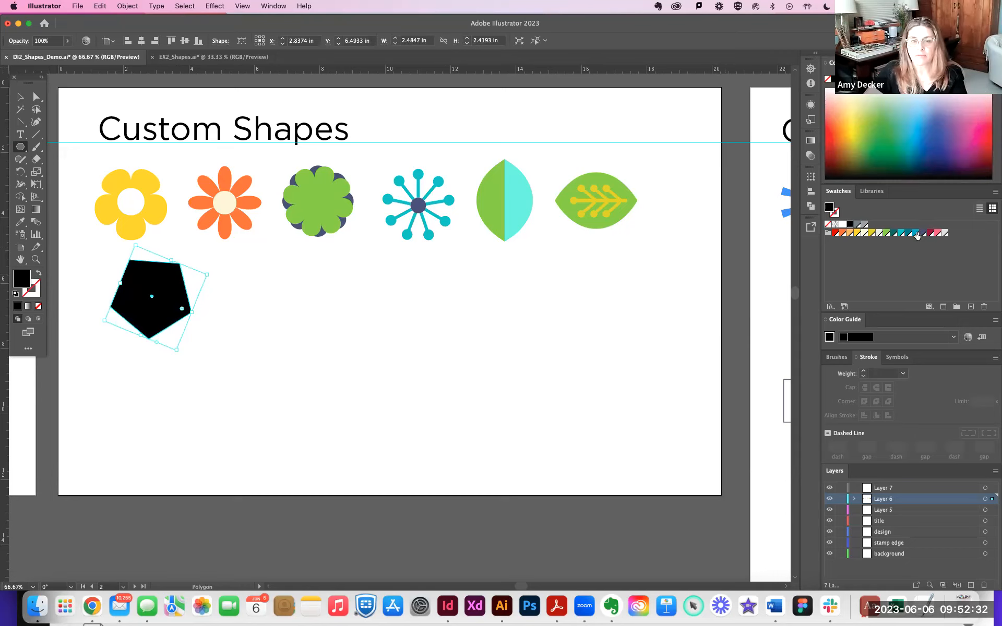
pyautogui.click(937, 233)
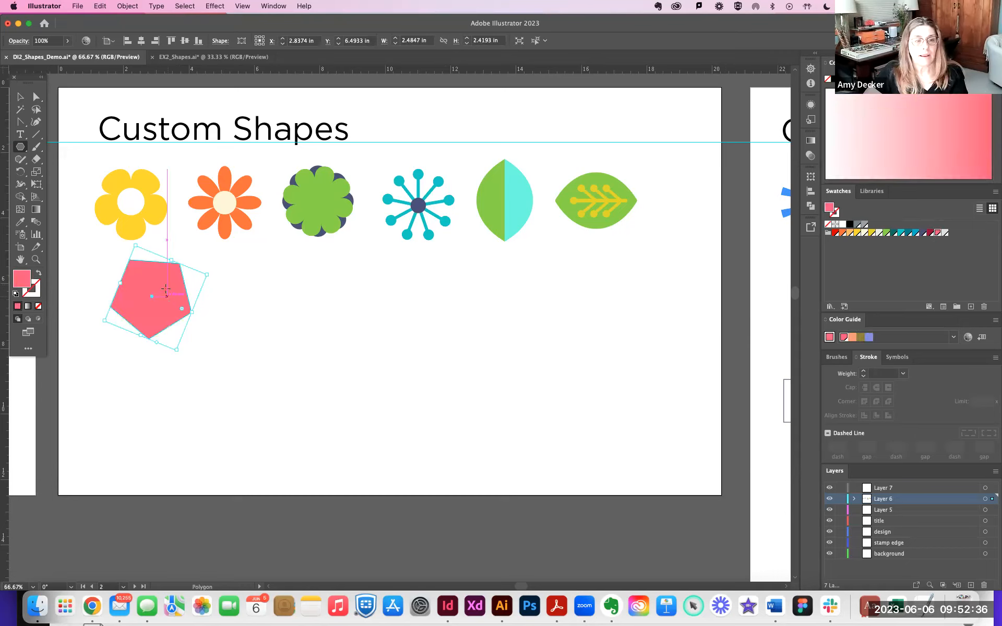
pyautogui.press('super+equal')
pyautogui.press('super+equal')
pyautogui.press('super+equal')
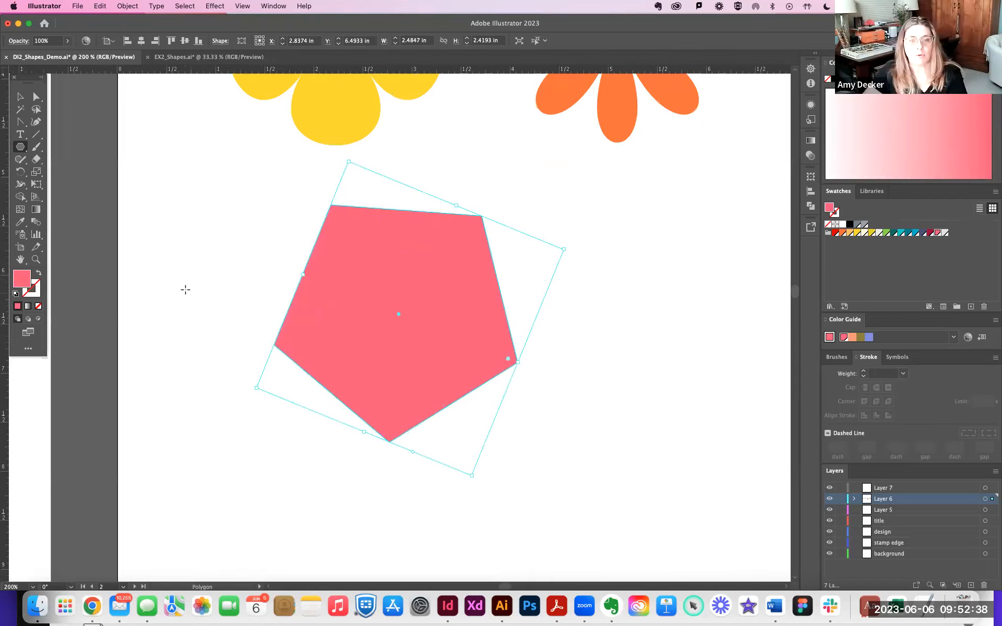
pyautogui.press('super+equal')
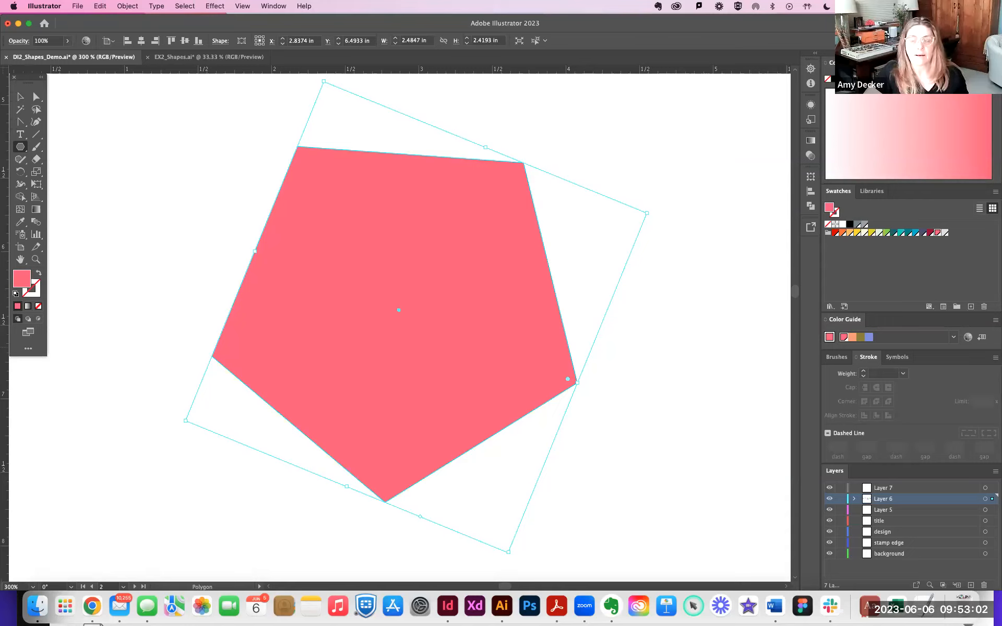
# Move the pink pentagon slightly lower, to about X 2.83 in, Y 6.64 in.
pyautogui.press('v')
pyautogui.moveTo(425, 262); pyautogui.dragTo(420, 279)
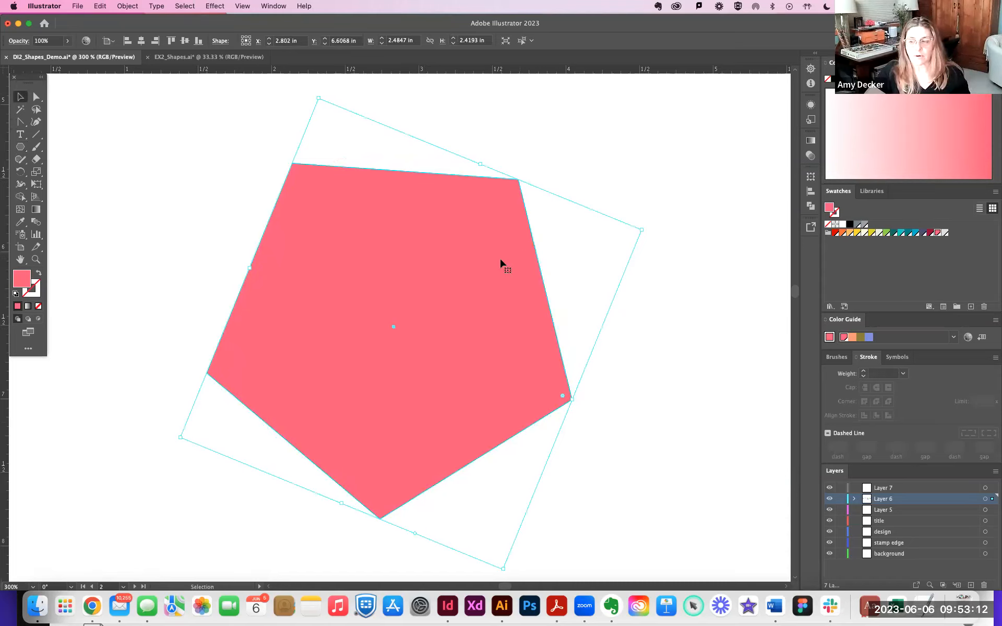
pyautogui.moveTo(499, 263); pyautogui.dragTo(505, 268)
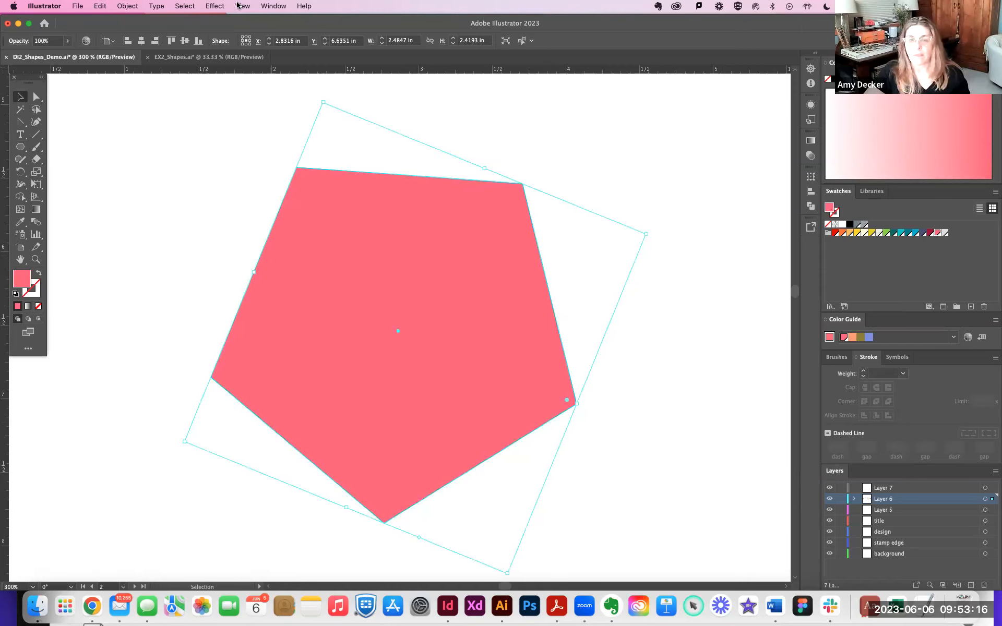
pyautogui.click(214, 5)
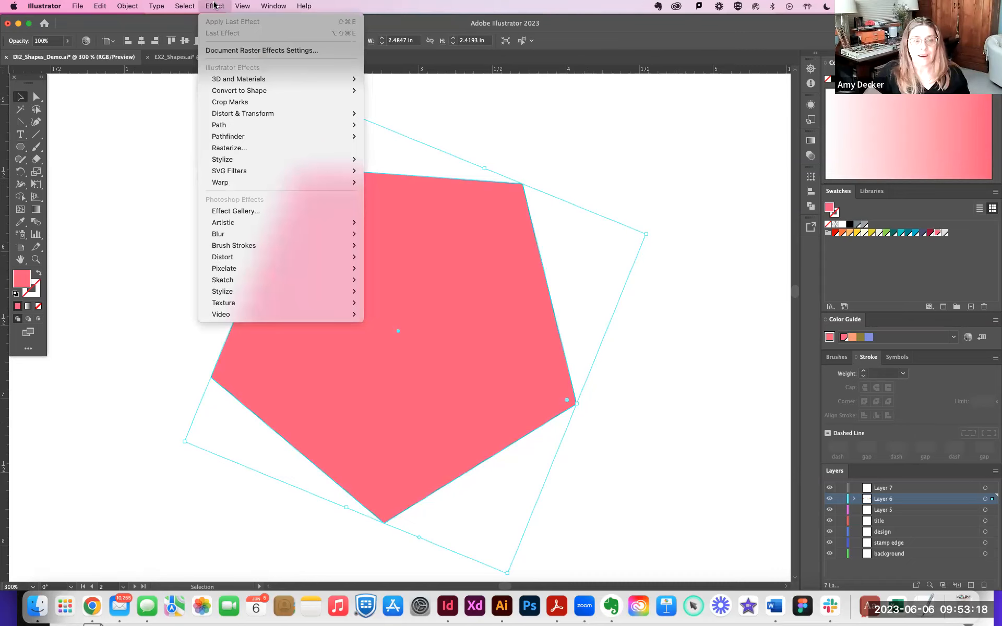
# Apply Pucker & Bloat at about 91% so the pentagon becomes a rounded five-petal flower.
pyautogui.moveTo(227, 140)
pyautogui.moveTo(222, 116)
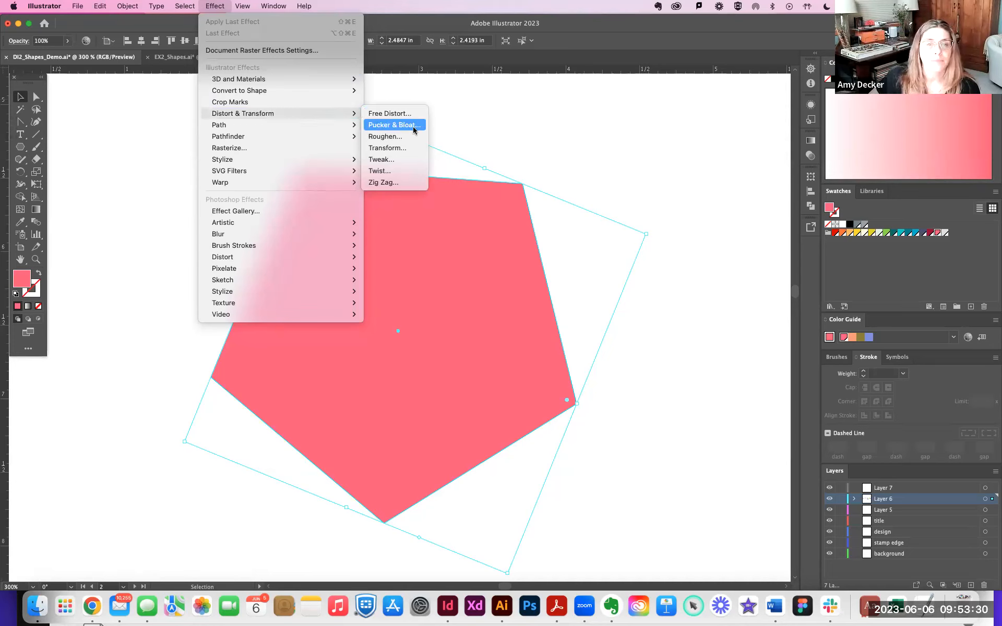
pyautogui.click(414, 129)
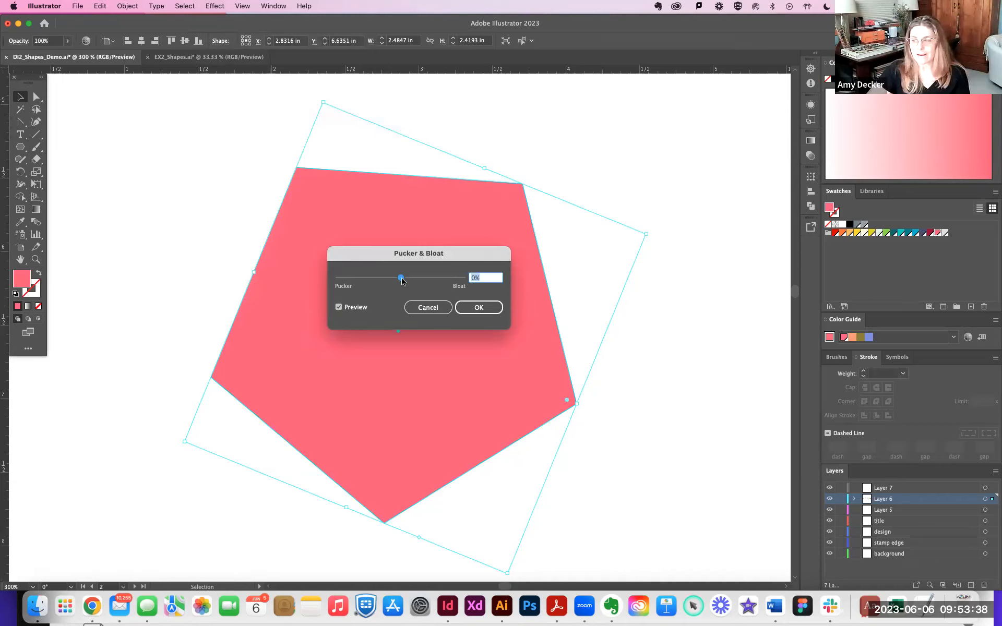
pyautogui.moveTo(401, 282)
pyautogui.mouseDown()
pyautogui.moveTo(429, 284)
pyautogui.moveTo(420, 282)
pyautogui.mouseUp()
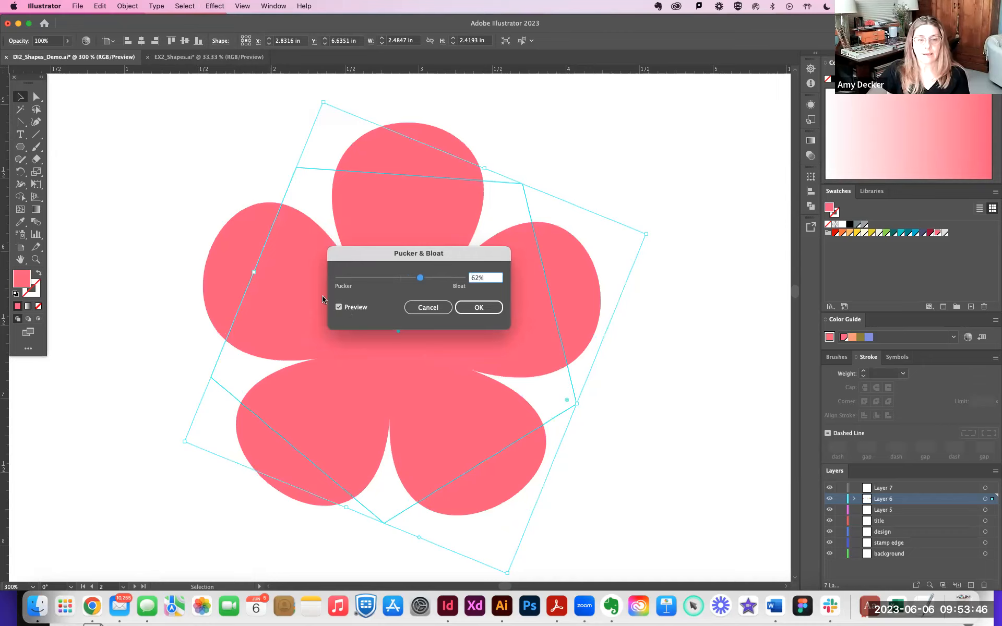
pyautogui.moveTo(417, 282); pyautogui.dragTo(384, 278)
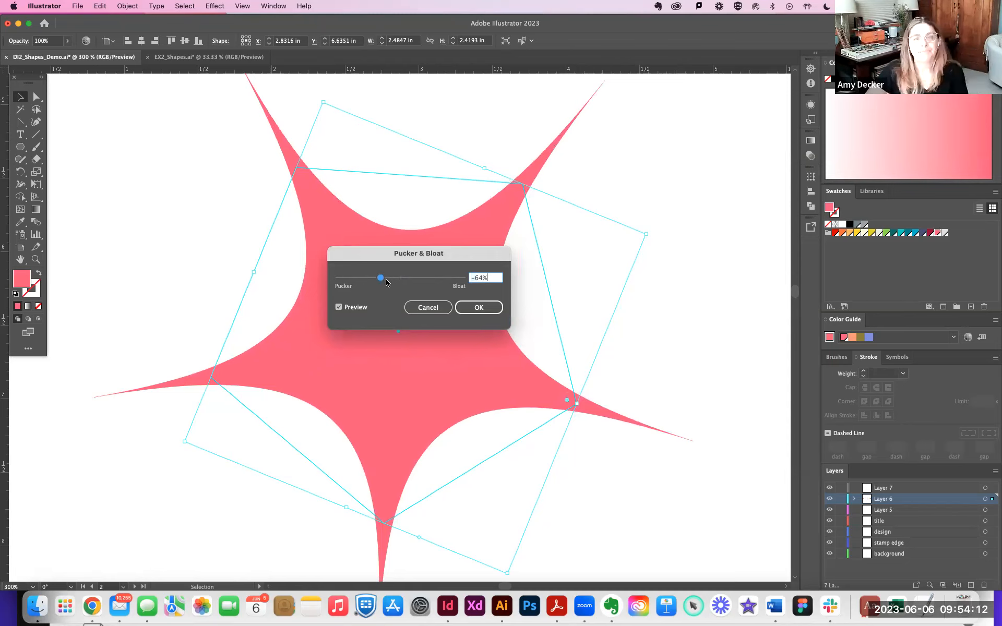
pyautogui.moveTo(385, 282); pyautogui.dragTo(427, 283)
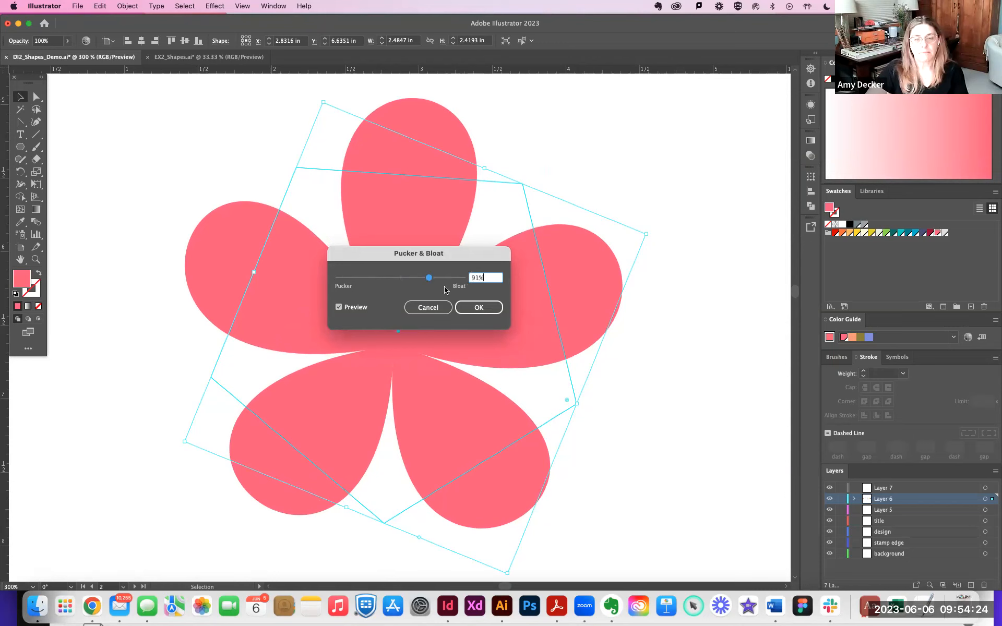
pyautogui.click(482, 310)
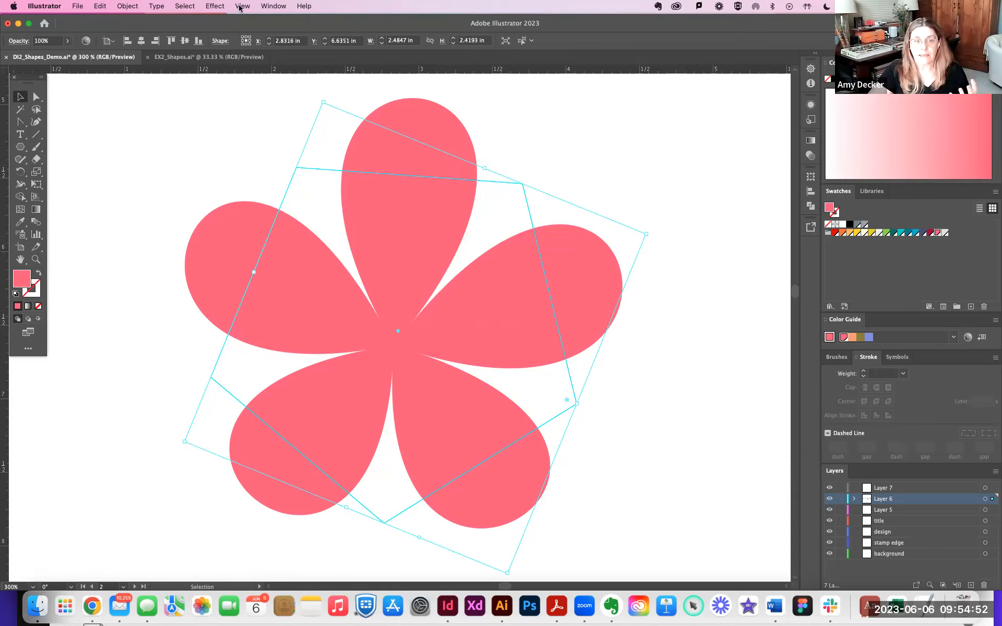
# Use Object > Expand Appearance to make the flower's bloat into real petal paths.
pyautogui.click(127, 6)
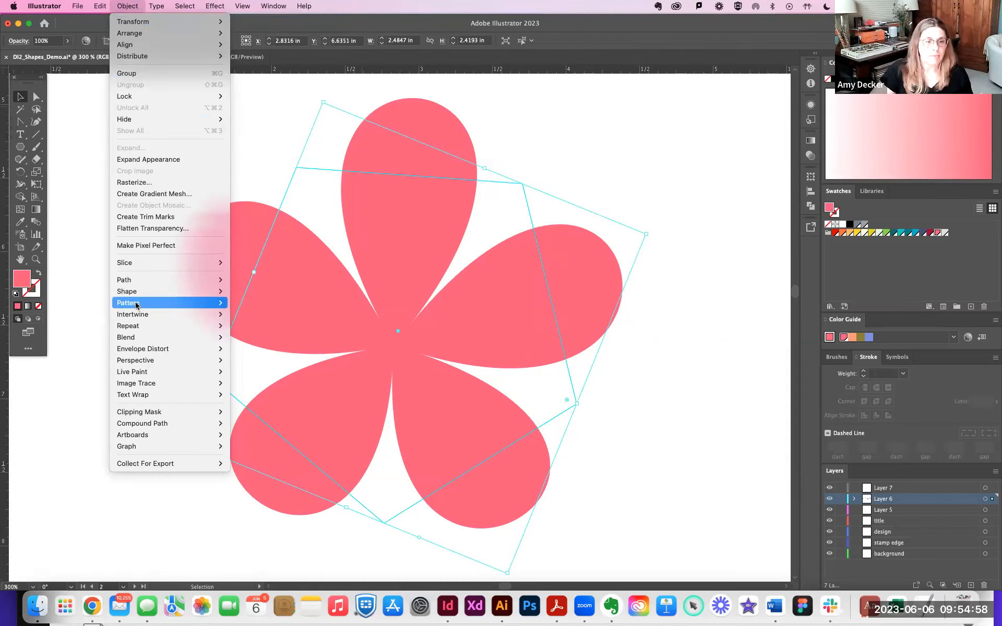
pyautogui.moveTo(144, 318)
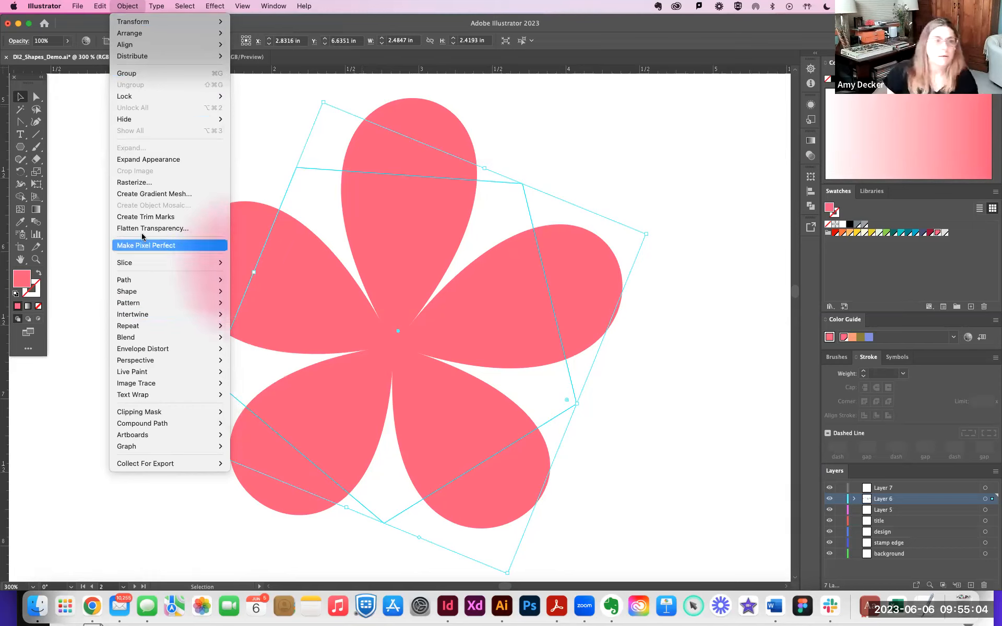
pyautogui.click(151, 163)
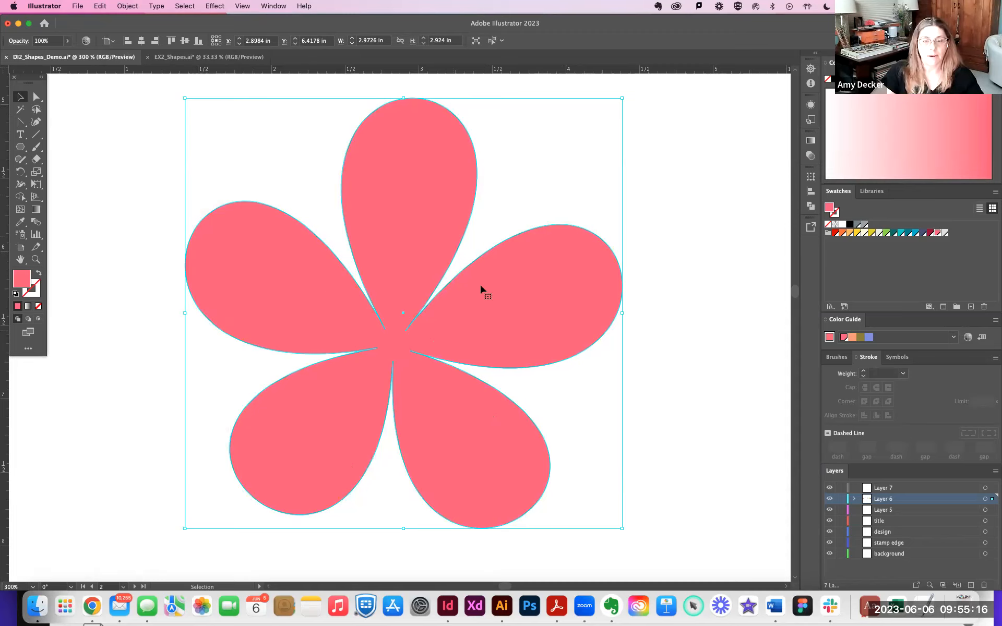
pyautogui.moveTo(21, 148); pyautogui.dragTo(64, 174)
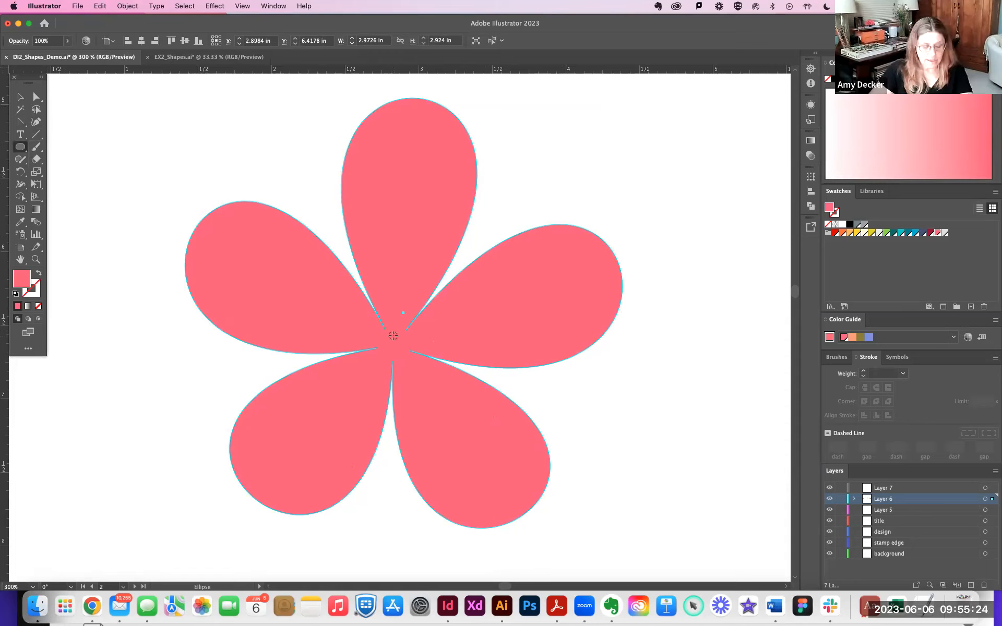
# Draw a 0.644 in yellow circle and nudge it onto the pink flower's centre.
pyautogui.moveTo(395, 342); pyautogui.dragTo(443, 362)
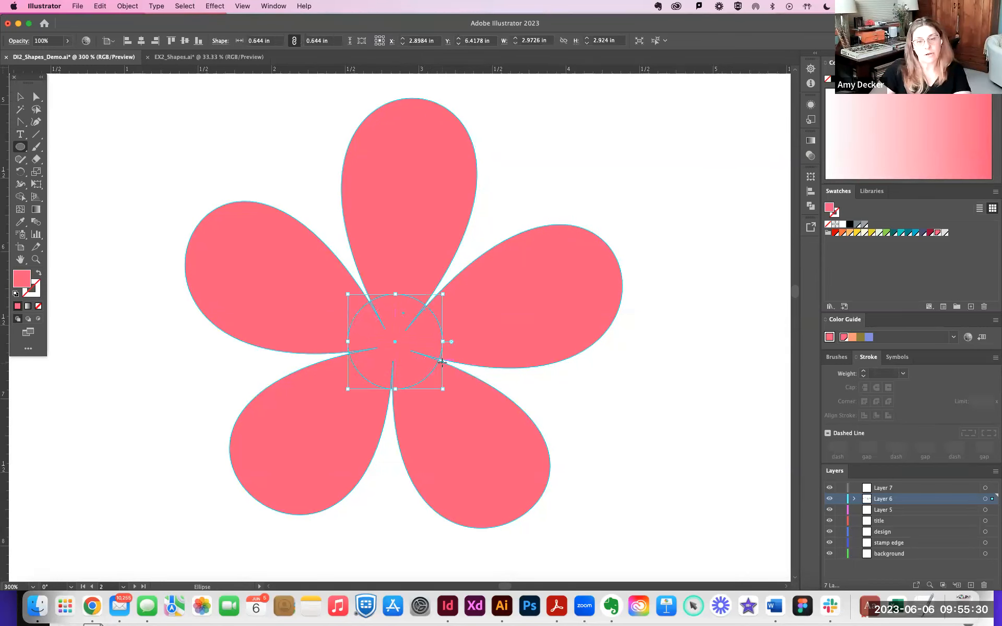
pyautogui.click(859, 233)
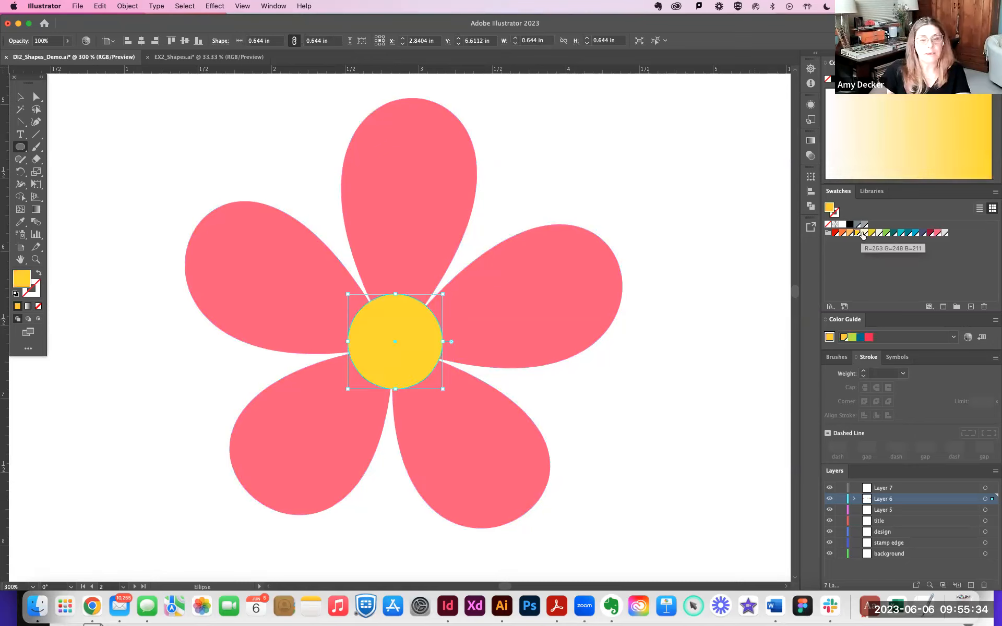
pyautogui.click(20, 96)
pyautogui.click(139, 135)
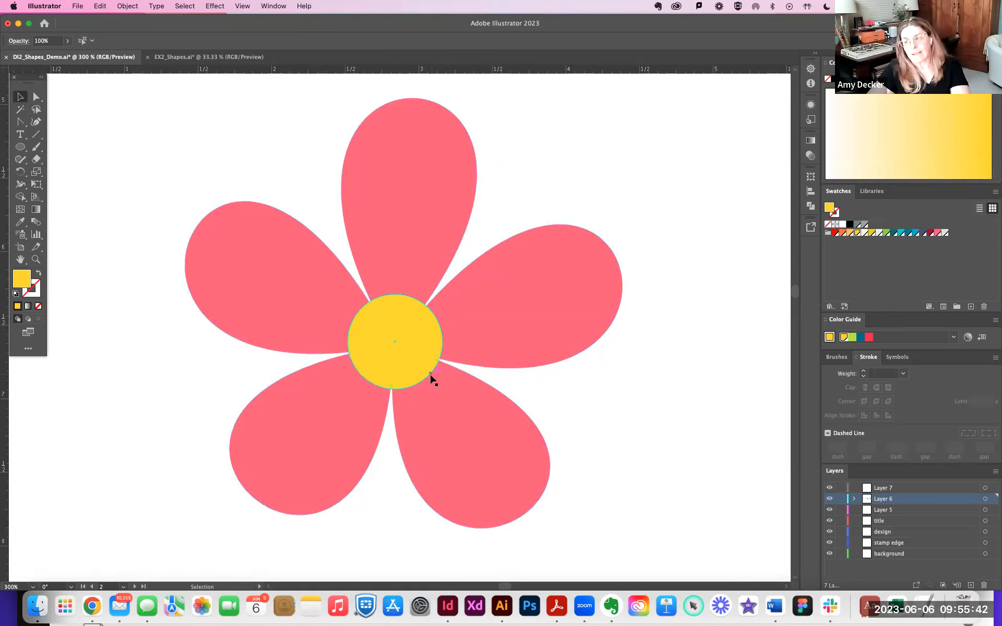
pyautogui.moveTo(387, 352); pyautogui.dragTo(379, 355)
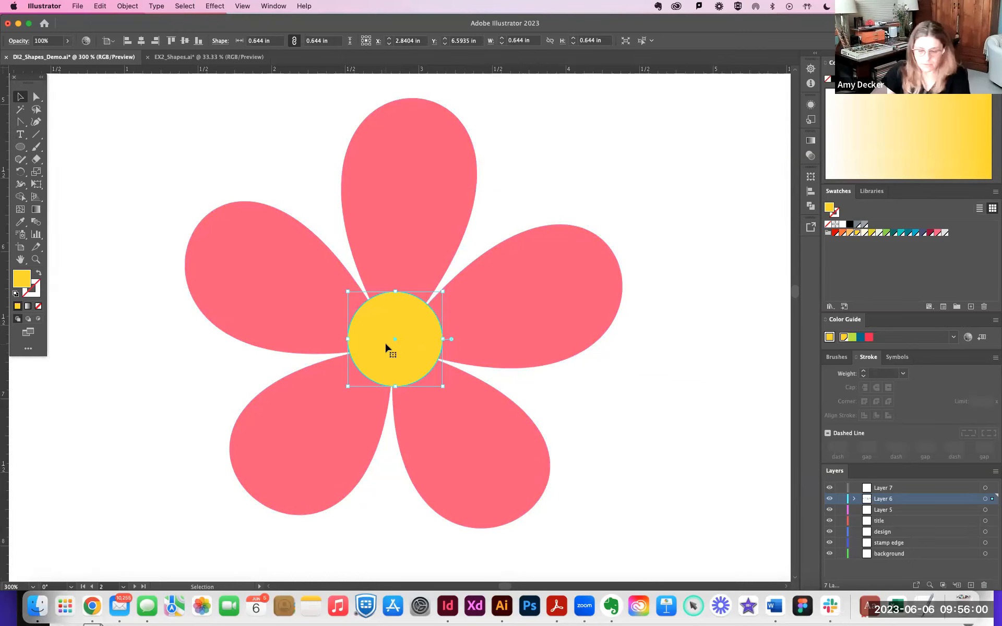
pyautogui.press('super+minus')
pyautogui.press('super+minus')
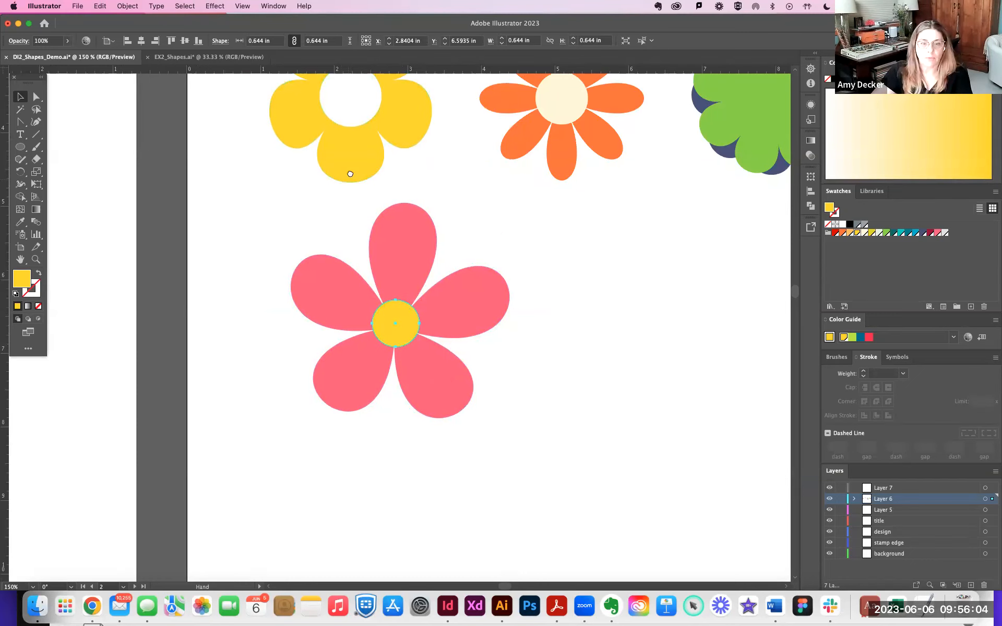
pyautogui.scroll(6, 361, 261)
# Select the whole pink flower and drag it to the right.
pyautogui.click(534, 392)
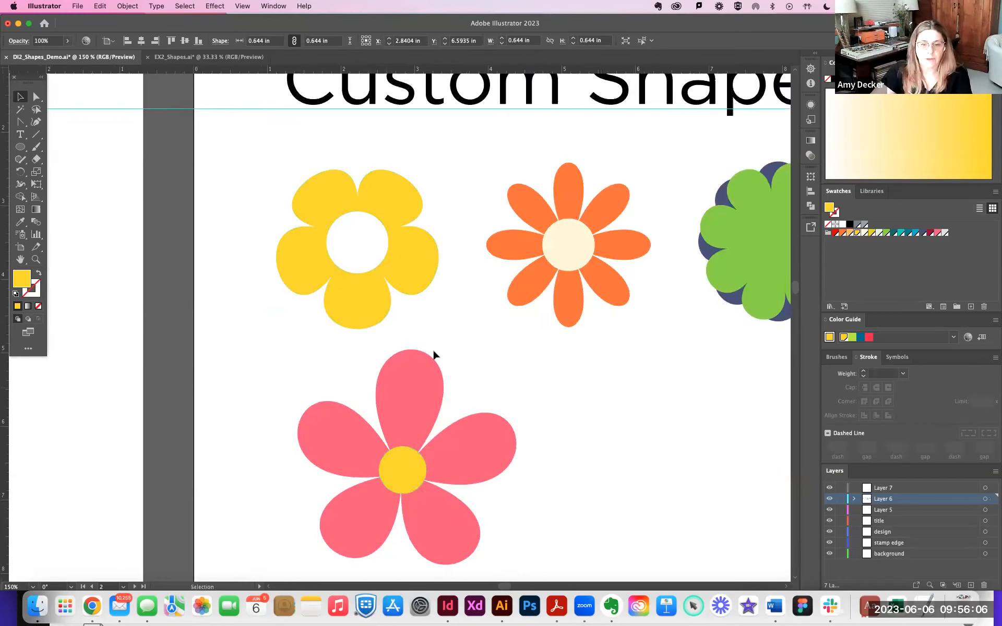
pyautogui.moveTo(269, 368); pyautogui.dragTo(576, 509)
pyautogui.scroll(-5, 372, 372)
pyautogui.scroll(2, 358, 353)
pyautogui.hscroll(1, 357, 353)
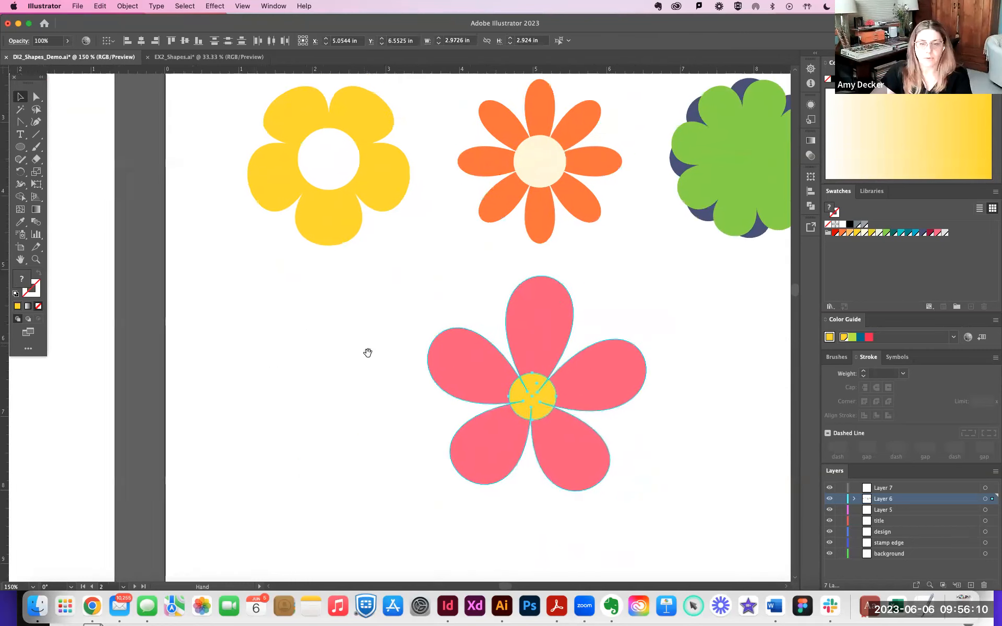
# Select the flower's yellow centre circle and delete it.
pyautogui.press('a')
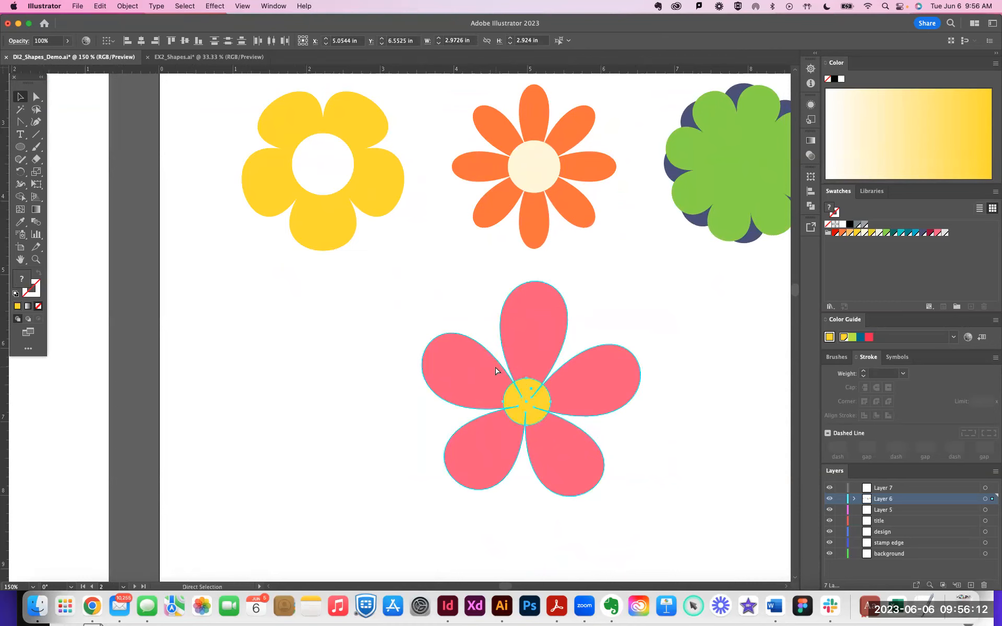
pyautogui.press('super+minus')
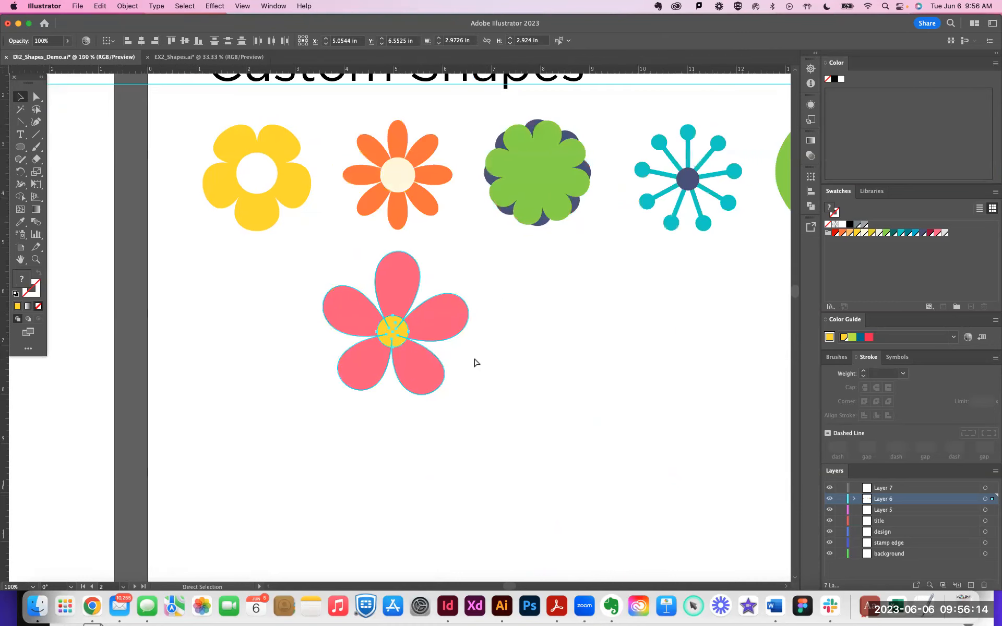
pyautogui.press('super+equal')
pyautogui.press('super+equal')
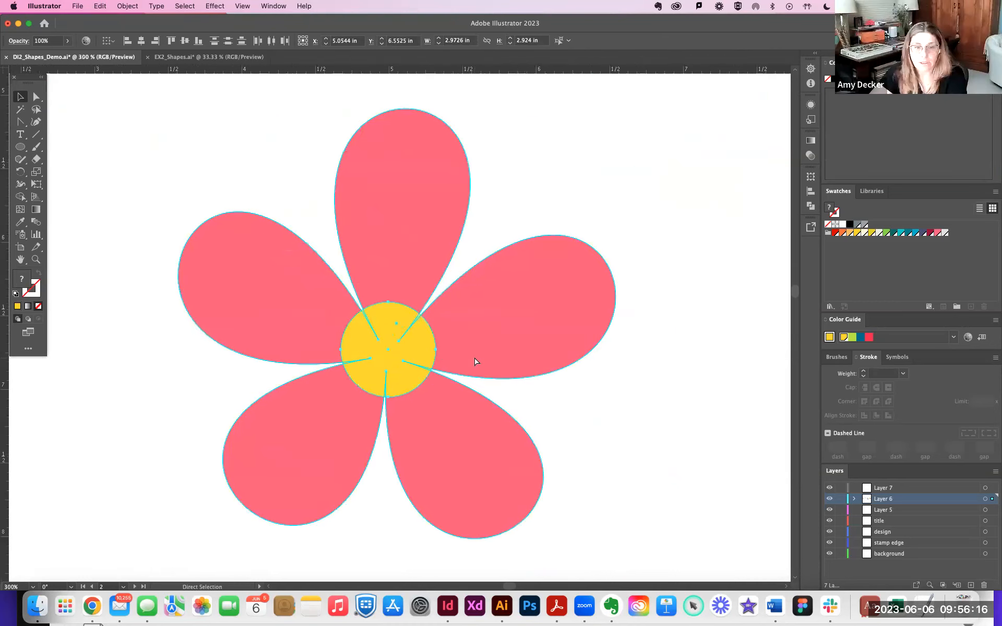
pyautogui.press('v')
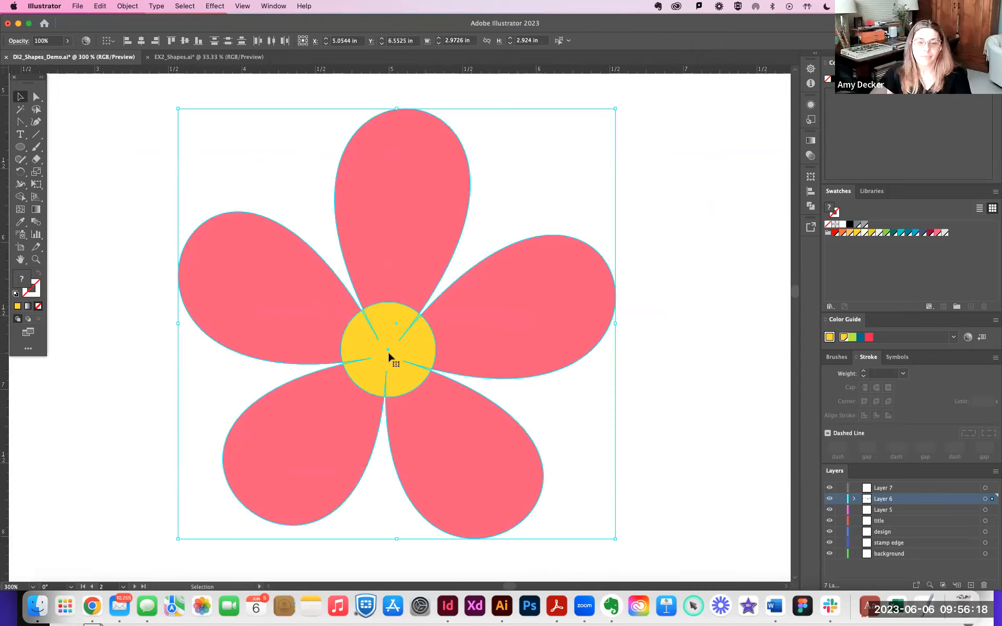
pyautogui.moveTo(402, 372)
pyautogui.mouseDown()
pyautogui.moveTo(416, 375)
pyautogui.moveTo(406, 374)
pyautogui.mouseUp()
pyautogui.press('Delete')
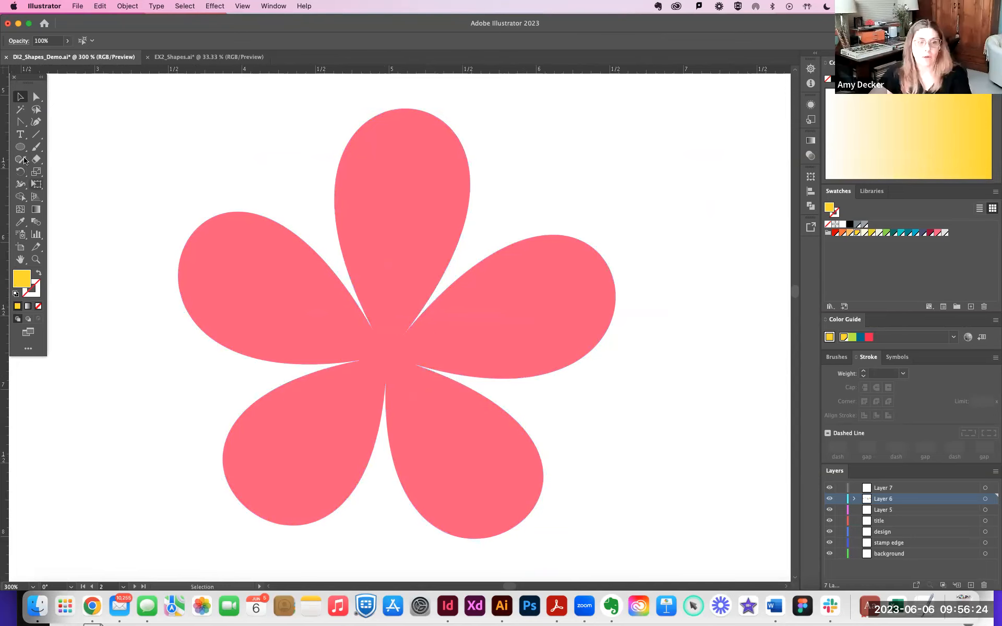
# Draw a larger yellow circle, about 0.73 in across, from the pink flower's centre.
pyautogui.press('super+equal')
pyautogui.click(20, 148)
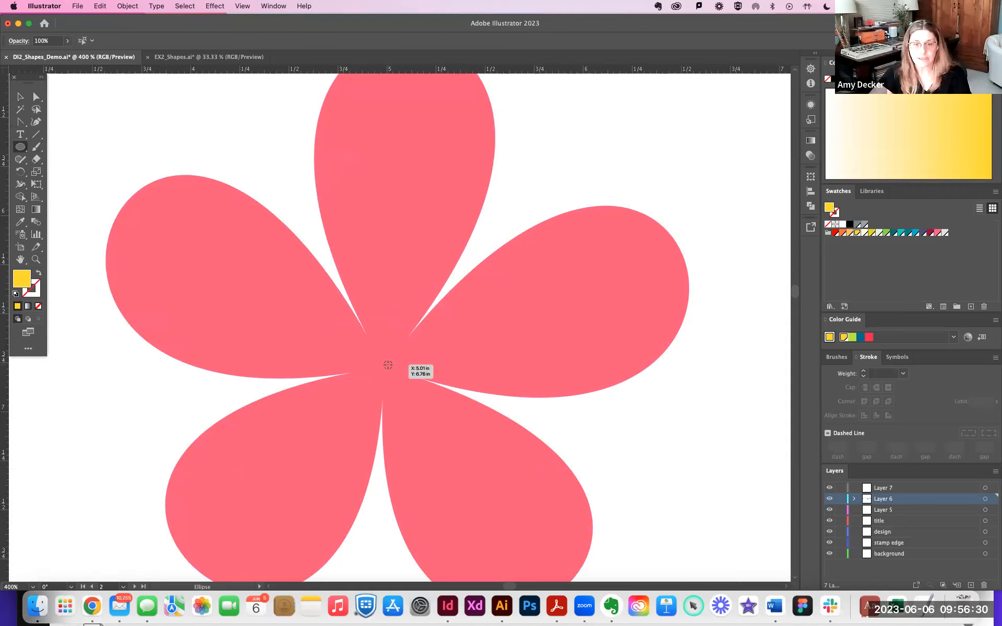
pyautogui.moveTo(388, 366)
pyautogui.mouseDown()
pyautogui.moveTo(469, 407)
pyautogui.moveTo(456, 401)
pyautogui.mouseUp()
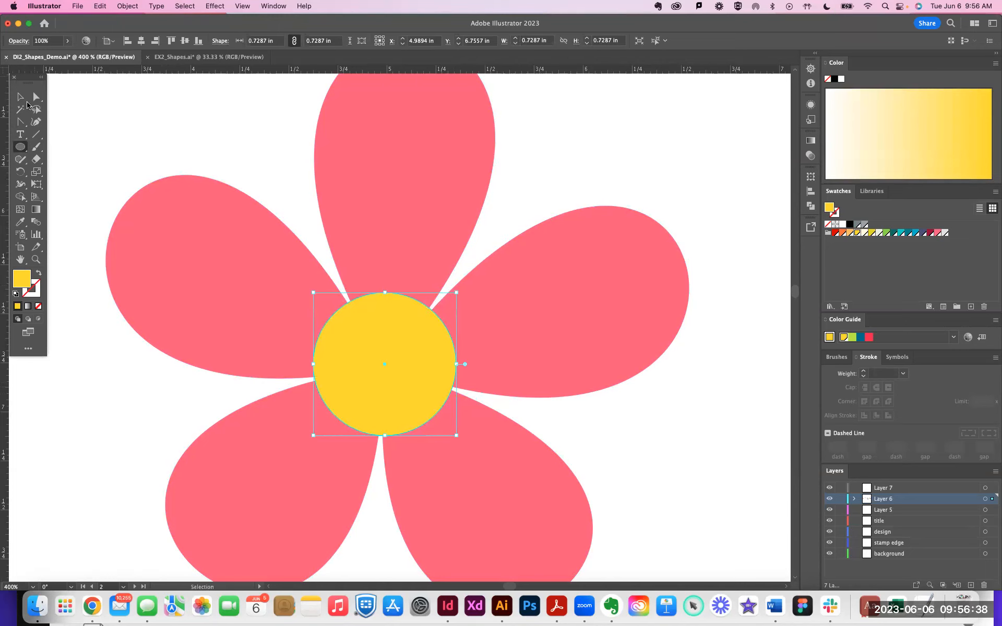
pyautogui.click(21, 97)
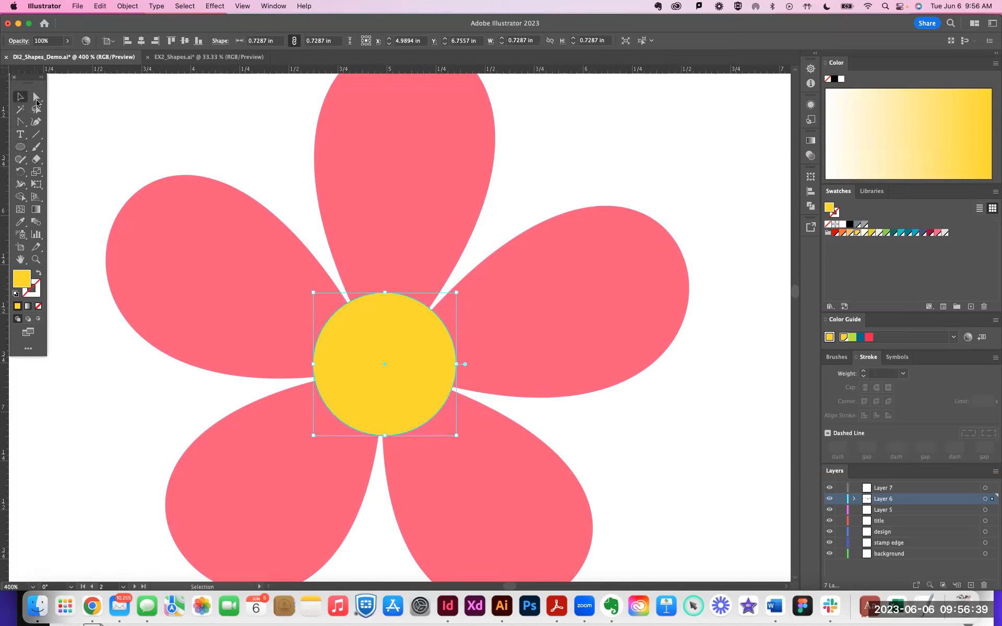
# Align the flower group horizontally and vertically, undoing an accidental distribute by top edges.
pyautogui.keyDown('shift'); pyautogui.click(378, 205); pyautogui.keyUp('shift')
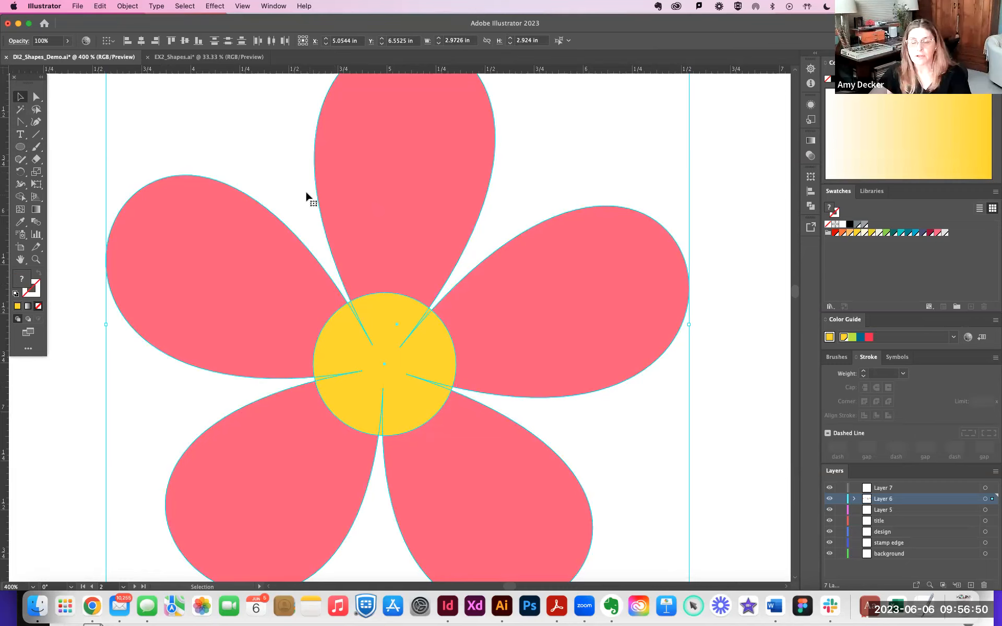
pyautogui.click(537, 222)
pyautogui.click(381, 327)
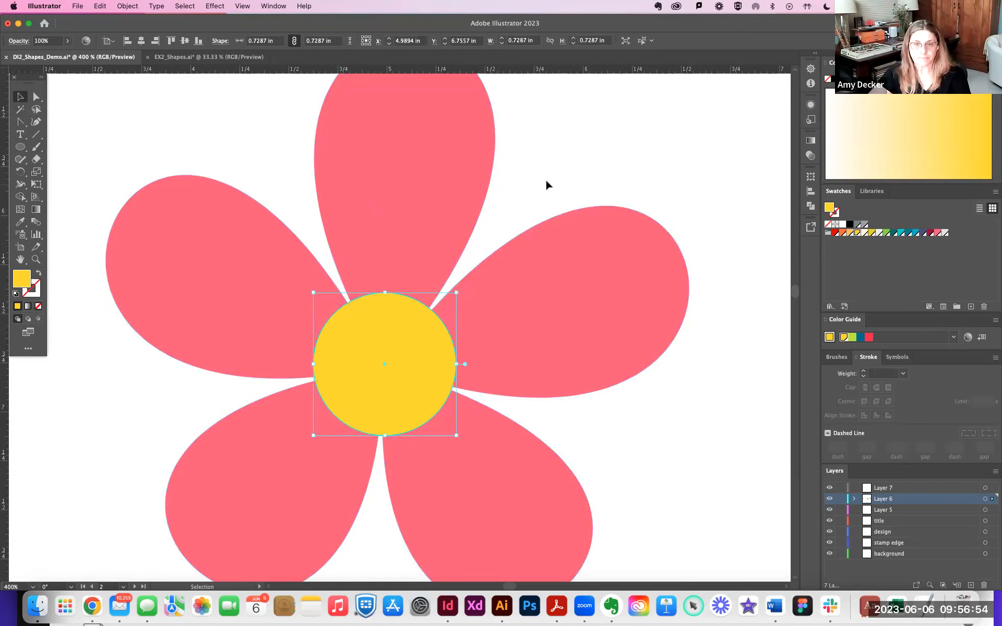
pyautogui.click(490, 173)
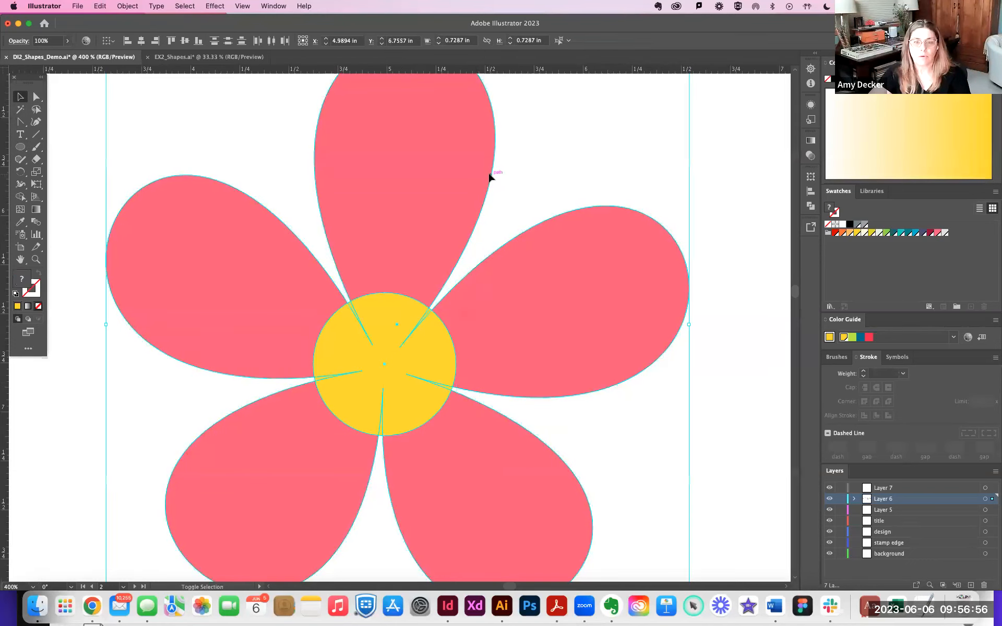
pyautogui.moveTo(327, 156); pyautogui.dragTo(359, 165)
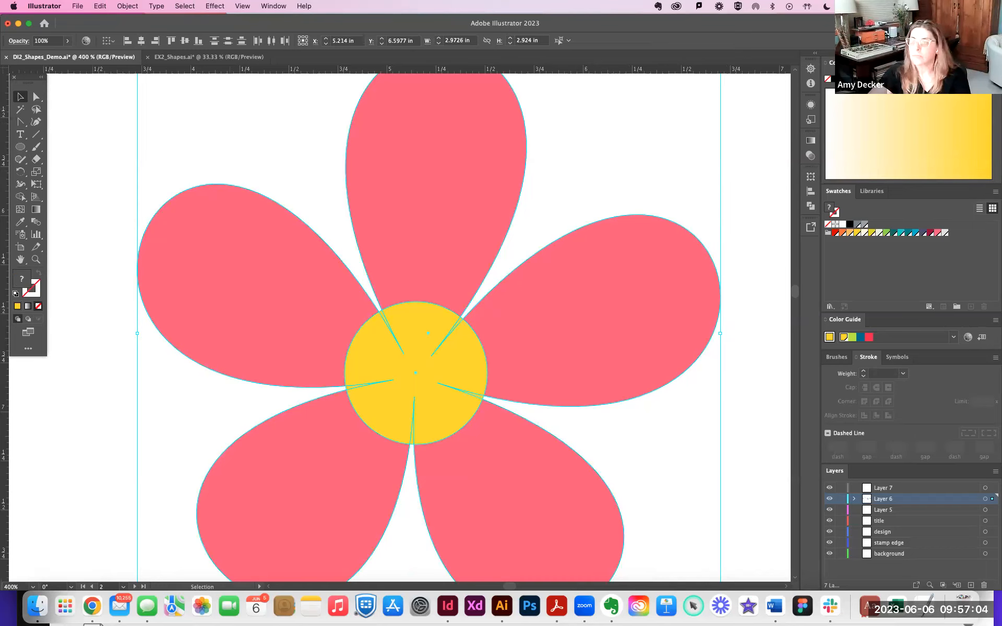
pyautogui.click(142, 40)
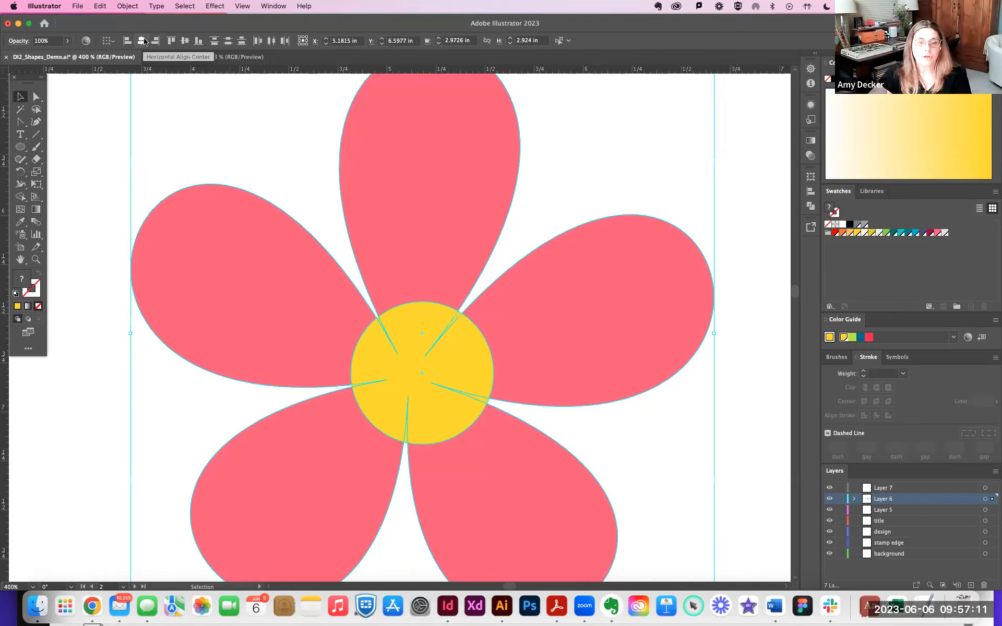
pyautogui.click(185, 41)
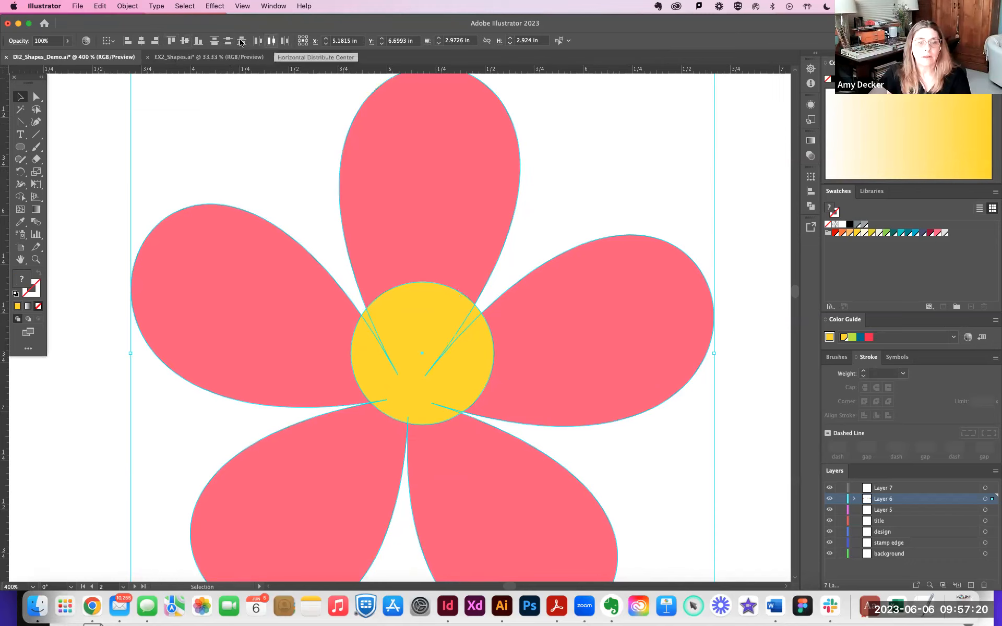
pyautogui.click(213, 41)
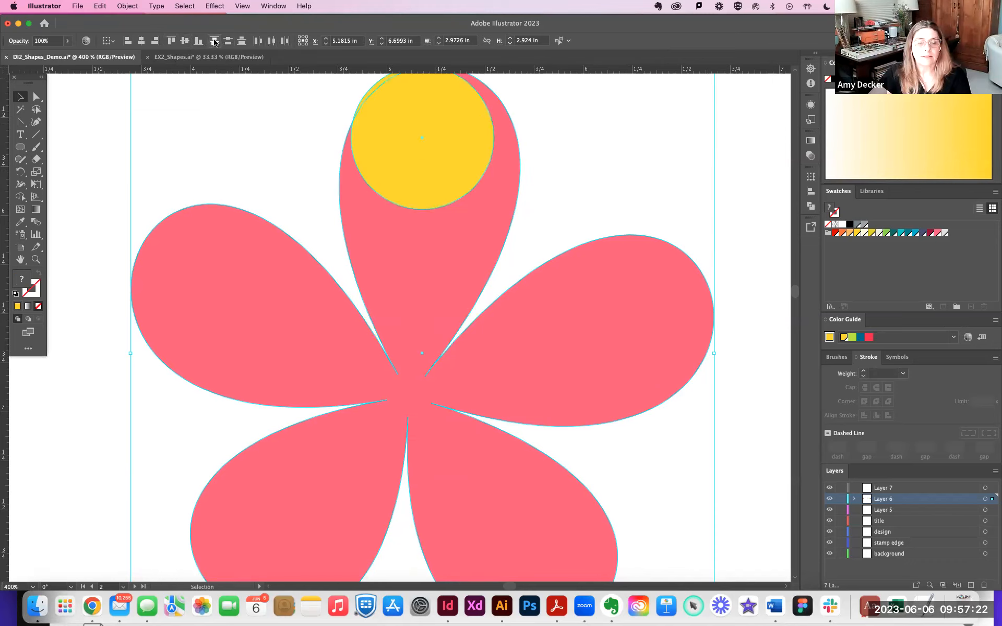
pyautogui.press('super+z')
# Nudge the yellow circle and pink petals until the circle sits at the petals' meeting point.
pyautogui.click(440, 354)
pyautogui.moveTo(440, 354); pyautogui.dragTo(460, 389)
pyautogui.click(556, 352)
pyautogui.moveTo(548, 385); pyautogui.dragTo(548, 385)
pyautogui.moveTo(447, 395); pyautogui.dragTo(447, 393)
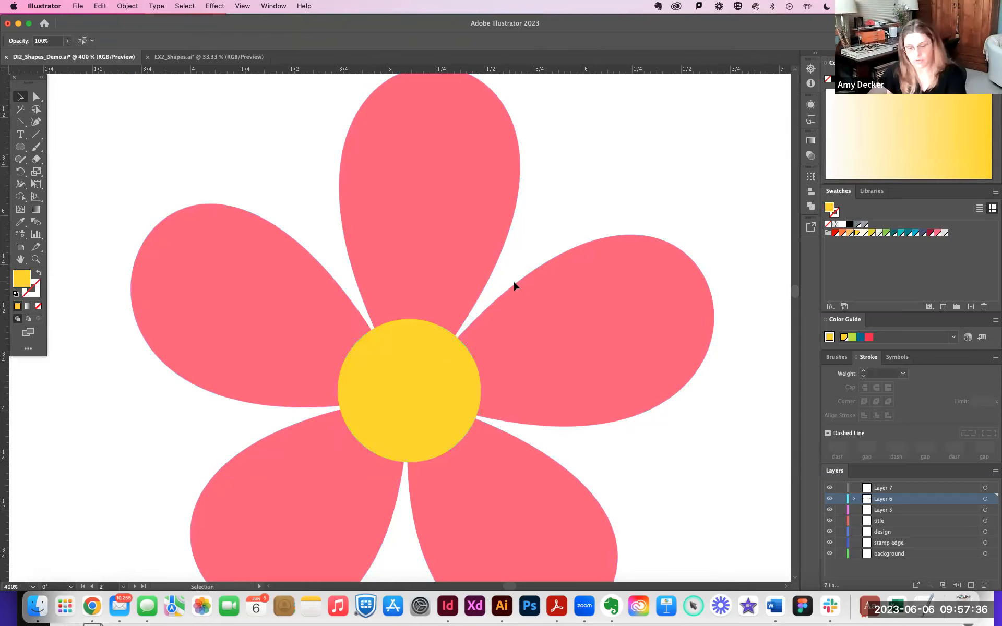
pyautogui.press('super+minus')
pyautogui.press('super+minus')
# Move the finished pink flower right onto the guide beneath the orange flower.
pyautogui.scroll(-1, 468, 322)
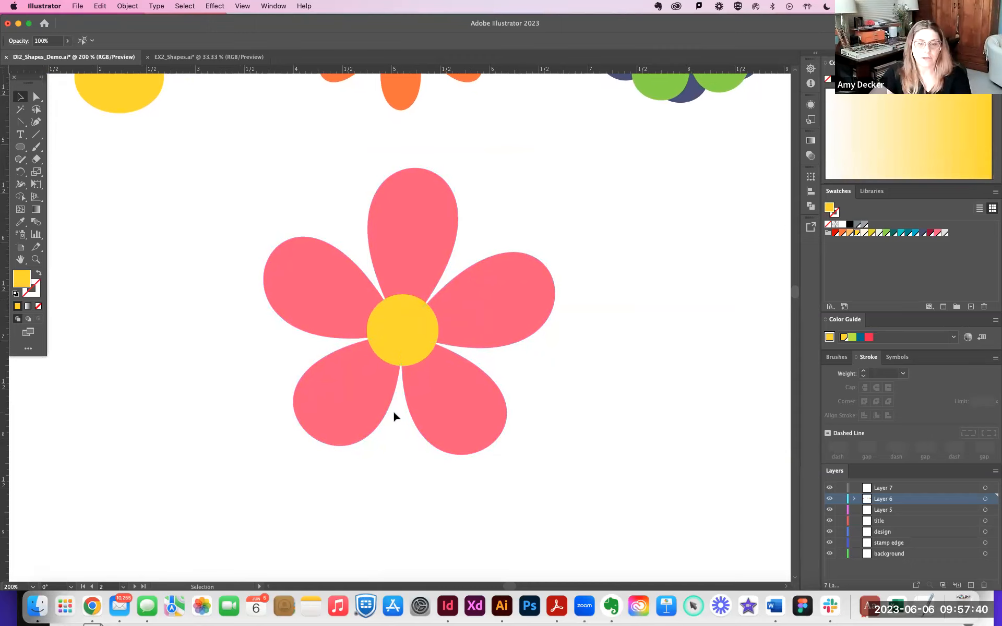
pyautogui.hscroll(-3, 436, 497)
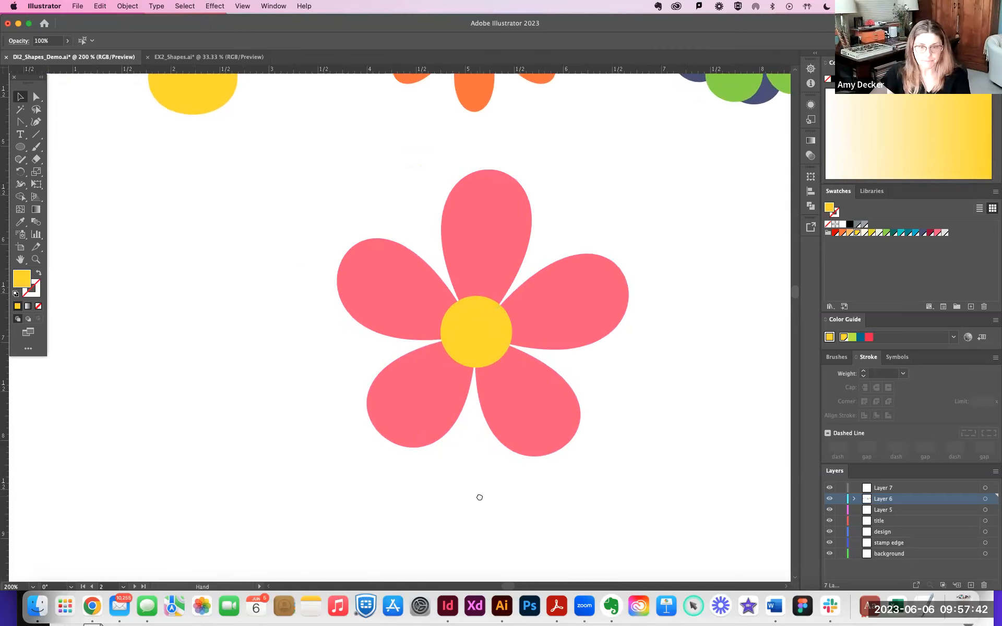
pyautogui.moveTo(315, 199); pyautogui.dragTo(566, 416)
pyautogui.click(249, 333)
pyautogui.moveTo(233, 309); pyautogui.dragTo(371, 331)
pyautogui.scroll(5, 361, 381)
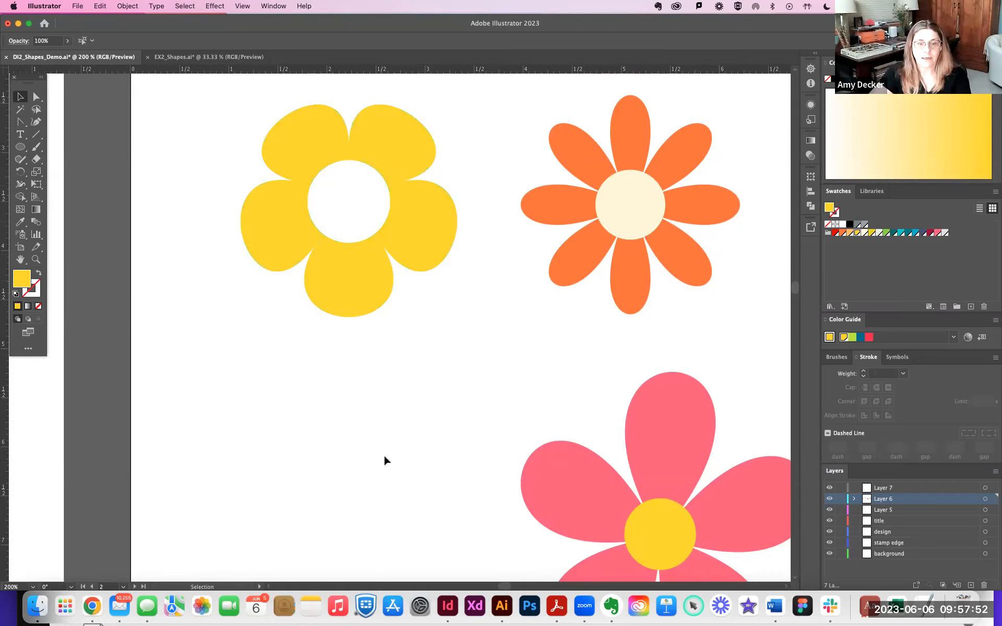
pyautogui.scroll(-3, 372, 426)
pyautogui.scroll(-3, 373, 427)
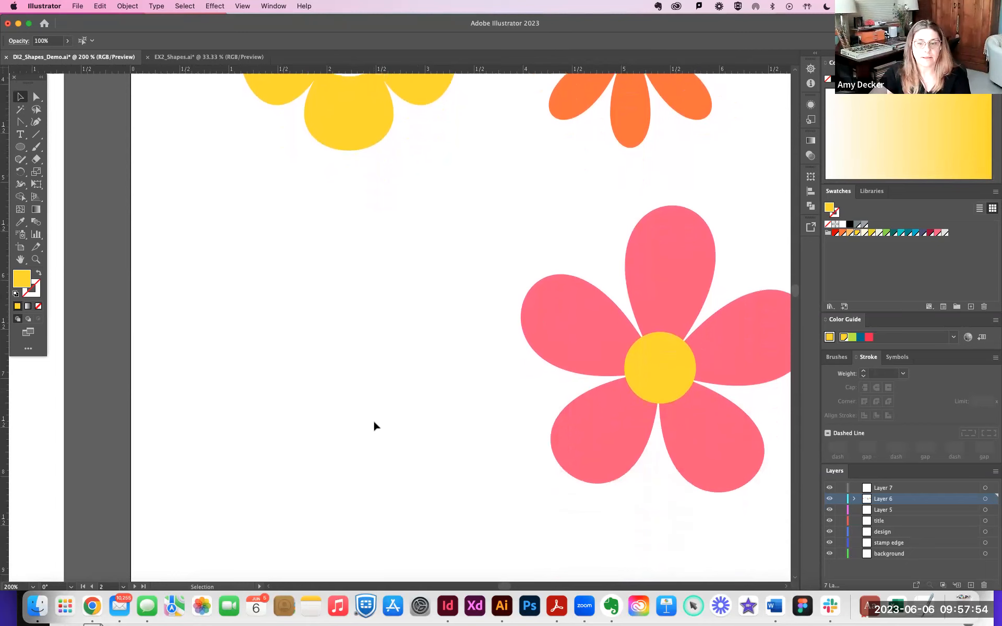
pyautogui.click(19, 148)
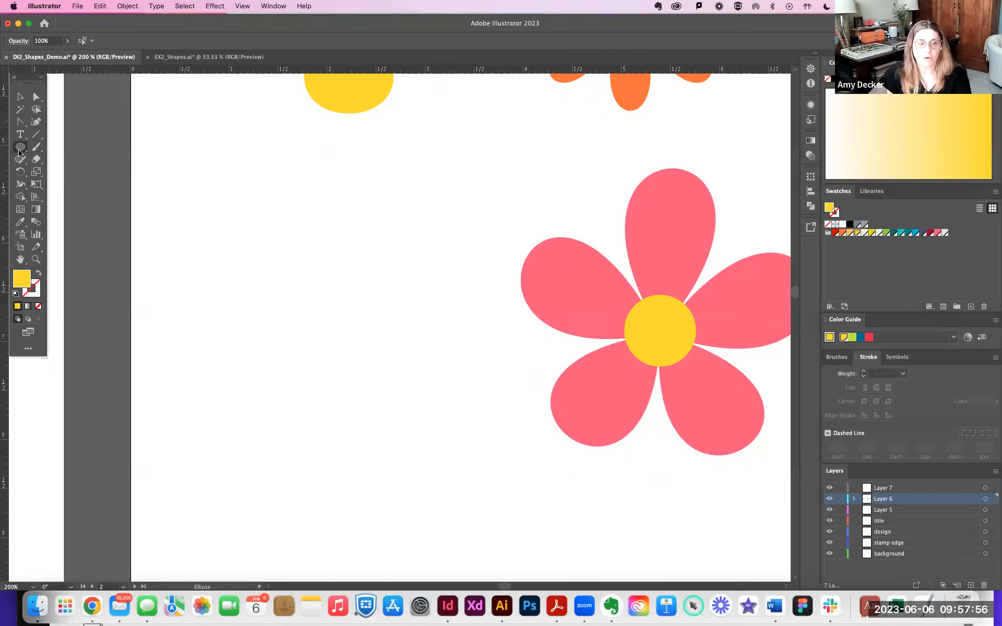
# Draw a trial yellow pentagon left of the pink flower, then delete it.
pyautogui.click(68, 185)
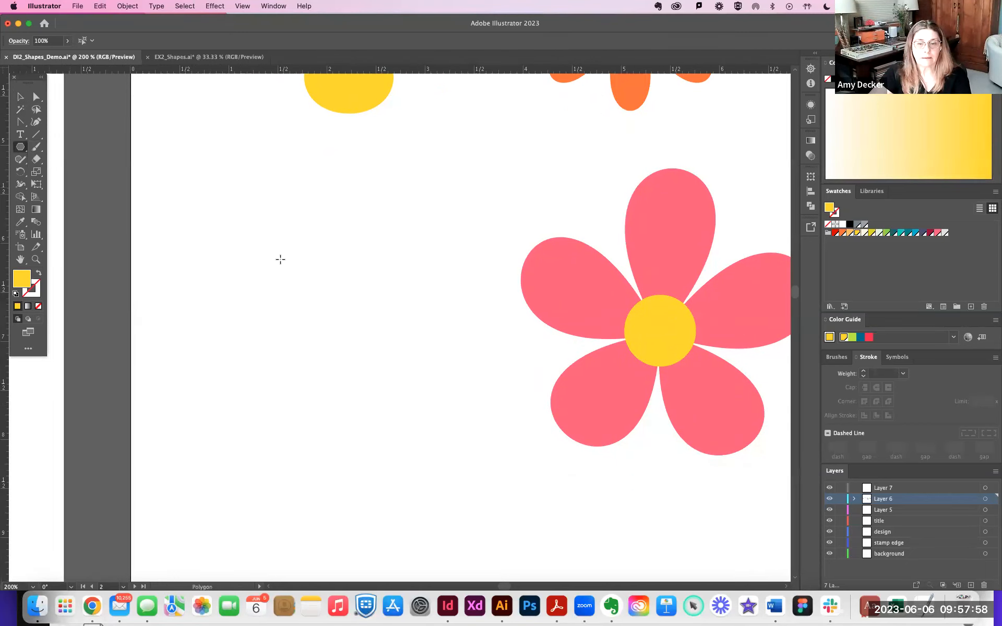
pyautogui.moveTo(261, 252); pyautogui.dragTo(337, 339)
pyautogui.press('v')
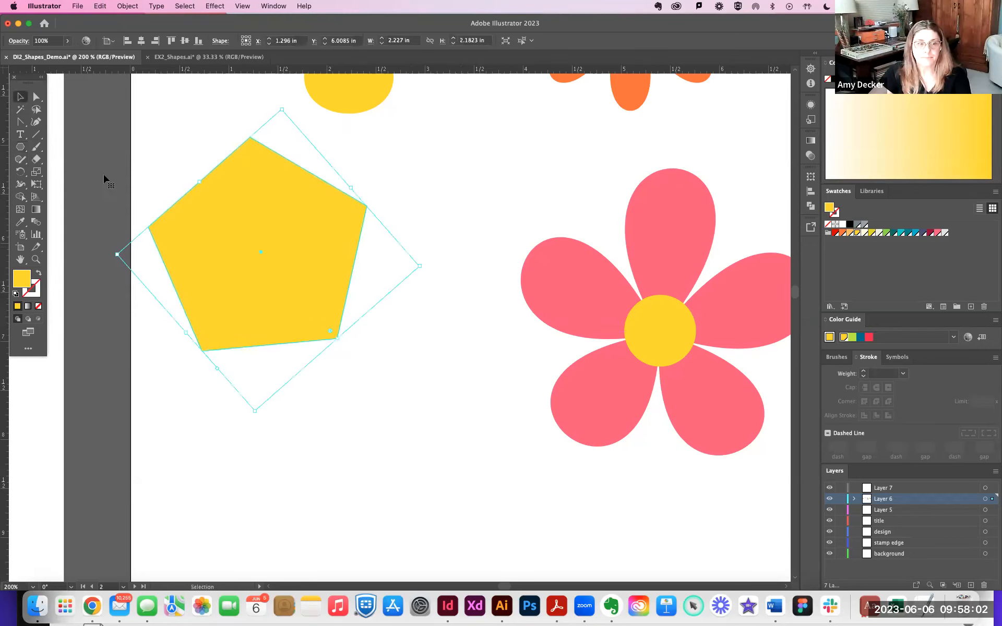
pyautogui.moveTo(314, 266); pyautogui.dragTo(353, 326)
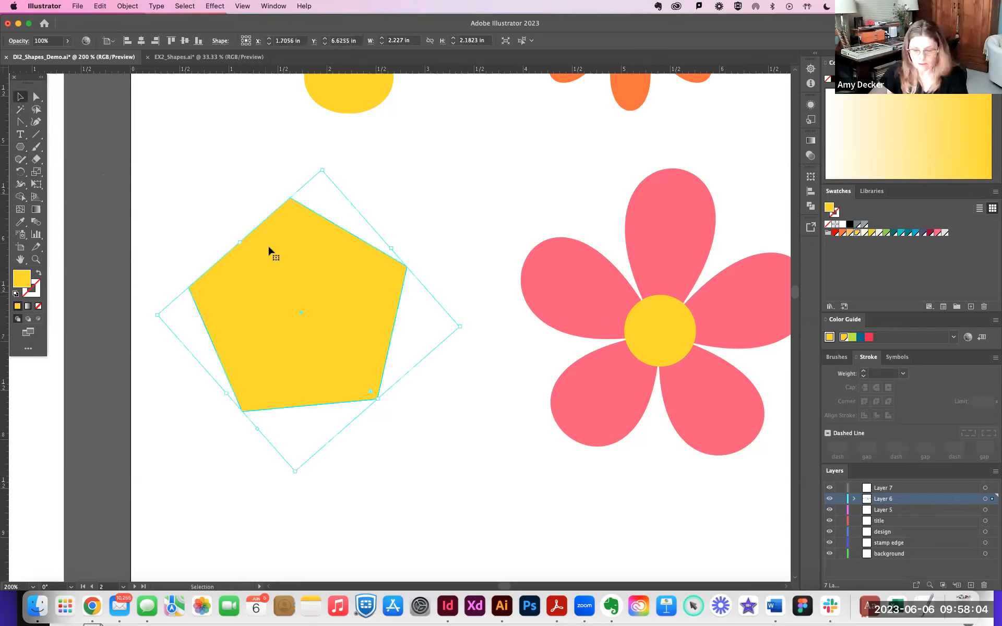
pyautogui.press('Delete')
# Draw a yellow hexagon, about 2.22 by 2.24 in, and place it beside the pink flower.
pyautogui.click(23, 148)
pyautogui.moveTo(244, 243); pyautogui.dragTo(327, 322)
pyautogui.press('Up')
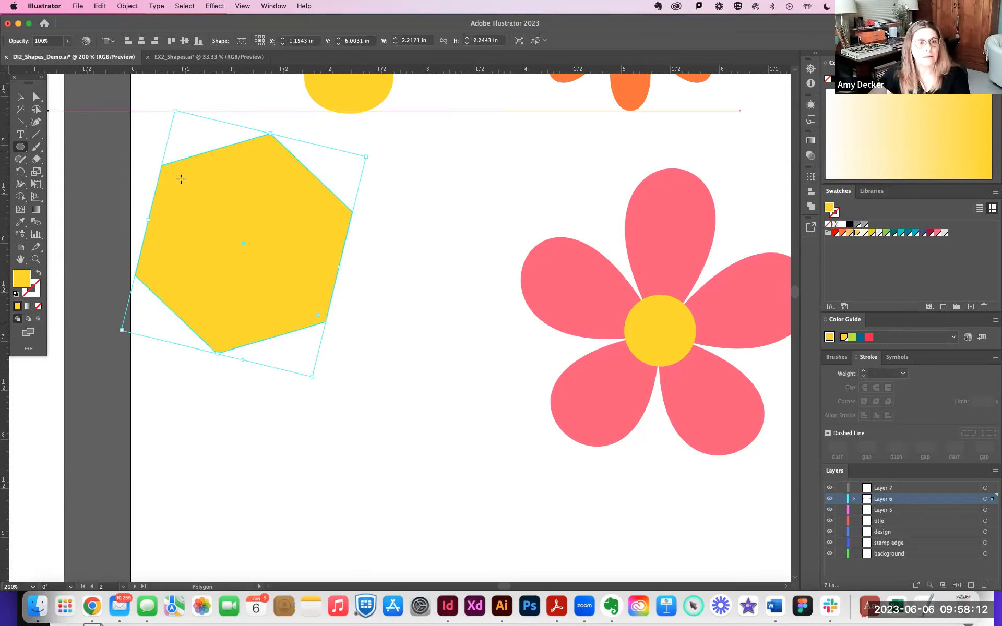
pyautogui.press('v')
pyautogui.moveTo(314, 269); pyautogui.dragTo(350, 285)
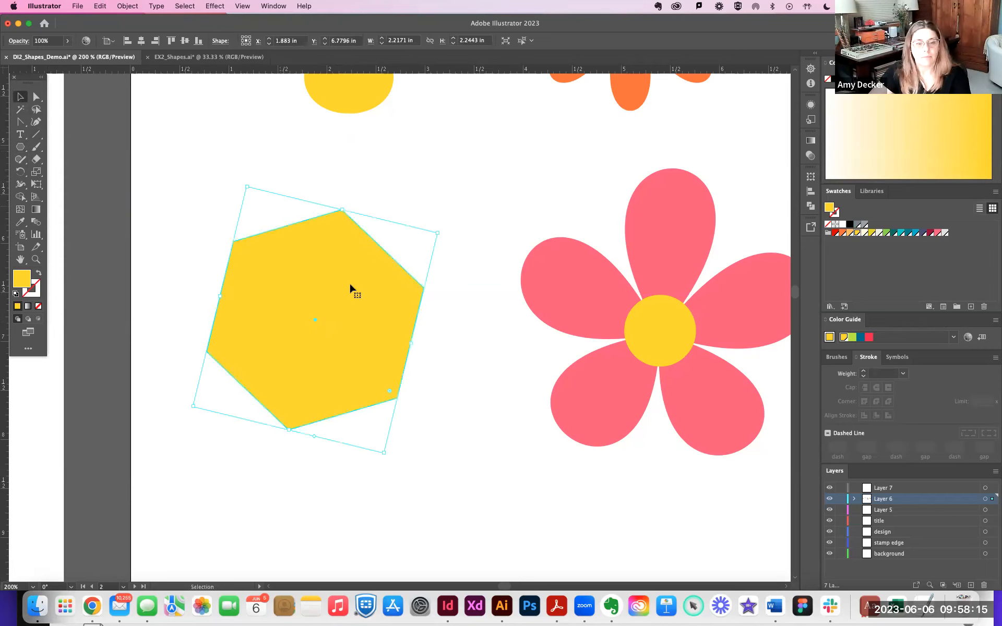
pyautogui.click(214, 6)
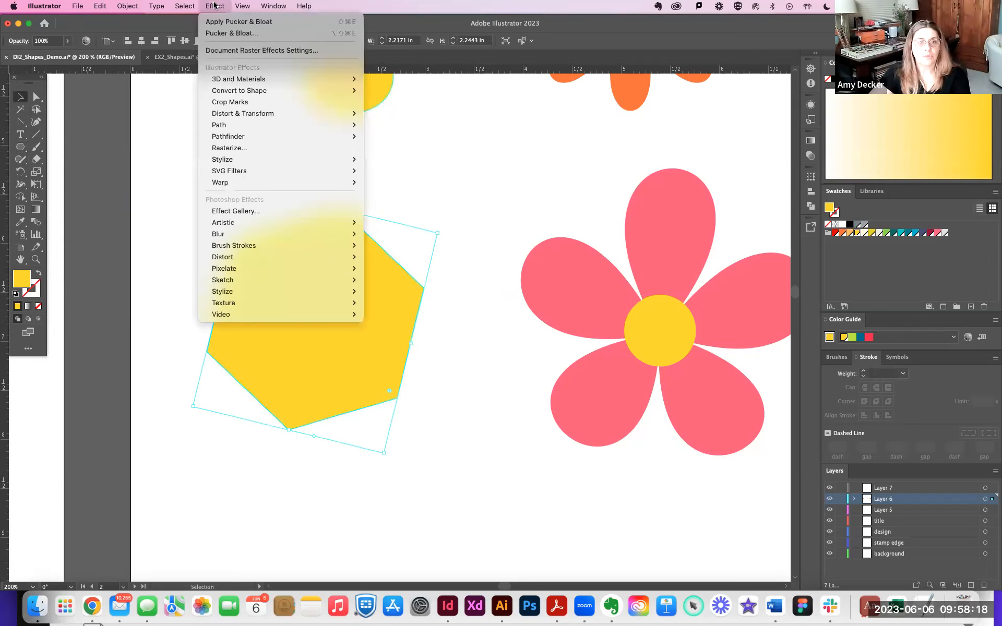
# Apply Pucker & Bloat at 48% so the hexagon becomes a rounded six-petal flower.
pyautogui.moveTo(230, 115)
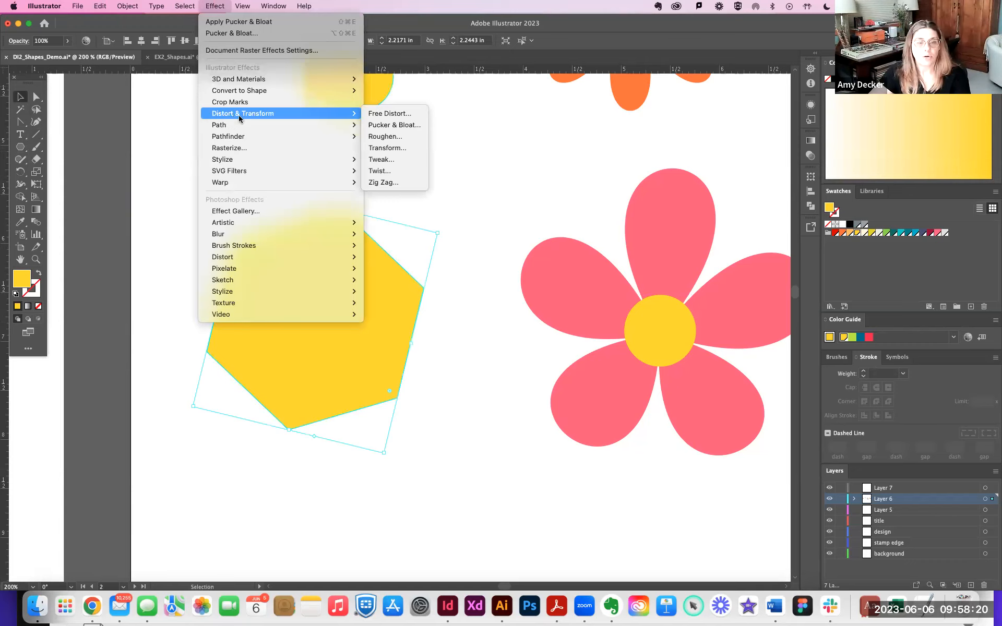
pyautogui.click(417, 126)
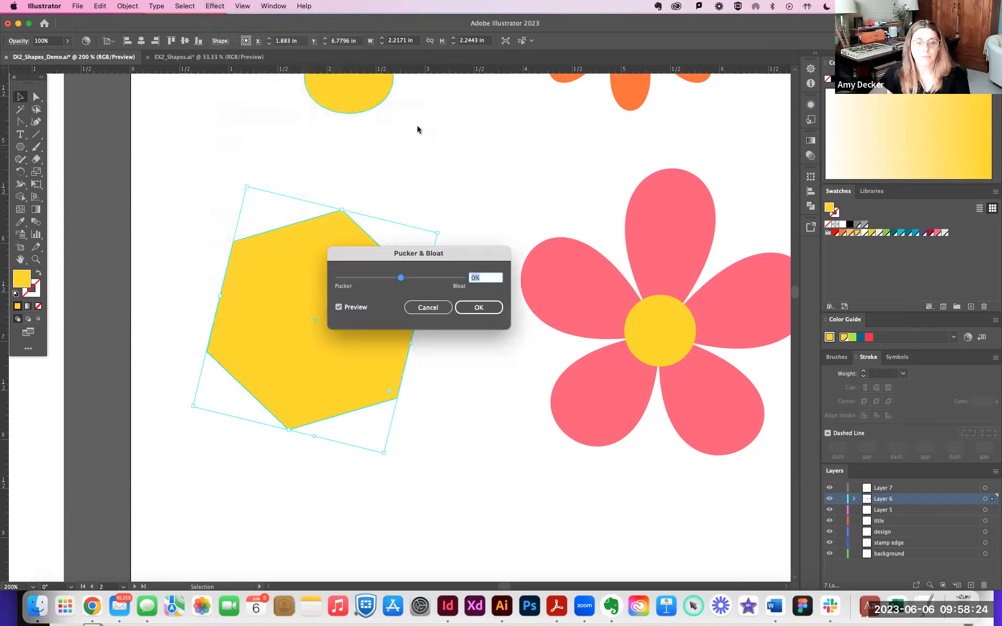
pyautogui.moveTo(408, 283); pyautogui.dragTo(416, 282)
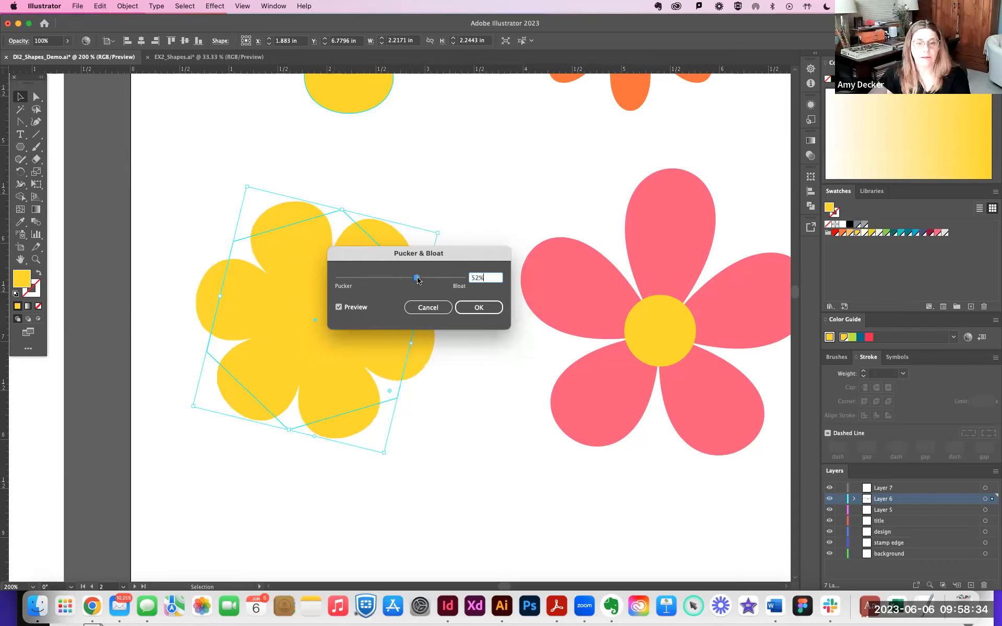
pyautogui.moveTo(418, 281); pyautogui.dragTo(416, 283)
pyautogui.click(479, 310)
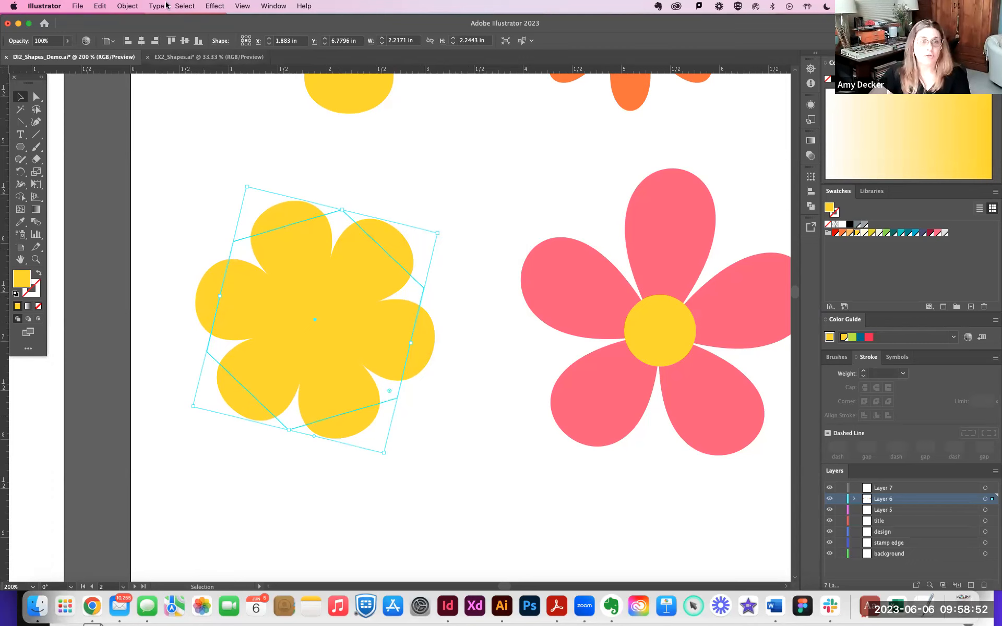
# Expand the bloated flower, draw a dark red centre circle, and select it with the yellow flower.
pyautogui.click(127, 6)
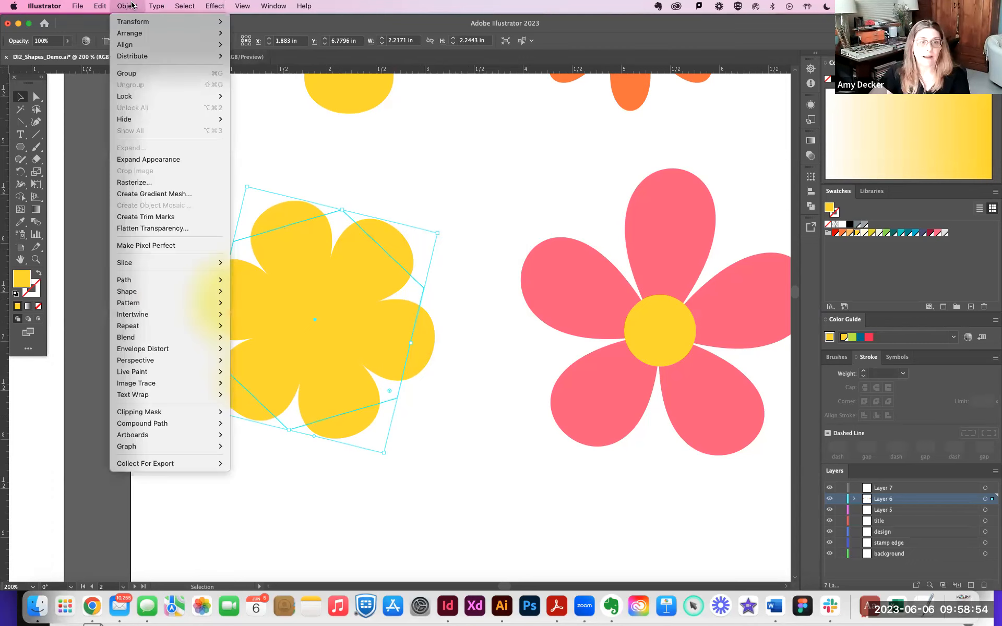
pyautogui.click(157, 161)
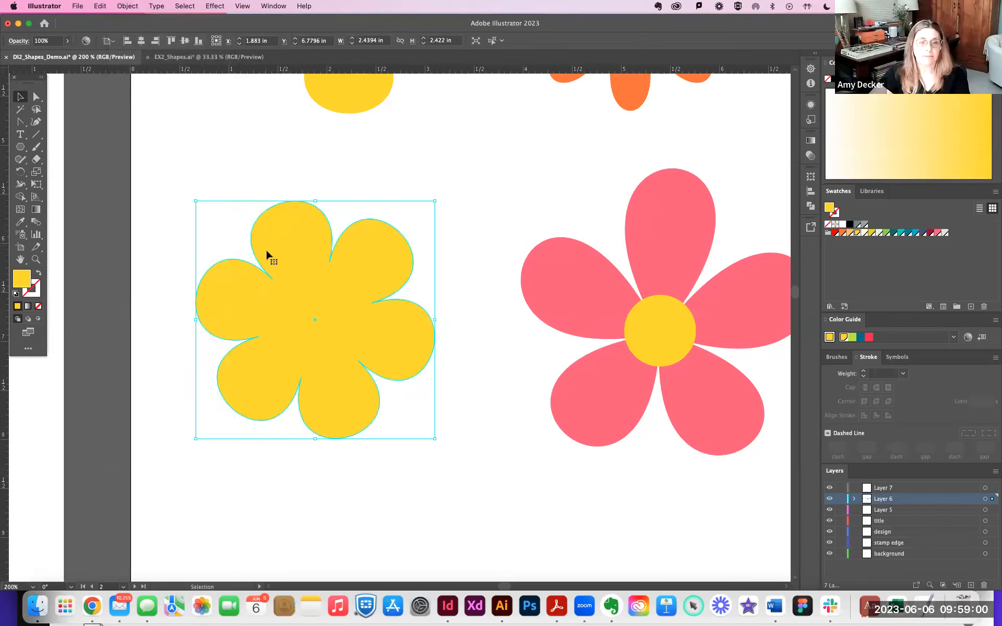
pyautogui.click(23, 151)
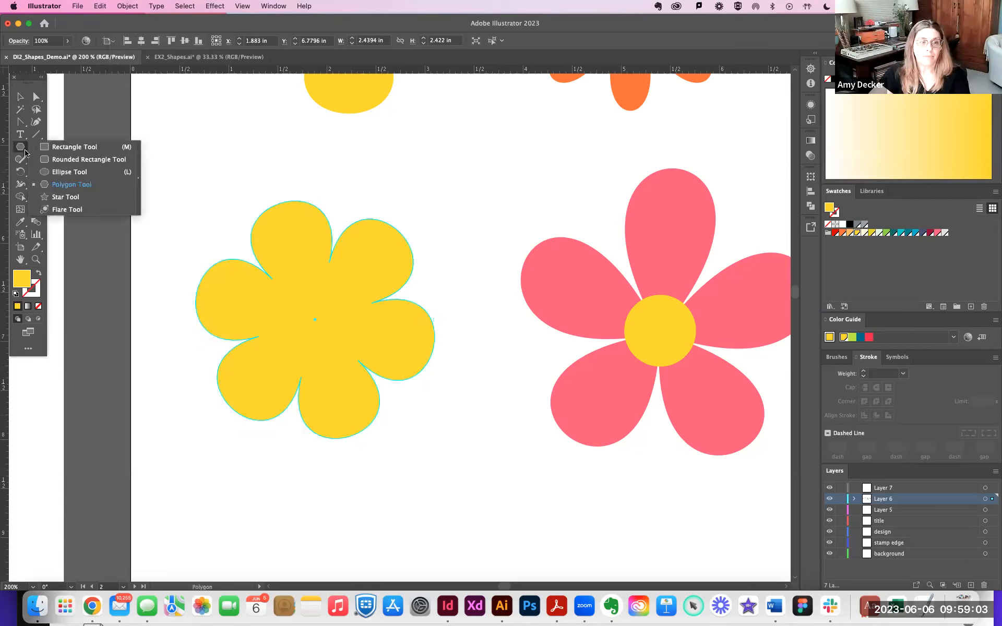
pyautogui.click(65, 169)
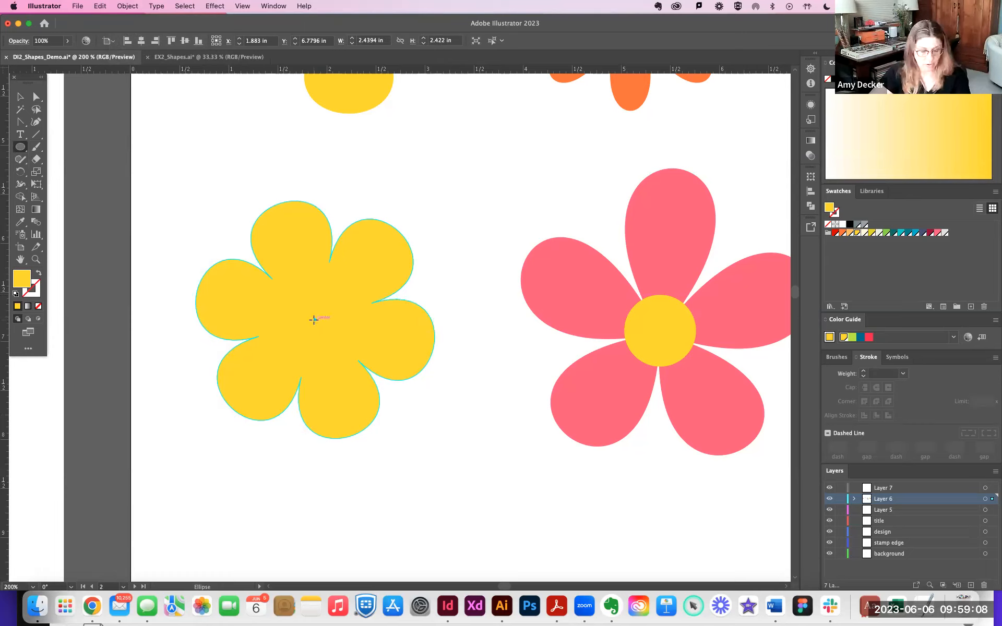
pyautogui.moveTo(315, 319); pyautogui.dragTo(351, 343)
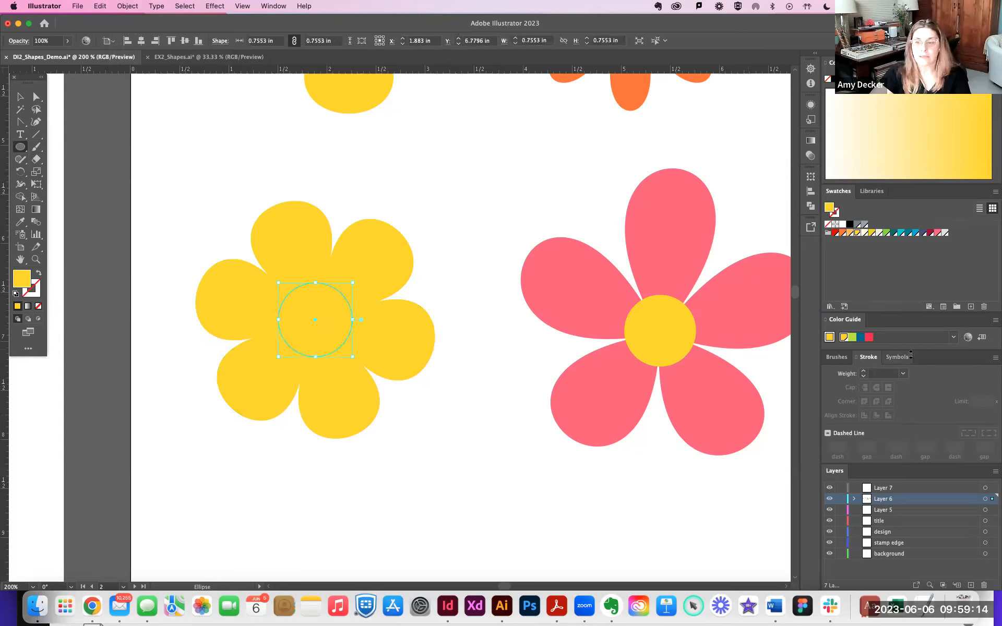
pyautogui.click(932, 234)
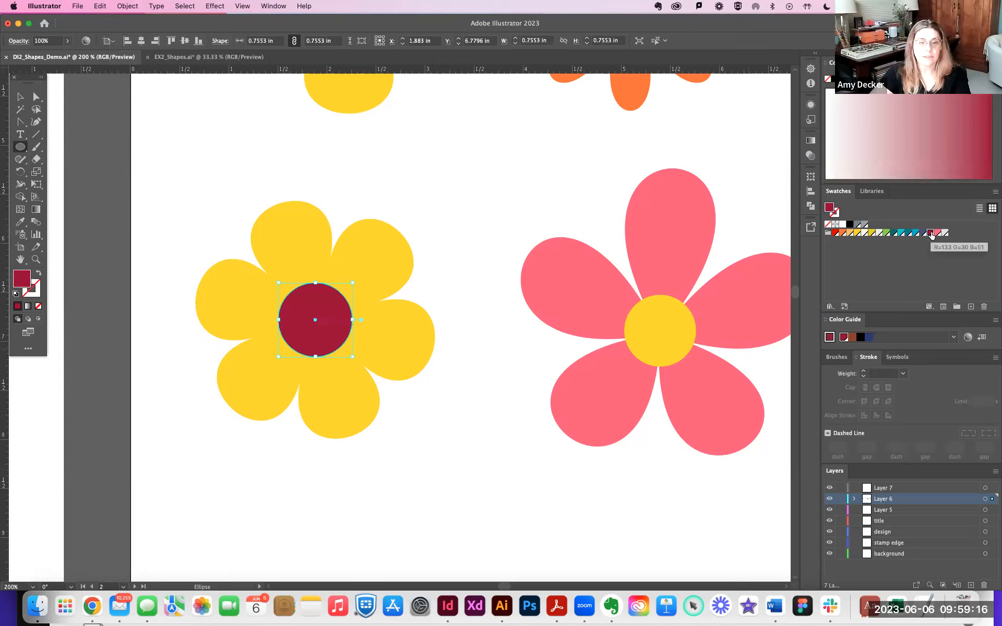
pyautogui.press('v')
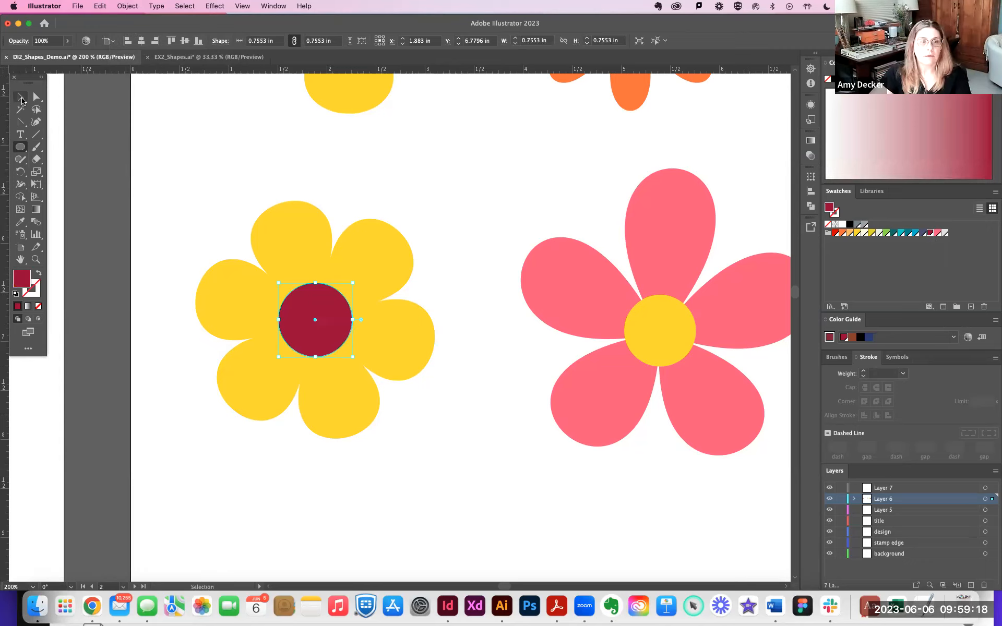
pyautogui.keyDown('shift'); pyautogui.click(306, 239); pyautogui.keyUp('shift')
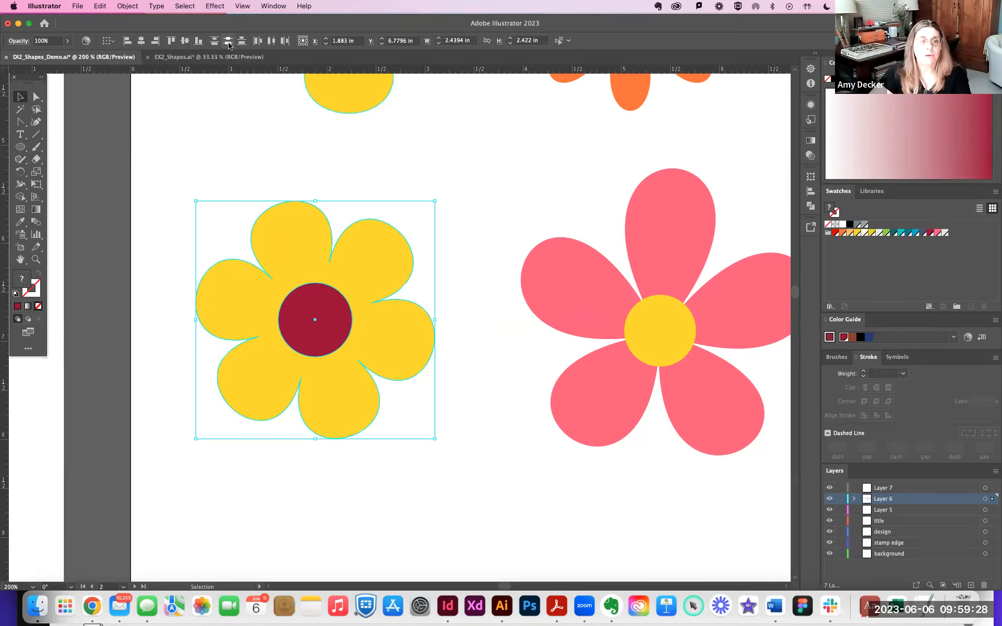
# Punch the red circle out of the yellow flower with Pathfinder's Minus Front.
pyautogui.click(427, 277)
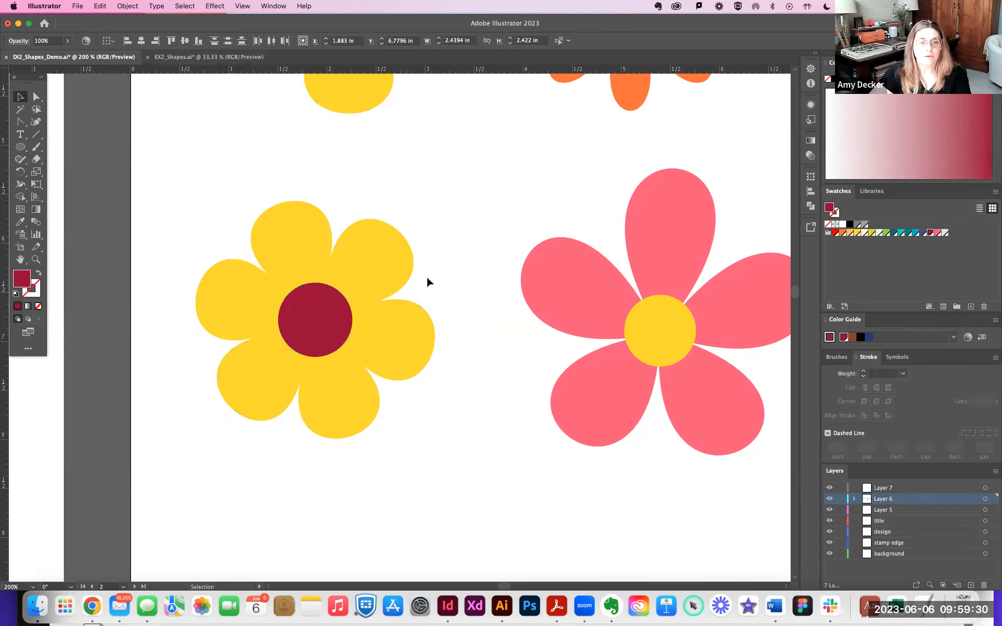
pyautogui.click(328, 335)
pyautogui.keyDown('shift'); pyautogui.click(399, 316); pyautogui.keyUp('shift')
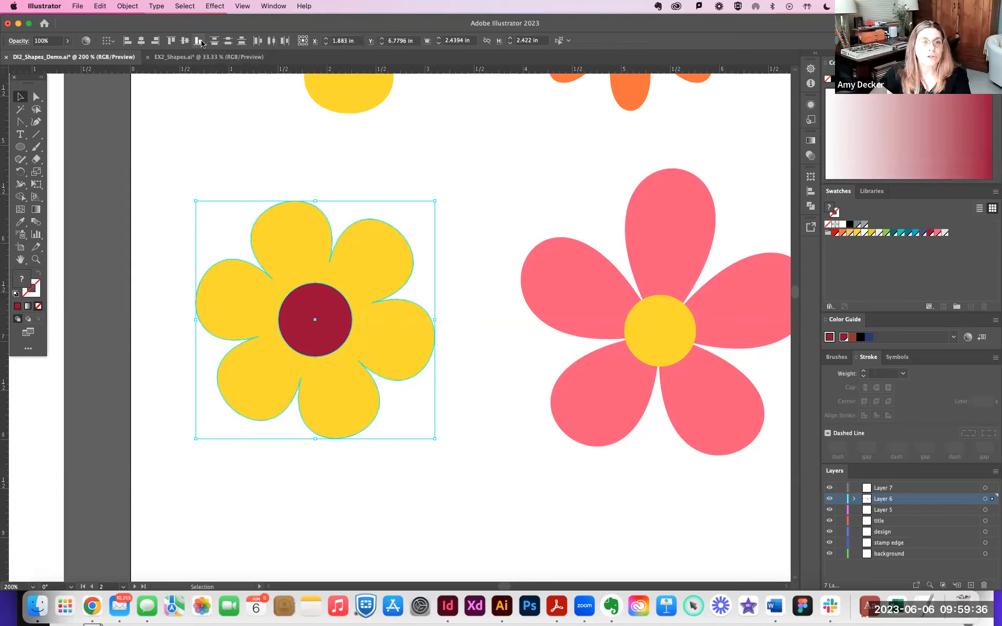
pyautogui.click(262, 174)
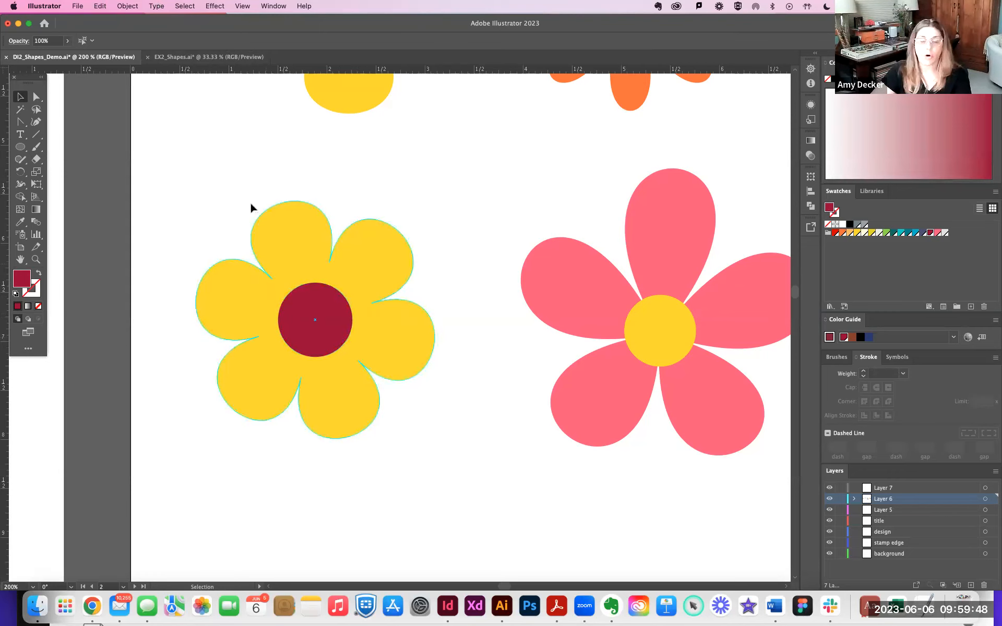
pyautogui.click(340, 347)
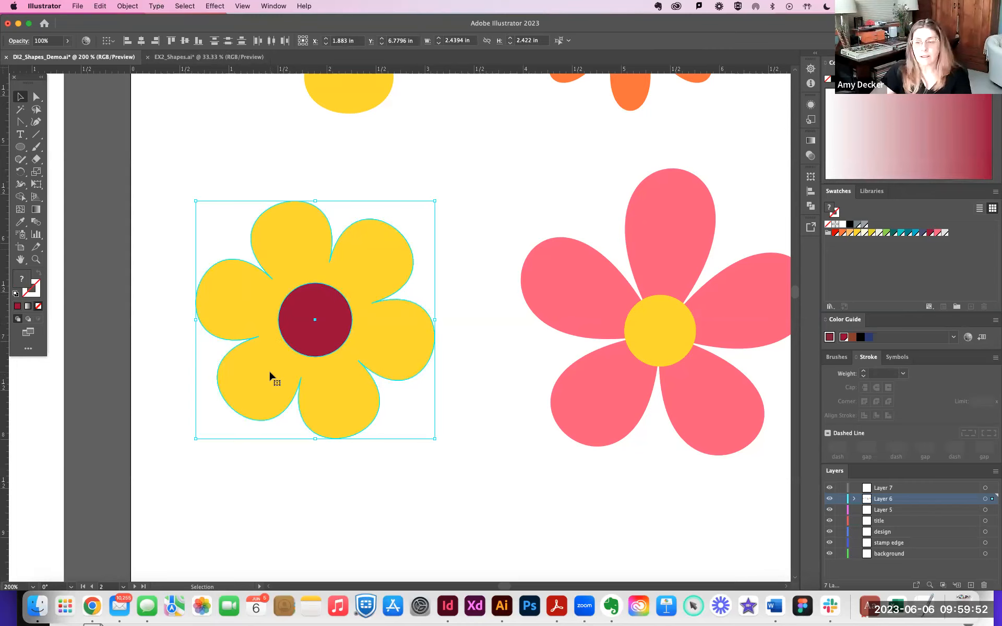
pyautogui.click(812, 206)
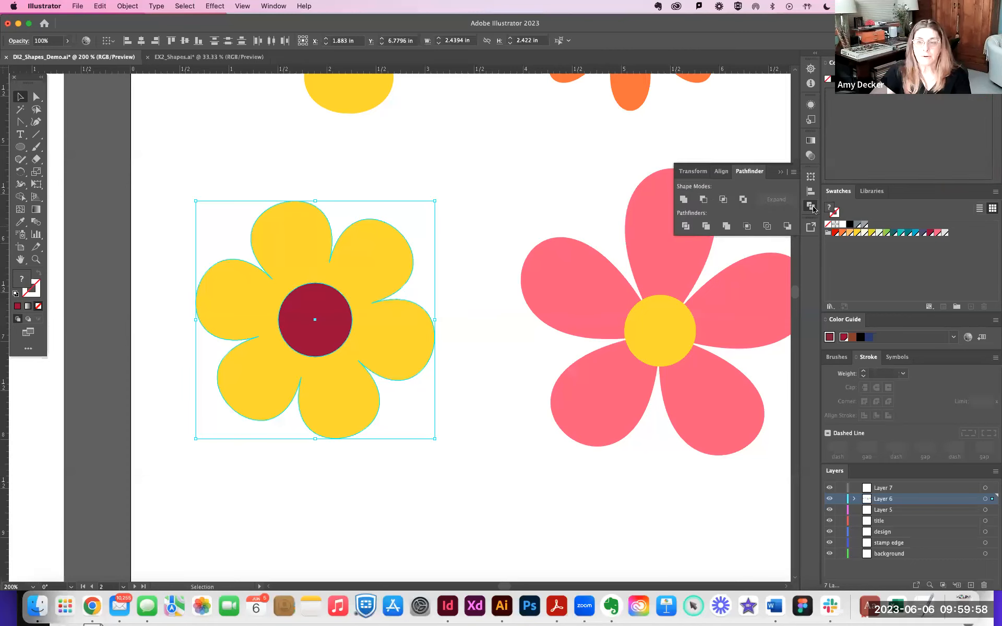
pyautogui.click(703, 201)
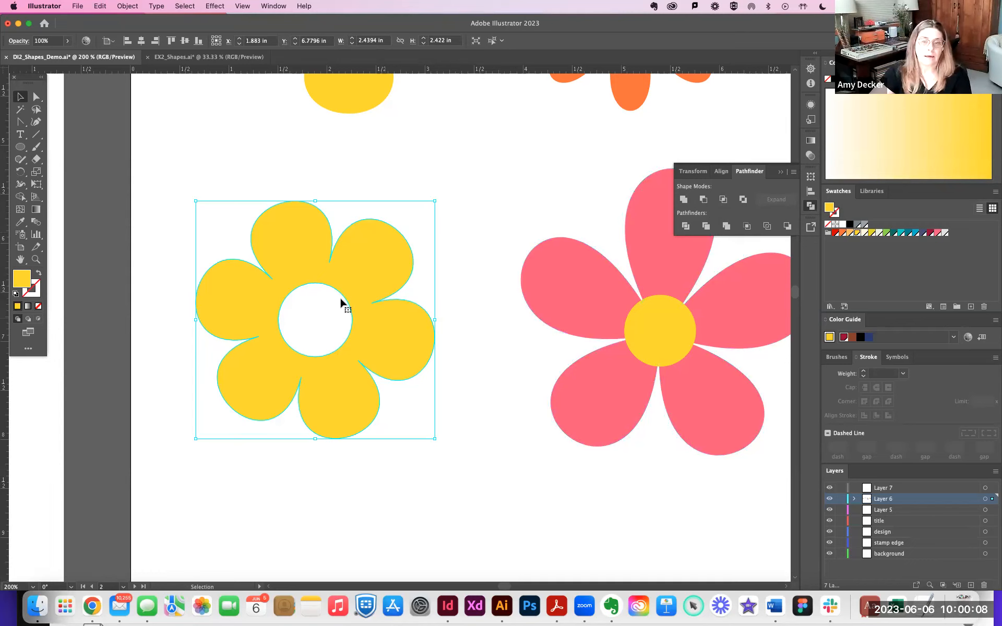
# Draw a green 1.84 × 3.10 in rectangle over the flower's left half.
pyautogui.click(453, 180)
pyautogui.moveTo(17, 146); pyautogui.dragTo(57, 146)
pyautogui.moveTo(149, 162)
pyautogui.mouseDown()
pyautogui.moveTo(163, 266)
pyautogui.moveTo(304, 463)
pyautogui.moveTo(329, 464)
pyautogui.mouseUp()
pyautogui.click(887, 234)
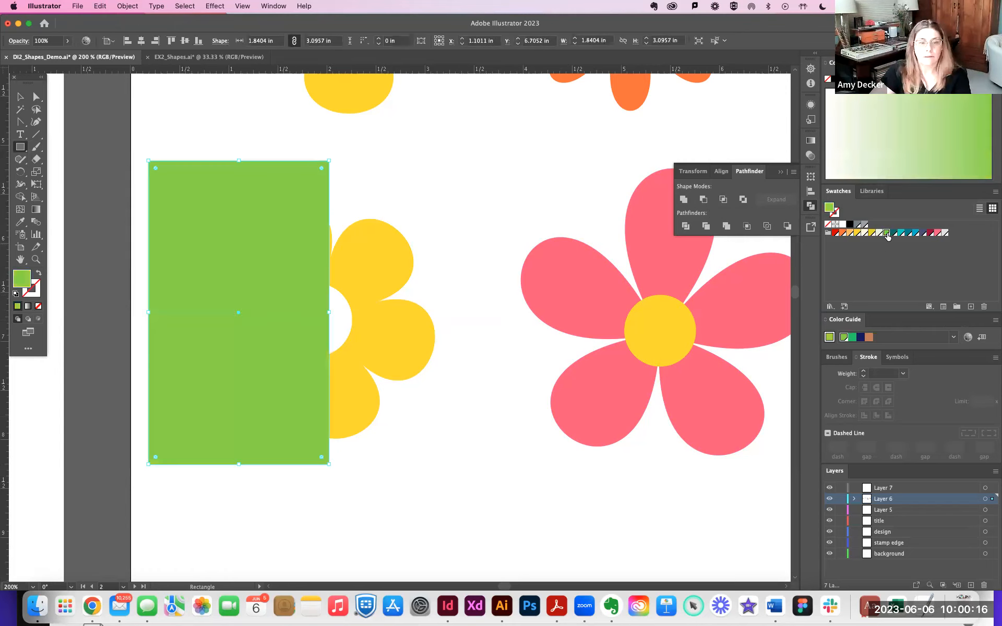
pyautogui.click(129, 6)
# Send the green rectangle to the back, behind the yellow flower.
pyautogui.moveTo(209, 33)
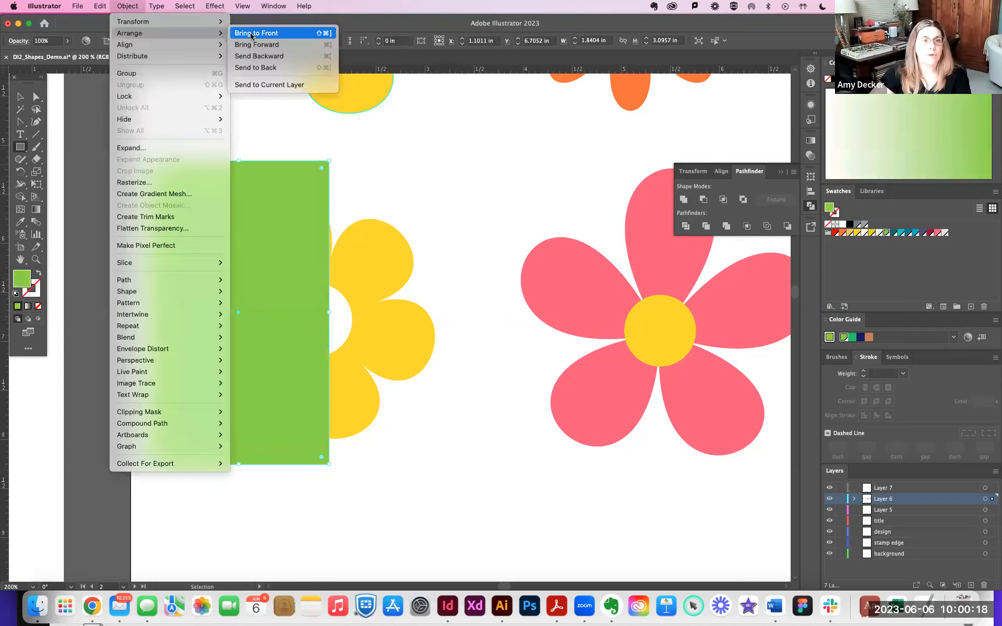
pyautogui.click(268, 68)
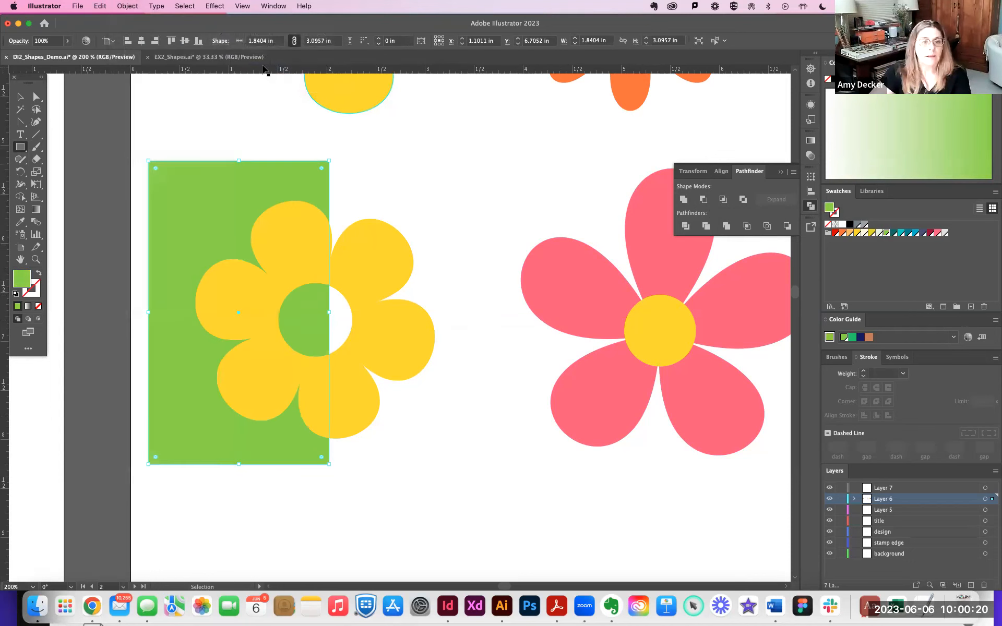
pyautogui.click(21, 98)
# Nudge the yellow flower slightly up and right, then pan to show both flowers.
pyautogui.click(387, 306)
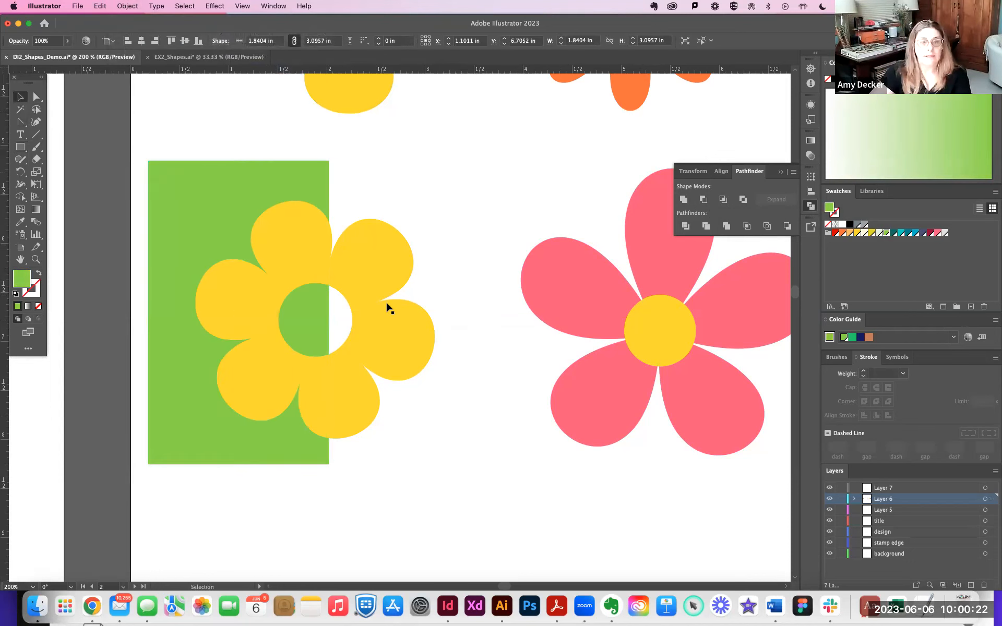
pyautogui.moveTo(401, 325)
pyautogui.mouseDown()
pyautogui.moveTo(423, 304)
pyautogui.moveTo(396, 313)
pyautogui.moveTo(409, 329)
pyautogui.moveTo(325, 295)
pyautogui.moveTo(413, 343)
pyautogui.moveTo(365, 320)
pyautogui.moveTo(437, 267)
pyautogui.moveTo(406, 305)
pyautogui.mouseUp()
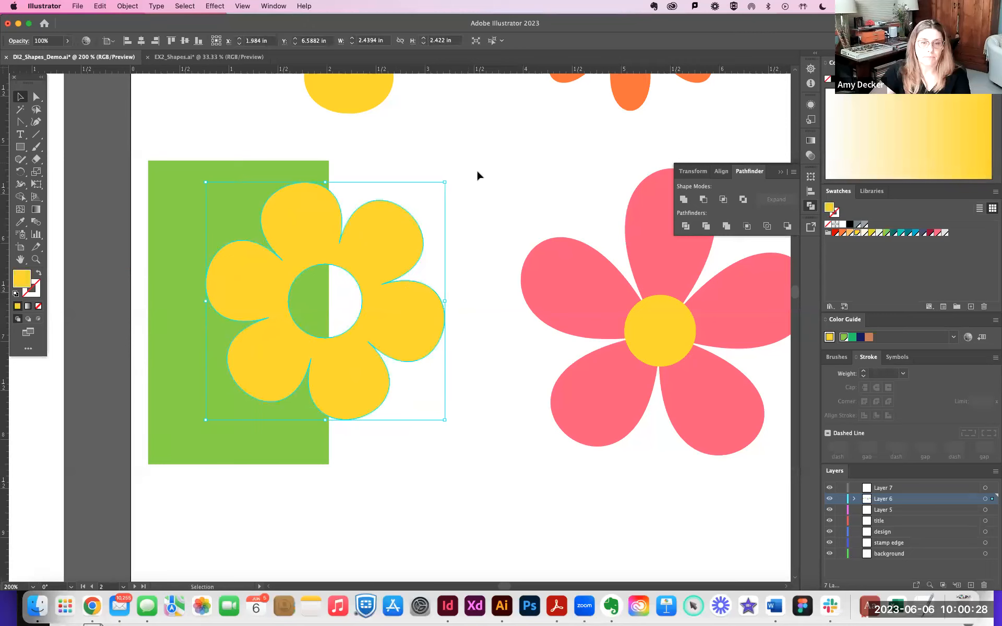
pyautogui.click(510, 170)
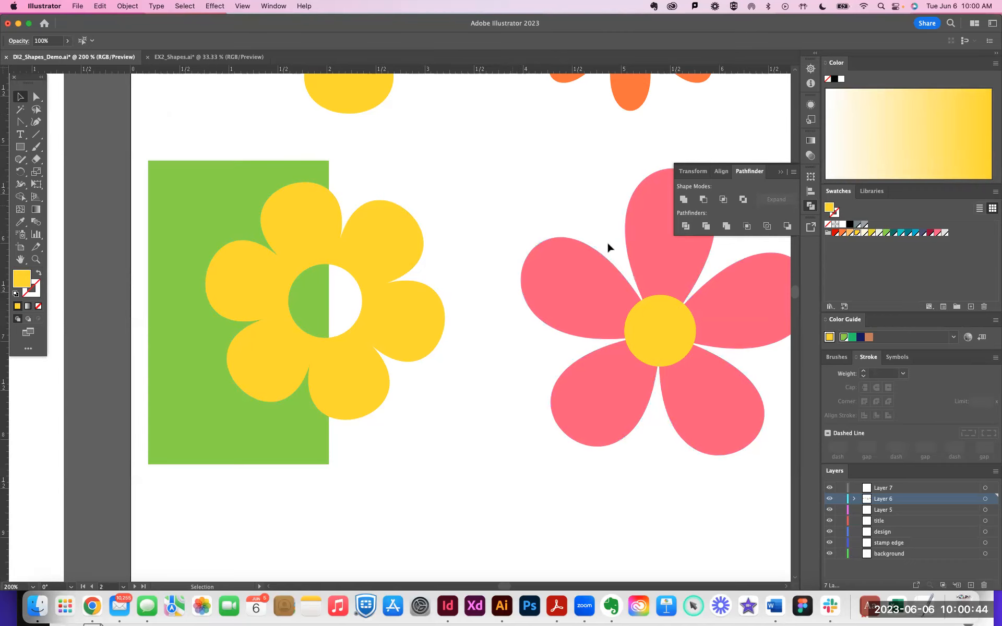
pyautogui.moveTo(684, 340); pyautogui.dragTo(601, 349)
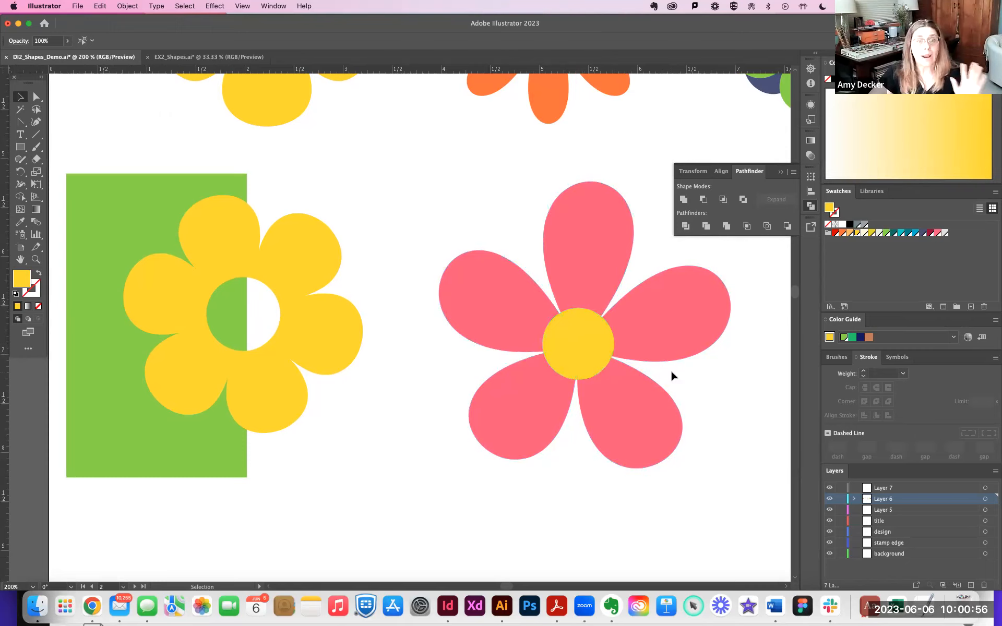
# Group the pink flower and try moving it, then undo the moves and the grouping.
pyautogui.click(554, 298)
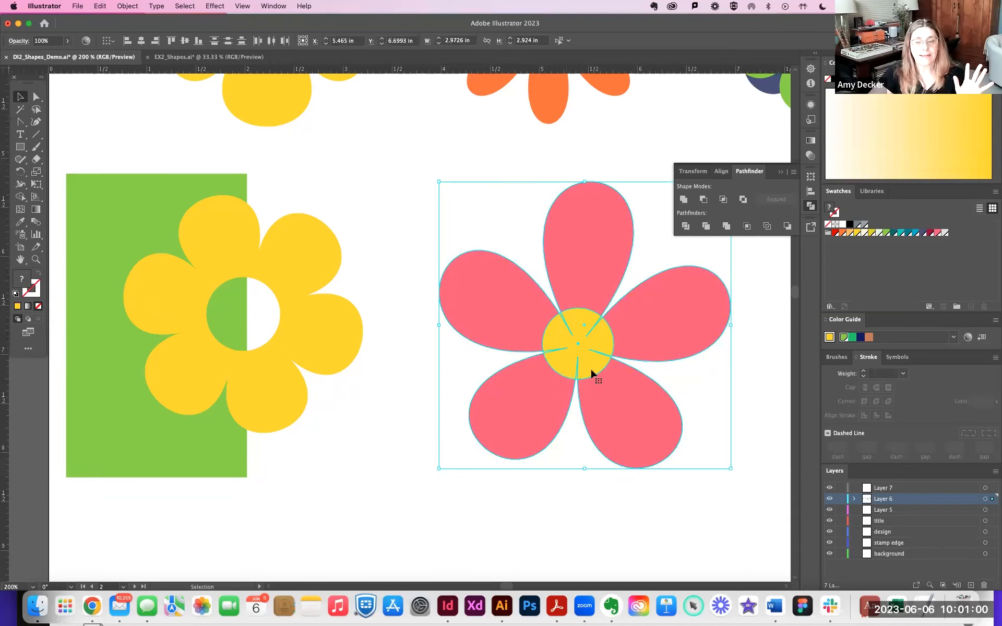
pyautogui.click(128, 6)
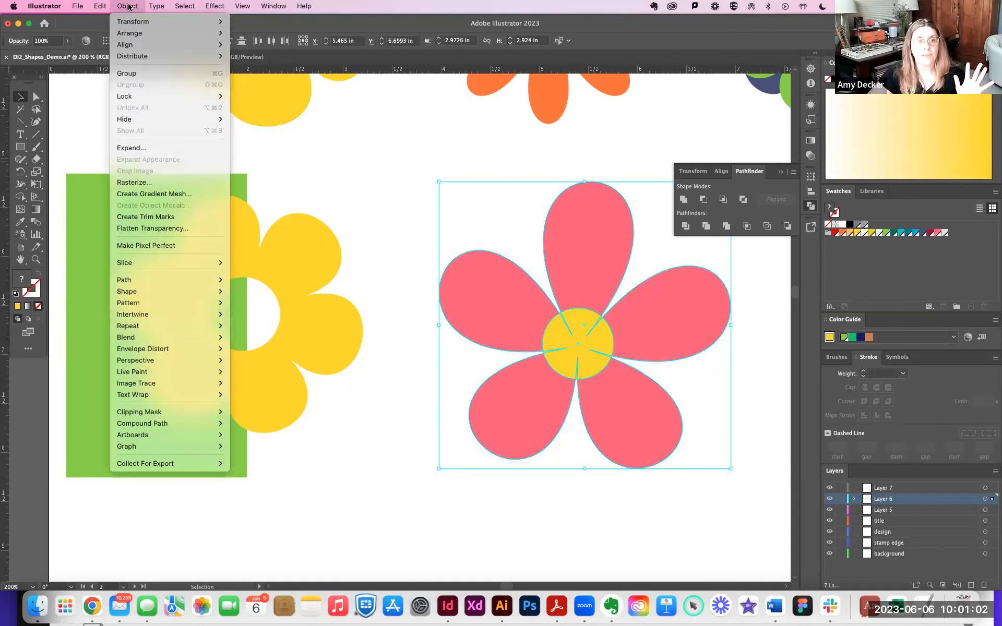
pyautogui.click(133, 73)
pyautogui.moveTo(589, 343)
pyautogui.mouseDown()
pyautogui.moveTo(582, 286)
pyautogui.moveTo(592, 348)
pyautogui.mouseUp()
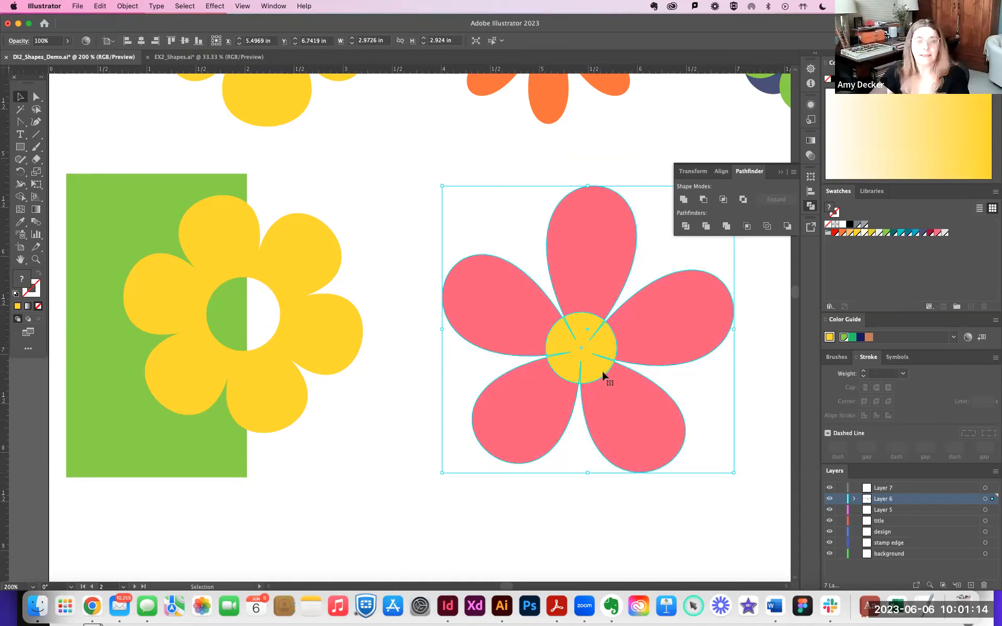
pyautogui.moveTo(610, 372); pyautogui.dragTo(620, 342)
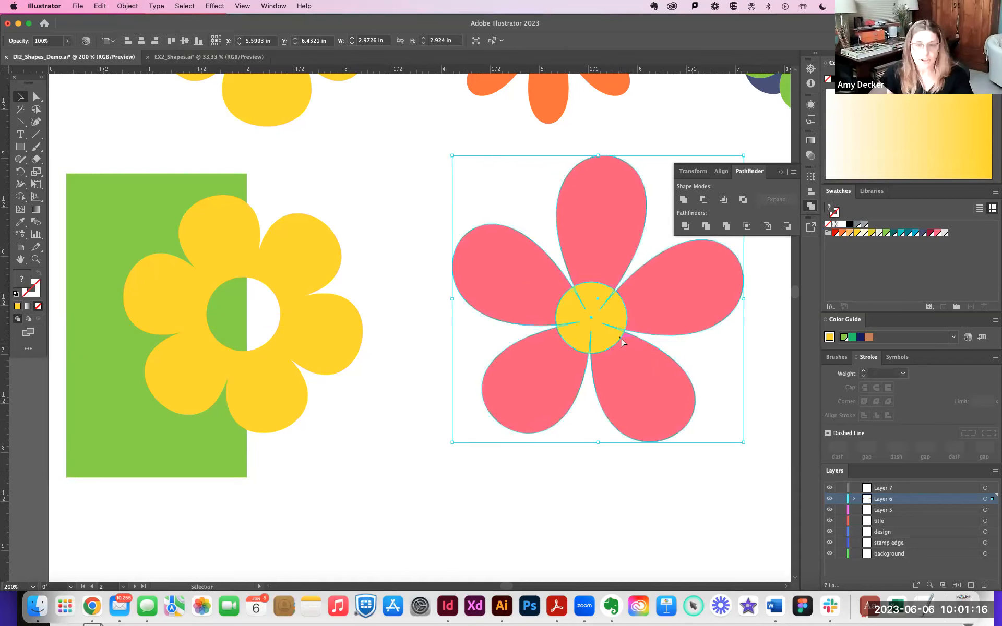
pyautogui.press('super+z')
pyautogui.press('super+z')
pyautogui.press('super+z')
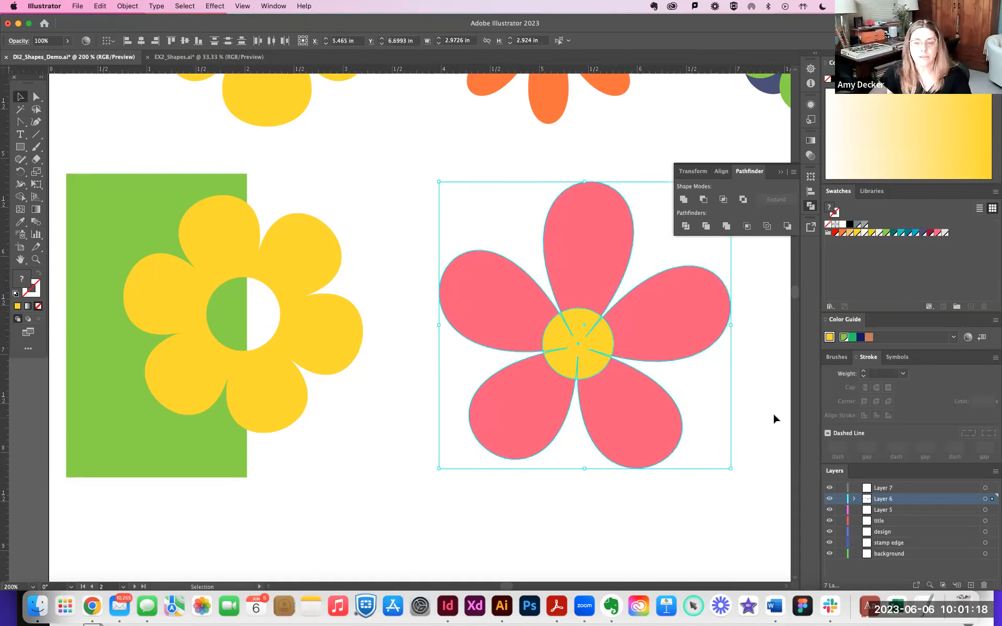
pyautogui.click(772, 412)
# Group the pink petals with their yellow centre, then shift the group and yellow flower right.
pyautogui.moveTo(619, 389); pyautogui.dragTo(663, 306)
pyautogui.moveTo(561, 334); pyautogui.dragTo(618, 395)
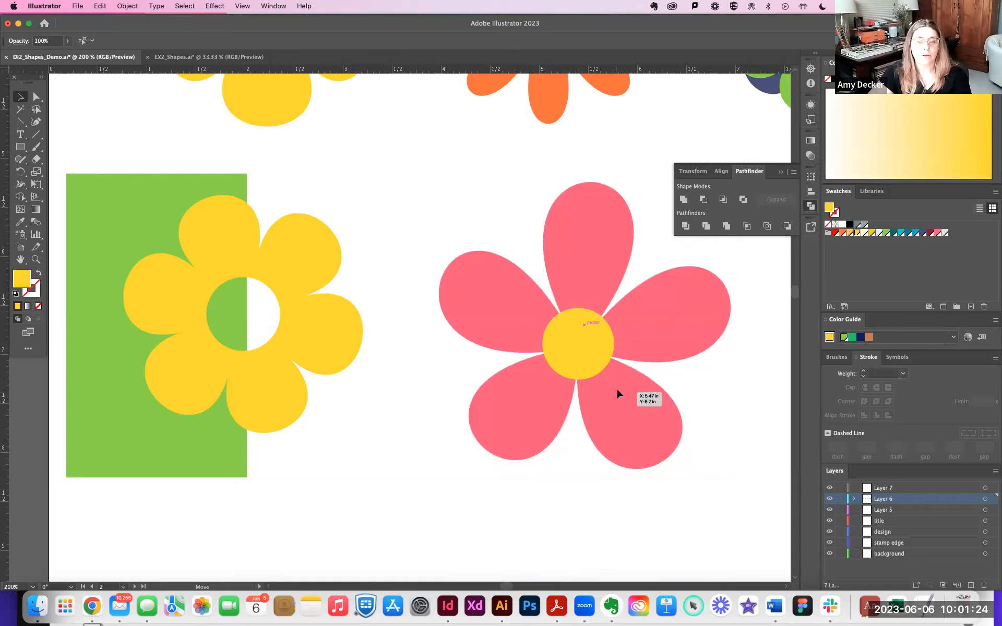
pyautogui.click(618, 394)
pyautogui.keyDown('shift'); pyautogui.click(576, 349); pyautogui.keyUp('shift')
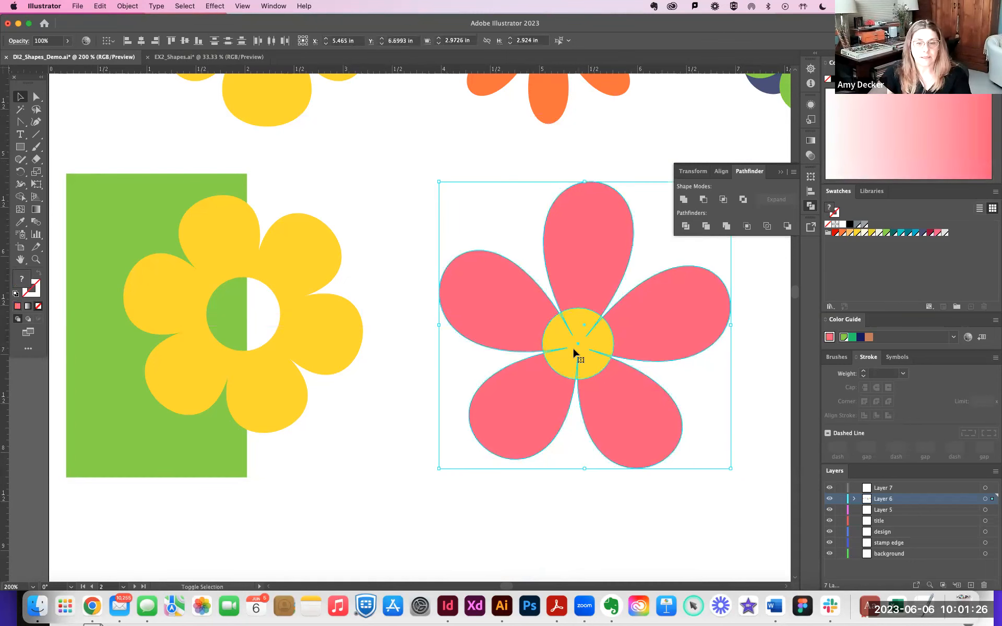
pyautogui.click(128, 6)
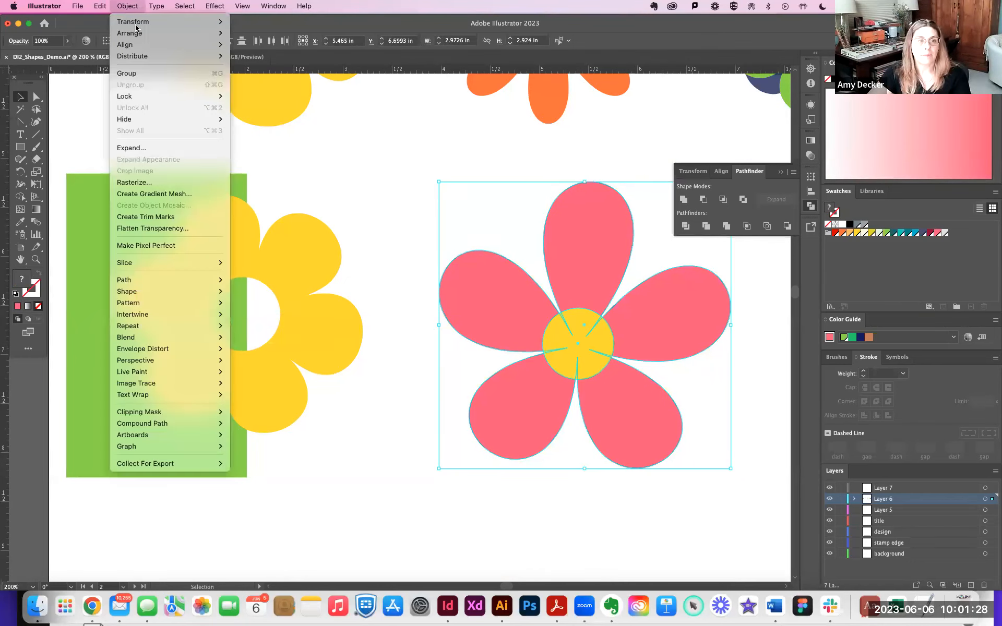
pyautogui.click(144, 76)
pyautogui.moveTo(653, 433); pyautogui.dragTo(685, 465)
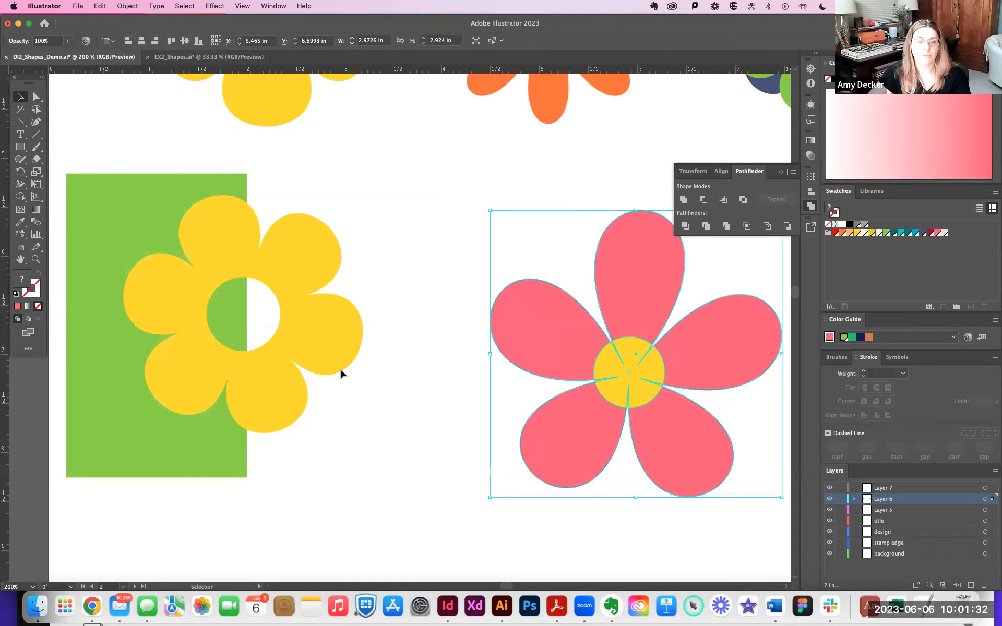
pyautogui.moveTo(358, 350); pyautogui.dragTo(387, 392)
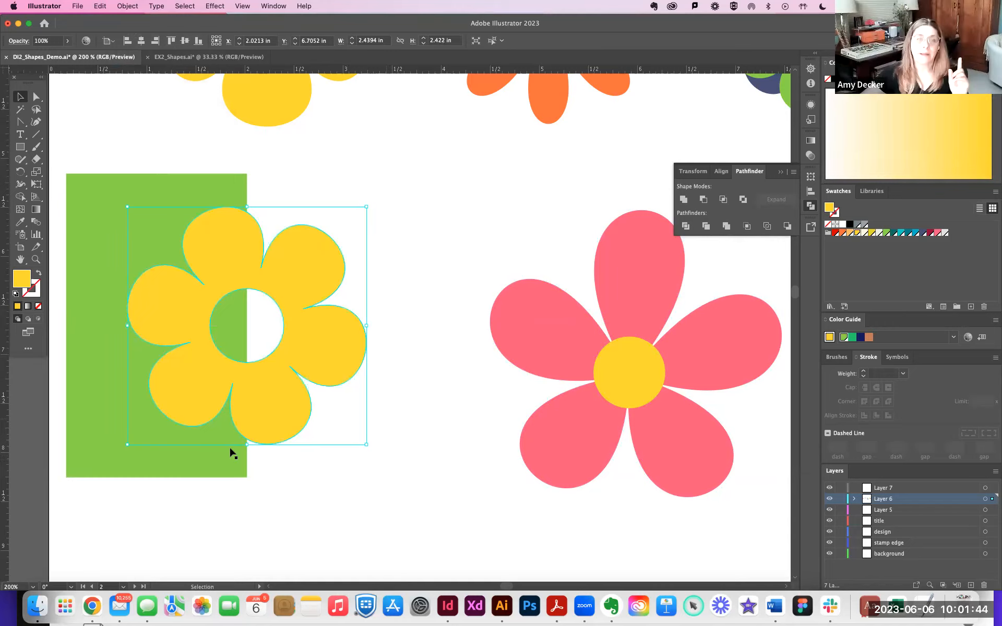
# Move the pink flower up-right and line the yellow flower up with its centre.
pyautogui.moveTo(319, 346)
pyautogui.mouseDown()
pyautogui.moveTo(329, 346)
pyautogui.moveTo(316, 357)
pyautogui.moveTo(323, 328)
pyautogui.moveTo(325, 359)
pyautogui.moveTo(318, 339)
pyautogui.mouseUp()
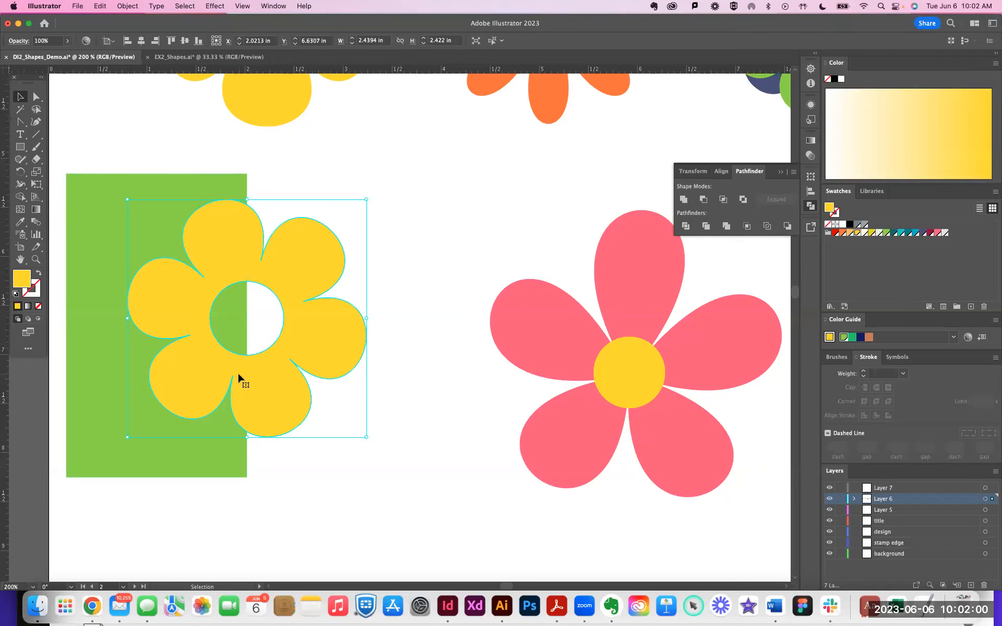
pyautogui.moveTo(239, 374); pyautogui.dragTo(241, 372)
pyautogui.press('super+z')
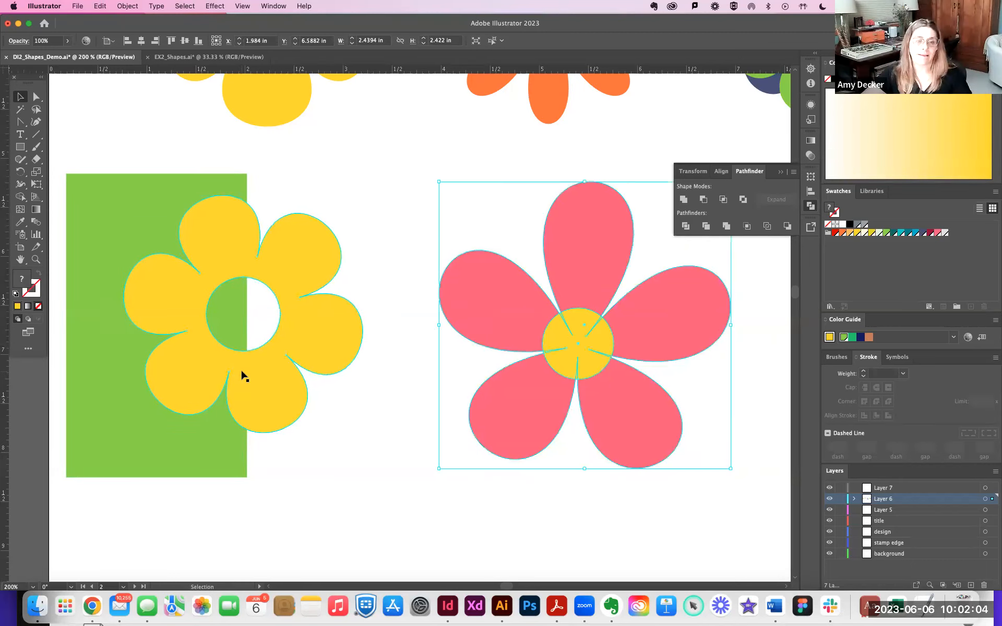
pyautogui.moveTo(531, 463); pyautogui.dragTo(598, 414)
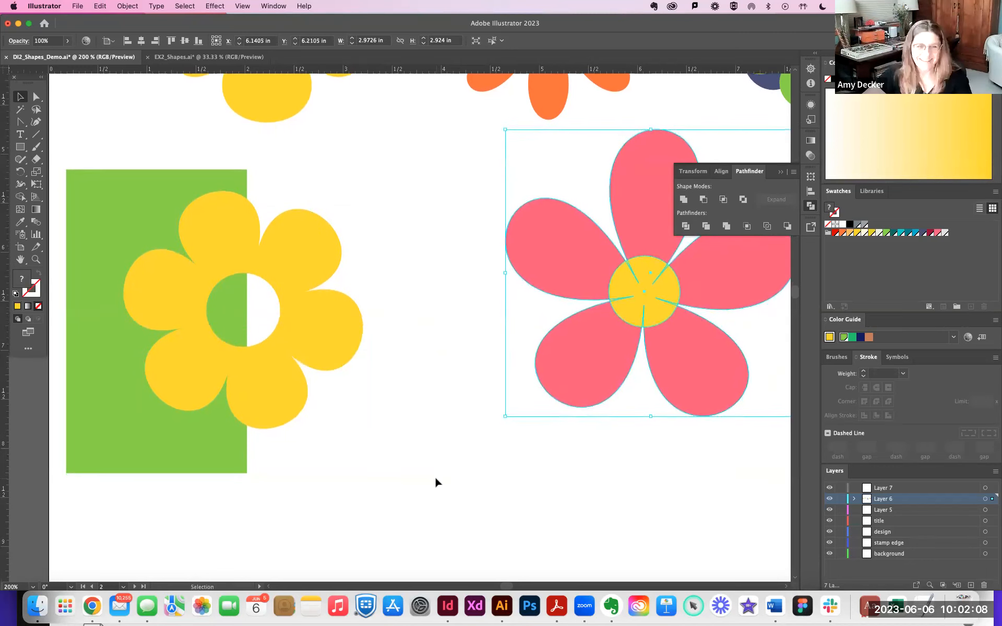
pyautogui.scroll(3, 402, 498)
pyautogui.scroll(-2, 401, 495)
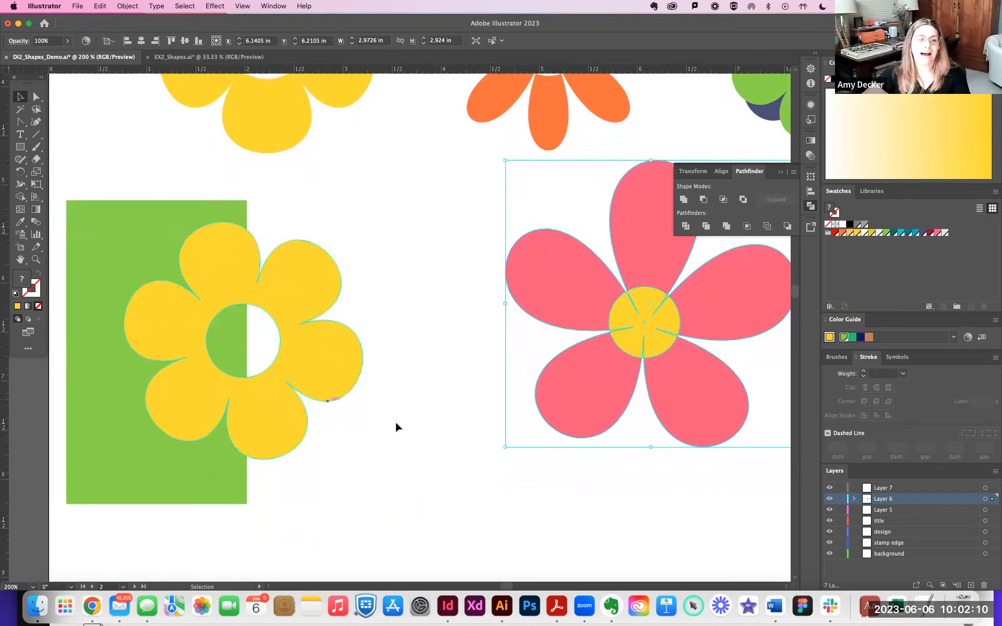
pyautogui.moveTo(262, 392); pyautogui.dragTo(385, 363)
# Draw a bright yellow rounded rectangle, about 0.79 × 0.94 in, inside the green rectangle.
pyautogui.click(107, 277)
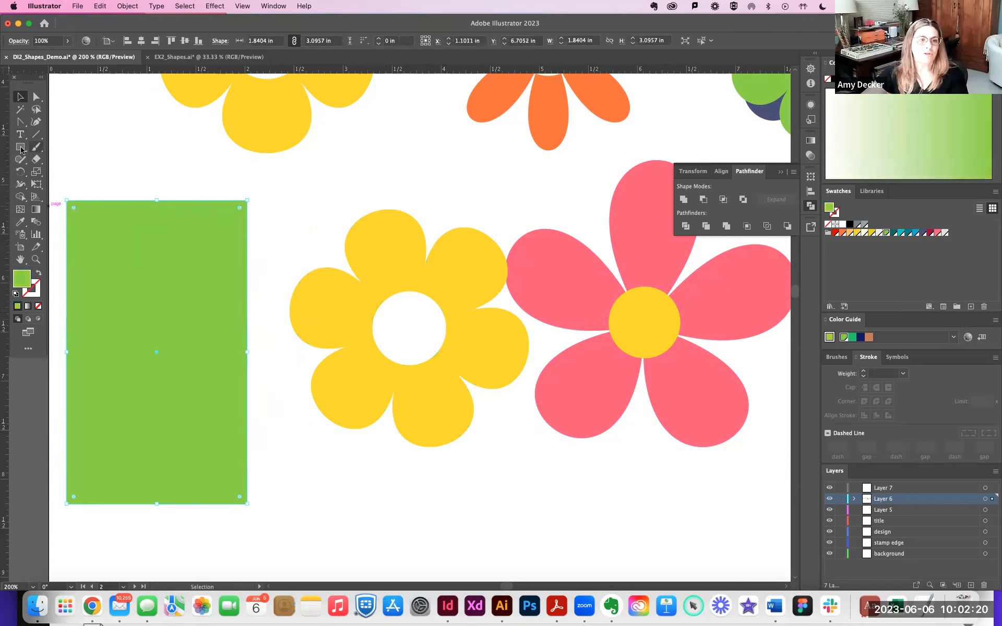
pyautogui.moveTo(21, 147); pyautogui.dragTo(62, 159)
pyautogui.moveTo(119, 266); pyautogui.dragTo(196, 358)
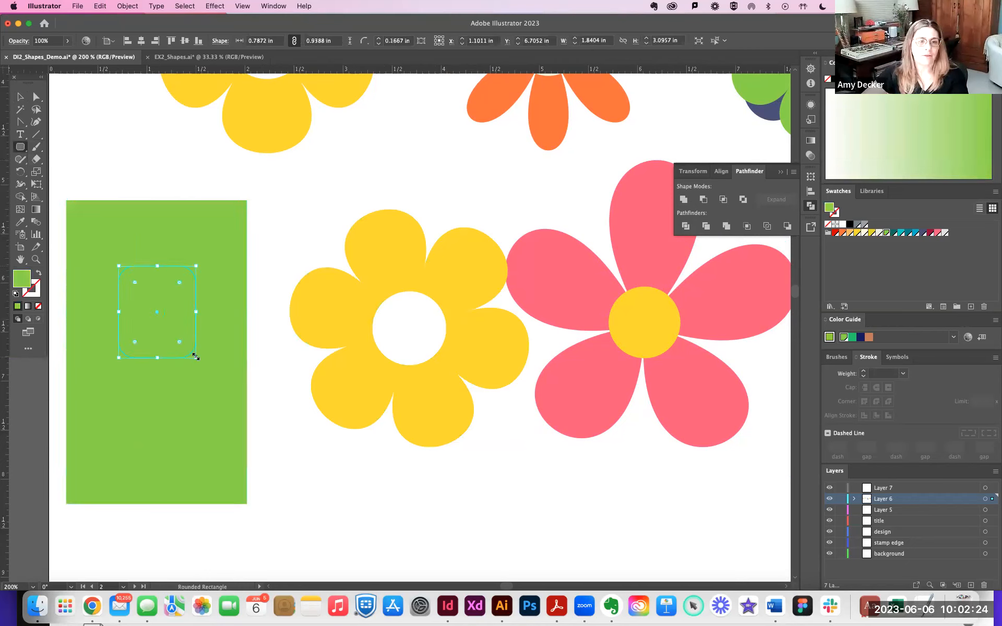
pyautogui.click(870, 233)
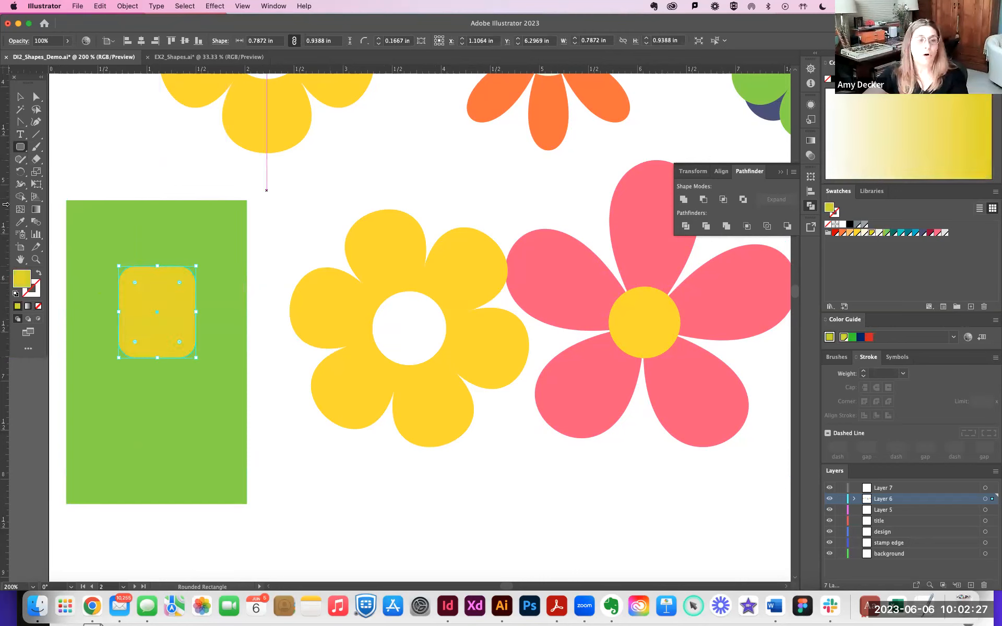
pyautogui.click(858, 232)
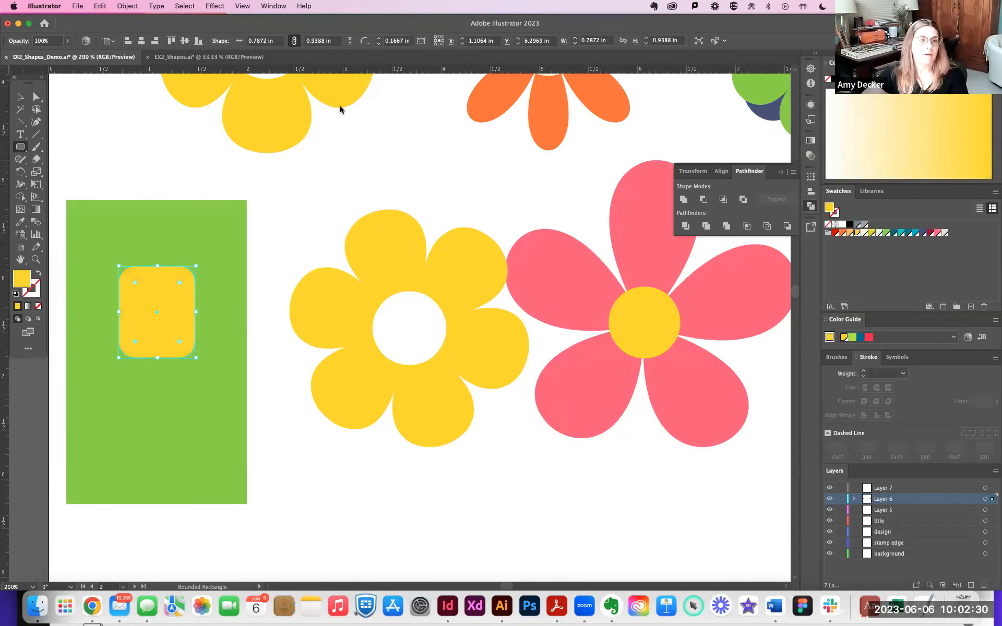
# Nudge the yellow rounded rectangle down and shift both rectangles together.
pyautogui.click(20, 96)
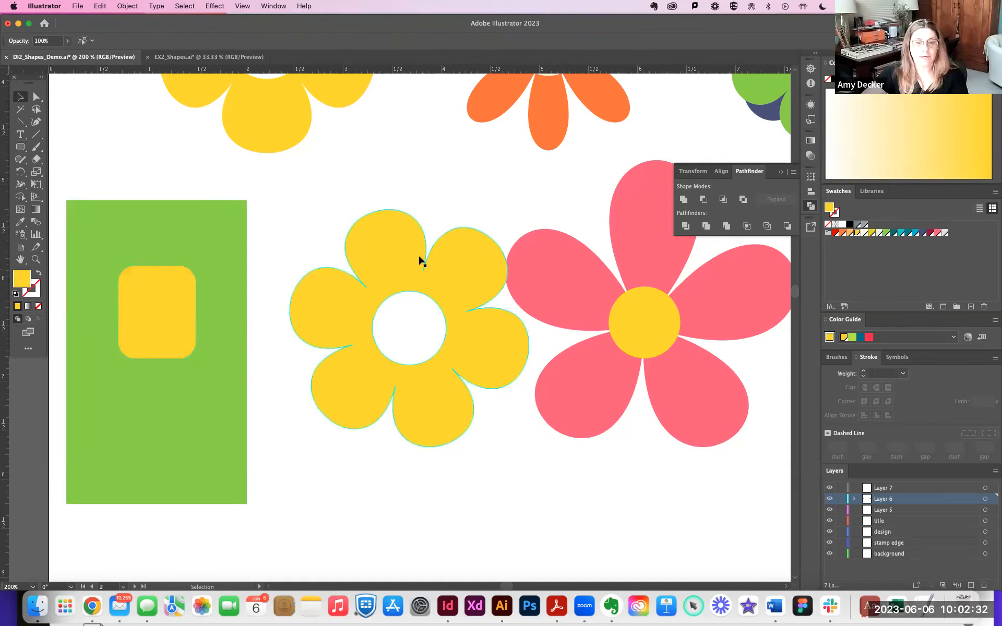
pyautogui.click(149, 318)
pyautogui.moveTo(149, 303); pyautogui.dragTo(149, 317)
pyautogui.moveTo(164, 232); pyautogui.dragTo(168, 232)
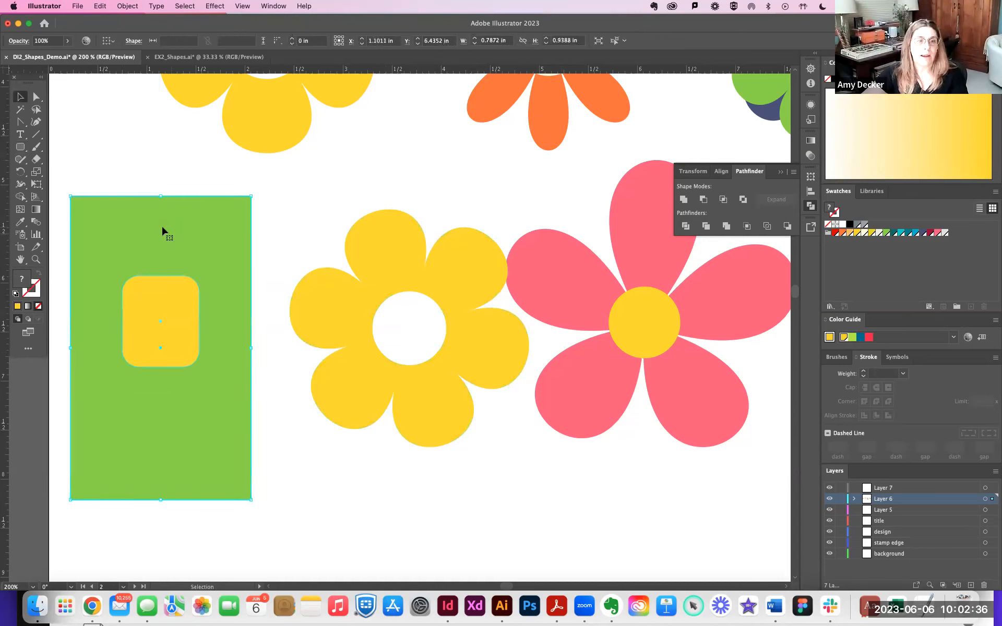
pyautogui.click(128, 6)
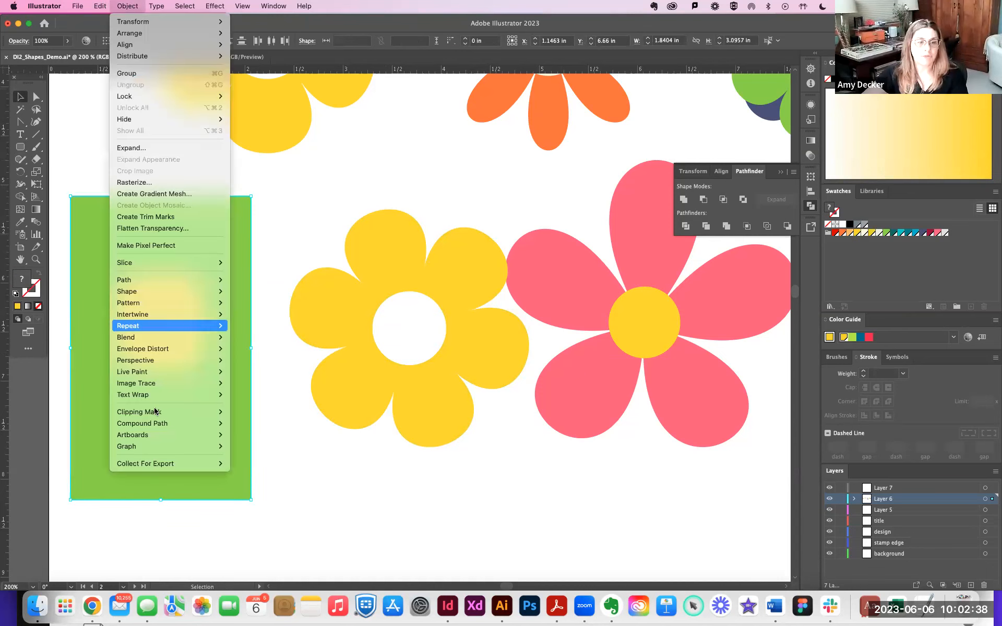
# Make a compound path so the rounded rectangle becomes a hole in the green rectangle.
pyautogui.moveTo(159, 423)
pyautogui.click(253, 425)
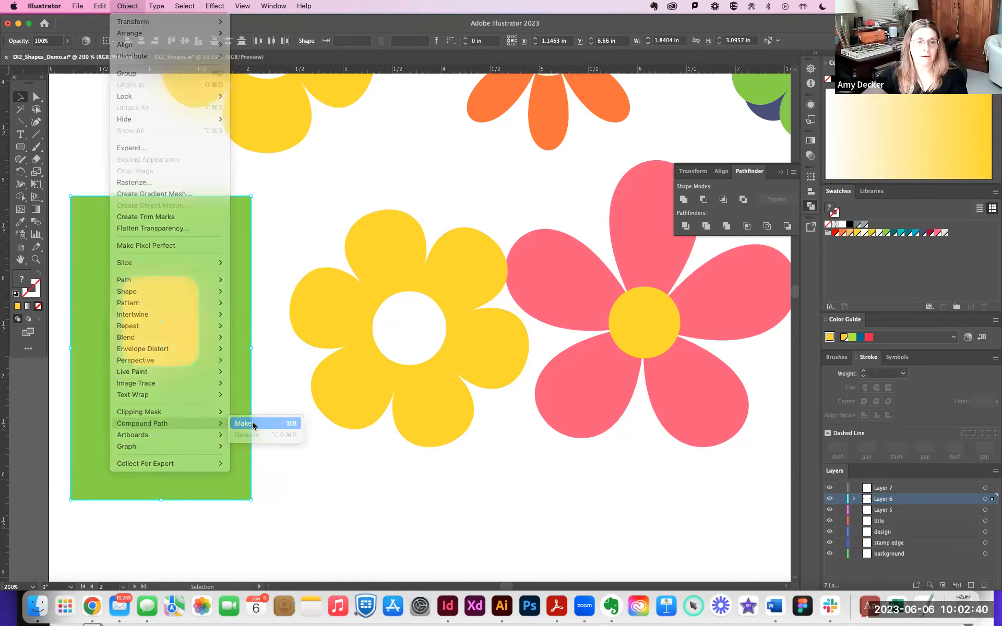
pyautogui.moveTo(229, 437); pyautogui.dragTo(251, 417)
# Reposition the yellow flower and the windowed green rectangle around each other.
pyautogui.moveTo(370, 405); pyautogui.dragTo(273, 420)
pyautogui.moveTo(183, 434); pyautogui.dragTo(166, 419)
pyautogui.moveTo(442, 424)
pyautogui.mouseDown()
pyautogui.moveTo(427, 438)
pyautogui.moveTo(445, 445)
pyautogui.moveTo(438, 427)
pyautogui.mouseUp()
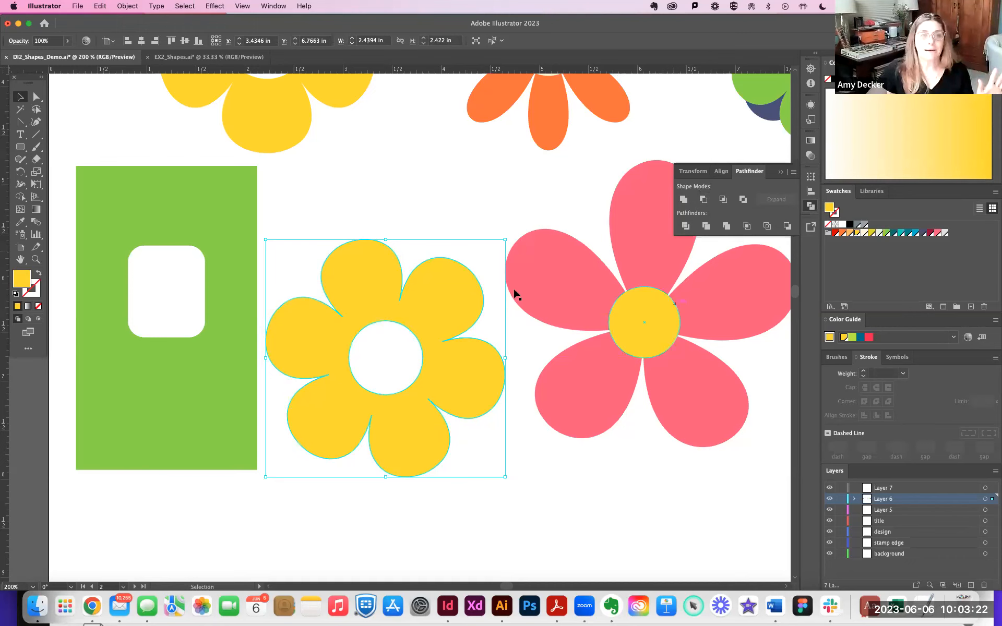
# Drag the yellow flower and windowed green rectangle next to each other, then zoom out.
pyautogui.moveTo(348, 415); pyautogui.dragTo(346, 338)
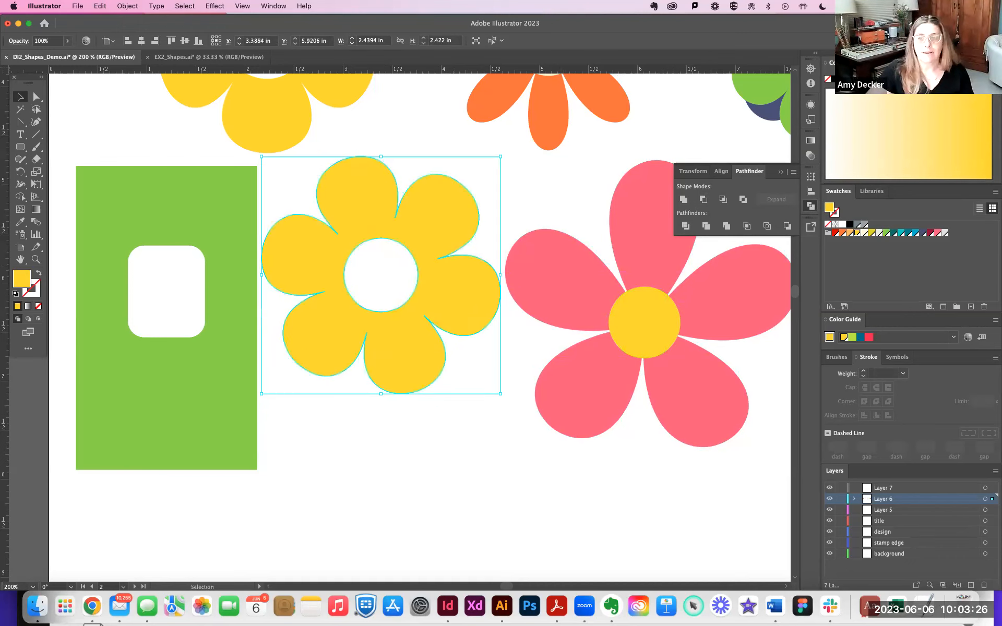
pyautogui.click(703, 201)
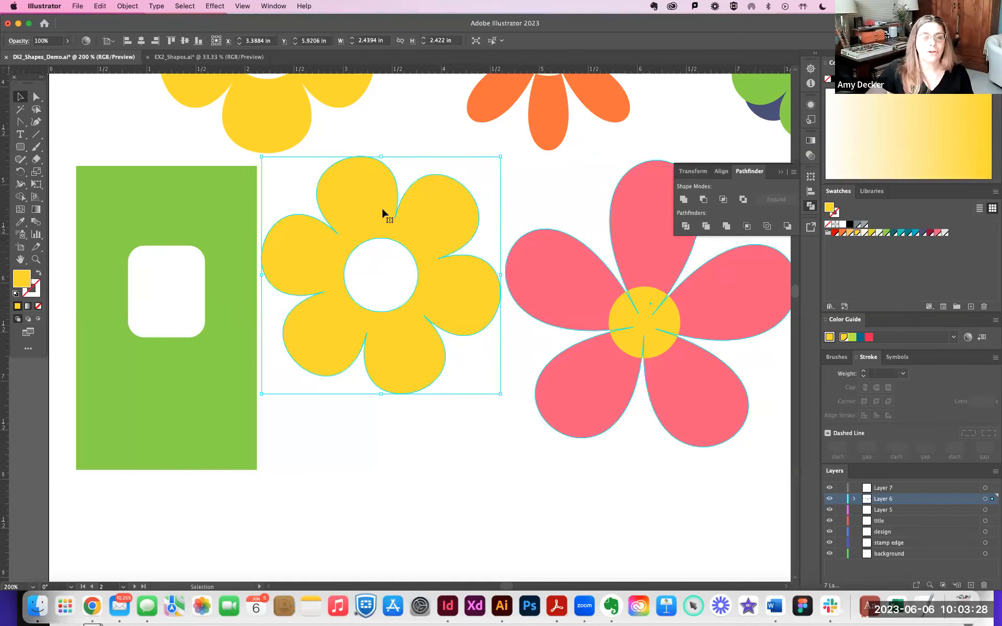
pyautogui.moveTo(226, 260); pyautogui.dragTo(220, 230)
pyautogui.moveTo(302, 225); pyautogui.dragTo(307, 257)
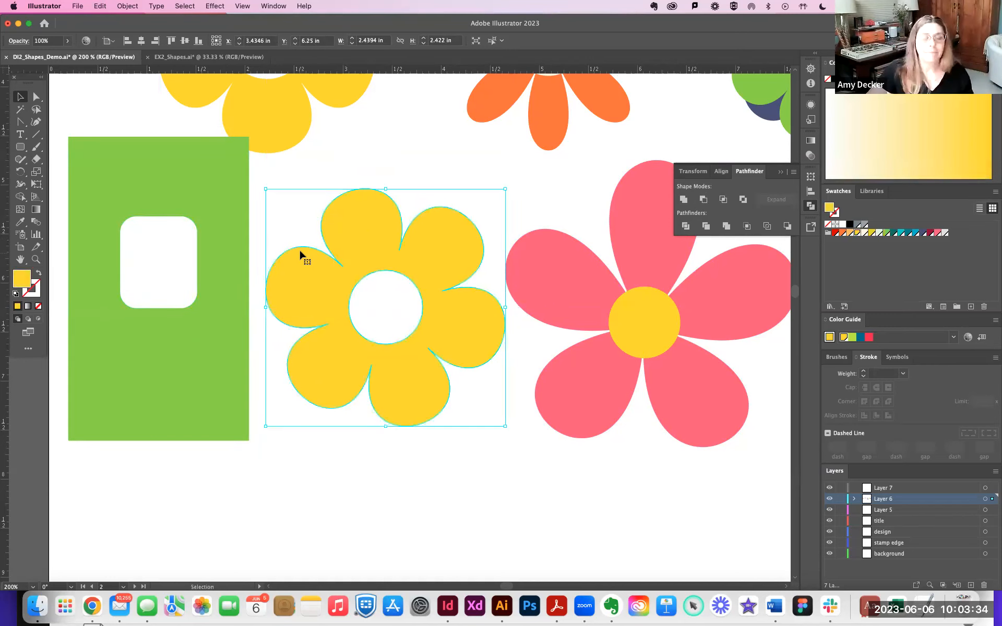
pyautogui.moveTo(287, 255); pyautogui.dragTo(259, 248)
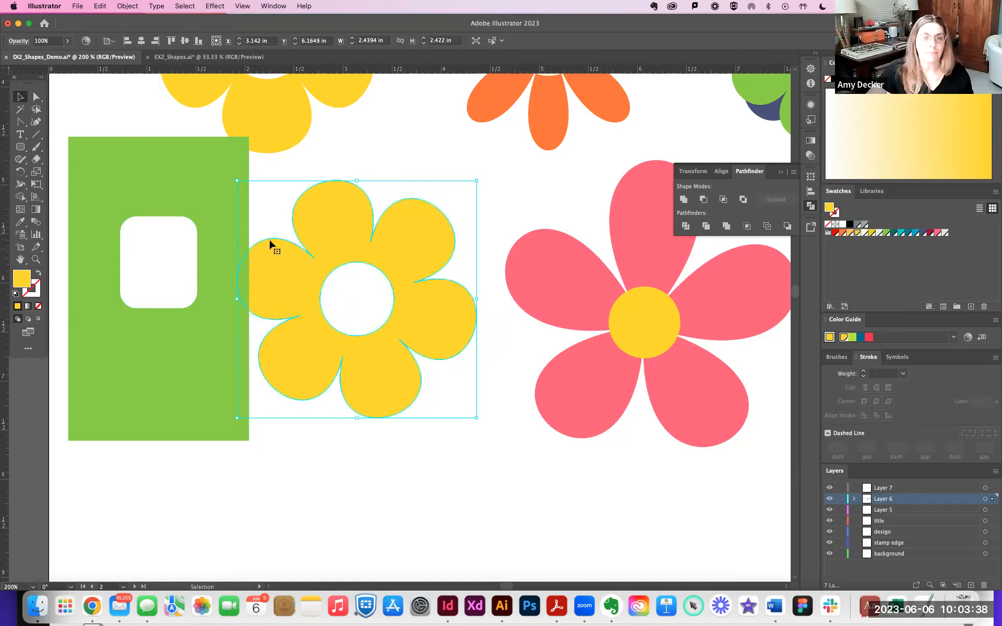
pyautogui.moveTo(190, 353); pyautogui.dragTo(171, 371)
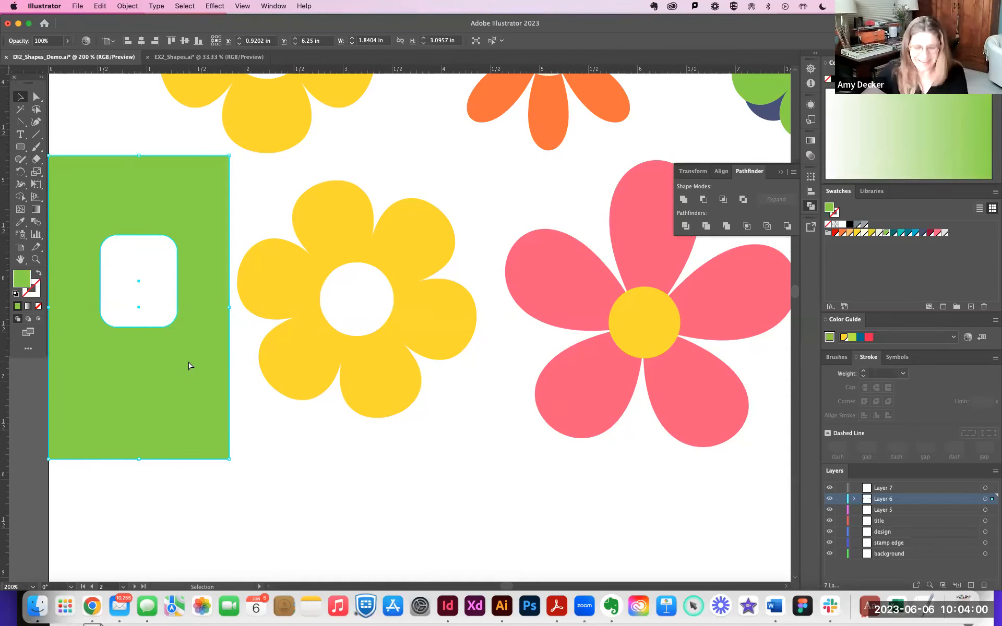
pyautogui.press('a')
pyautogui.press('super+minus')
pyautogui.press('super+minus')
# Pan across, shuffle the lower yellow flower, and delete the windowed green rectangle.
pyautogui.press('space')
pyautogui.moveTo(482, 470); pyautogui.dragTo(285, 466)
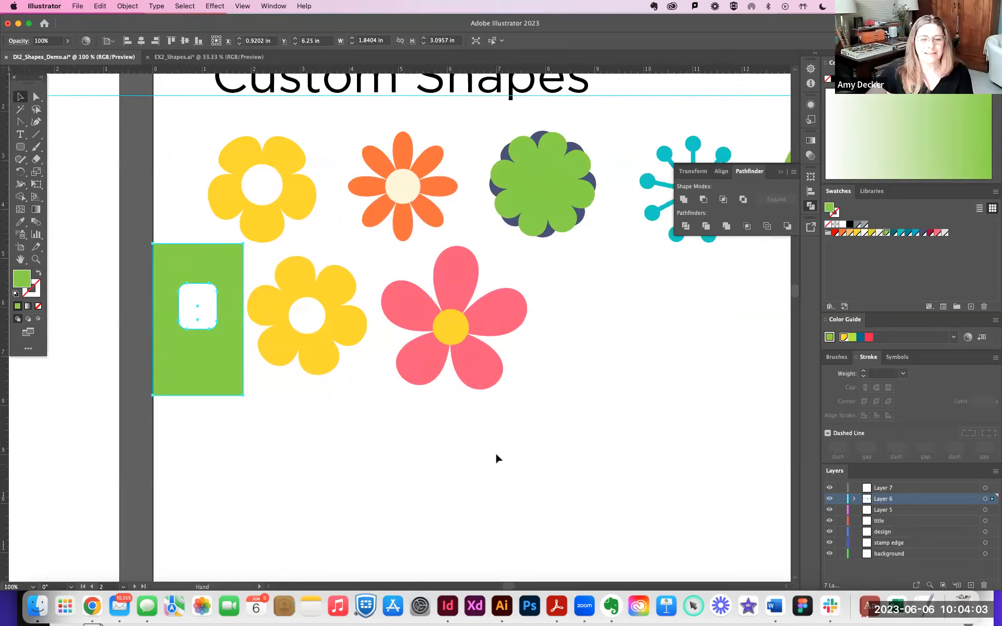
pyautogui.click(429, 453)
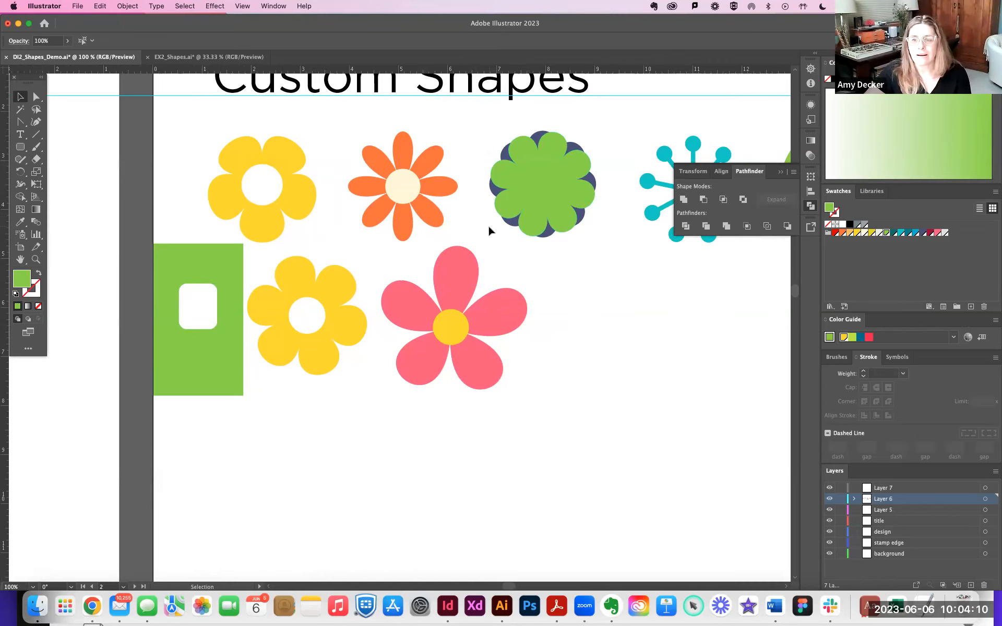
pyautogui.scroll(-1, 489, 226)
pyautogui.scroll(1, 490, 226)
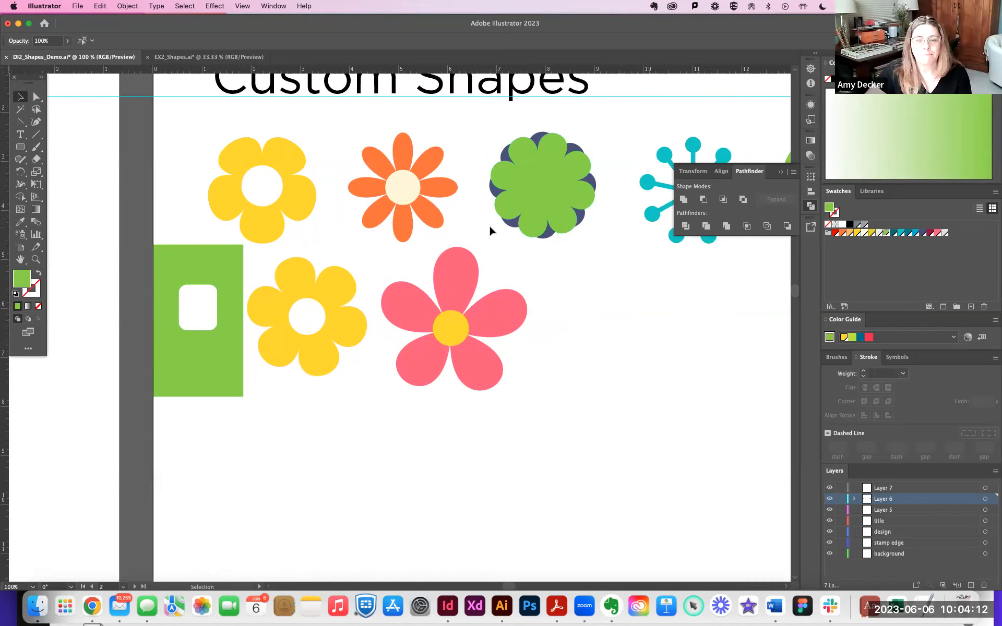
pyautogui.click(435, 369)
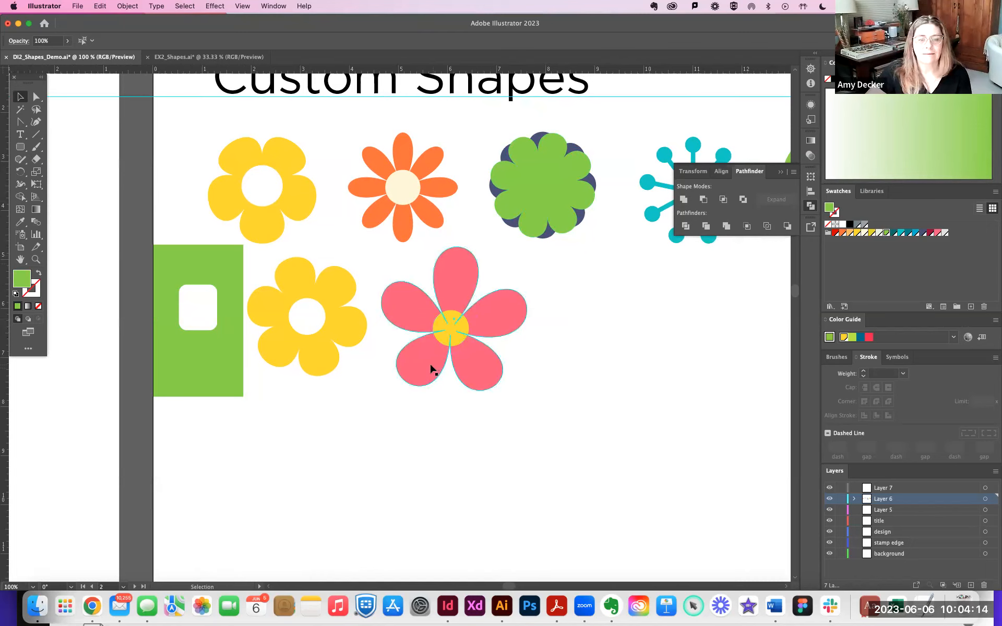
pyautogui.moveTo(320, 360); pyautogui.dragTo(307, 343)
pyautogui.moveTo(209, 391); pyautogui.dragTo(215, 480)
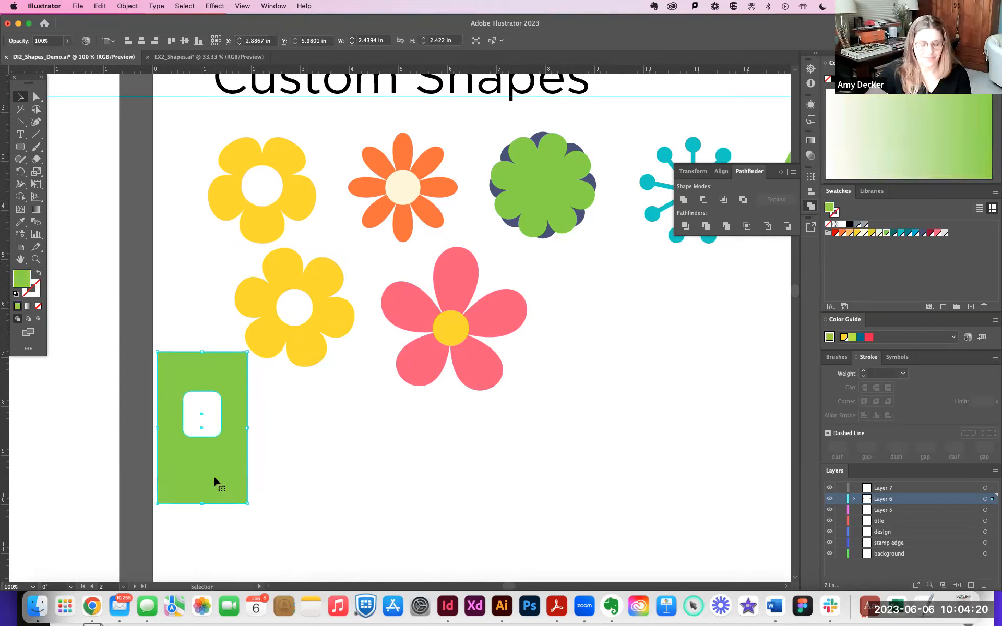
pyautogui.moveTo(306, 329); pyautogui.dragTo(264, 331)
pyautogui.click(221, 430)
pyautogui.press('Delete')
# Place the pink flower beside the yellow flower and zoom out to the whole artboard.
pyautogui.click(460, 389)
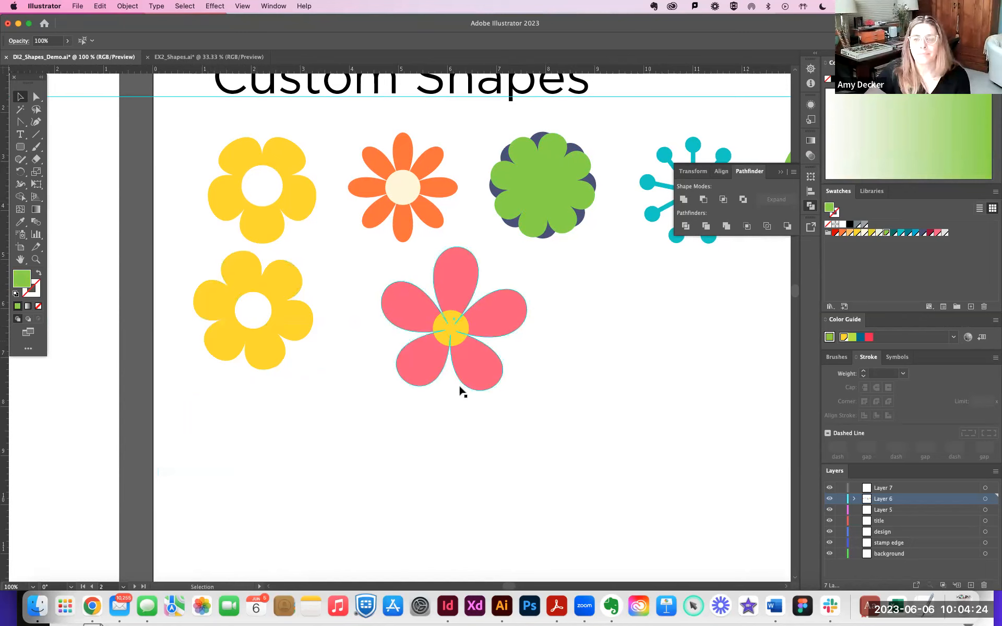
pyautogui.moveTo(481, 376); pyautogui.dragTo(436, 387)
pyautogui.moveTo(252, 339); pyautogui.dragTo(240, 369)
pyautogui.moveTo(368, 375); pyautogui.dragTo(350, 370)
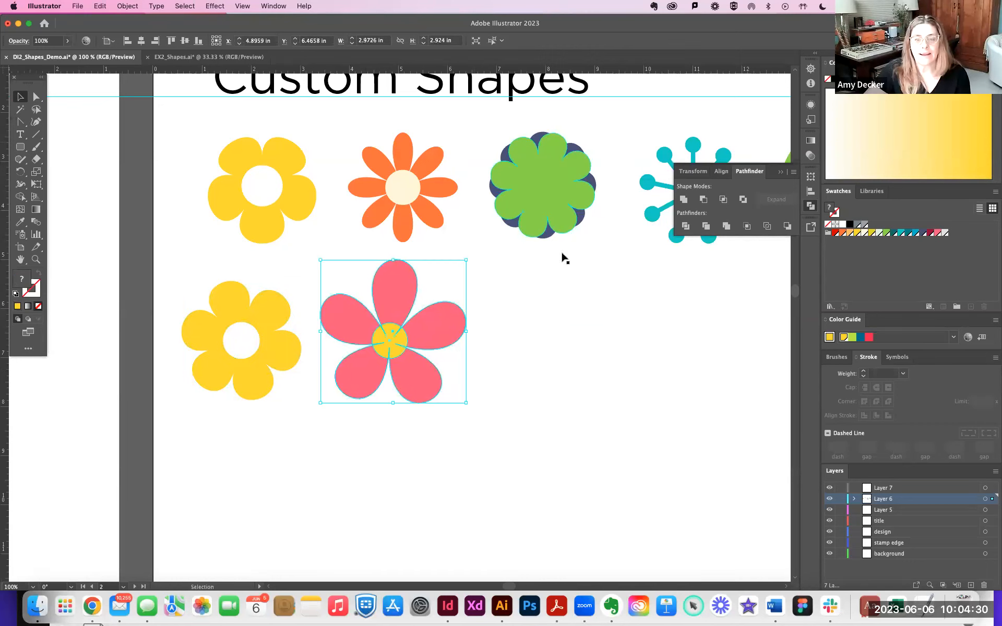
pyautogui.click(547, 298)
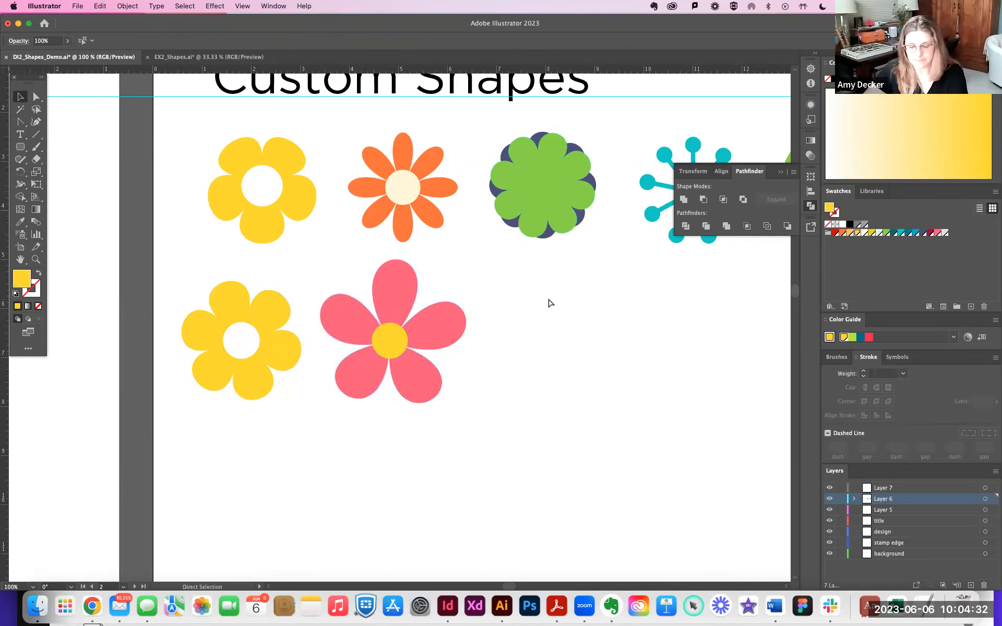
pyautogui.press('super+equal')
pyautogui.moveTo(616, 331); pyautogui.dragTo(407, 327)
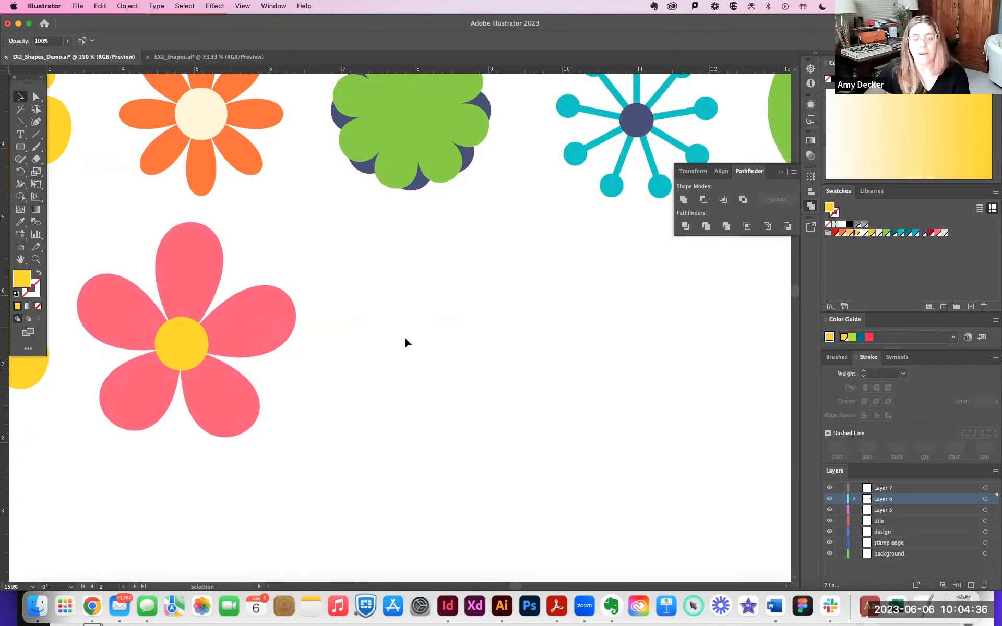
pyautogui.press('super+minus')
pyautogui.press('super+minus')
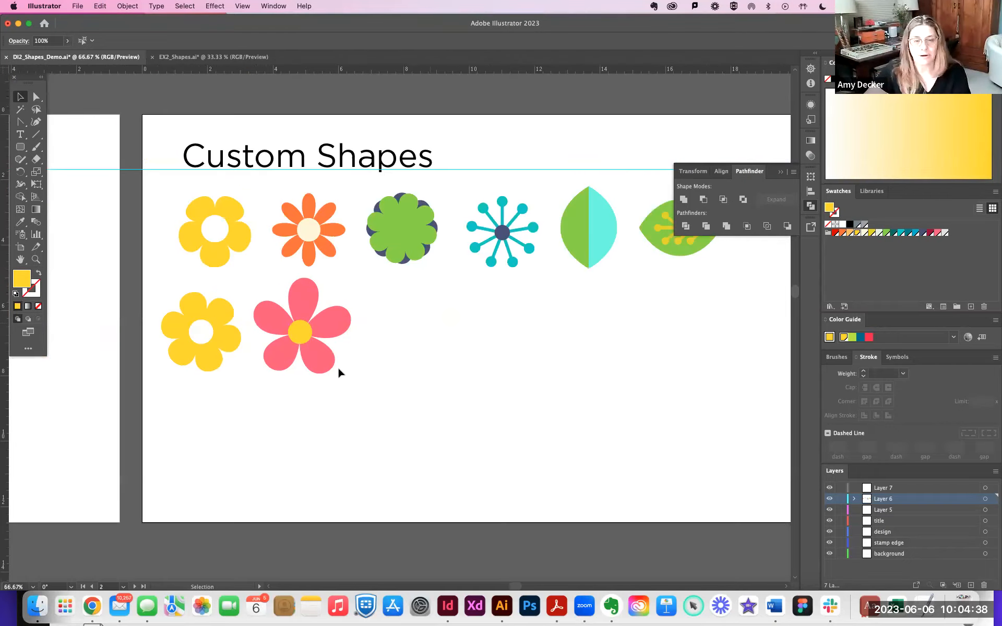
pyautogui.moveTo(282, 354); pyautogui.dragTo(289, 355)
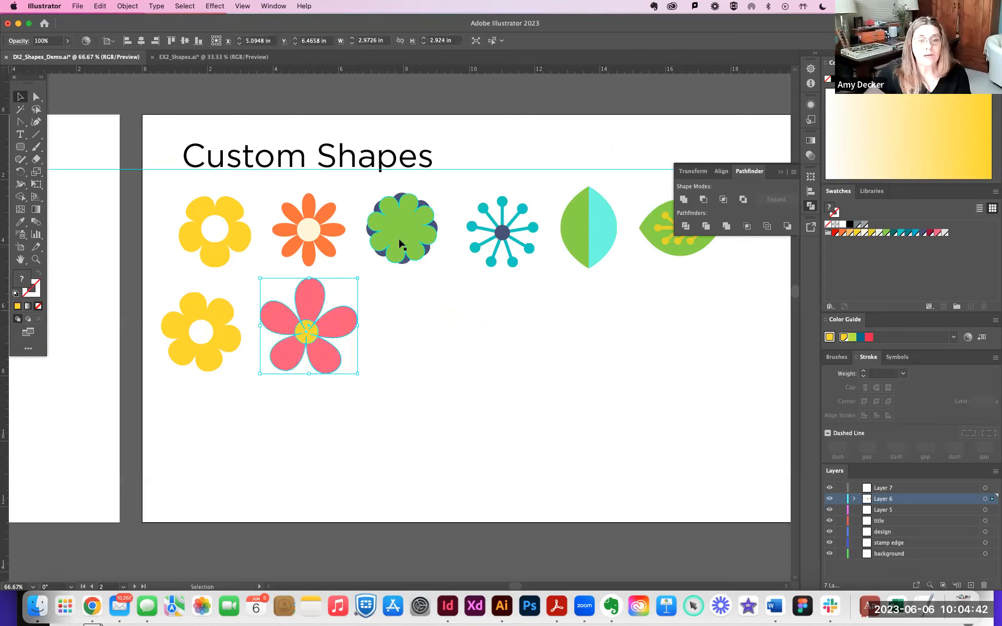
# Nudge the green flower back into place and open the Rectangle tool's shape flyout.
pyautogui.moveTo(401, 242)
pyautogui.mouseDown()
pyautogui.moveTo(454, 278)
pyautogui.moveTo(402, 254)
pyautogui.moveTo(396, 235)
pyautogui.moveTo(392, 256)
pyautogui.mouseUp()
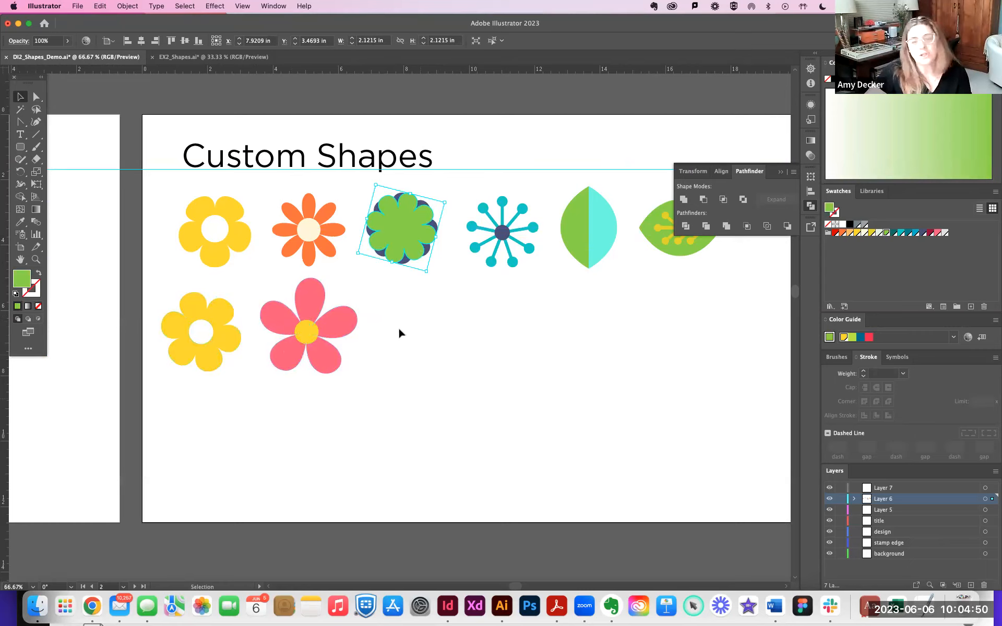
pyautogui.moveTo(403, 229)
pyautogui.mouseDown()
pyautogui.moveTo(430, 277)
pyautogui.moveTo(406, 232)
pyautogui.mouseUp()
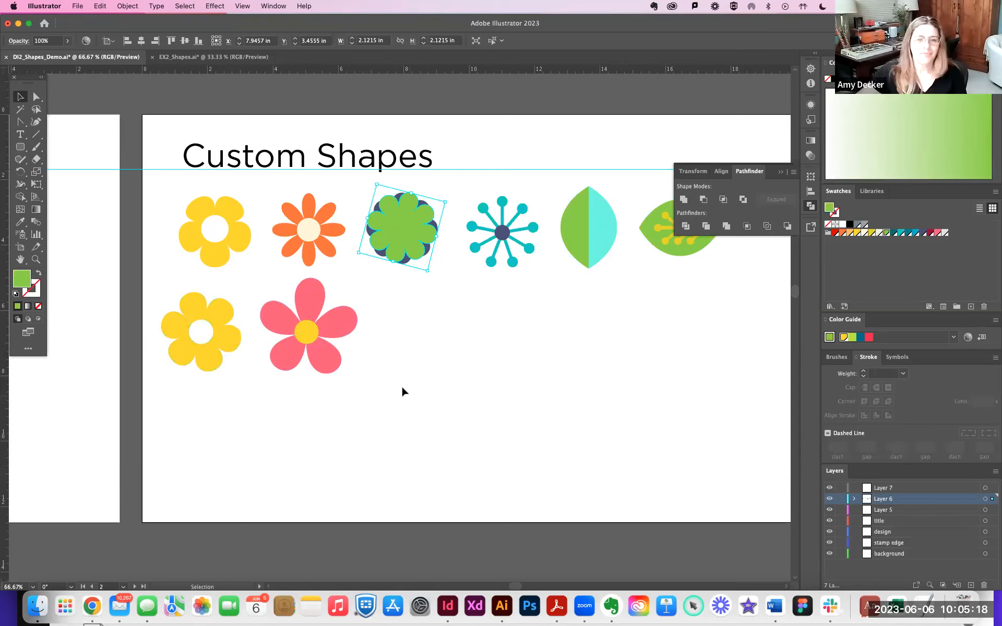
pyautogui.scroll(1, 431, 405)
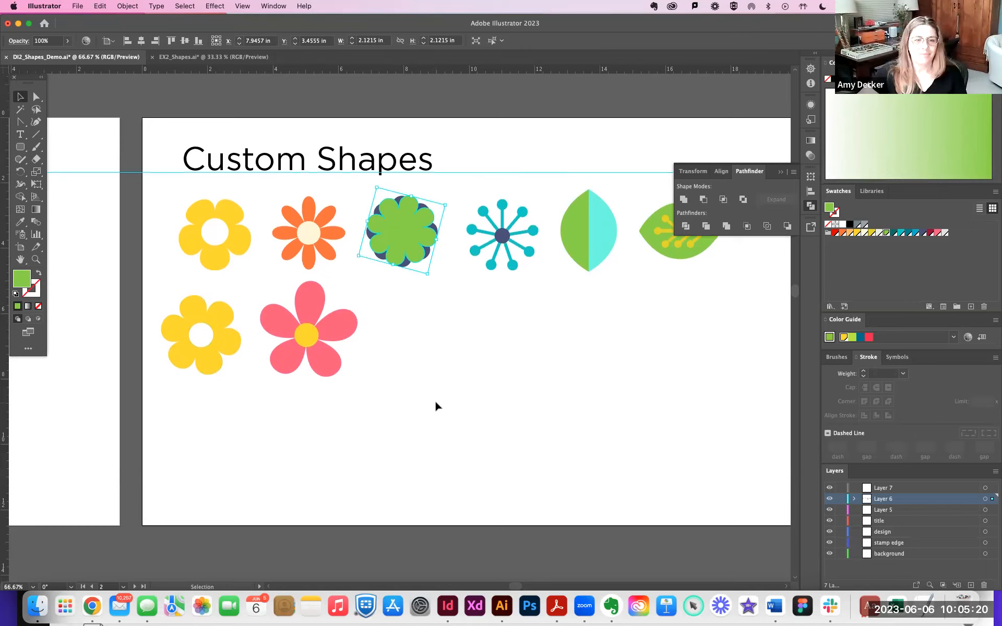
pyautogui.moveTo(21, 148); pyautogui.dragTo(69, 180)
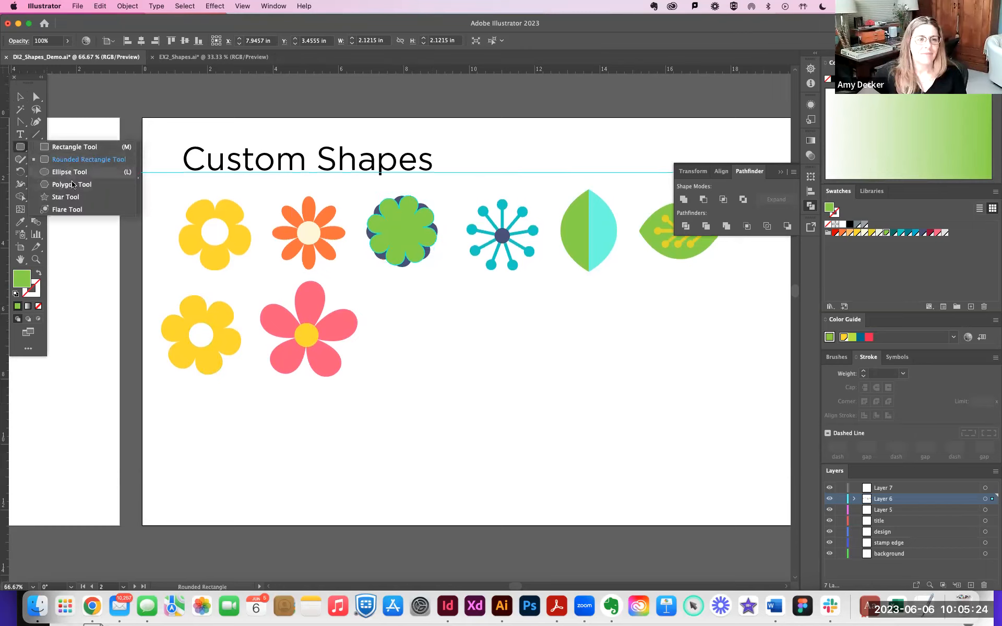
# Draw a many-sided polygon about 2.3 inches wide to the right of the pink flower.
pyautogui.click(72, 184)
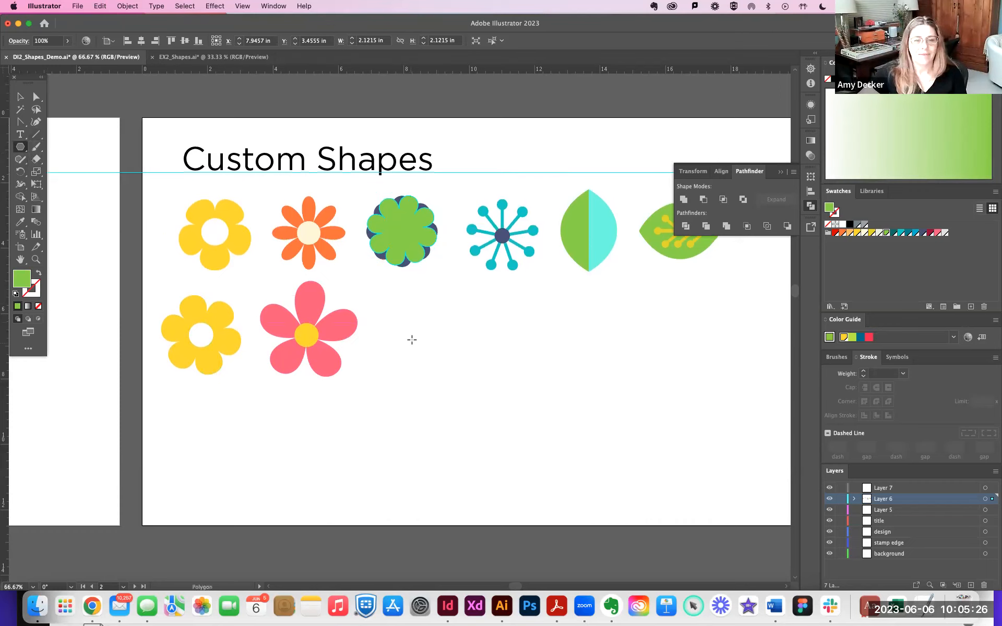
pyautogui.moveTo(411, 340); pyautogui.dragTo(437, 359)
pyautogui.press('Up')
pyautogui.press('Up')
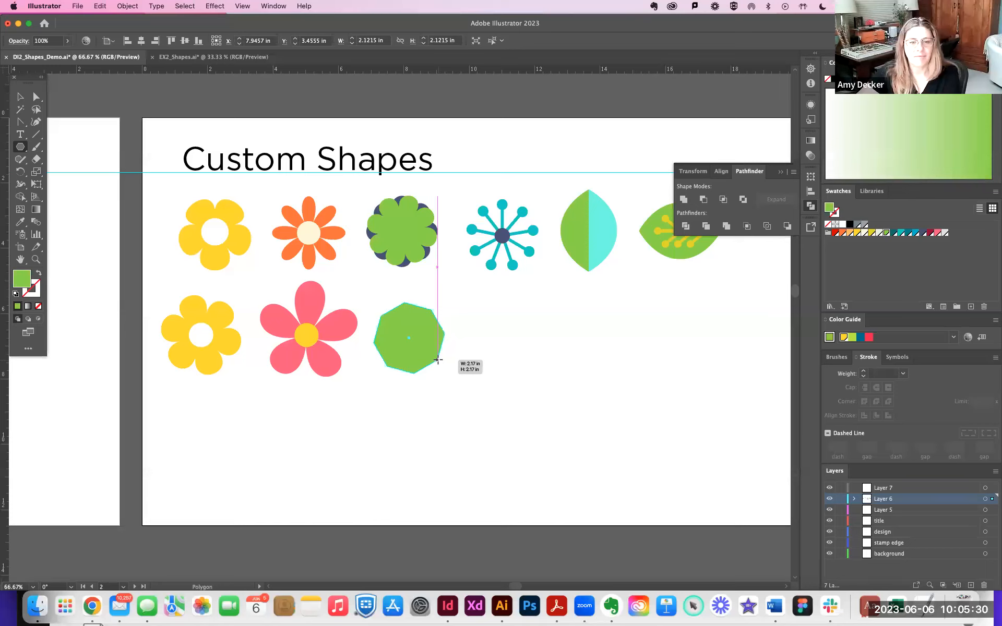
pyautogui.press('Up')
pyautogui.moveTo(438, 360); pyautogui.dragTo(441, 362)
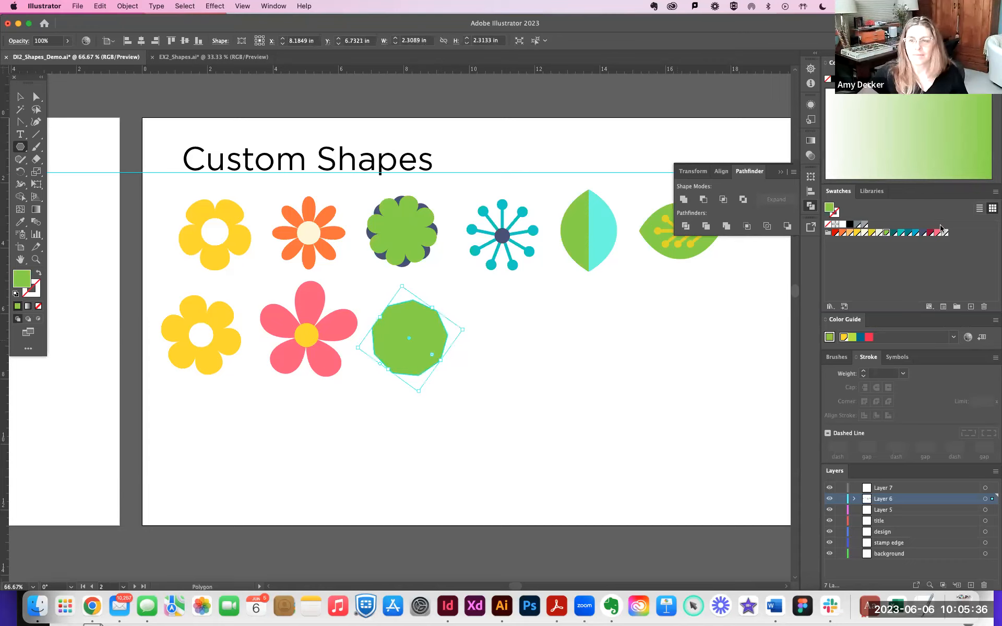
# Fill the new polygon orange.
pyautogui.click(901, 233)
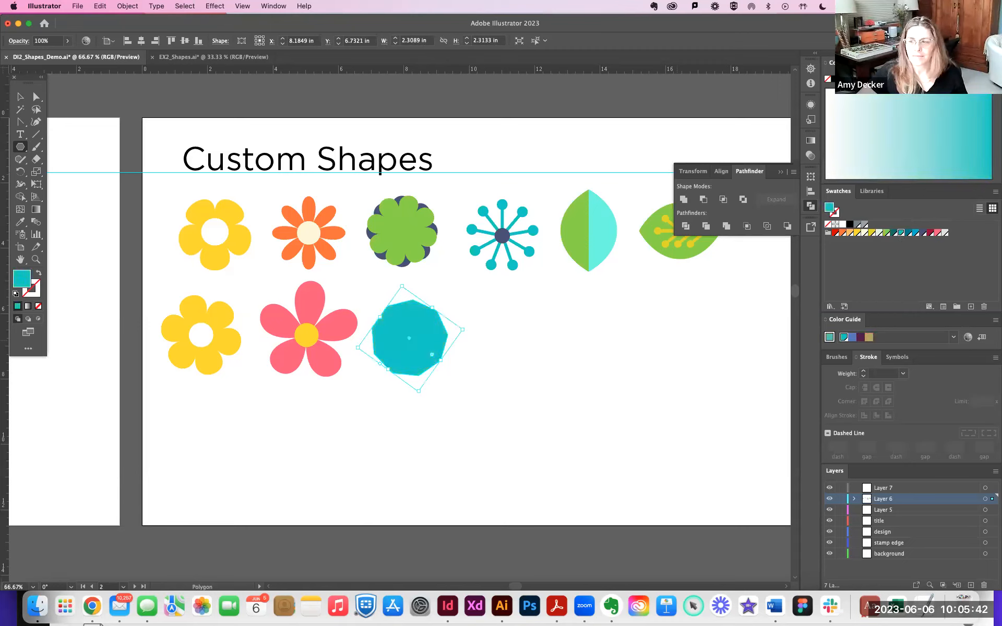
pyautogui.click(840, 233)
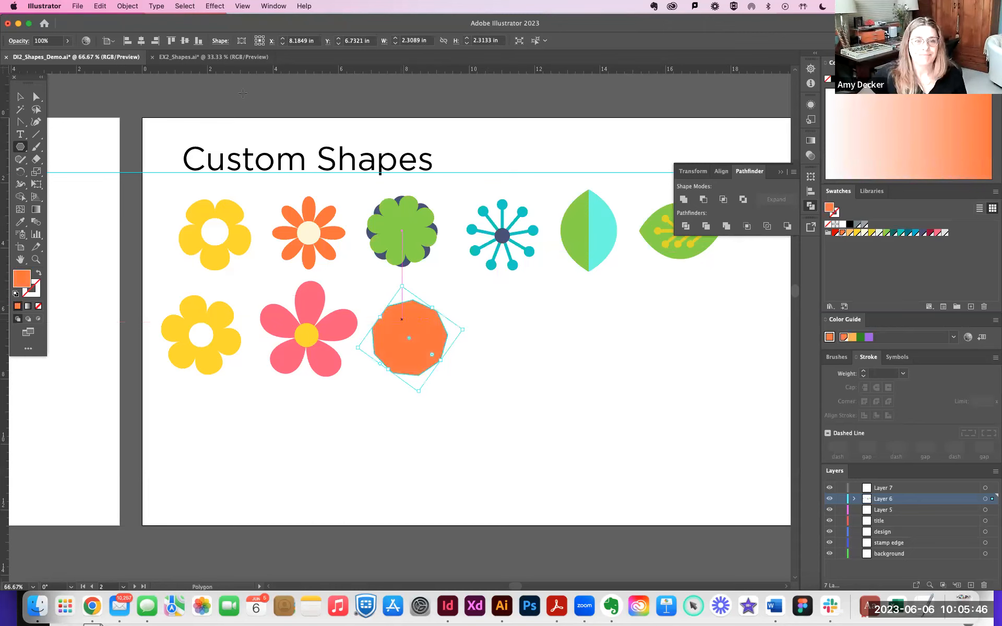
pyautogui.click(223, 6)
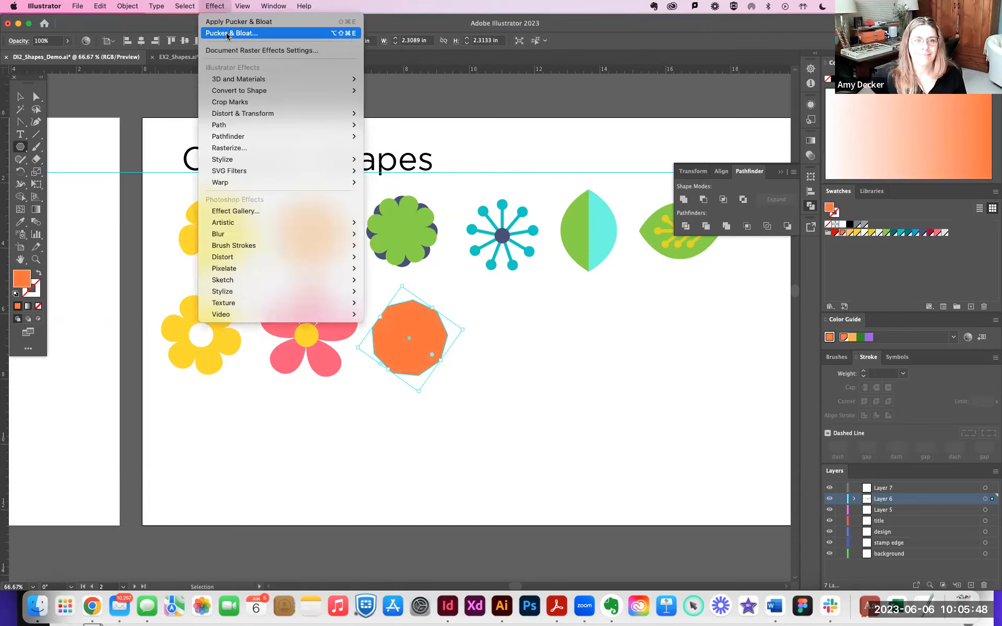
# Apply a Pucker & Bloat effect toward Bloat to turn the polygon into scalloped petals.
pyautogui.moveTo(242, 113)
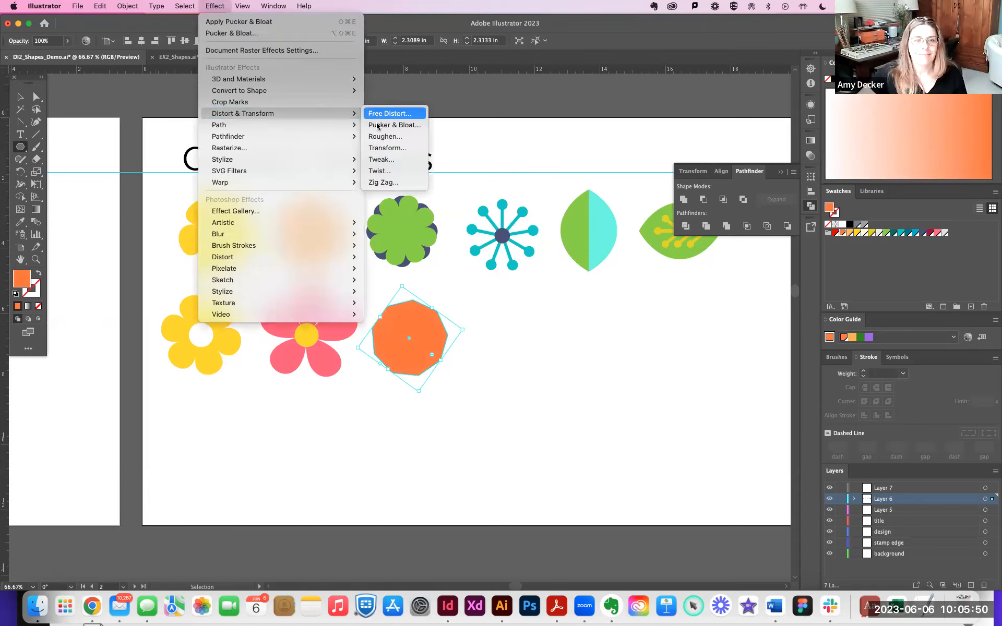
pyautogui.click(394, 125)
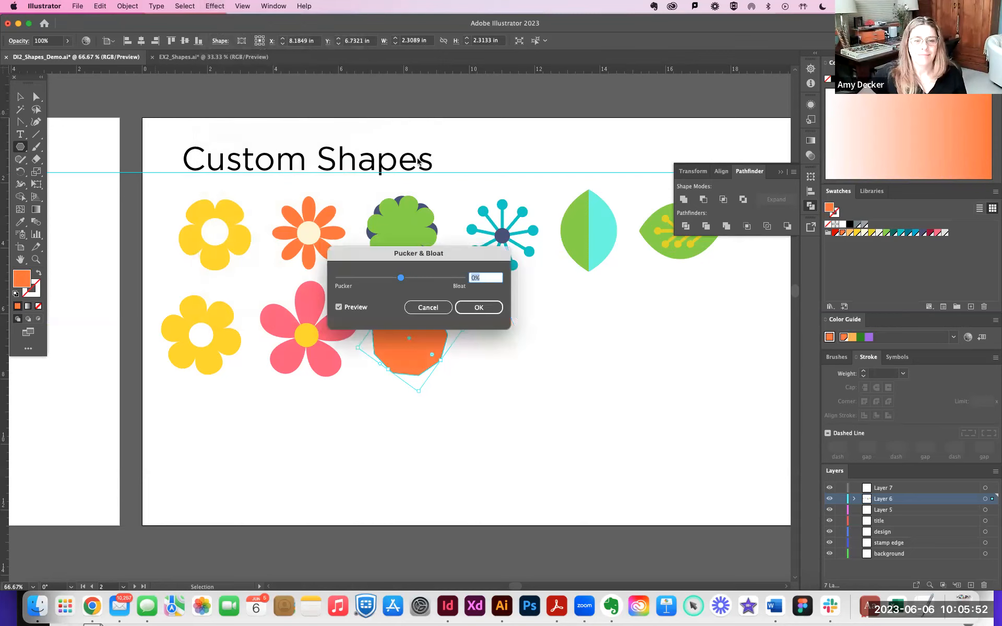
pyautogui.moveTo(401, 277); pyautogui.dragTo(412, 283)
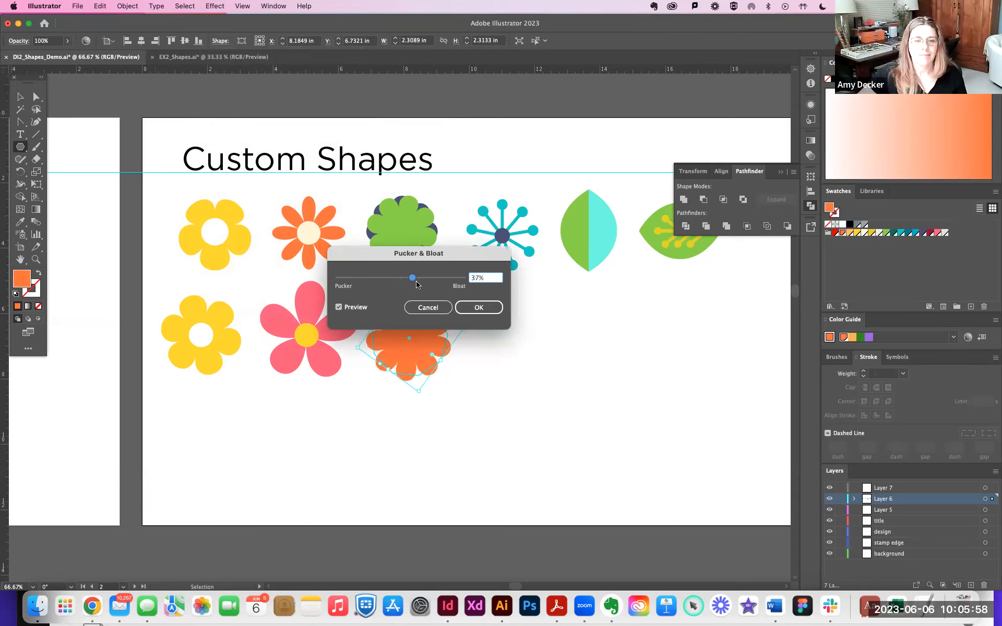
pyautogui.click(475, 308)
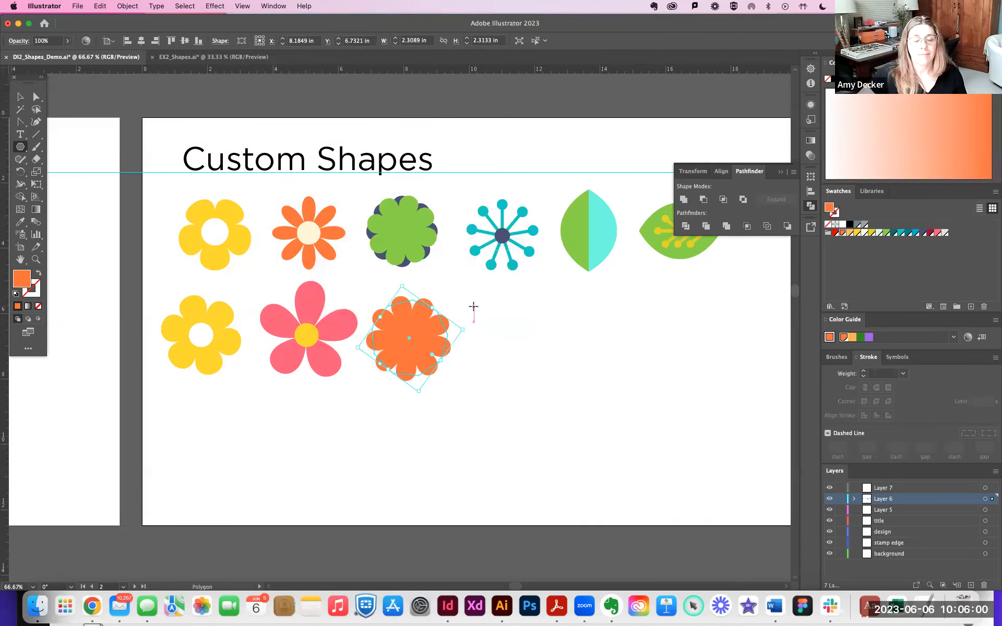
# Expand the bloated flower's appearance into a real outline about 2.58 in square.
pyautogui.click(138, 7)
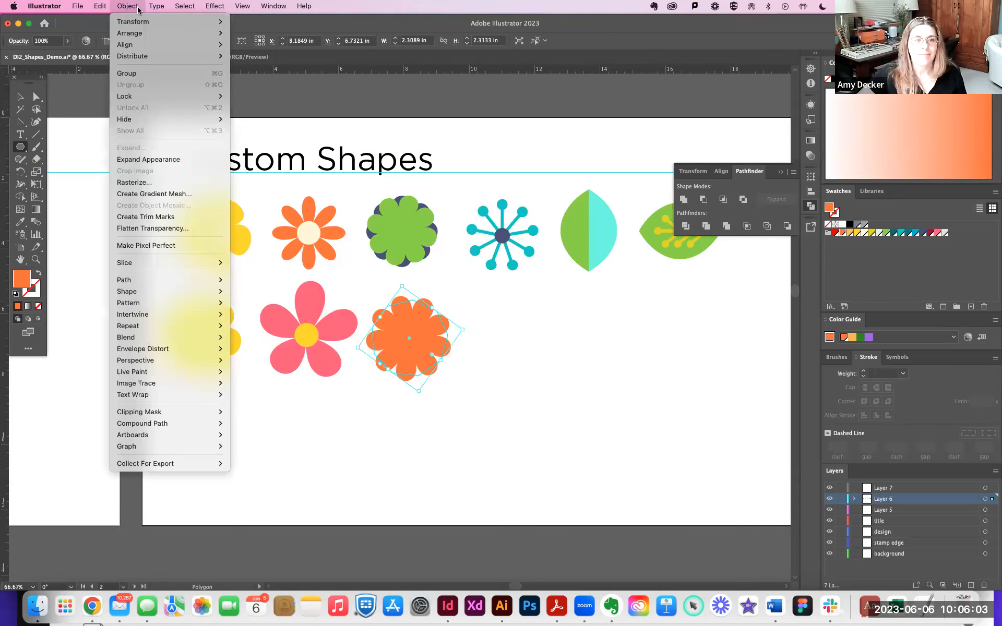
pyautogui.click(152, 160)
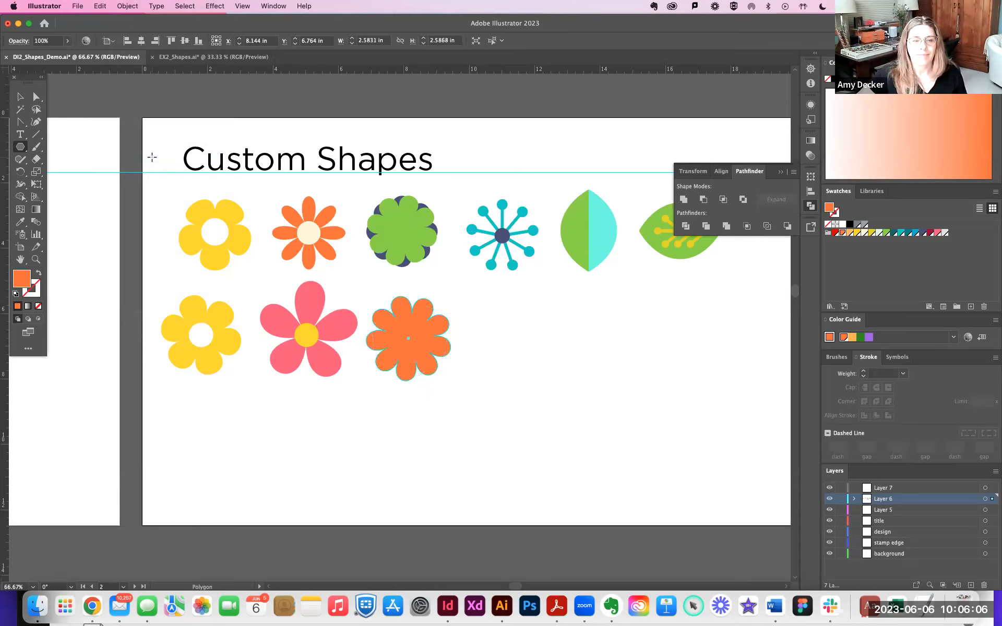
pyautogui.click(20, 96)
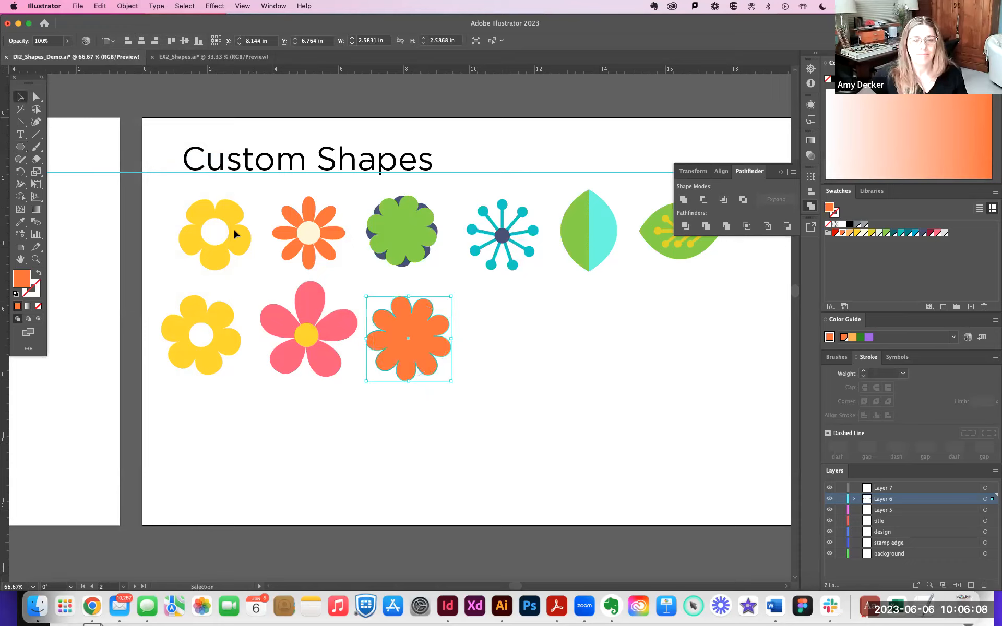
# Make a yellow copy of the flower, shrunk to about 1.29 in, centred on the orange one.
pyautogui.moveTo(412, 334); pyautogui.dragTo(417, 429)
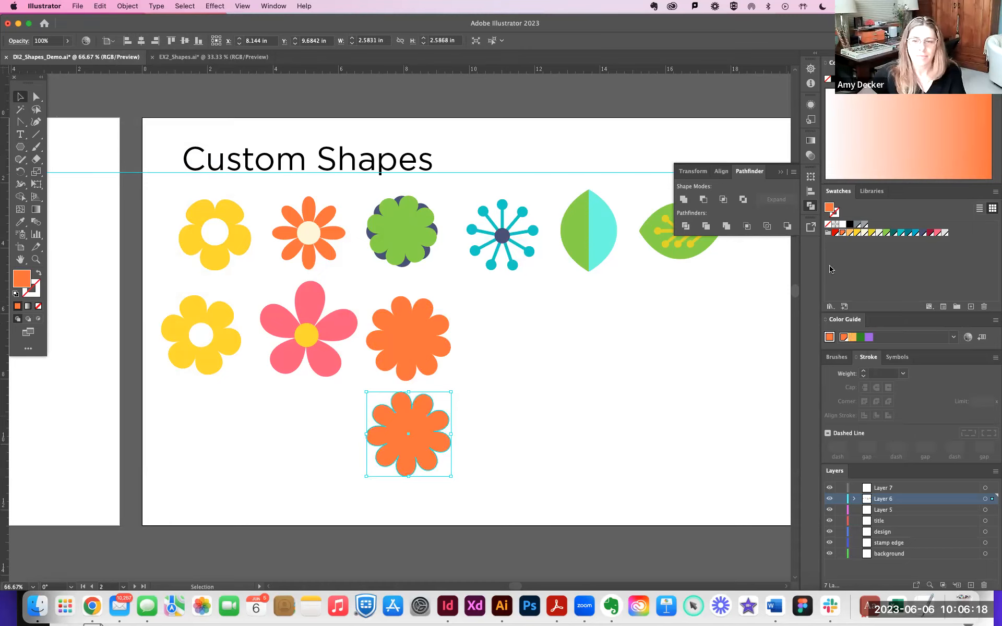
pyautogui.click(857, 232)
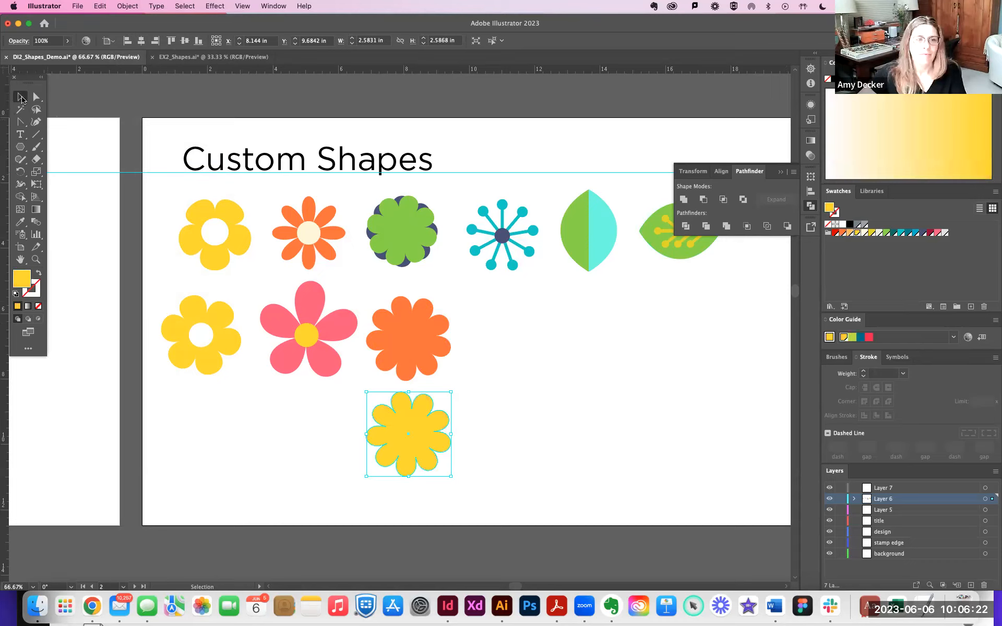
pyautogui.moveTo(451, 477); pyautogui.dragTo(408, 339)
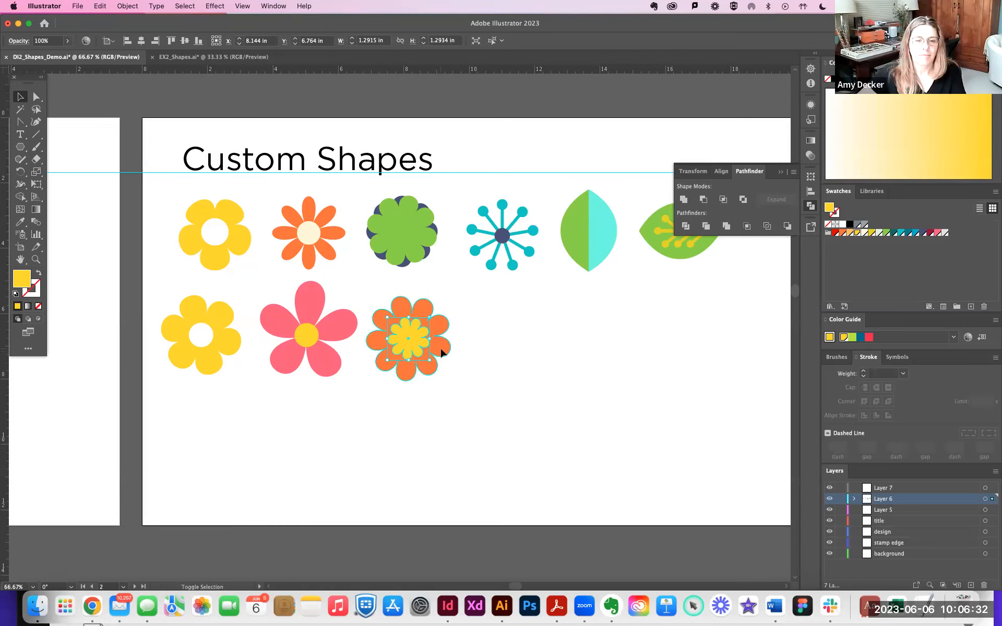
# Group the yellow and orange flowers together.
pyautogui.keyDown('shift'); pyautogui.click(442, 350); pyautogui.keyUp('shift')
pyautogui.press('super+g')
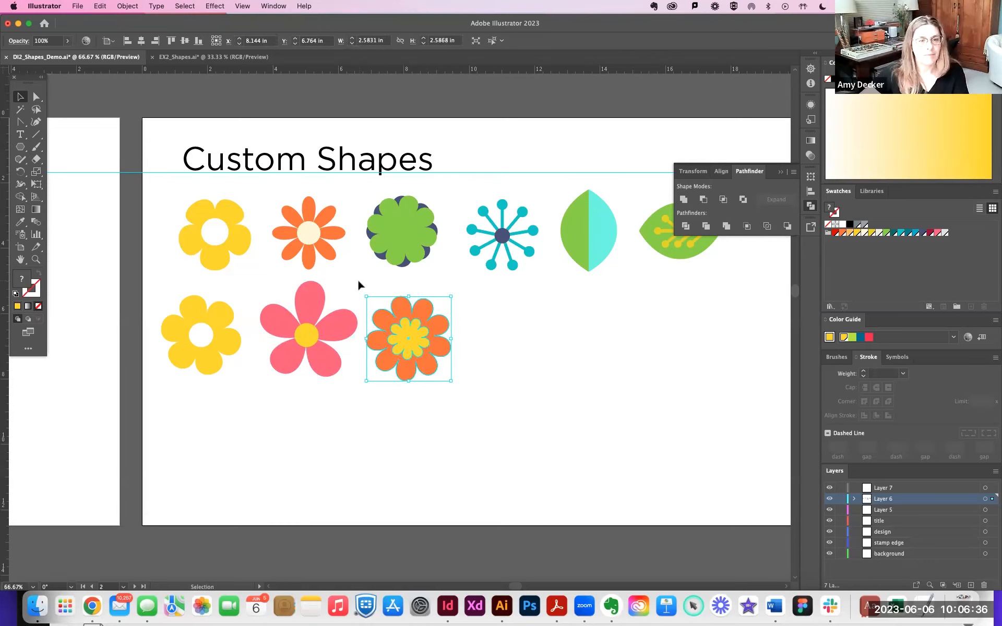
pyautogui.press('super+equal')
pyautogui.press('super+equal')
# Draw a small circle, about 0.34 in across, at the flower's centre with the Ellipse tool.
pyautogui.click(20, 147)
pyautogui.click(20, 147)
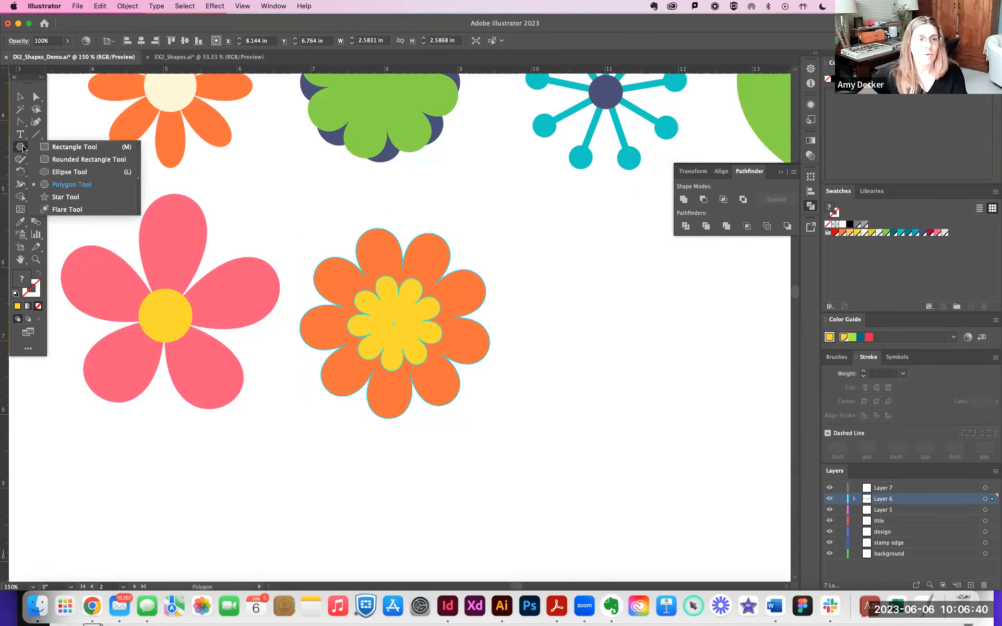
pyautogui.click(57, 173)
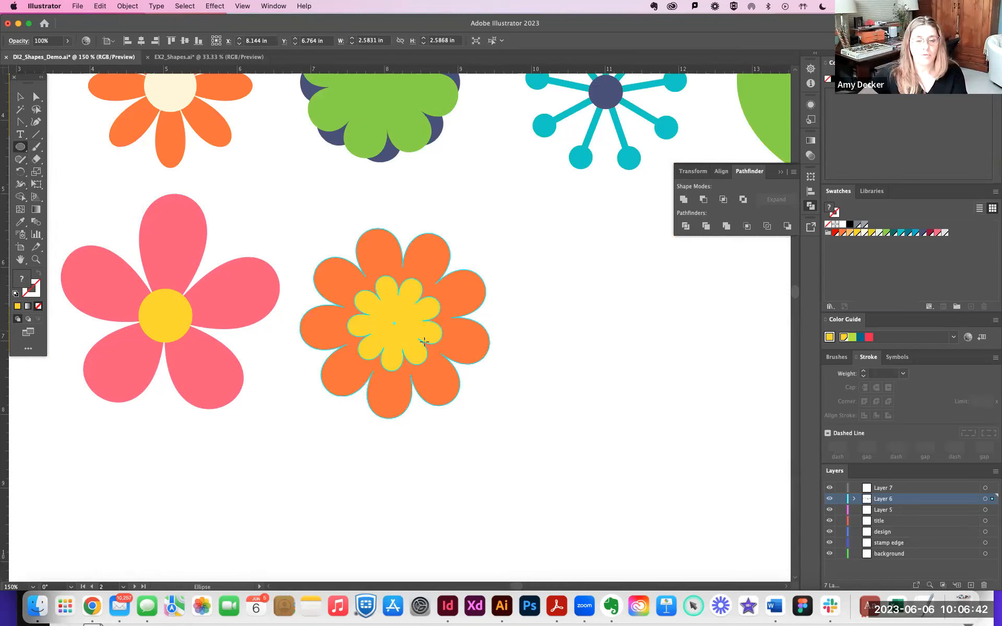
pyautogui.moveTo(385, 312); pyautogui.dragTo(408, 333)
pyautogui.press('super+z')
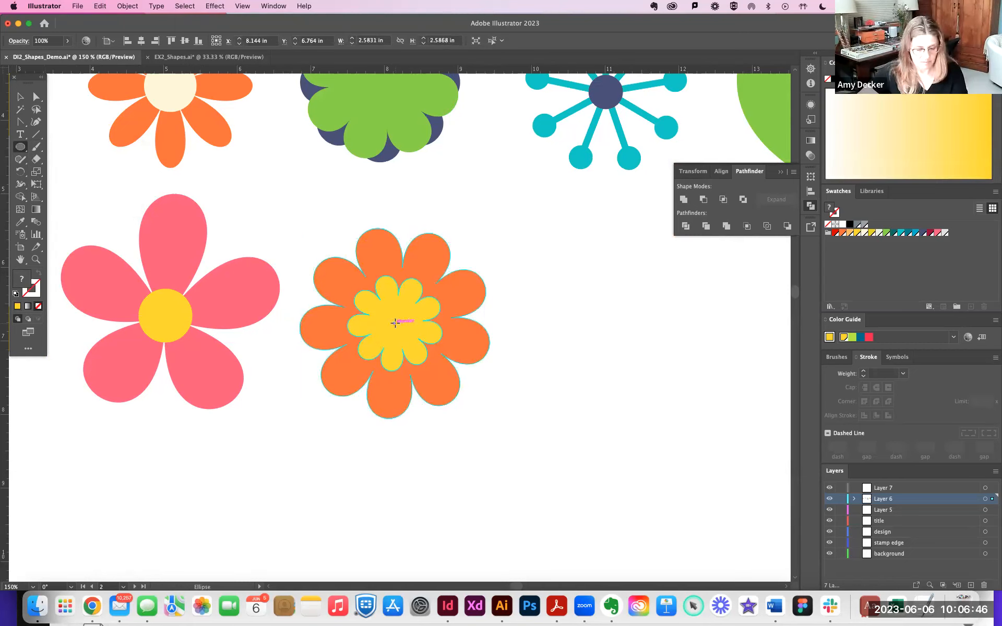
pyautogui.moveTo(395, 322); pyautogui.dragTo(407, 336)
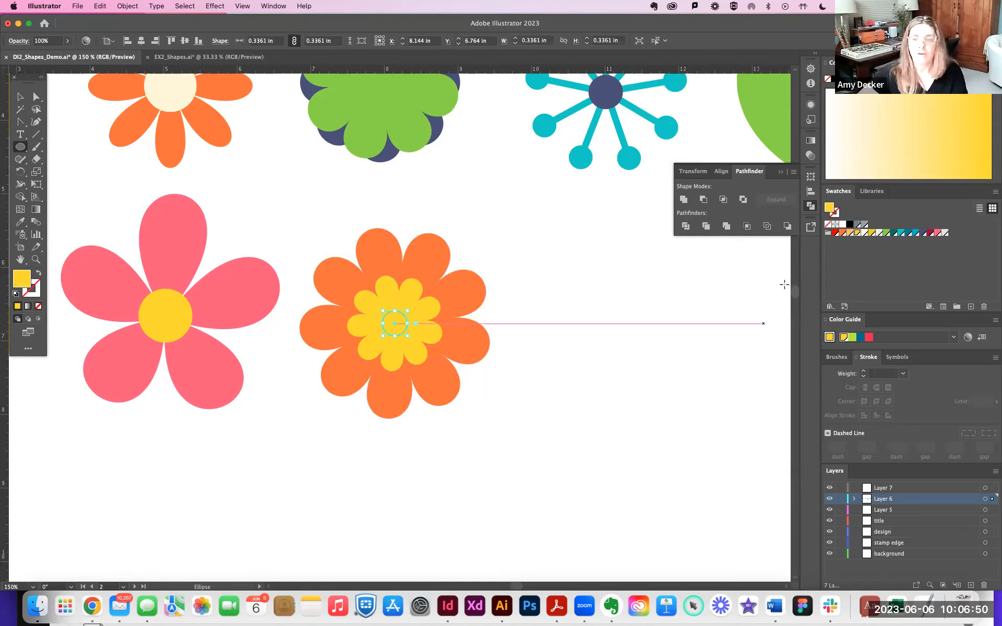
# Fill the centre circle green, deselect it, and screenshot the finished flower.
pyautogui.click(843, 233)
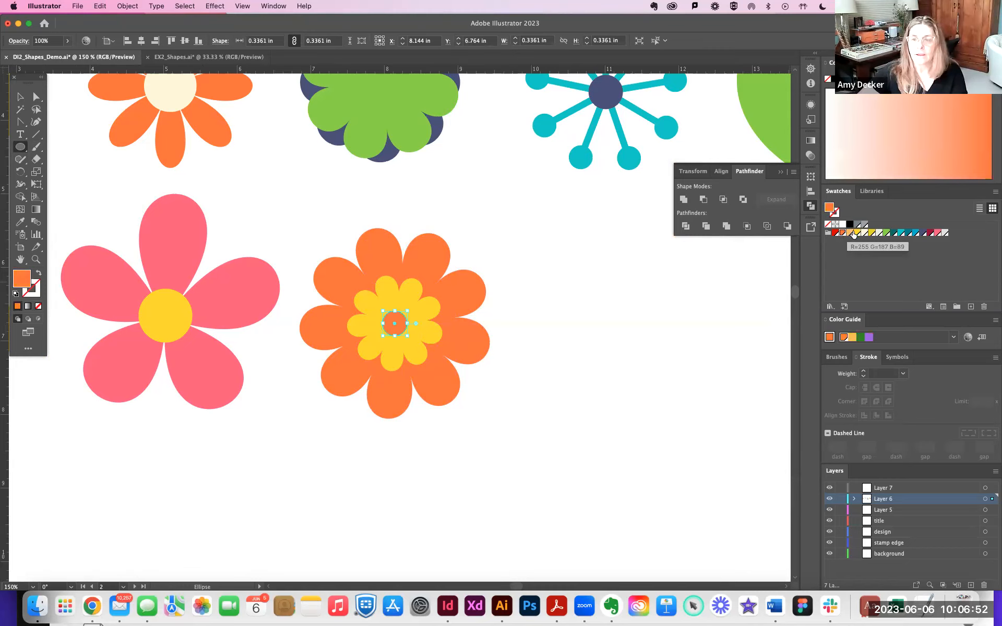
pyautogui.click(872, 233)
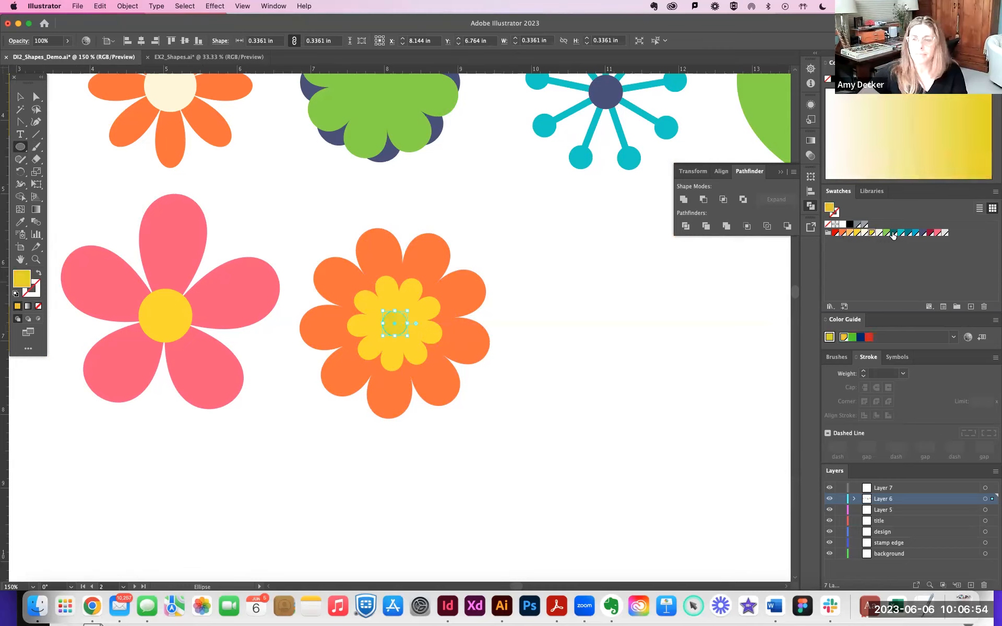
pyautogui.click(887, 233)
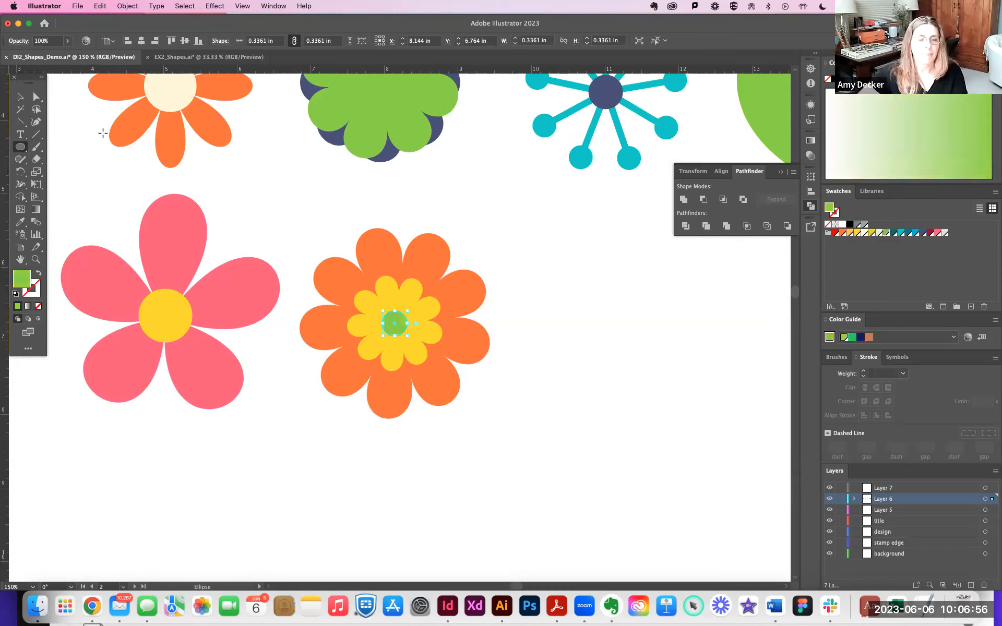
pyautogui.press('v')
pyautogui.click(575, 258)
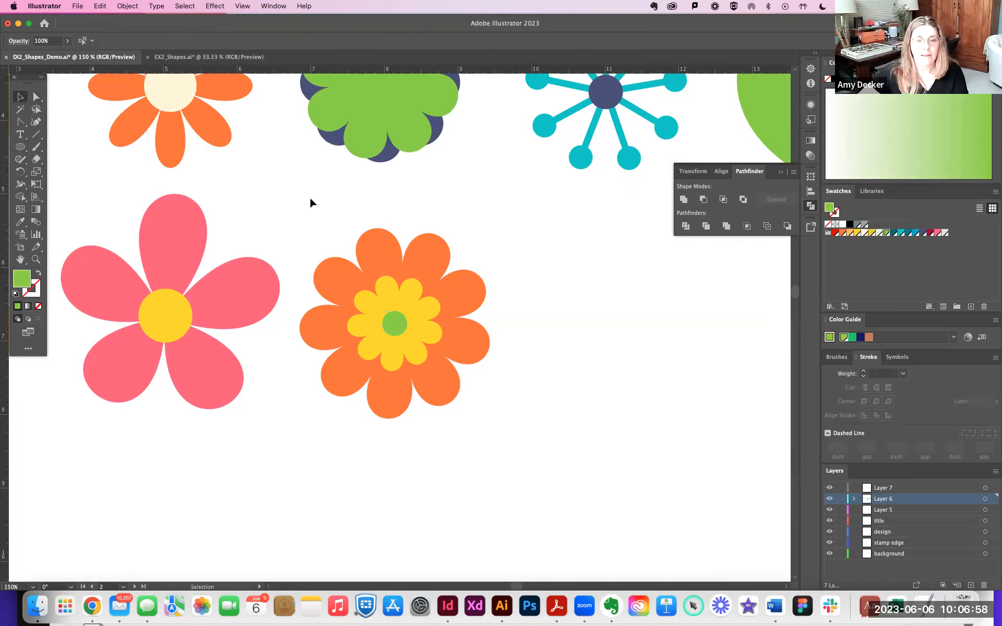
pyautogui.press('super+shift+4')
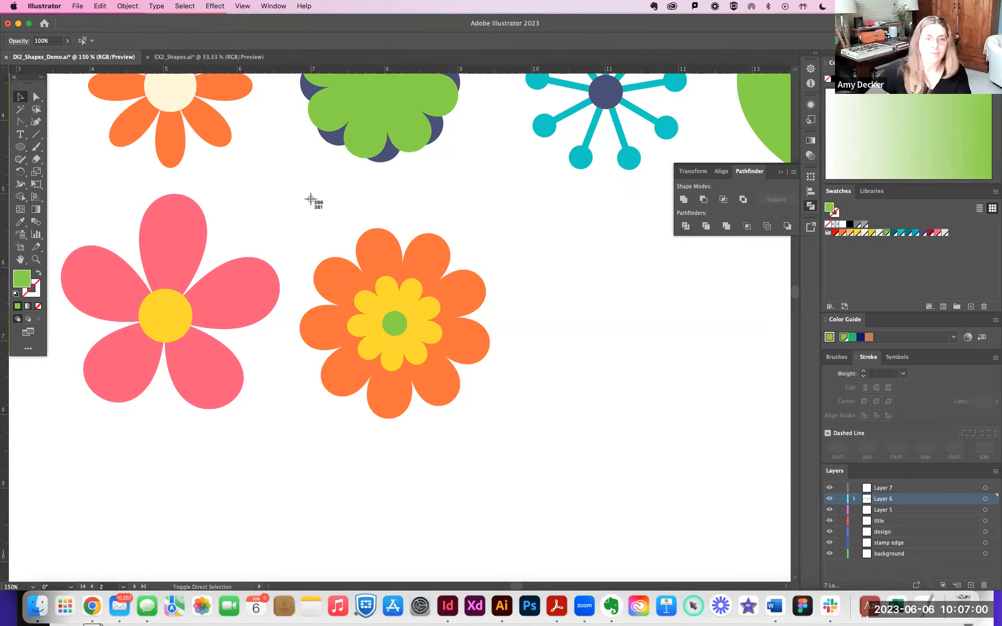
pyautogui.moveTo(295, 191); pyautogui.dragTo(505, 436)
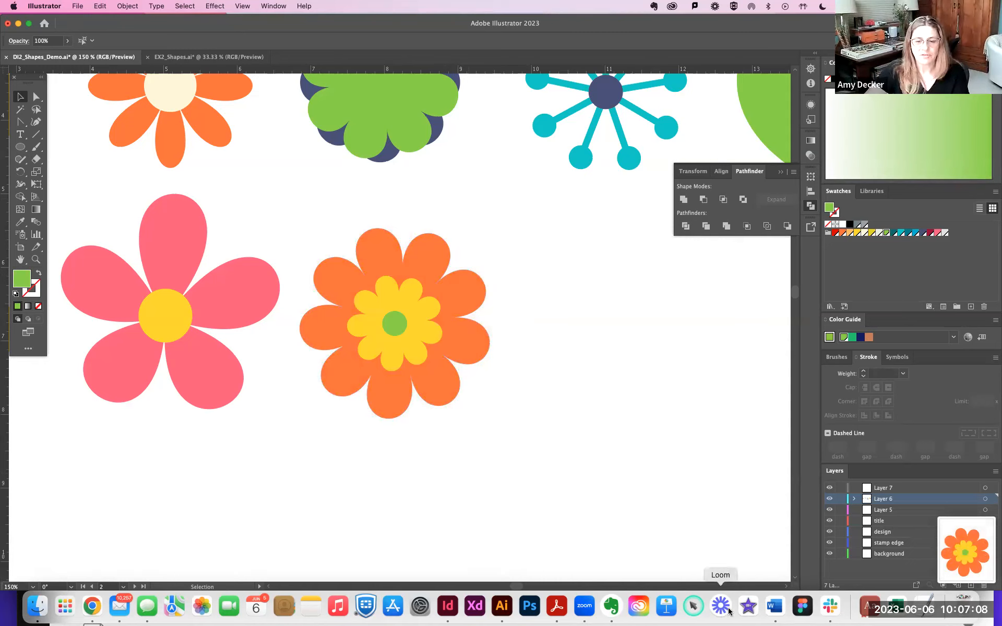
# Switch from Illustrator to another application.
pyautogui.click(836, 615)
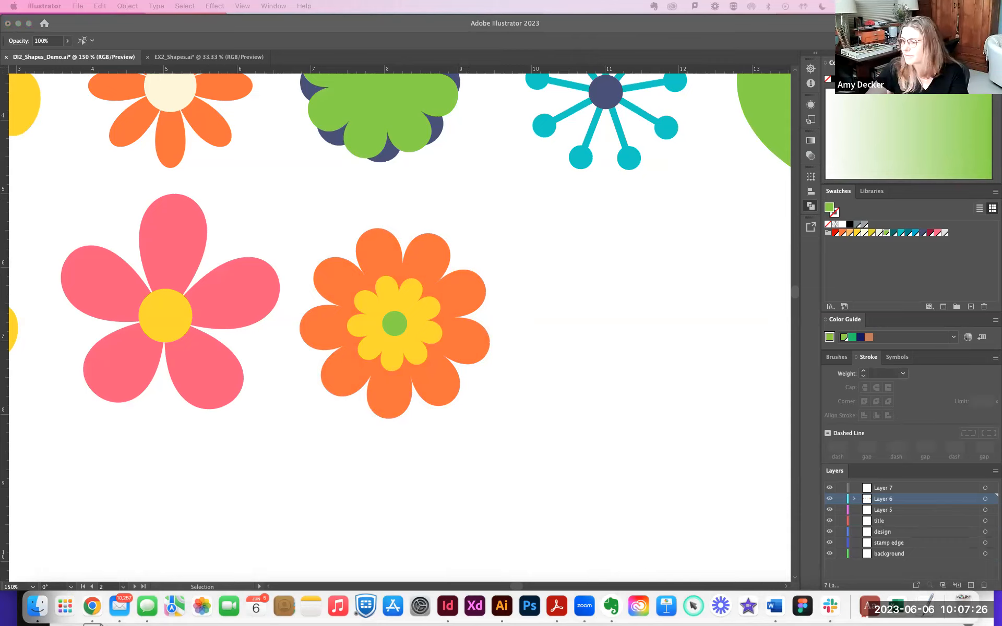
pyautogui.click(38, 606)
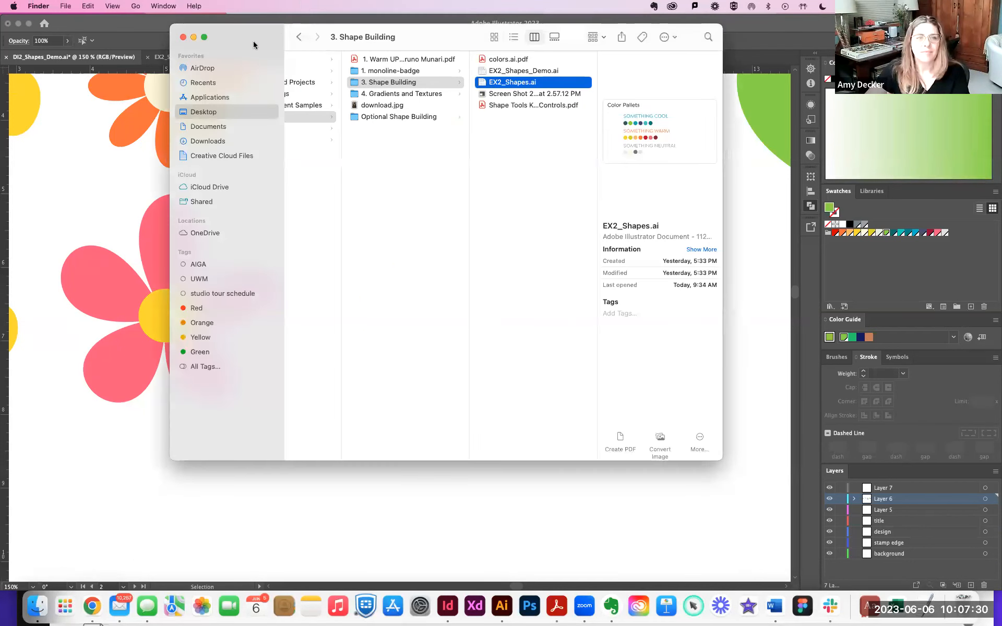
pyautogui.press('super+w')
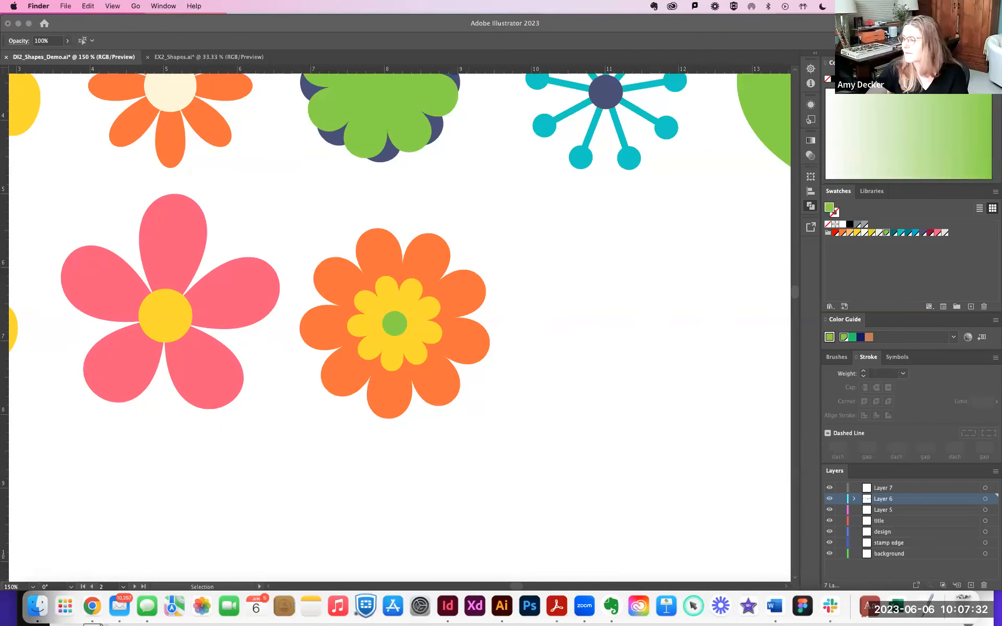
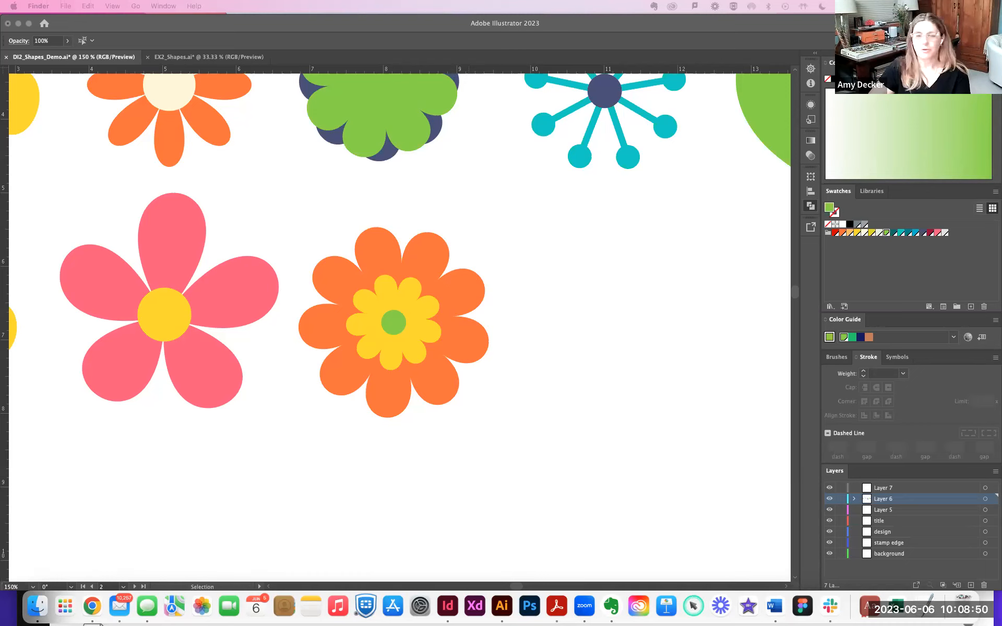
# Bring the Illustrator flower document forward, scroll over the finished flowers, then pull Slack onscreen.
pyautogui.click(539, 343)
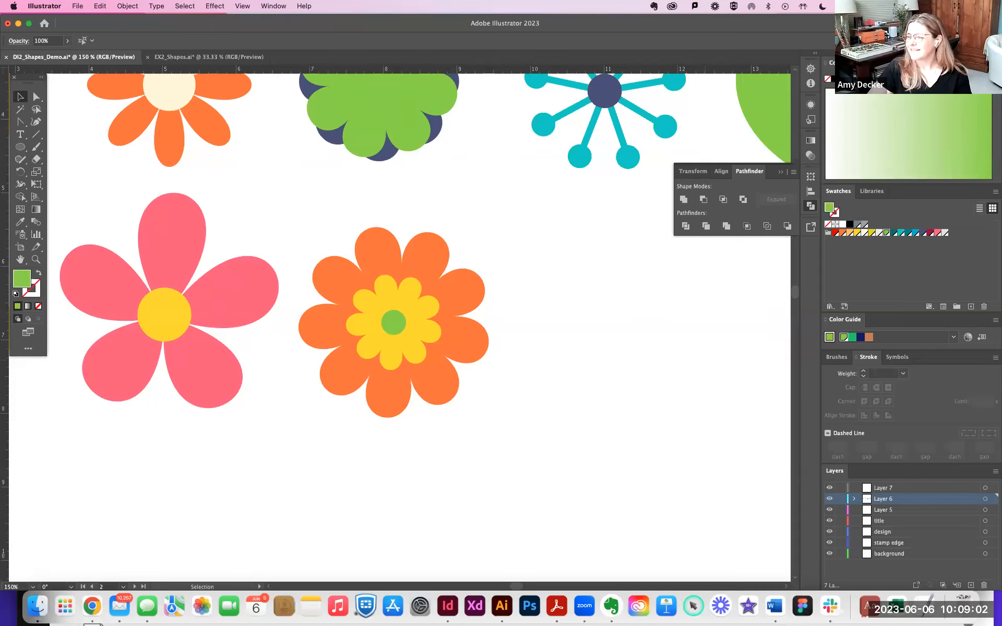
pyautogui.scroll(-5, 610, 339)
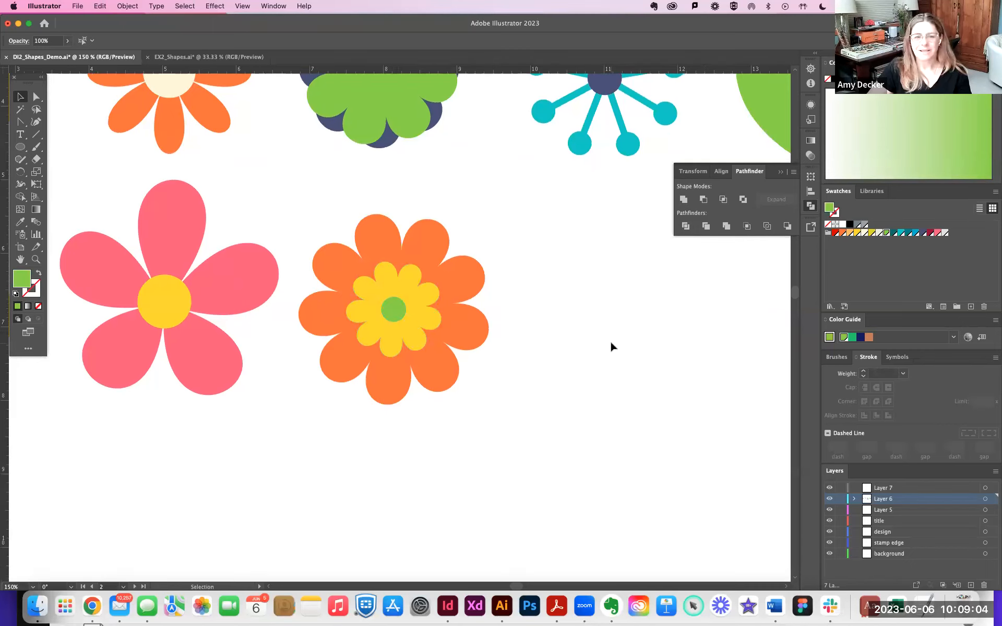
pyautogui.scroll(-8, 610, 344)
pyautogui.scroll(11, 610, 344)
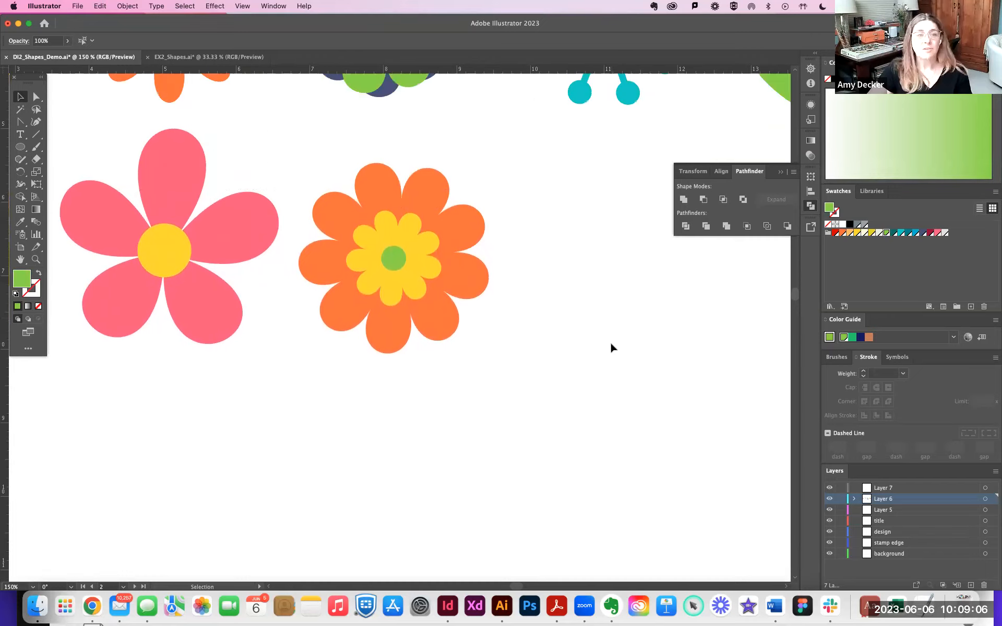
pyautogui.scroll(4, 611, 347)
pyautogui.scroll(-5, 610, 348)
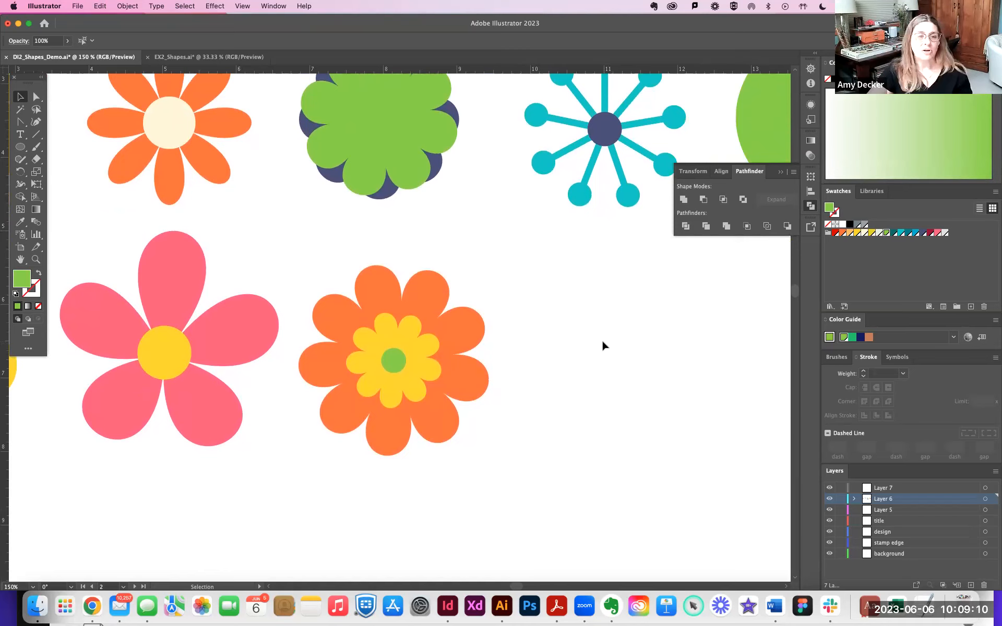
pyautogui.scroll(1, 603, 347)
pyautogui.scroll(3, 603, 347)
pyautogui.scroll(-2, 603, 348)
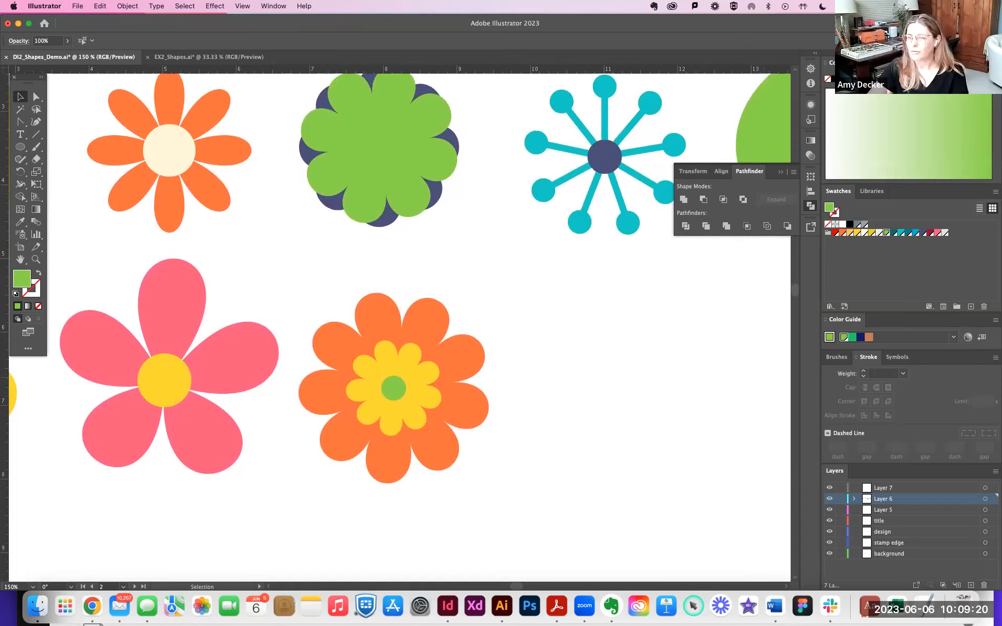
pyautogui.scroll(-1, 499, 308)
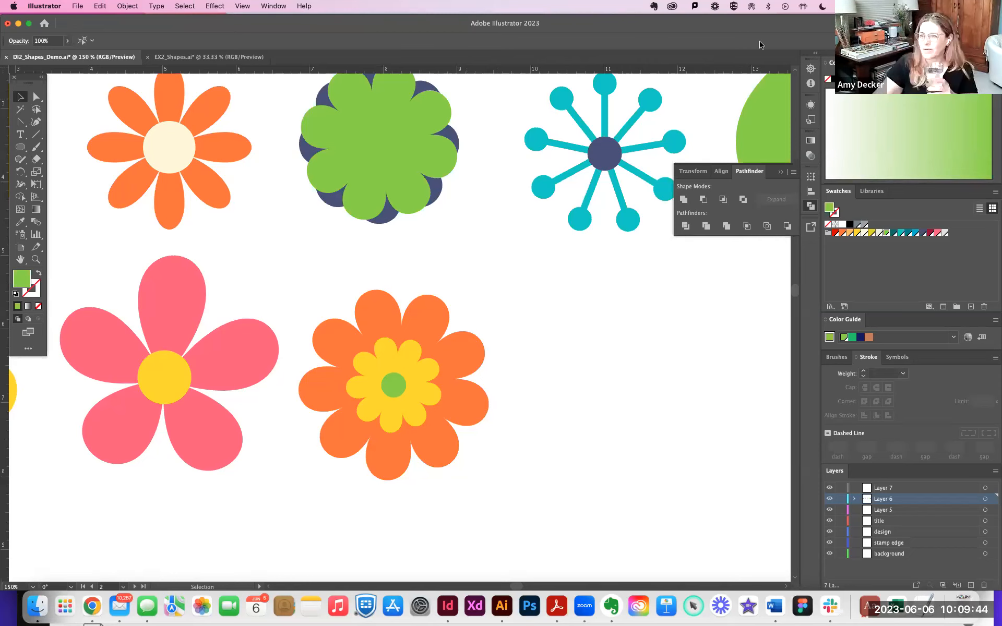
pyautogui.moveTo(1001, 190); pyautogui.dragTo(118, 123)
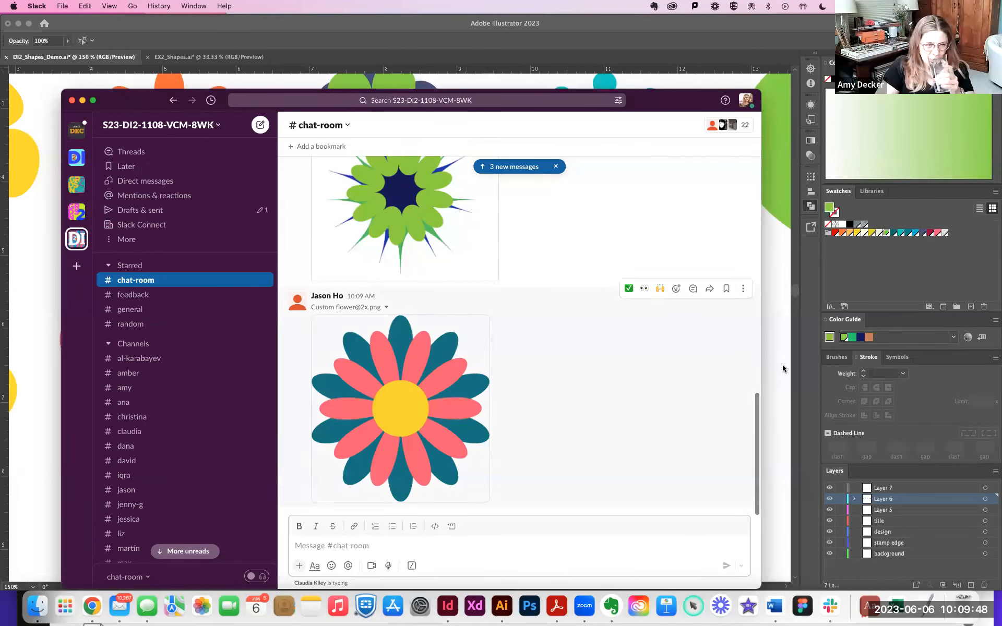
# Move the Slack window into place and scroll up through the #chat-room flower posts.
pyautogui.moveTo(141, 103); pyautogui.dragTo(134, 83)
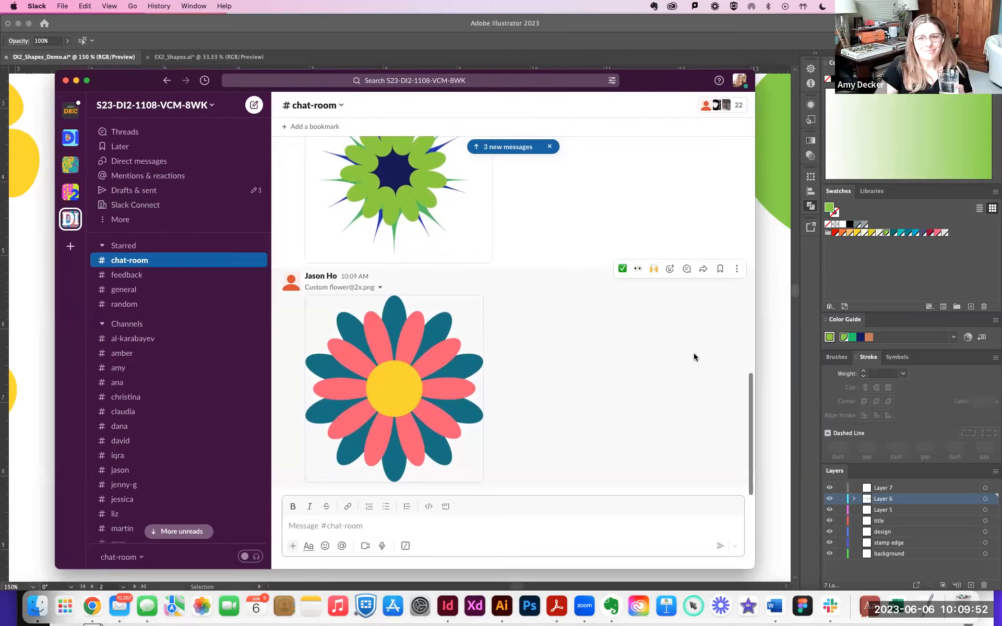
pyautogui.moveTo(752, 407); pyautogui.dragTo(815, 482)
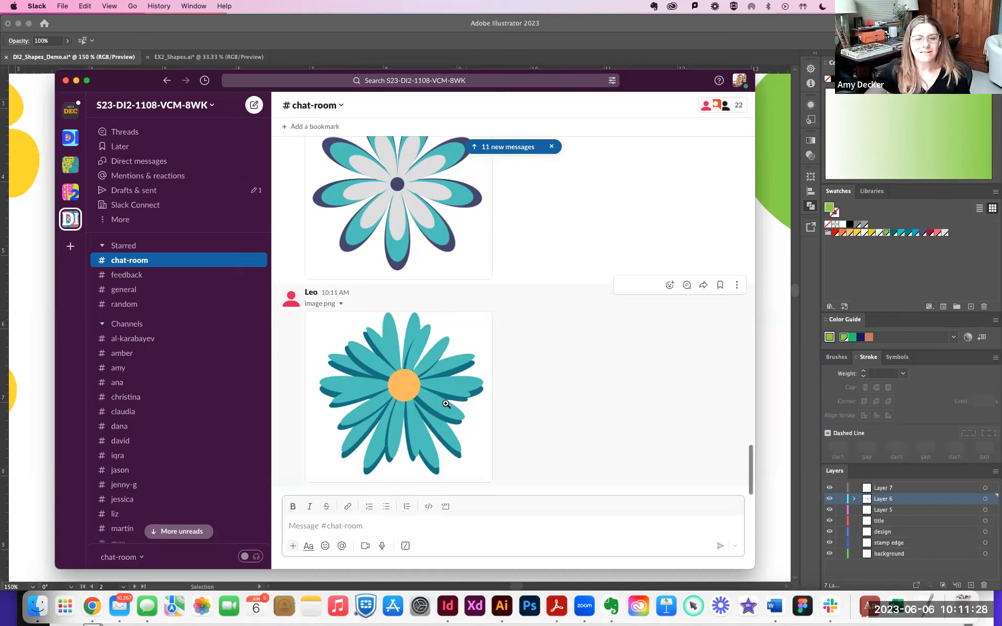
pyautogui.scroll(5, 446, 405)
pyautogui.scroll(5, 449, 406)
pyautogui.scroll(10, 451, 408)
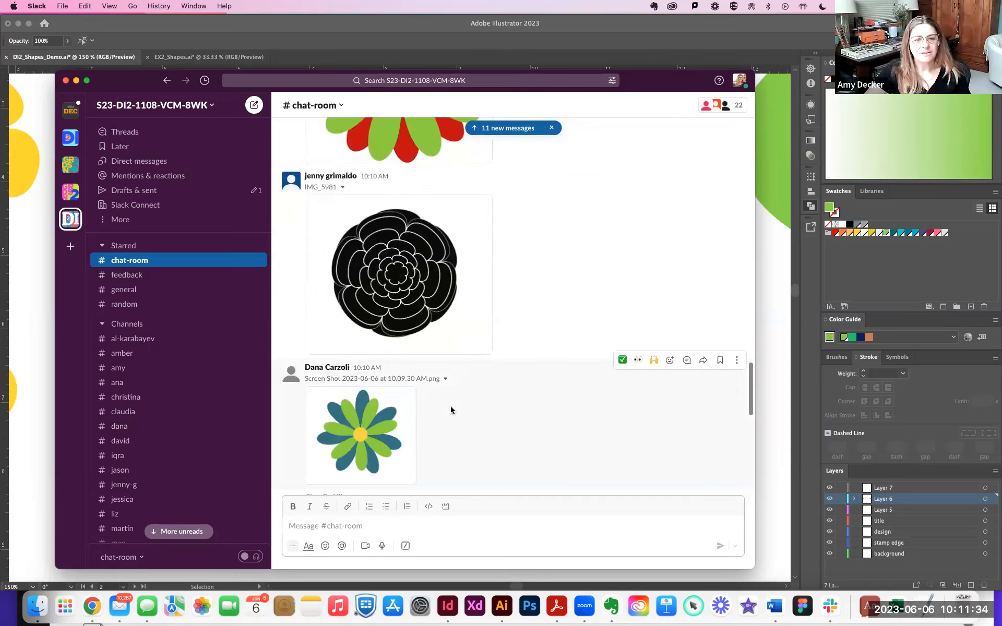
pyautogui.scroll(-2, 451, 411)
pyautogui.scroll(-1, 451, 410)
pyautogui.scroll(-10, 451, 410)
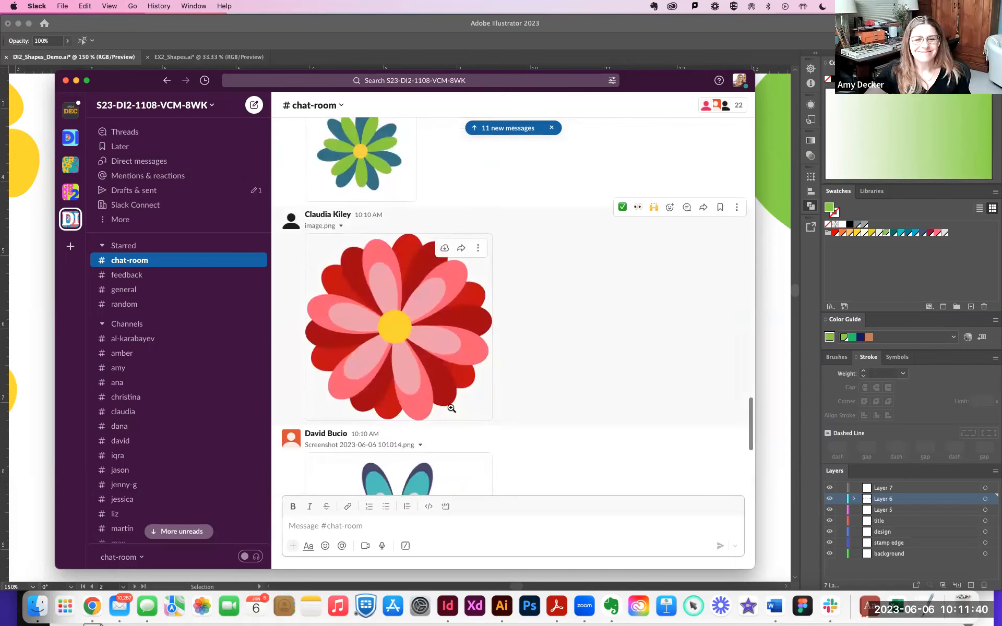
pyautogui.scroll(-15, 451, 409)
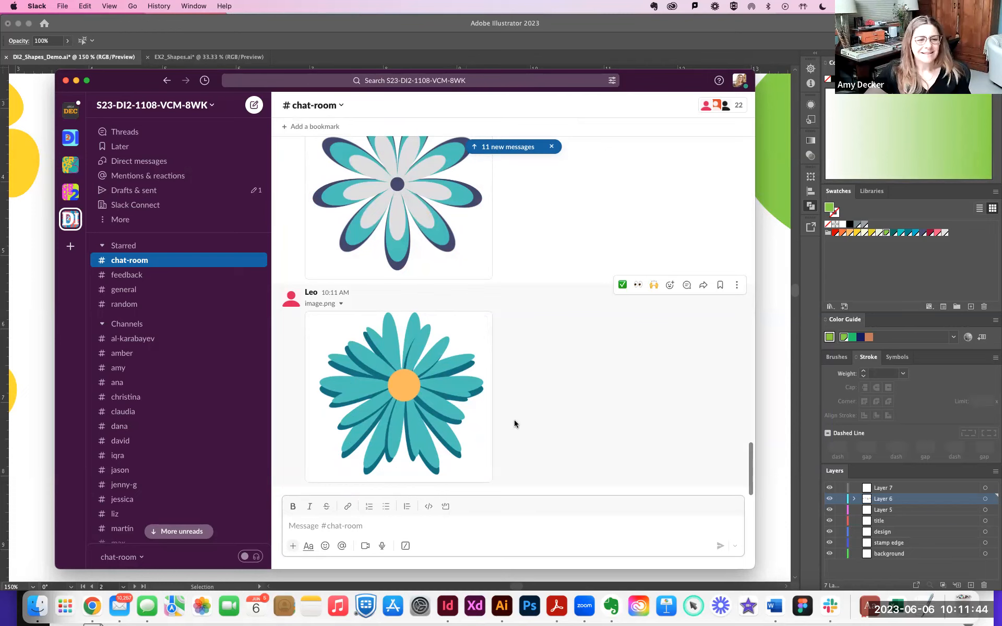
pyautogui.scroll(10, 515, 420)
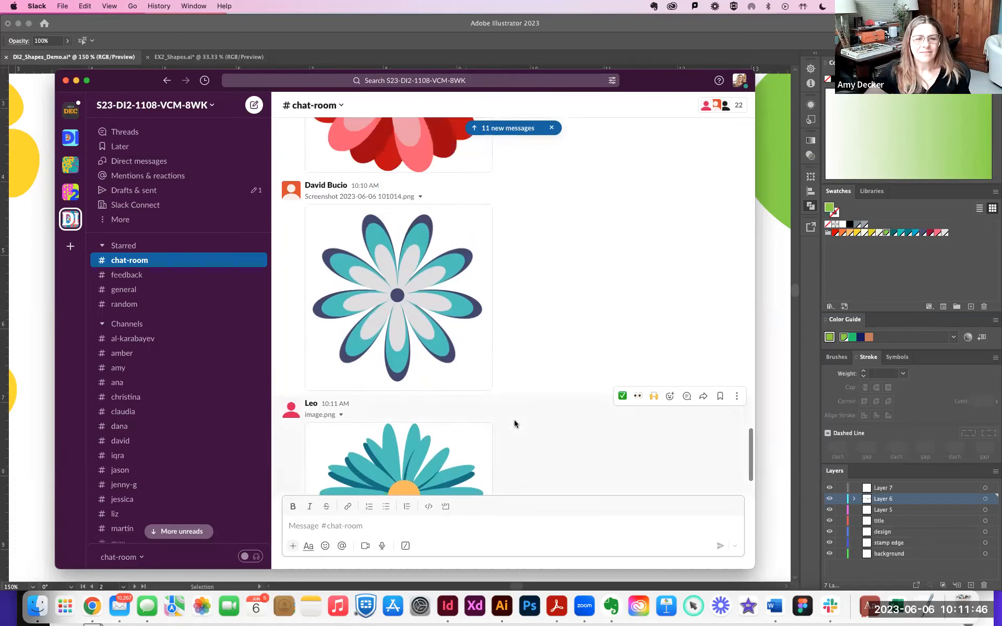
pyautogui.scroll(6, 515, 424)
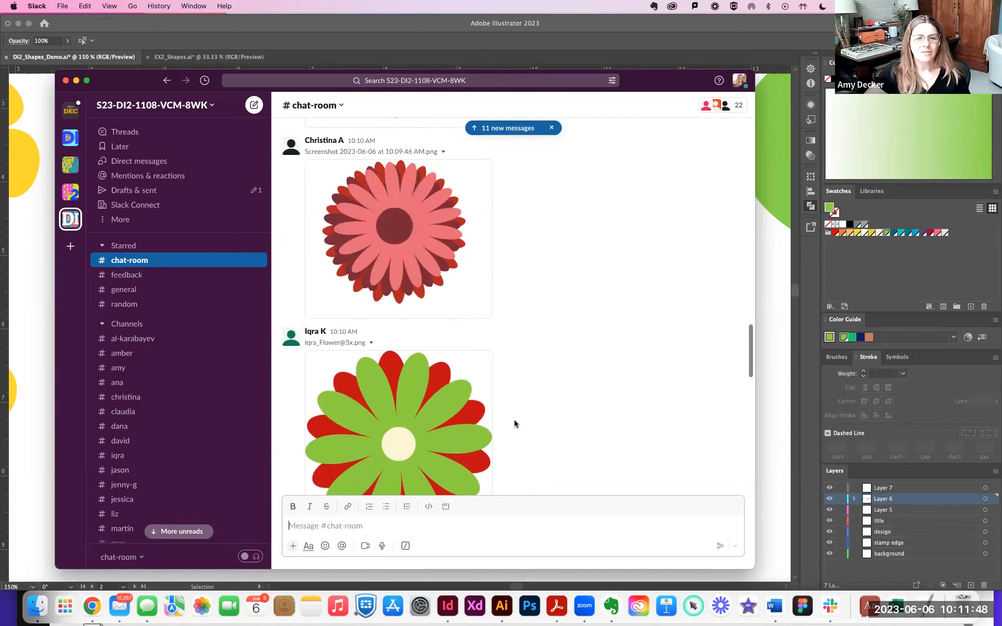
pyautogui.scroll(3, 515, 424)
pyautogui.scroll(10, 515, 424)
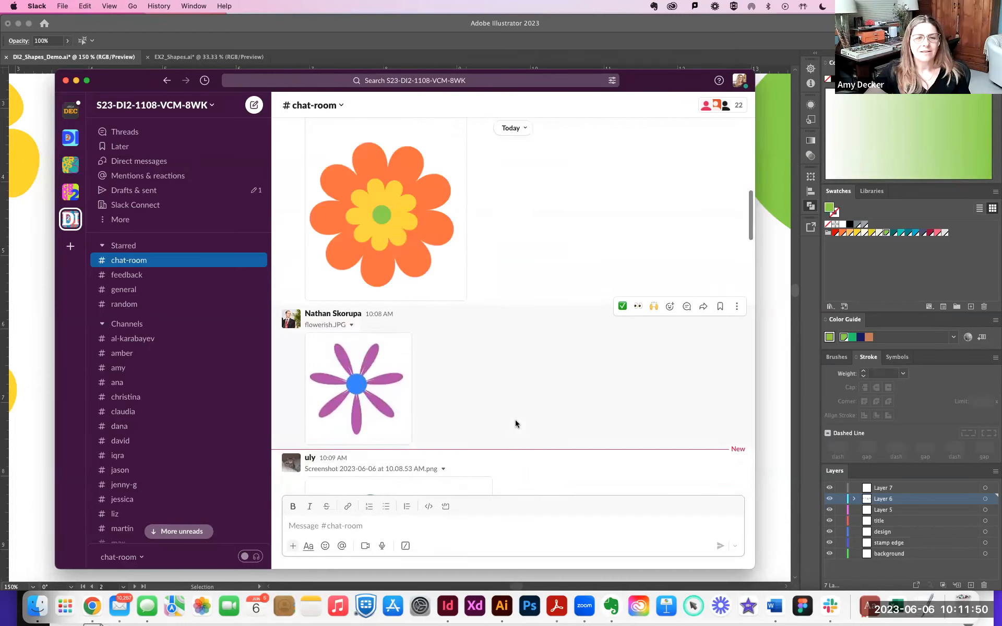
pyautogui.scroll(-15, 515, 424)
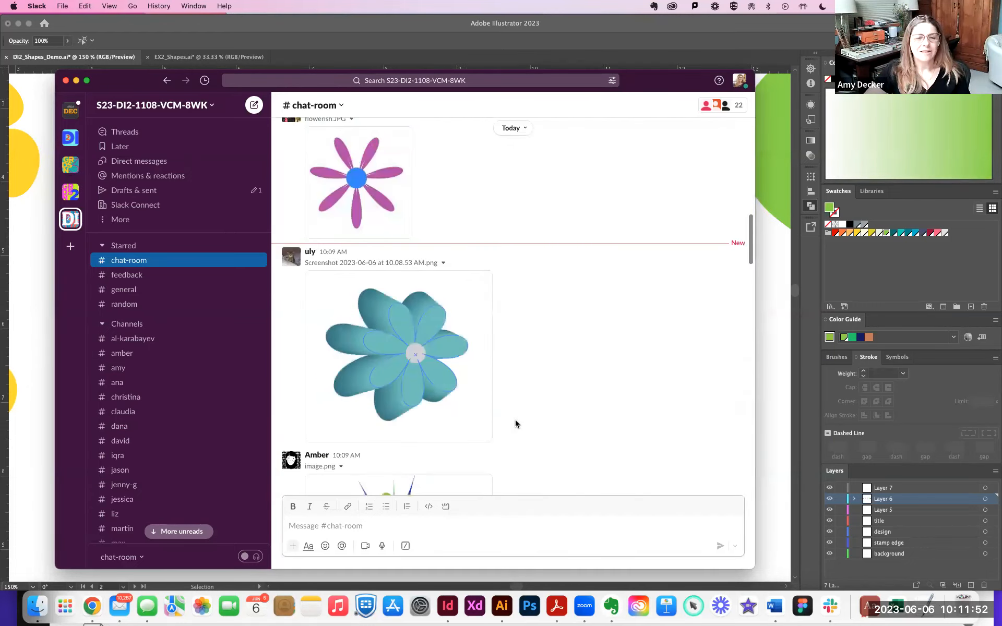
pyautogui.scroll(-15, 515, 424)
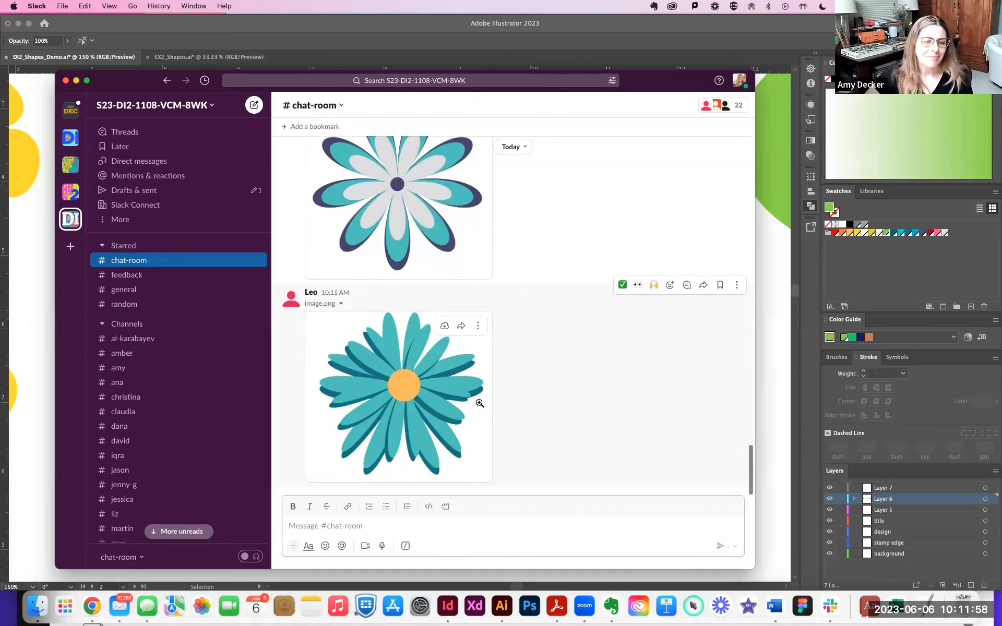
pyautogui.moveTo(183, 84); pyautogui.dragTo(233, 73)
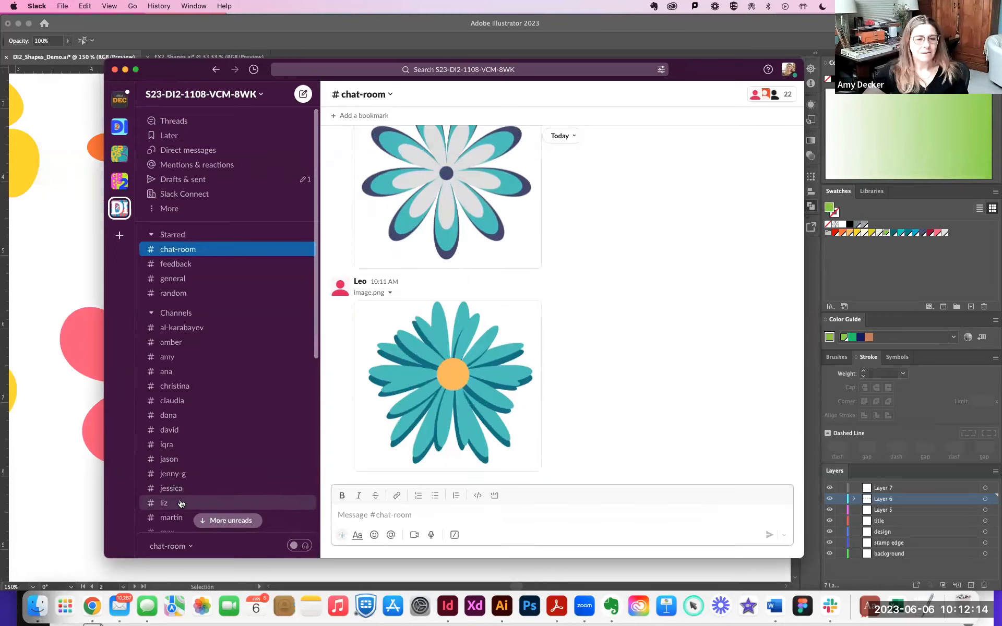
pyautogui.scroll(10, 588, 438)
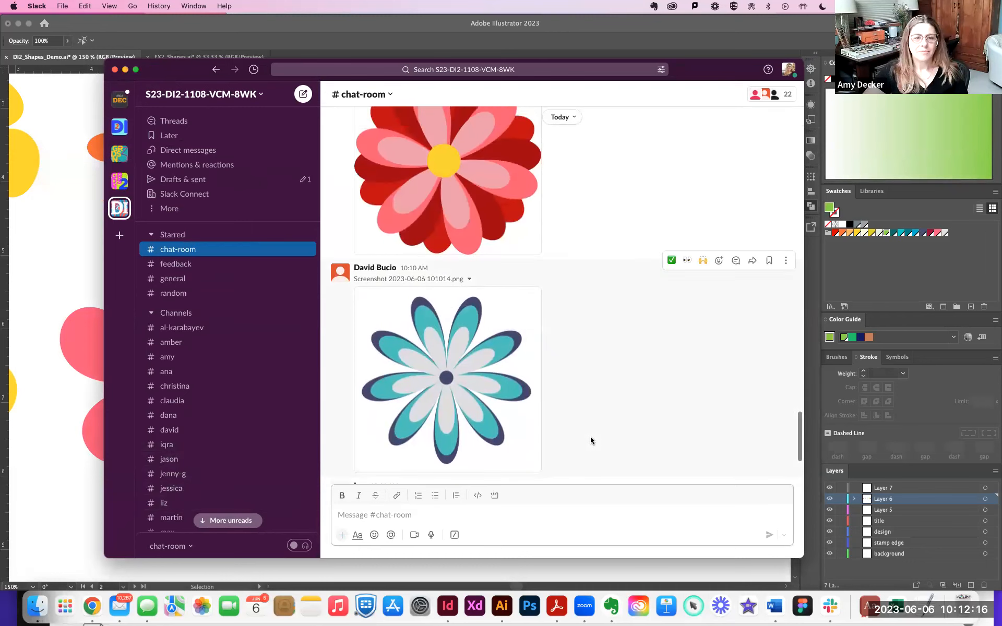
pyautogui.scroll(10, 591, 441)
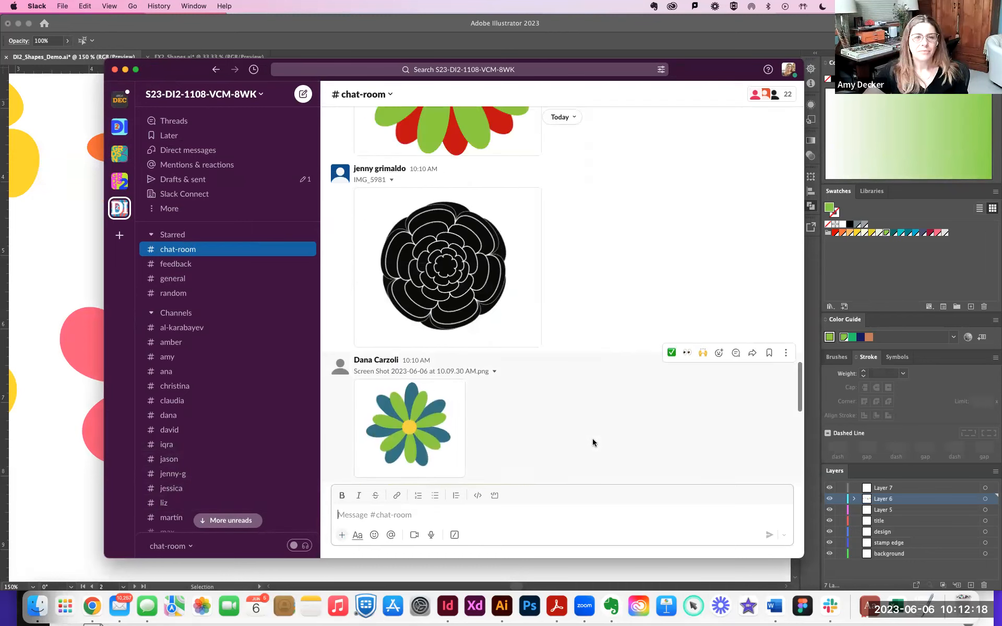
pyautogui.scroll(10, 595, 443)
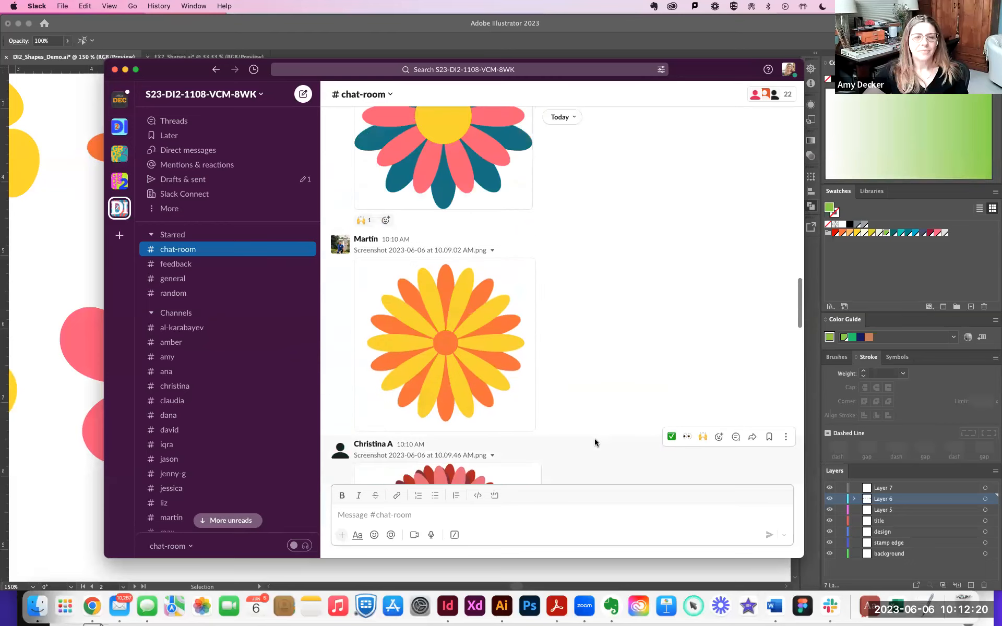
pyautogui.scroll(10, 596, 441)
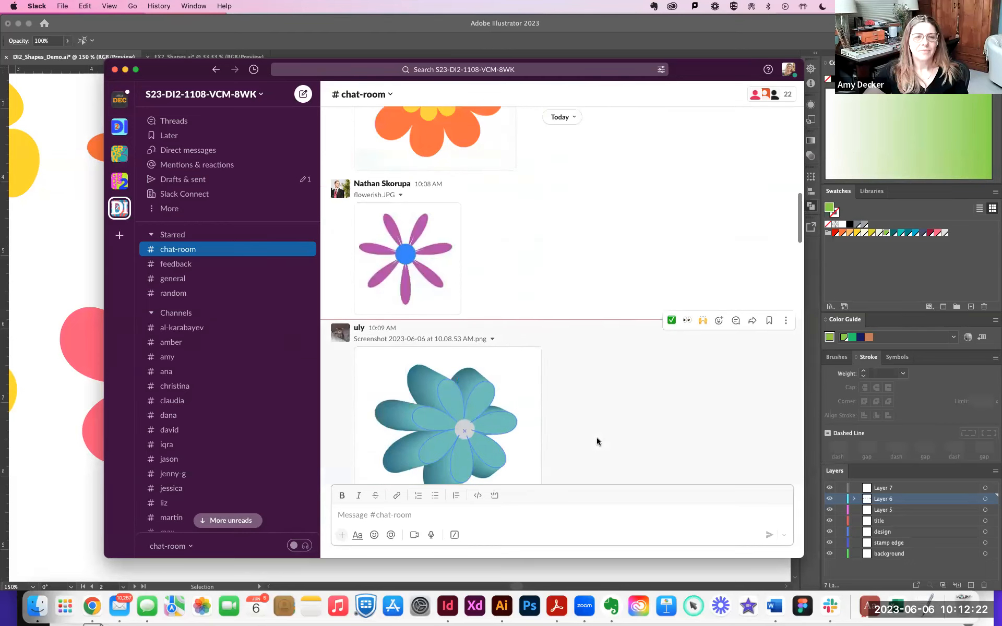
pyautogui.scroll(8, 600, 441)
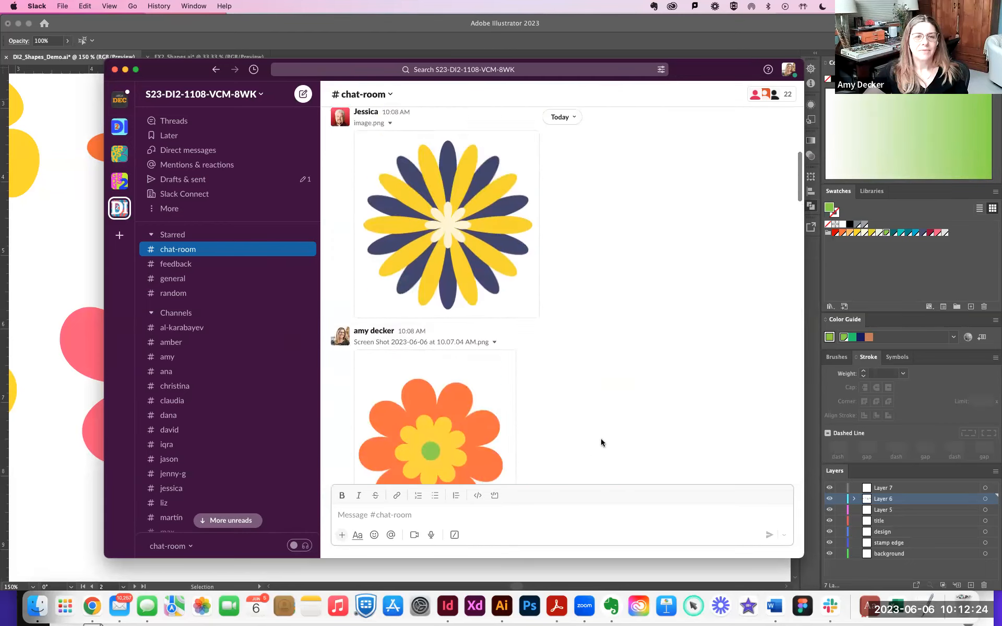
pyautogui.scroll(-20, 604, 443)
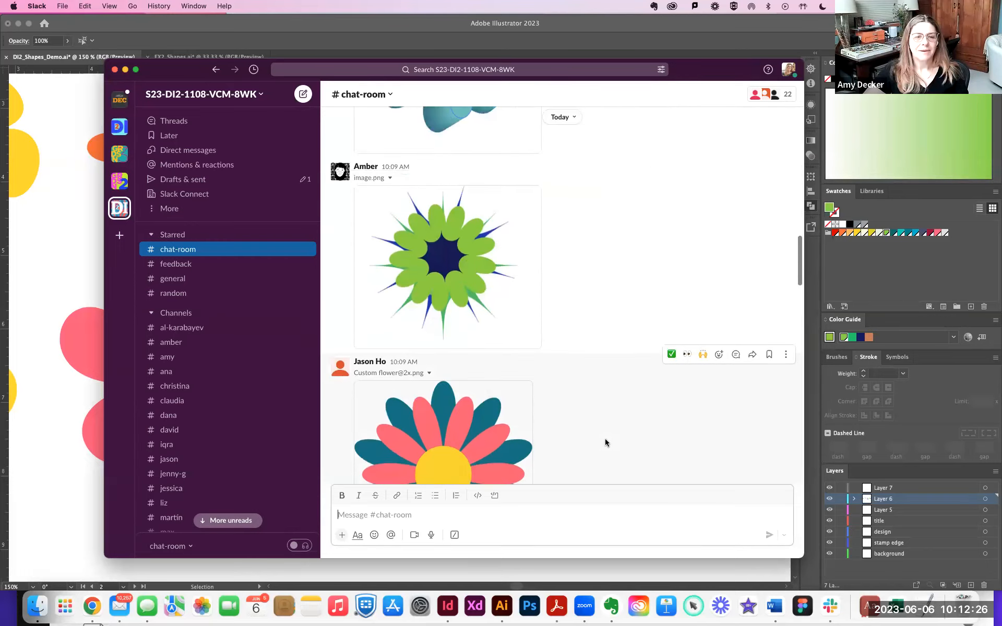
pyautogui.scroll(-1, 606, 439)
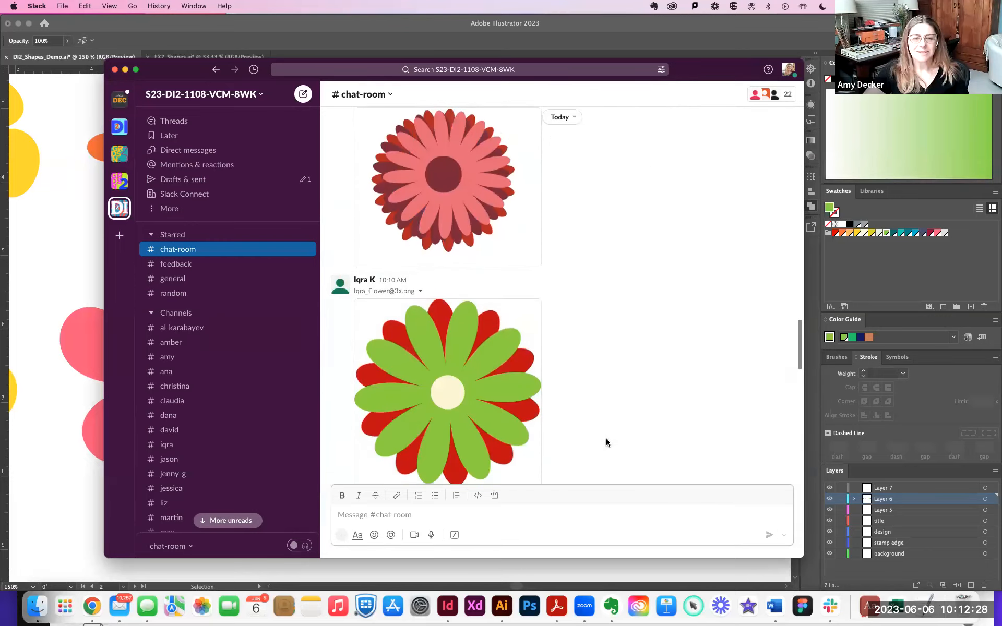
pyautogui.scroll(3, 607, 439)
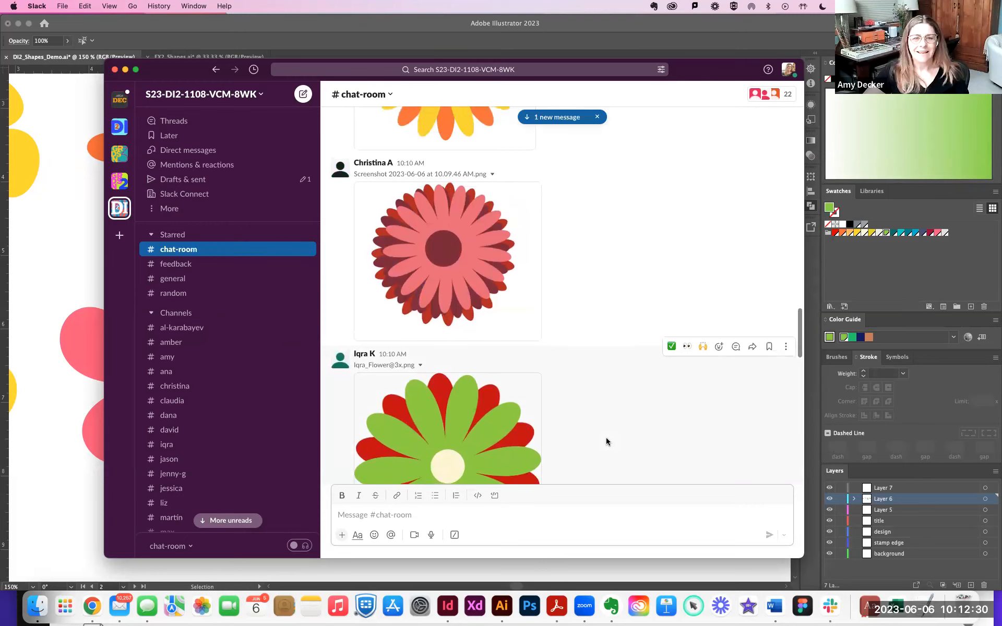
pyautogui.scroll(-8, 607, 442)
pyautogui.scroll(-15, 607, 442)
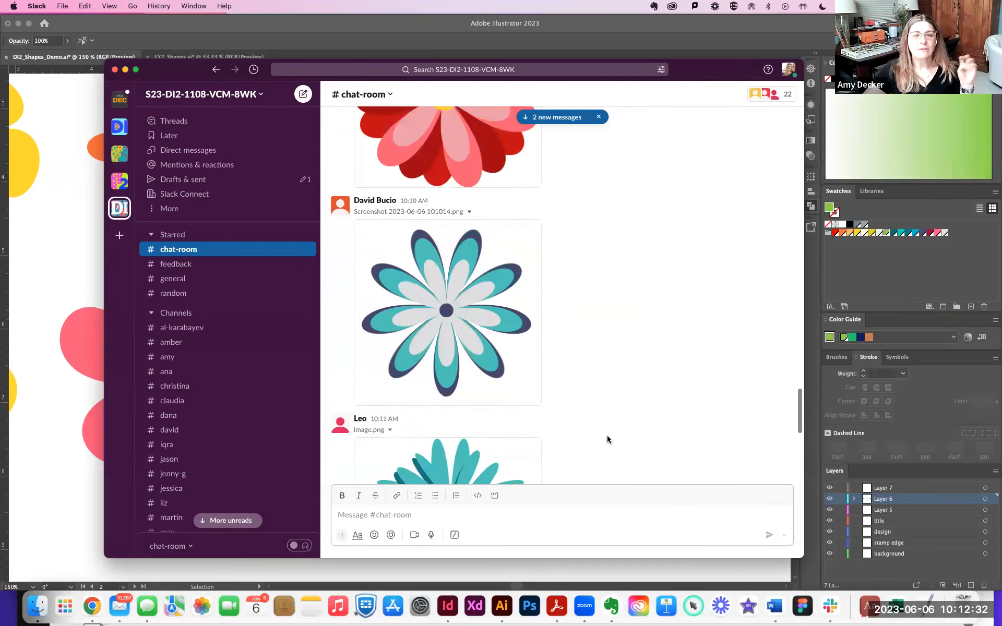
pyautogui.scroll(-7, 608, 440)
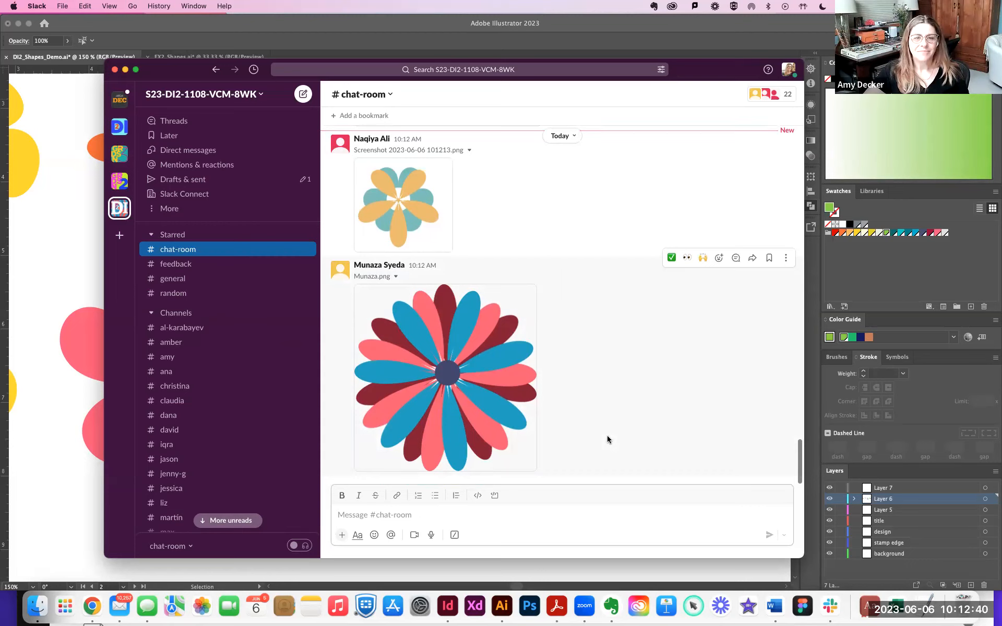
pyautogui.scroll(2, 607, 436)
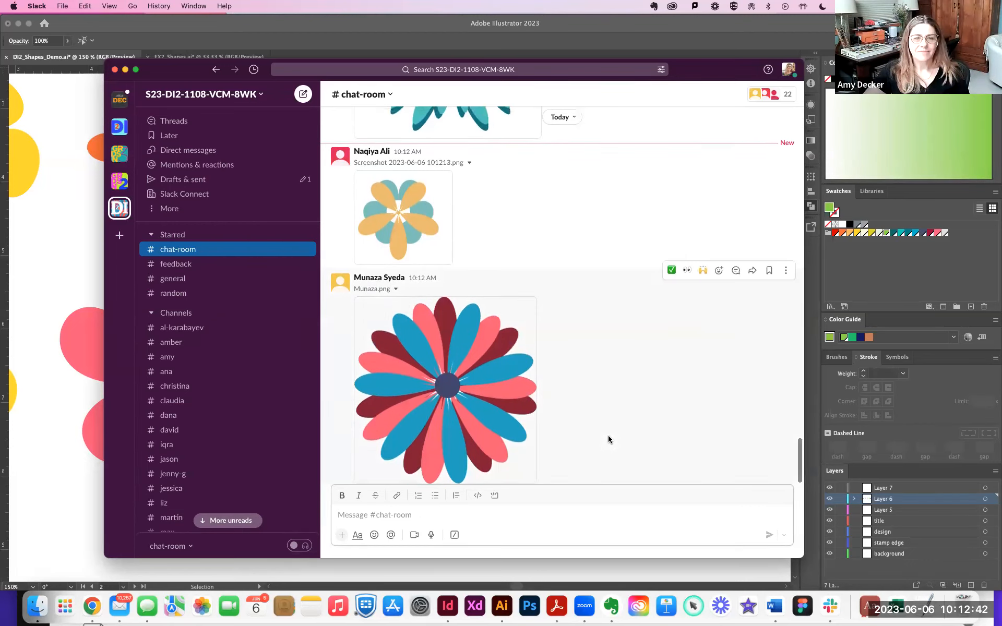
pyautogui.scroll(4, 609, 440)
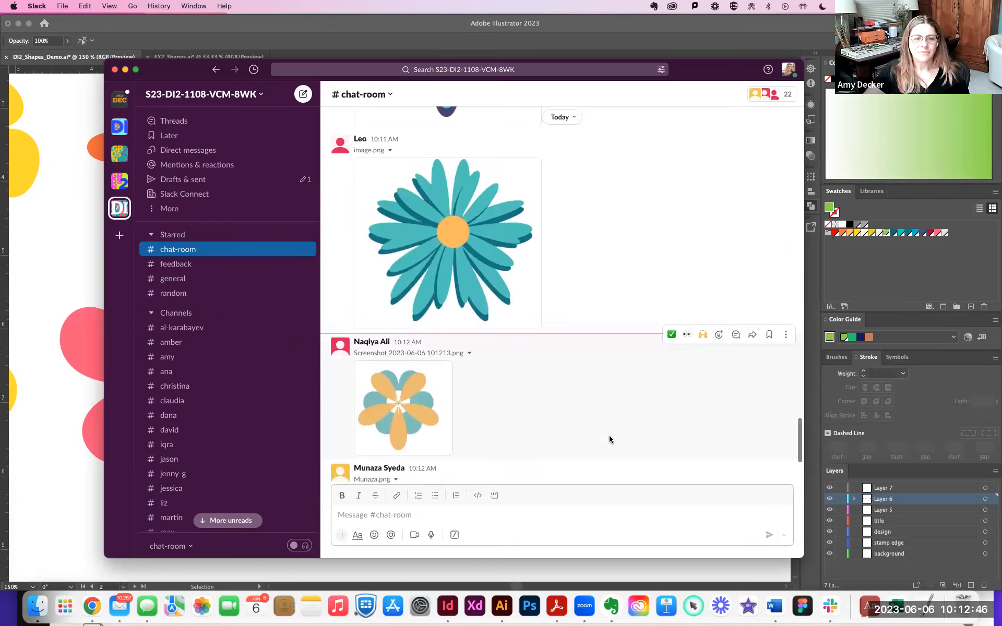
pyautogui.scroll(-5, 609, 440)
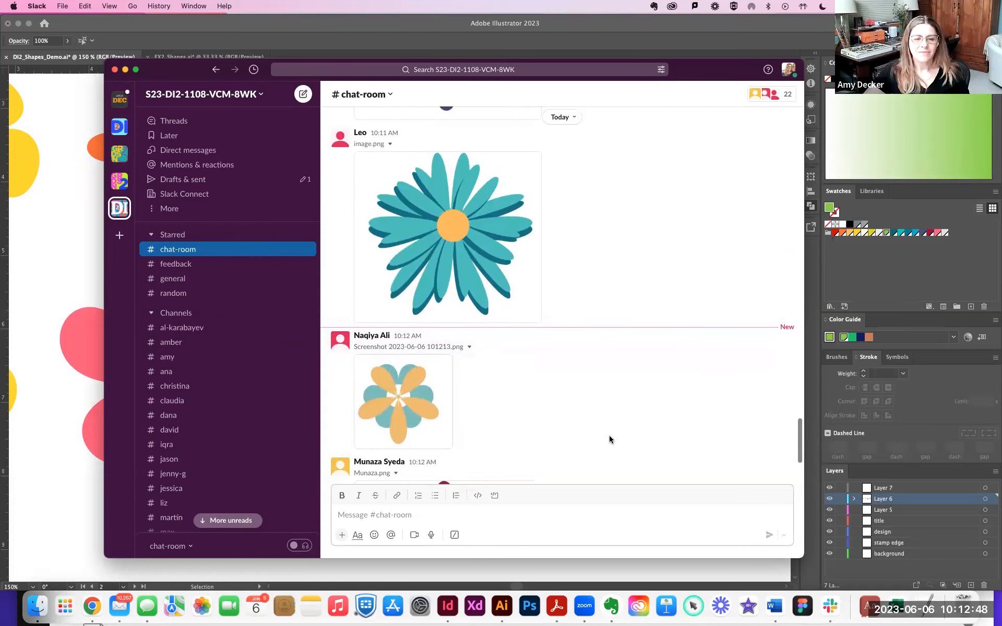
pyautogui.moveTo(173, 70); pyautogui.dragTo(288, 69)
# Shift the Slack window aside and scroll the #chat-room posts to the cream layered flower.
pyautogui.moveTo(548, 70); pyautogui.dragTo(270, 89)
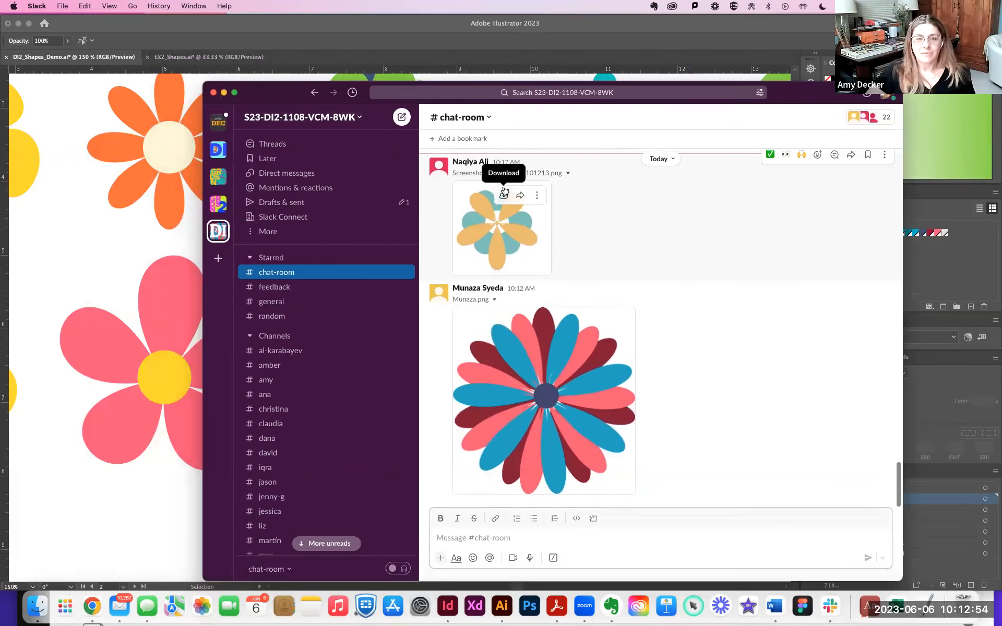
pyautogui.scroll(2, 601, 277)
pyautogui.scroll(3, 601, 276)
pyautogui.scroll(-4, 601, 277)
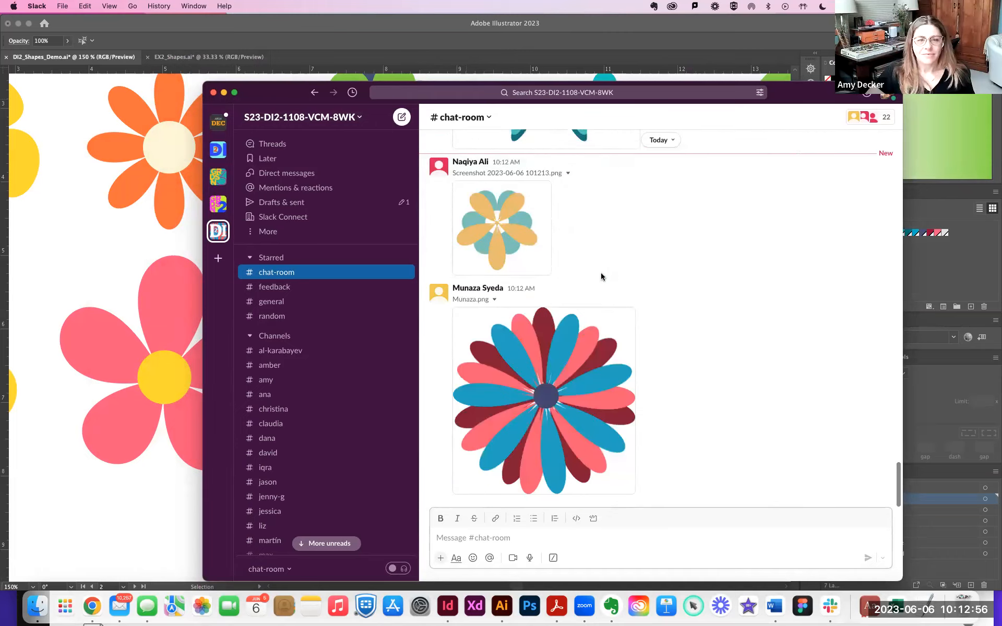
pyautogui.scroll(10, 601, 276)
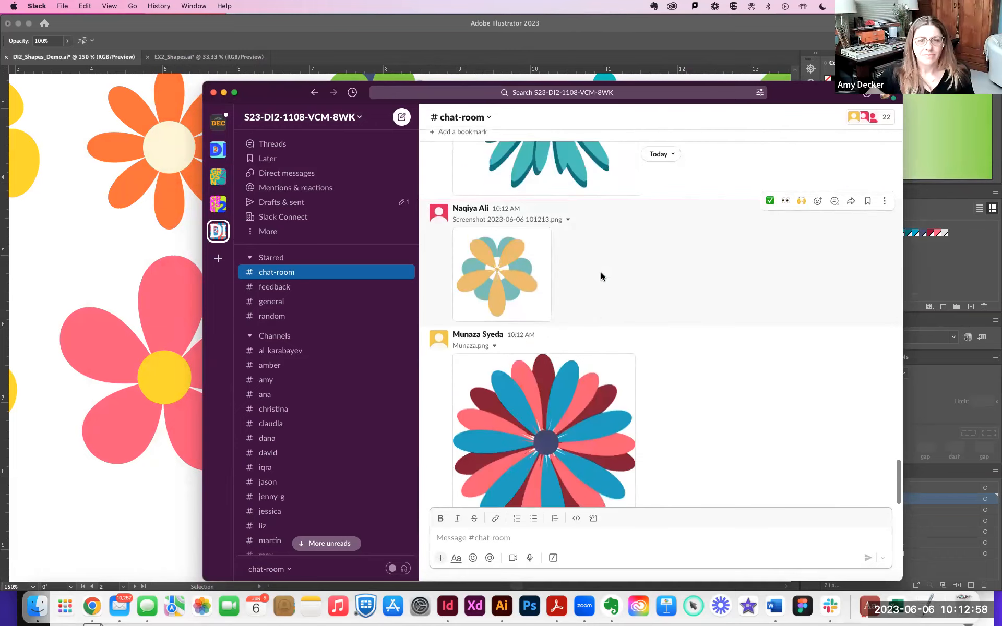
pyautogui.scroll(10, 601, 273)
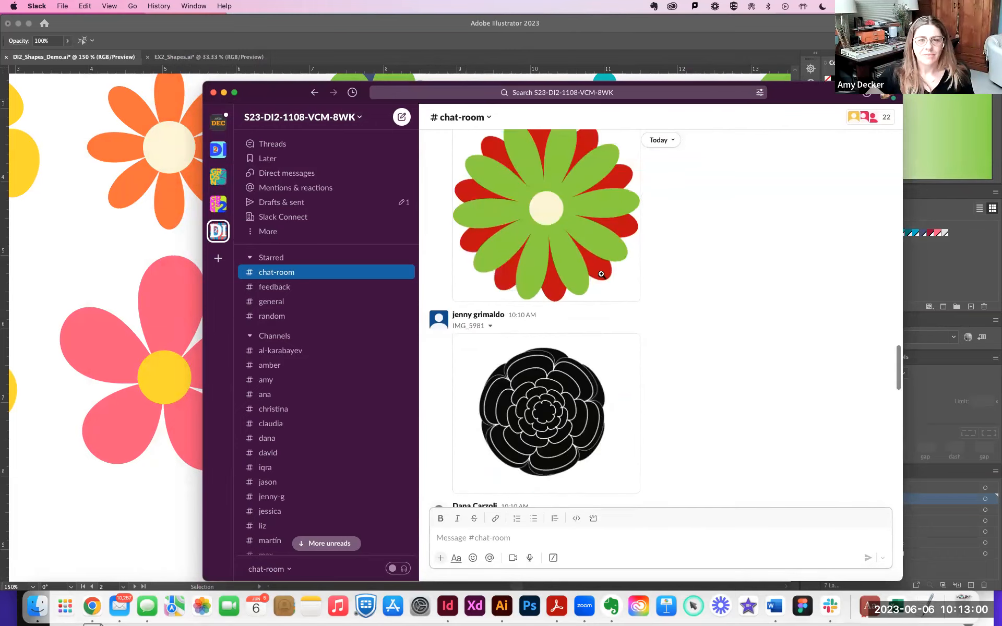
pyautogui.scroll(-8, 601, 274)
pyautogui.scroll(-8, 601, 274)
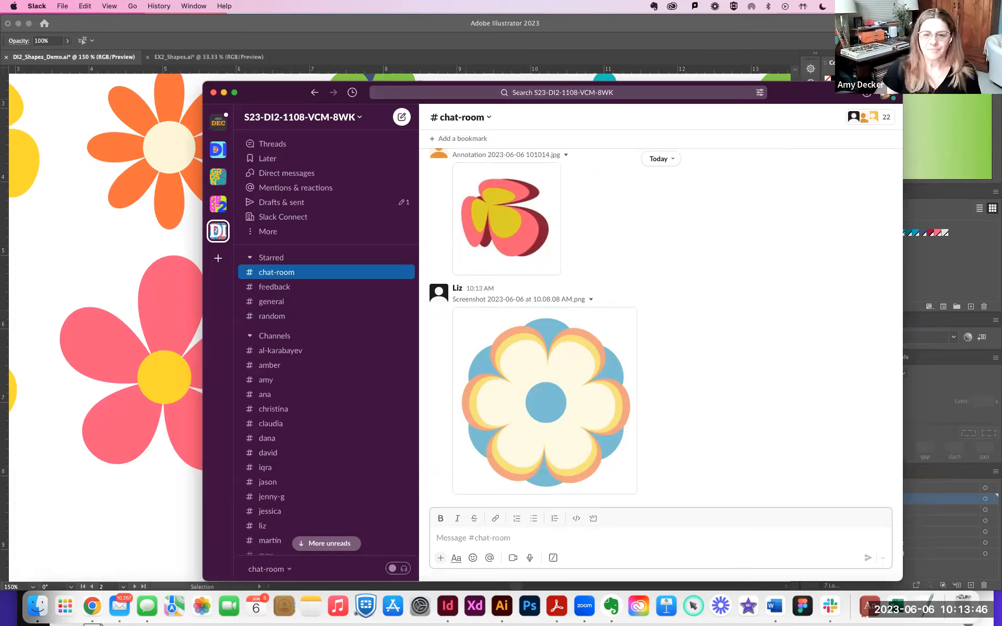
pyautogui.scroll(5, 623, 358)
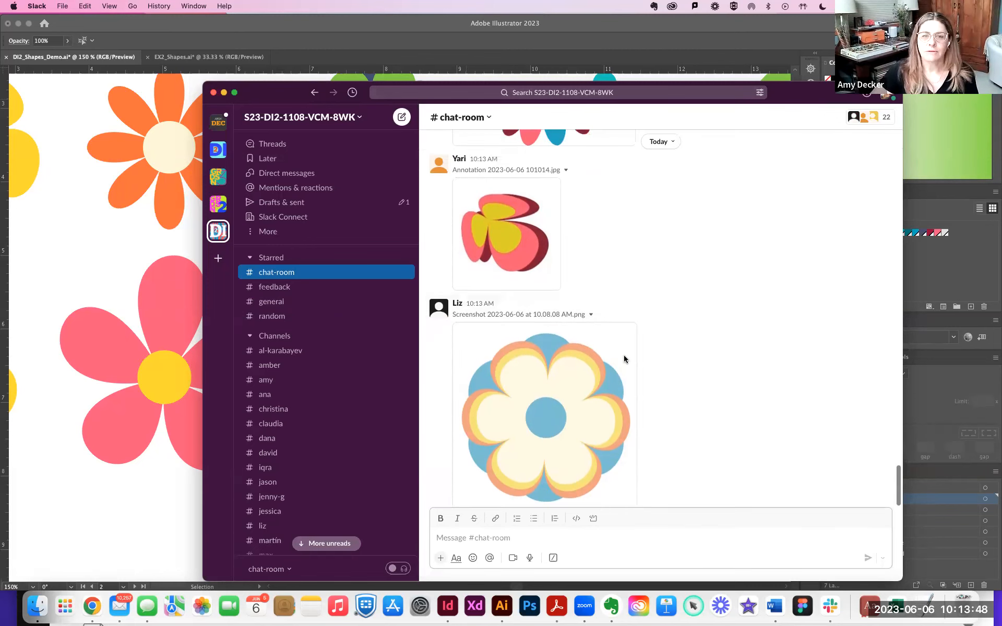
pyautogui.scroll(1, 627, 356)
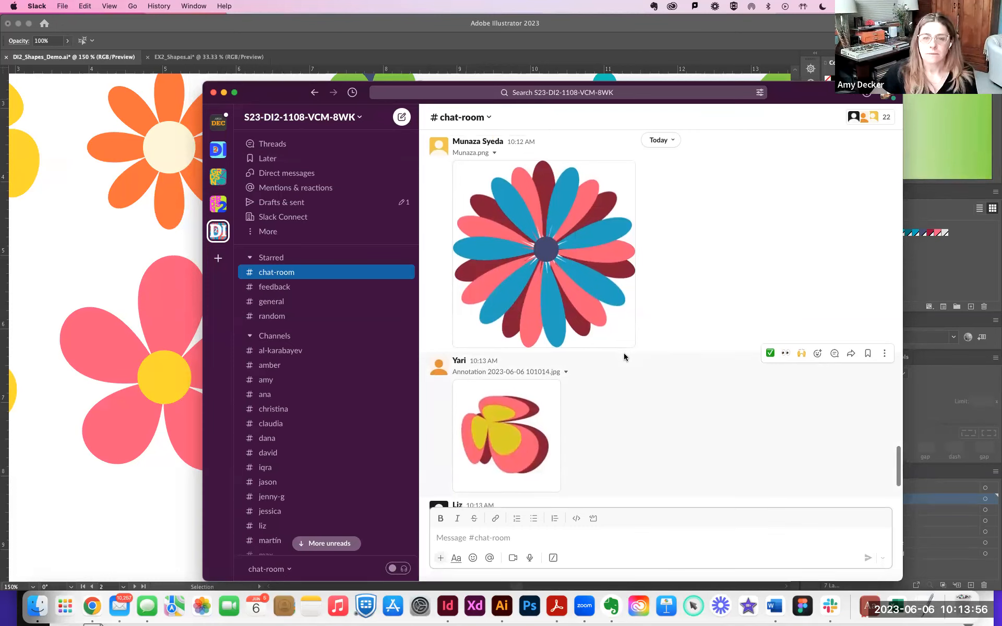
pyautogui.scroll(-5, 624, 357)
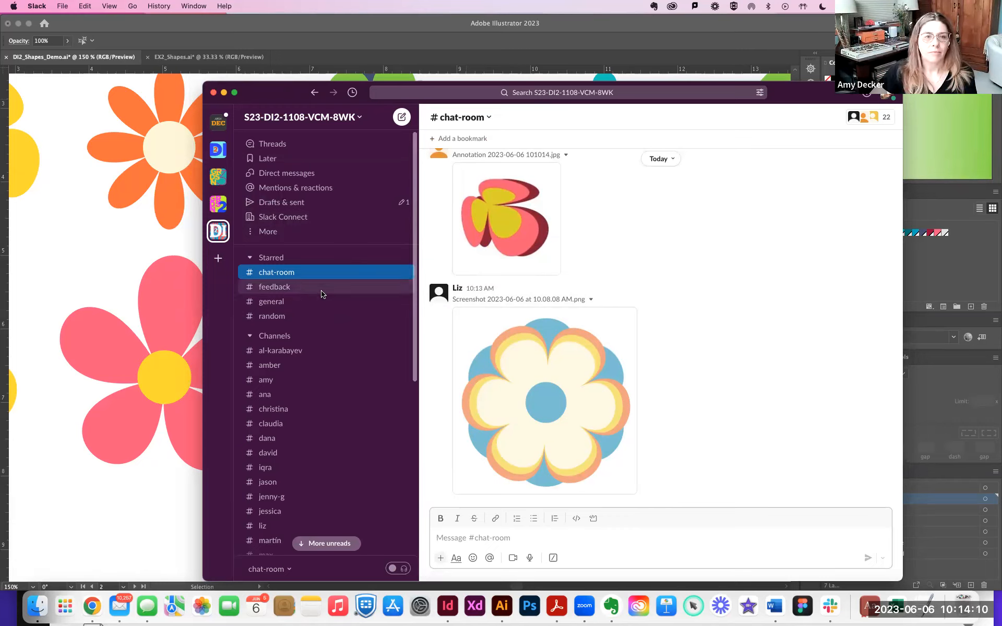
pyautogui.scroll(-5, 320, 291)
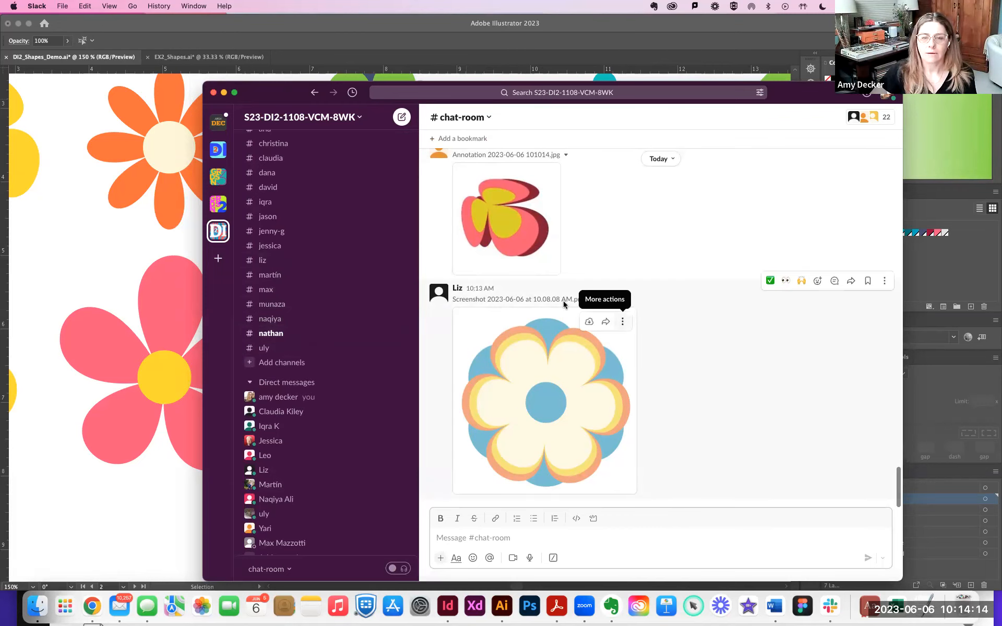
pyautogui.scroll(10, 564, 304)
pyautogui.scroll(5, 563, 301)
pyautogui.scroll(-15, 540, 288)
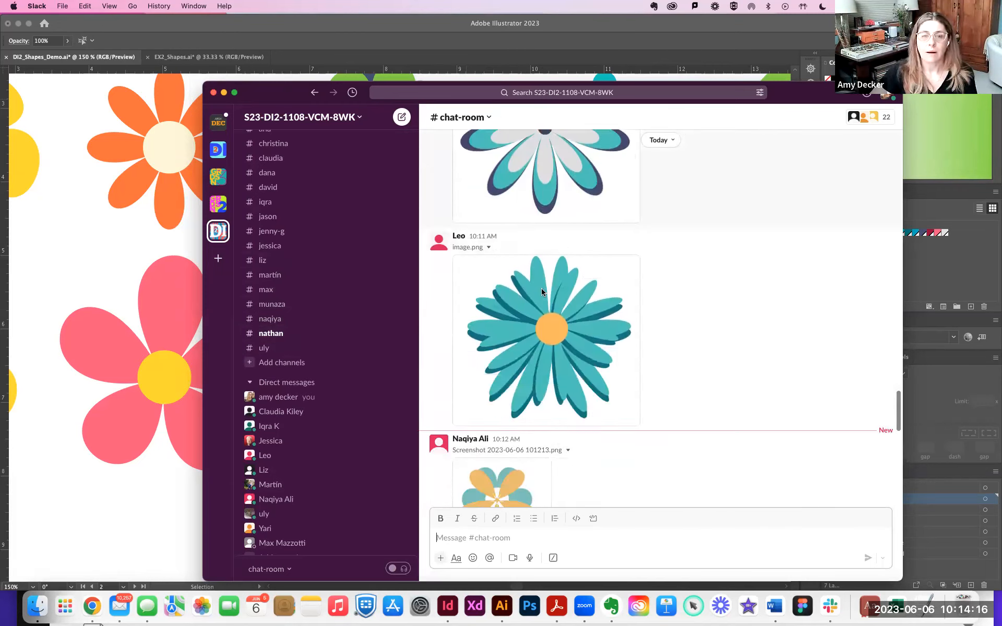
pyautogui.moveTo(272, 93); pyautogui.dragTo(860, 171)
# Bring the Illustrator flower document to the front, scroll the canvas, and pick the Ellipse tool.
pyautogui.click(710, 279)
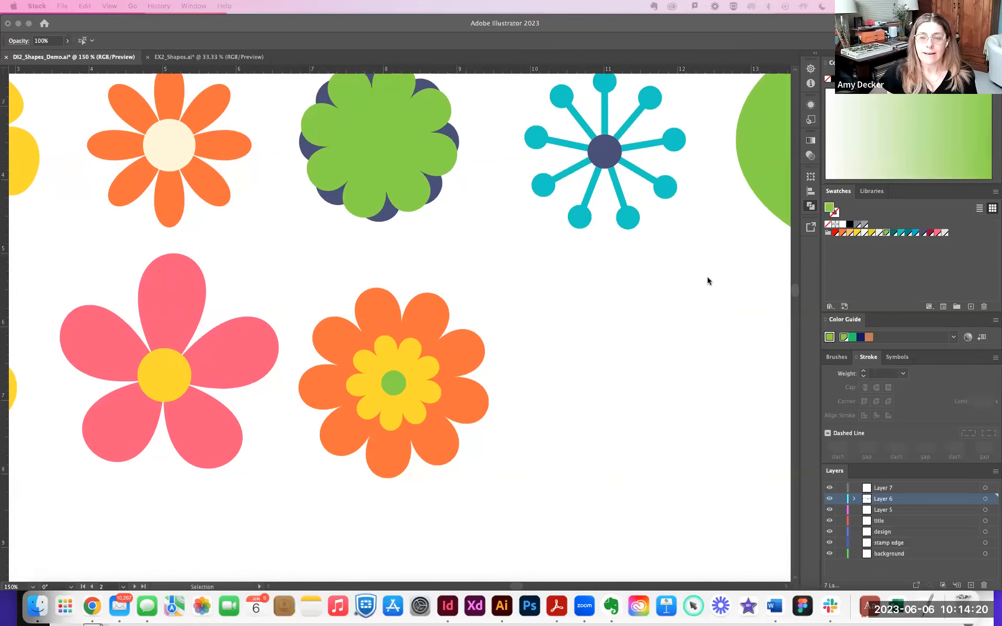
pyautogui.scroll(2, 706, 278)
pyautogui.click(541, 309)
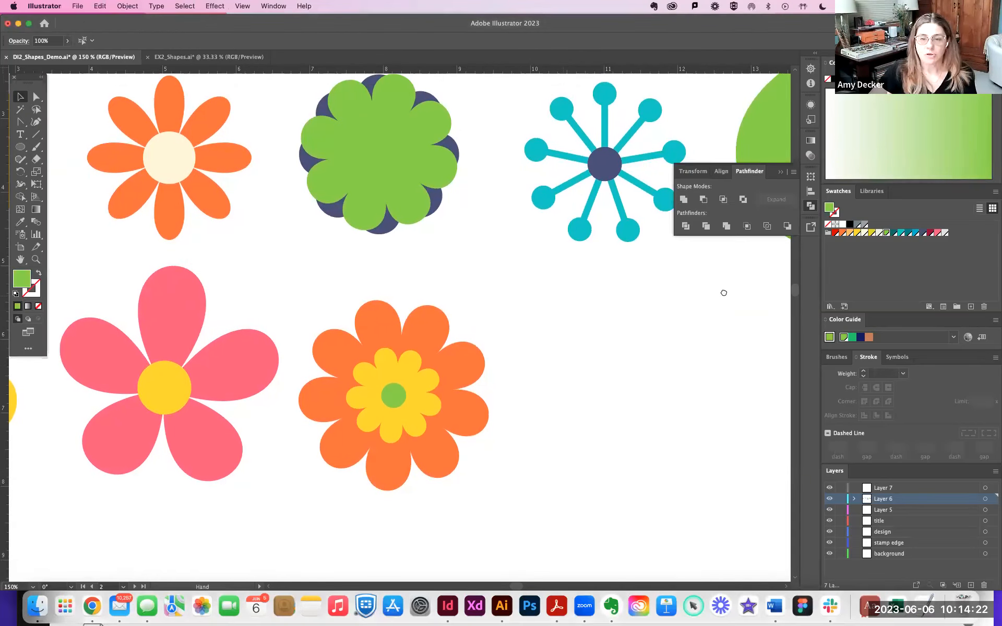
pyautogui.hscroll(6, 723, 291)
pyautogui.scroll(2, 524, 340)
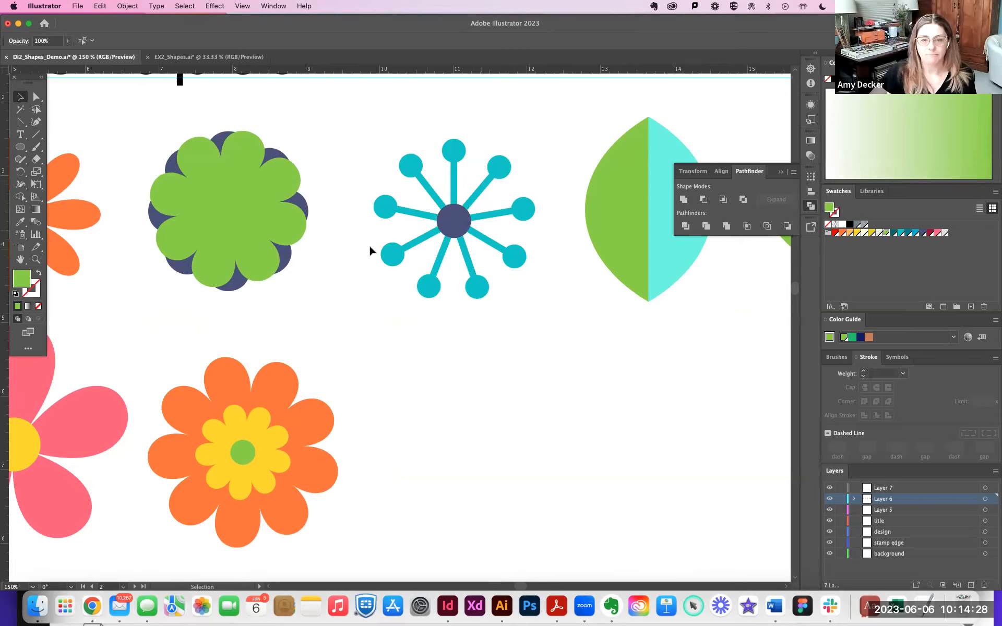
pyautogui.scroll(-1, 547, 366)
pyautogui.scroll(-1, 546, 366)
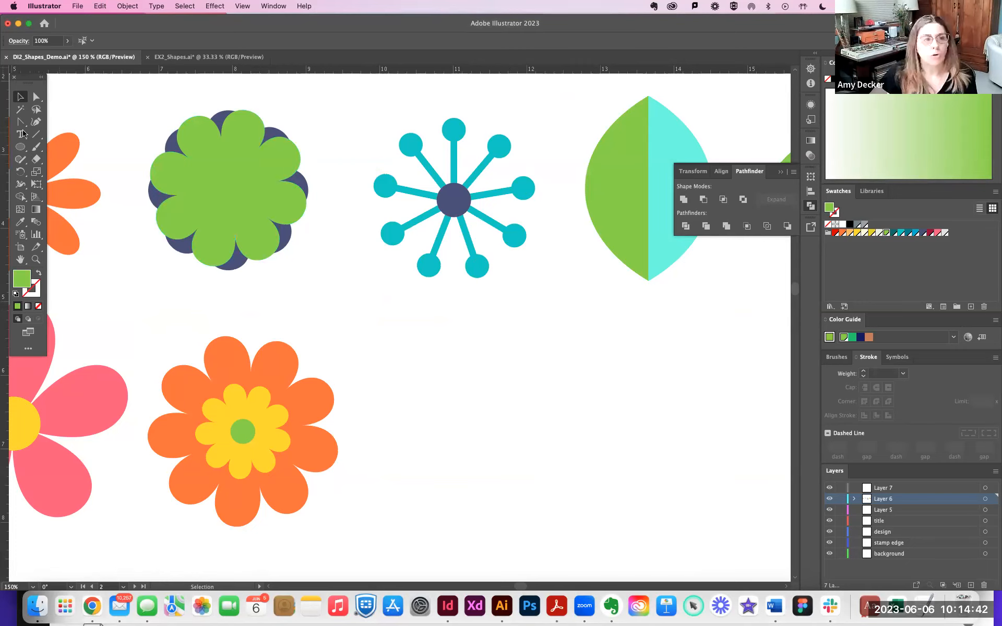
pyautogui.click(20, 147)
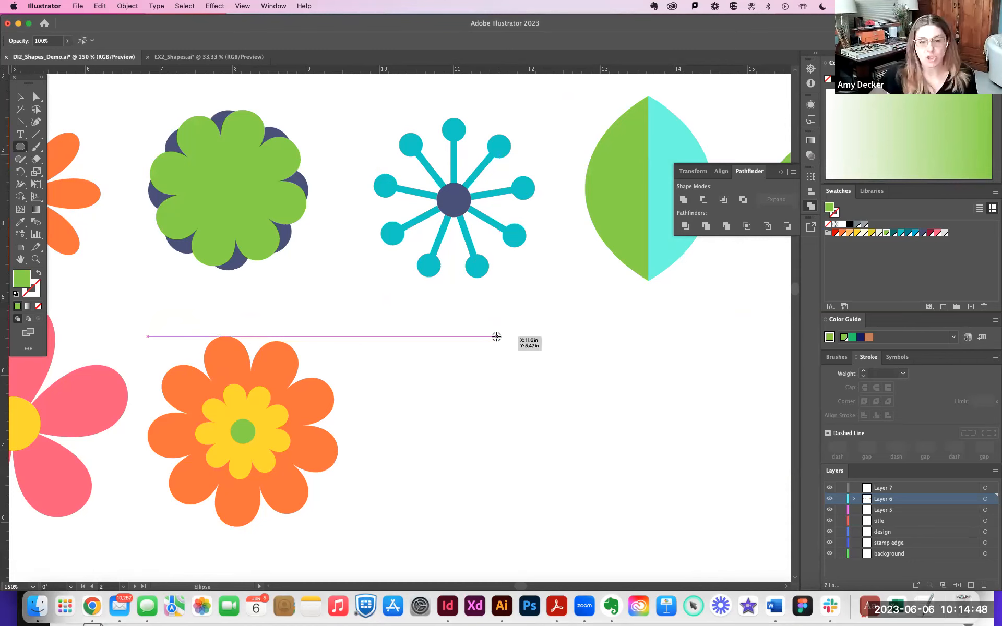
# Draw a small teal-filled circle and a thin rectangle stem running down from it.
pyautogui.moveTo(496, 337); pyautogui.dragTo(509, 348)
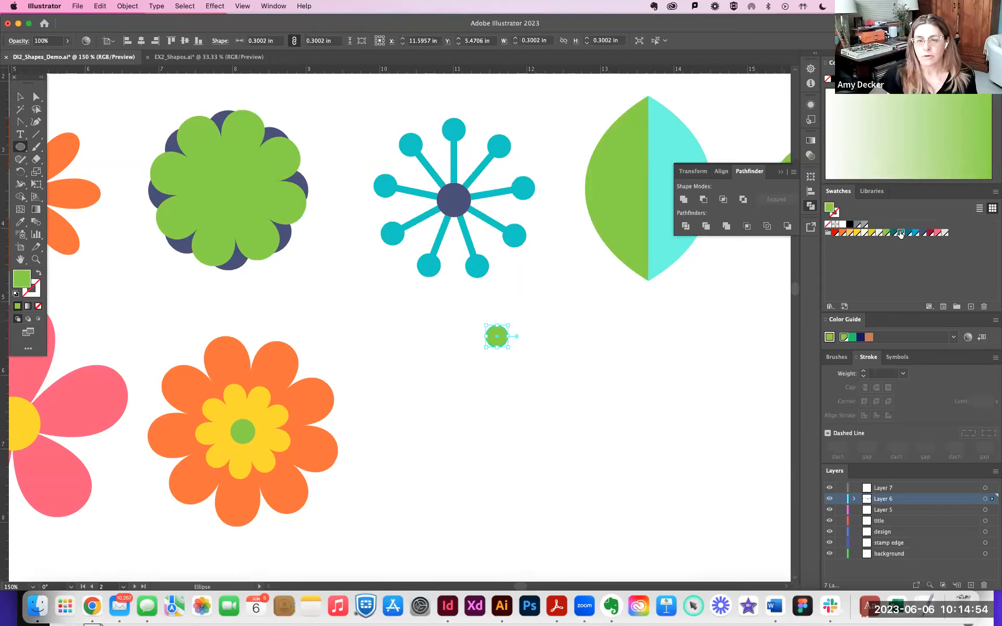
pyautogui.click(901, 234)
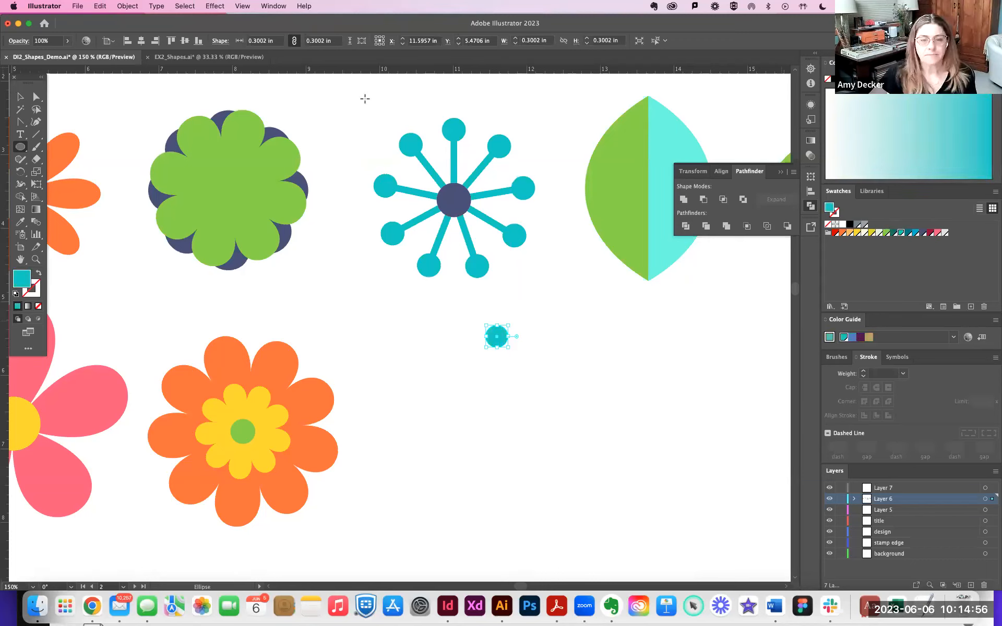
pyautogui.click(21, 151)
pyautogui.click(68, 147)
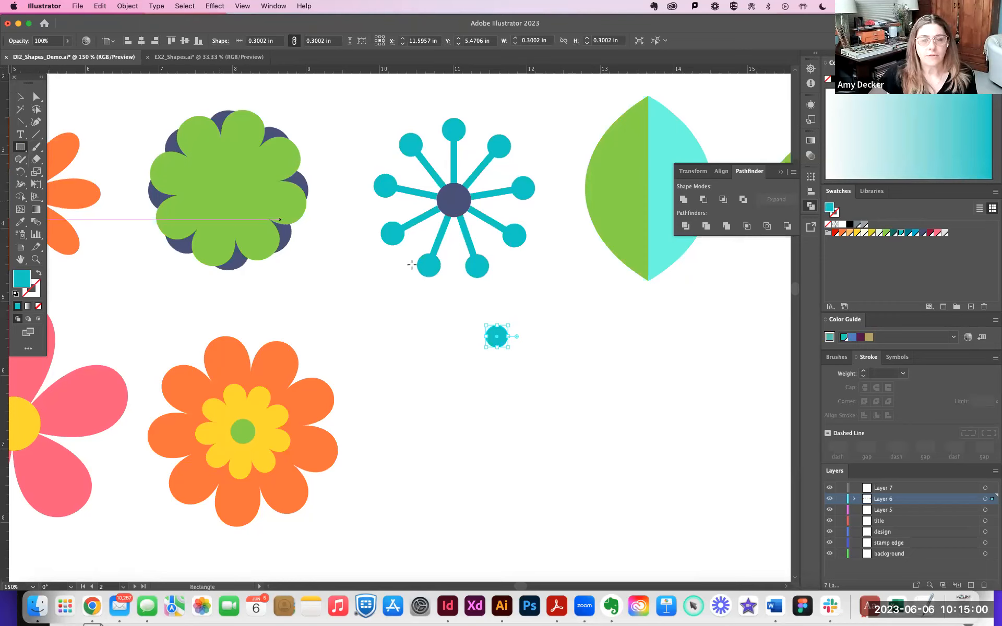
pyautogui.moveTo(493, 336); pyautogui.dragTo(503, 412)
# Nudge the stem and circle so the circle sits on top of the stem.
pyautogui.click(19, 97)
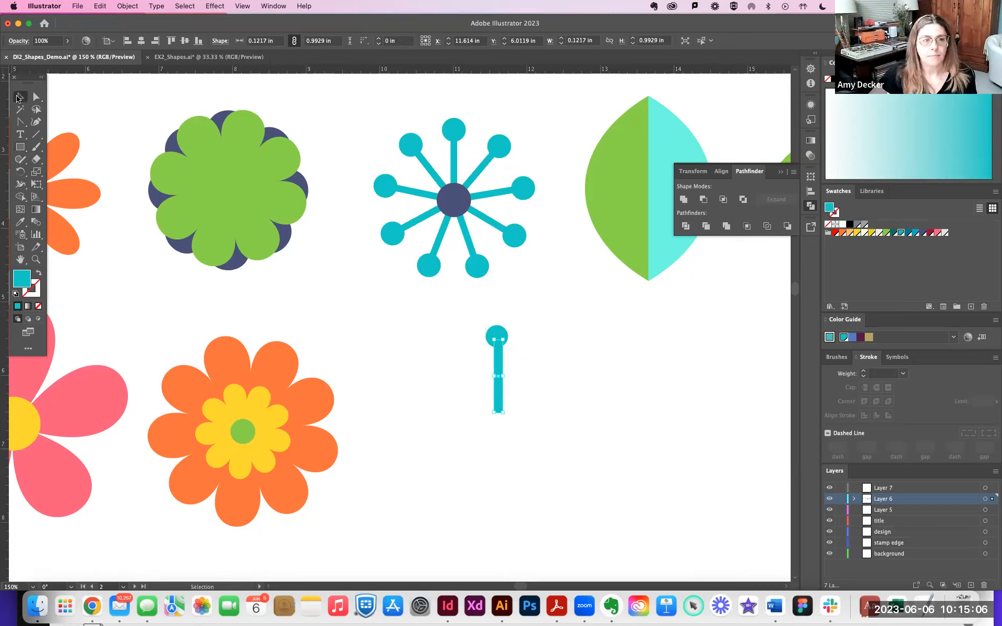
pyautogui.moveTo(497, 372); pyautogui.dragTo(497, 369)
pyautogui.click(501, 338)
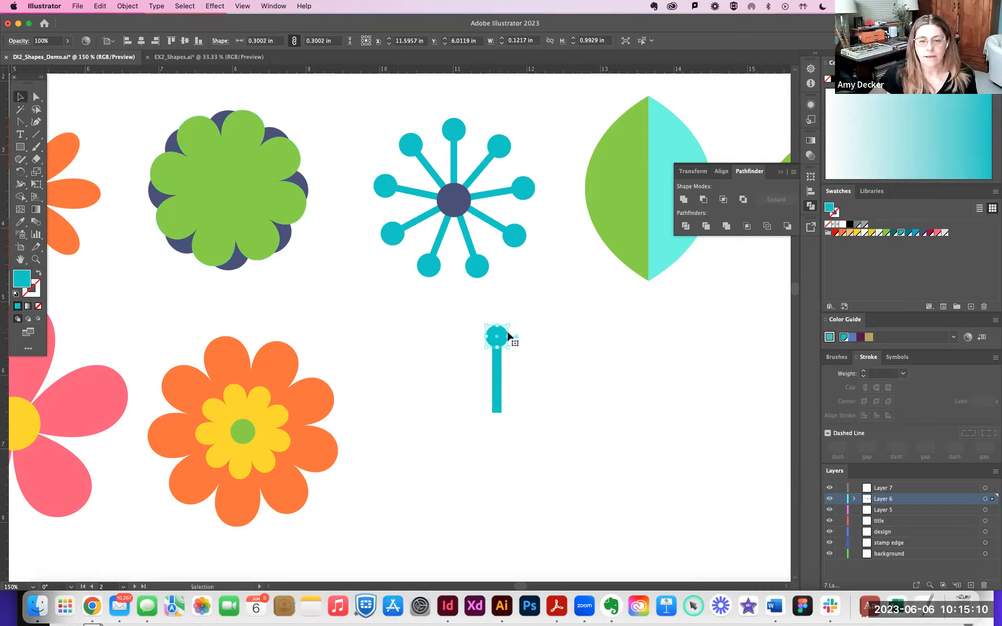
pyautogui.moveTo(504, 336); pyautogui.dragTo(496, 335)
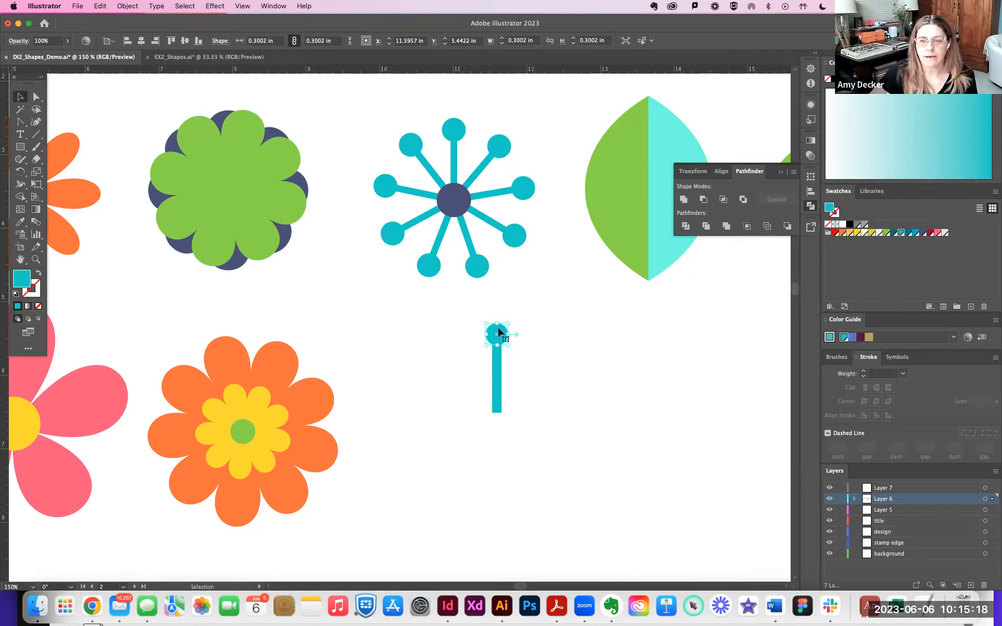
pyautogui.keyDown('shift'); pyautogui.click(497, 353); pyautogui.keyUp('shift')
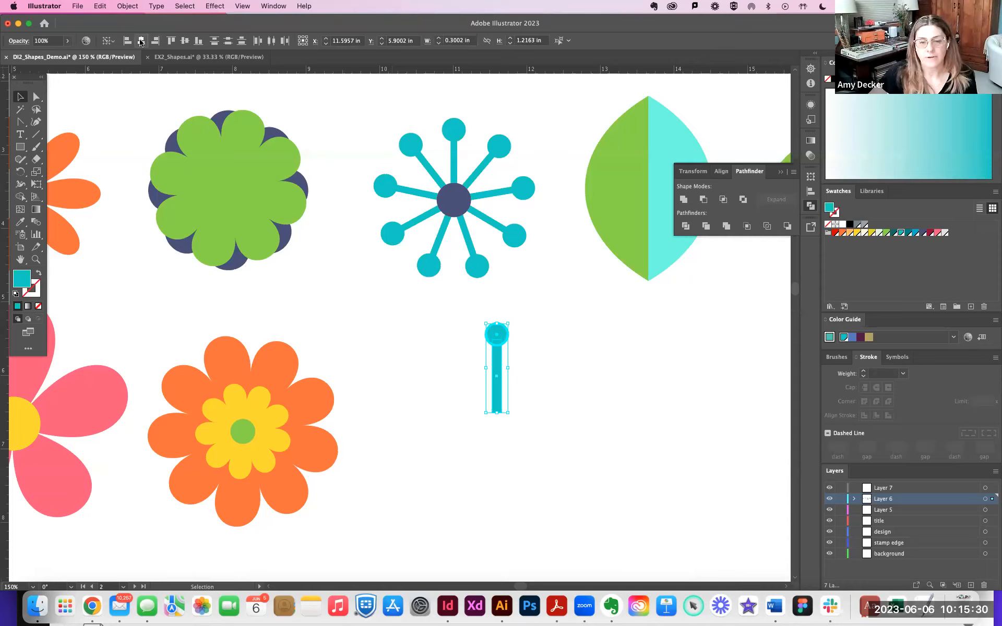
pyautogui.click(574, 334)
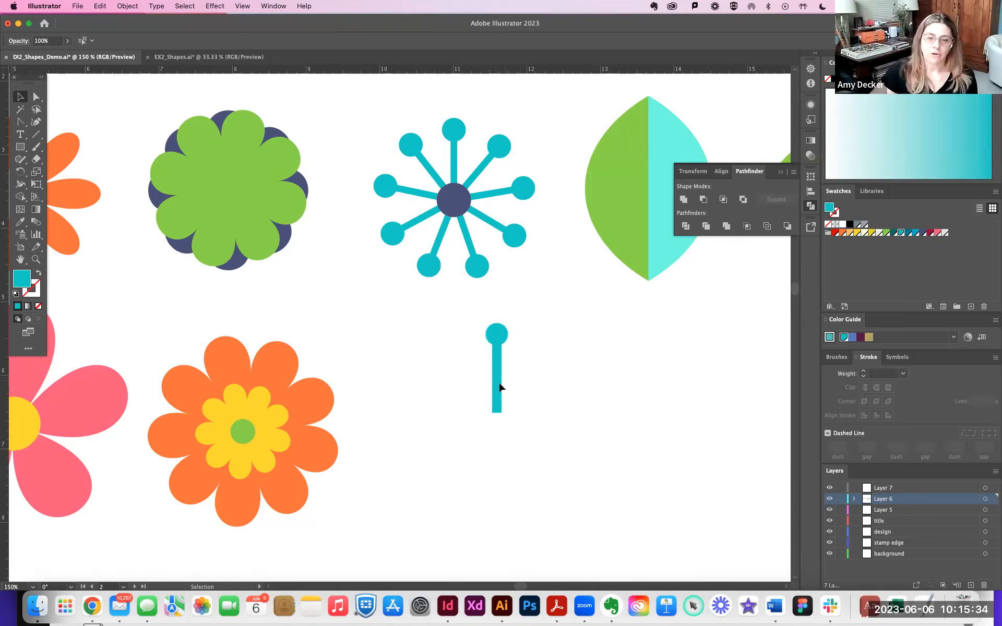
# Narrow the teal stem to about 0.09 in wide.
pyautogui.click(500, 385)
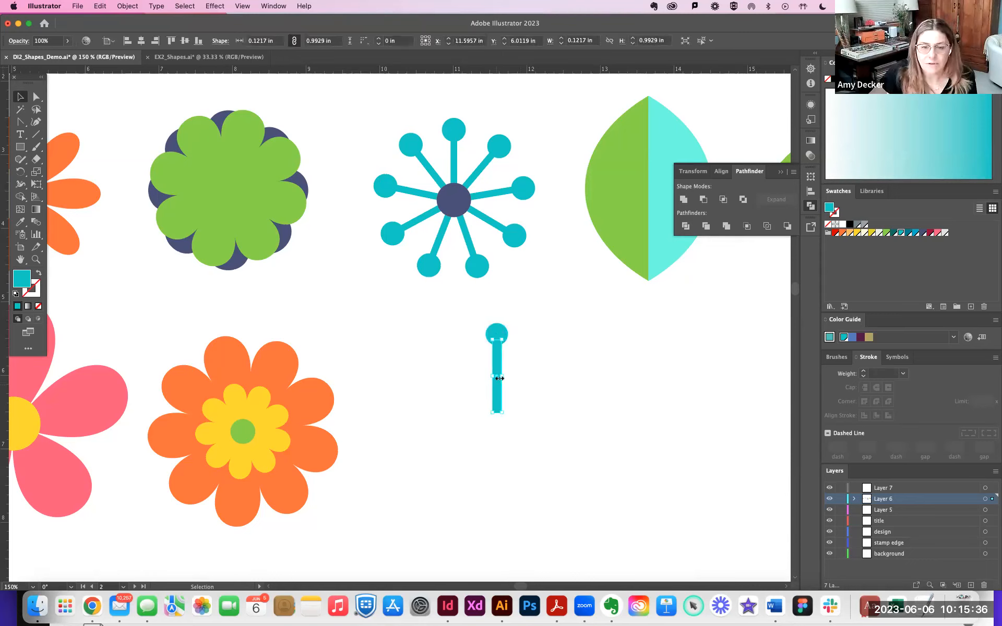
pyautogui.moveTo(500, 379); pyautogui.dragTo(499, 379)
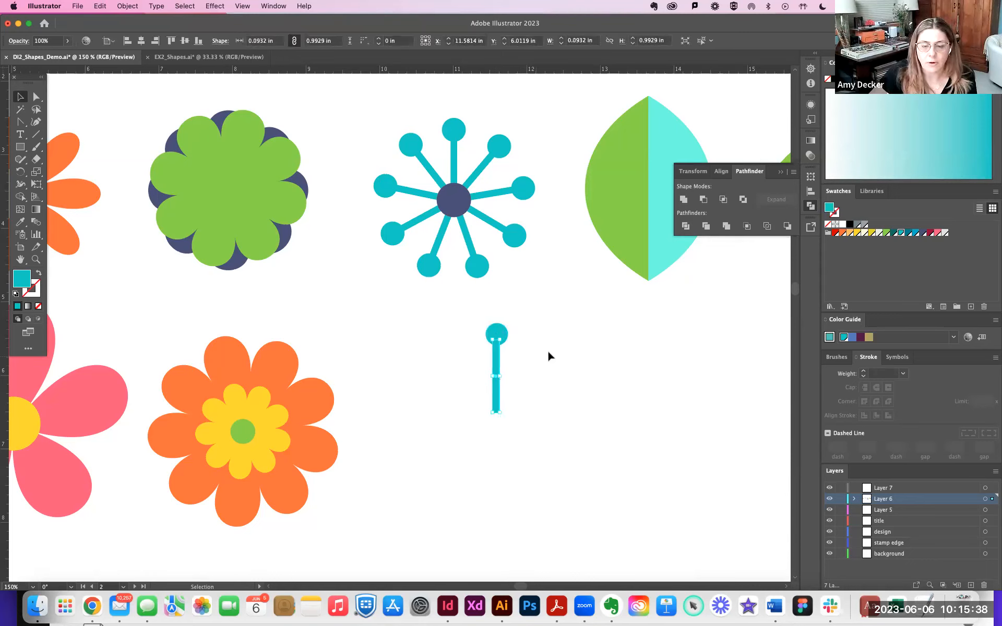
pyautogui.click(522, 346)
# Horizontally centre the stem under the circle, using the circle as key object.
pyautogui.moveTo(465, 319); pyautogui.dragTo(517, 353)
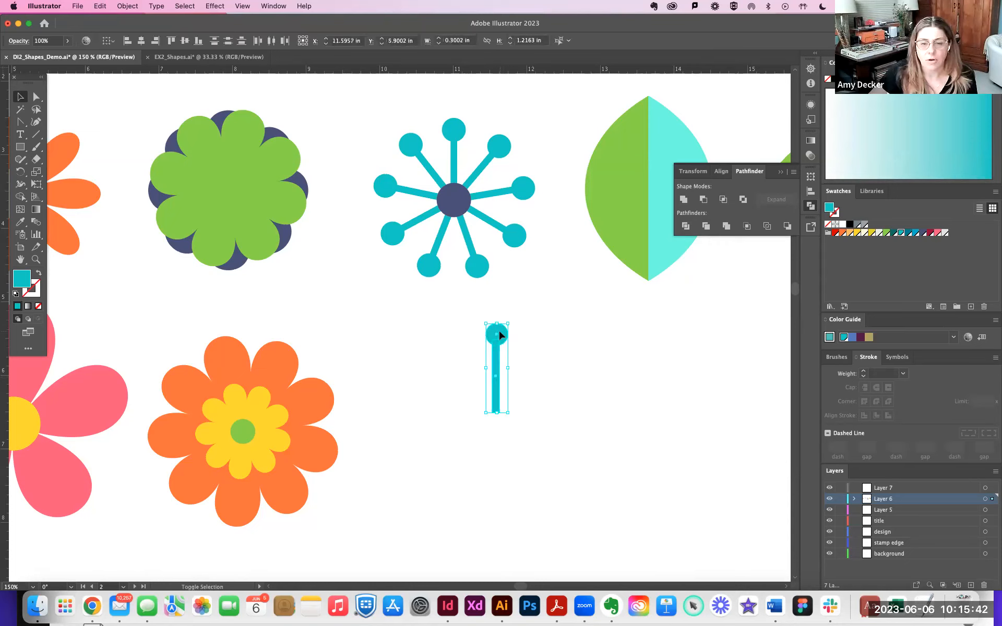
pyautogui.keyDown('shift'); pyautogui.click(500, 335); pyautogui.keyUp('shift')
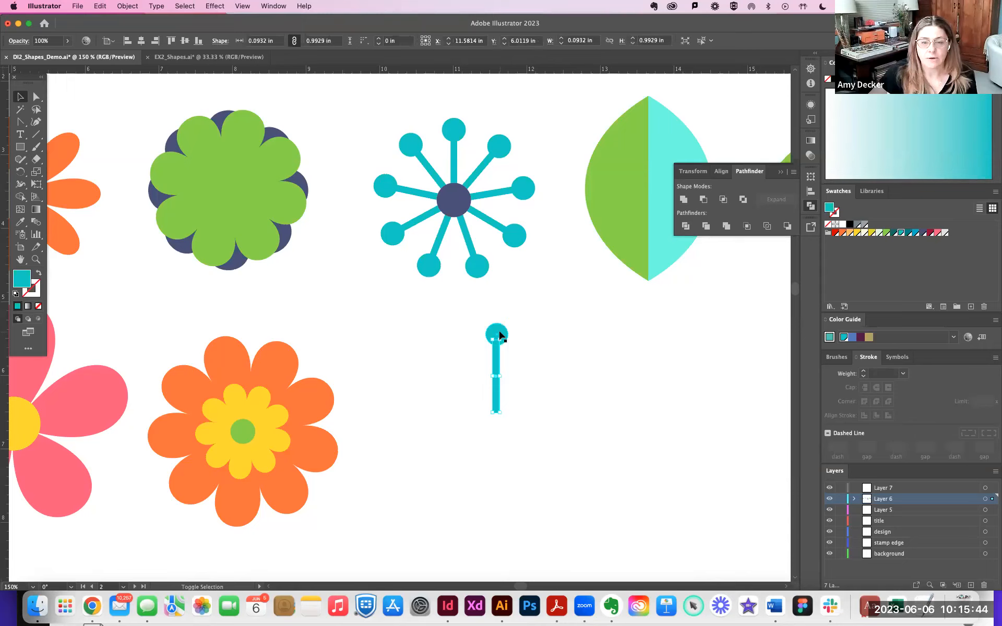
pyautogui.keyDown('shift'); pyautogui.click(496, 335); pyautogui.keyUp('shift')
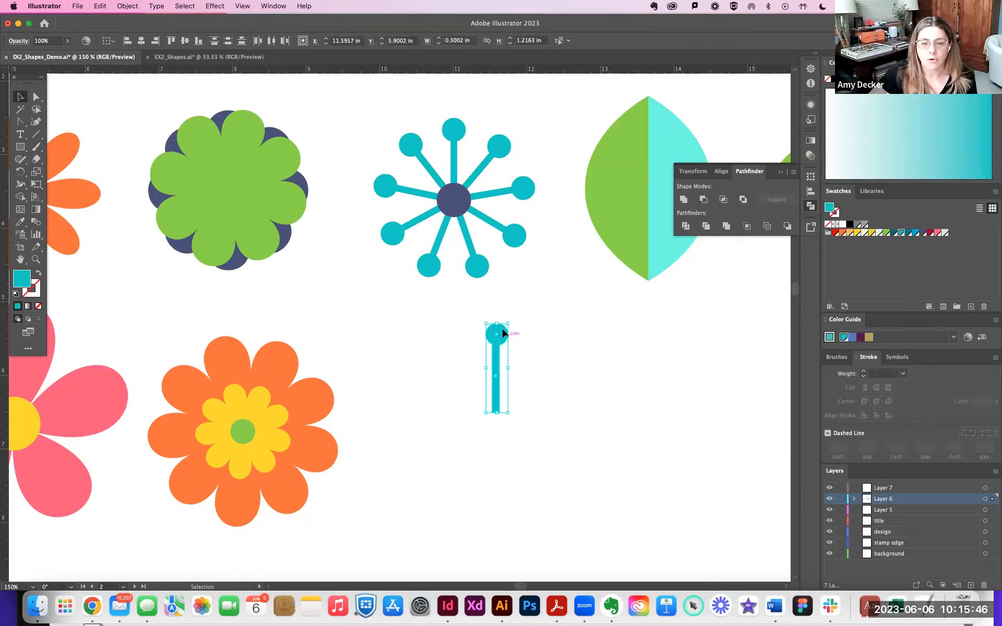
pyautogui.click(506, 333)
pyautogui.keyDown('shift'); pyautogui.click(501, 332); pyautogui.keyUp('shift')
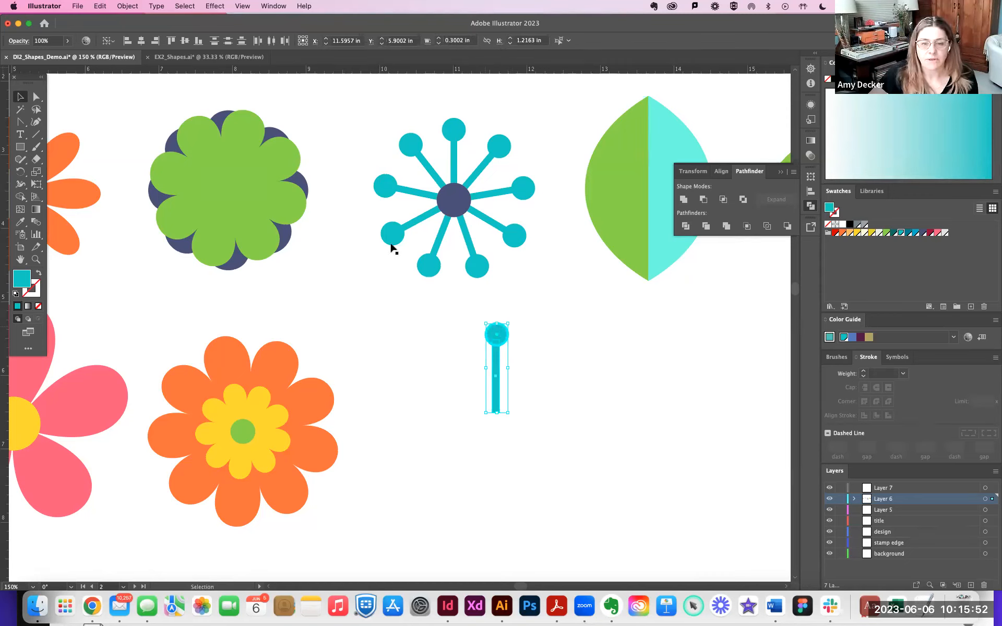
pyautogui.click(141, 42)
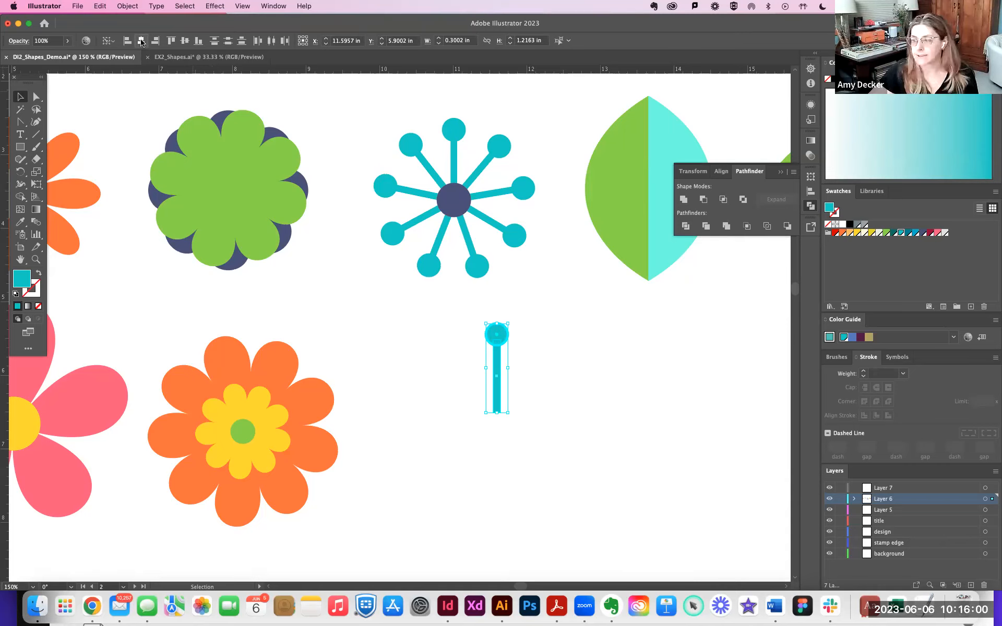
# Merge the circle and stem into one shape with Pathfinder Unite.
pyautogui.click(527, 381)
pyautogui.moveTo(459, 303); pyautogui.dragTo(530, 374)
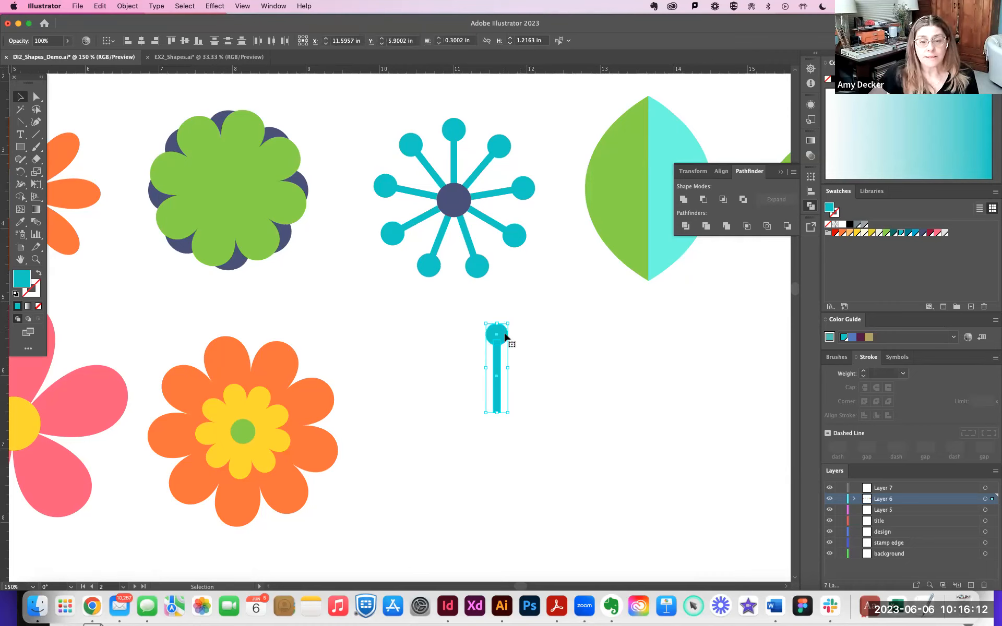
pyautogui.click(684, 200)
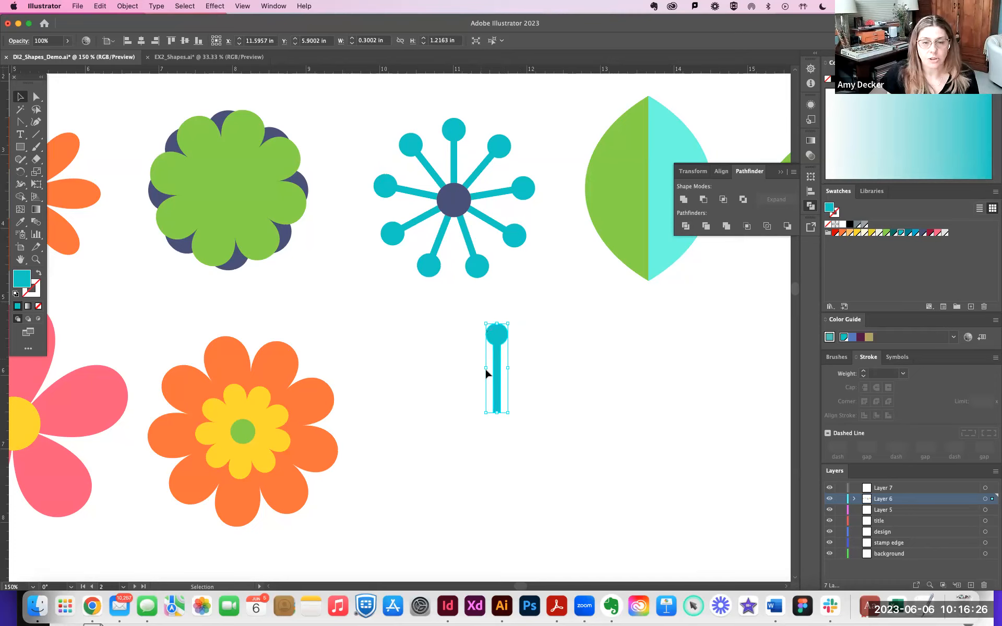
# Zoom in on the merged lollipop and select the whole 0.3002 × 1.2163 in shape.
pyautogui.press('a')
pyautogui.press('super+equal')
pyautogui.press('super+equal')
pyautogui.press('super+equal')
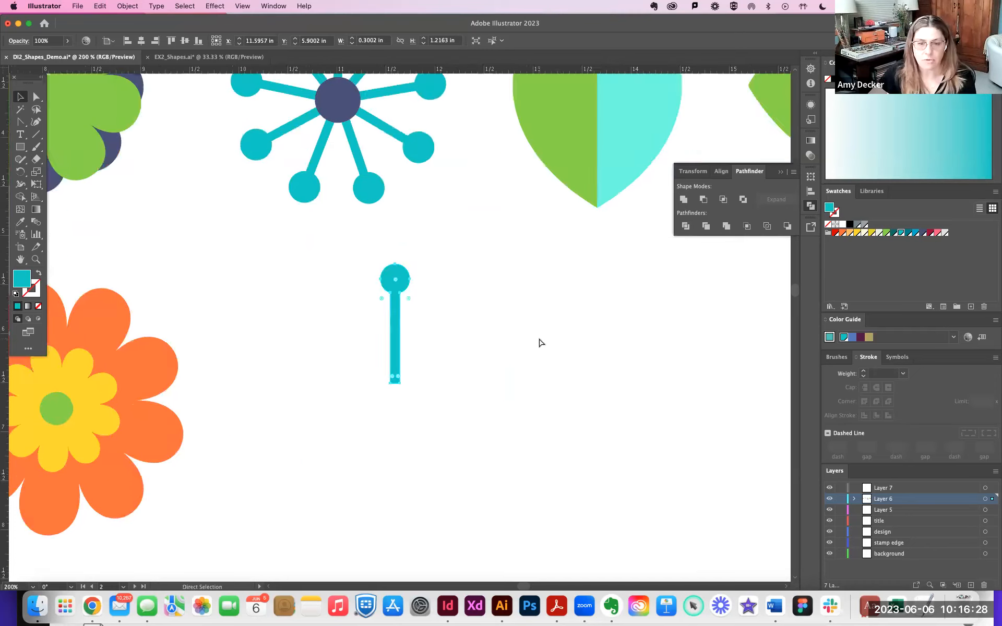
pyautogui.press('v')
pyautogui.scroll(-3, 491, 341)
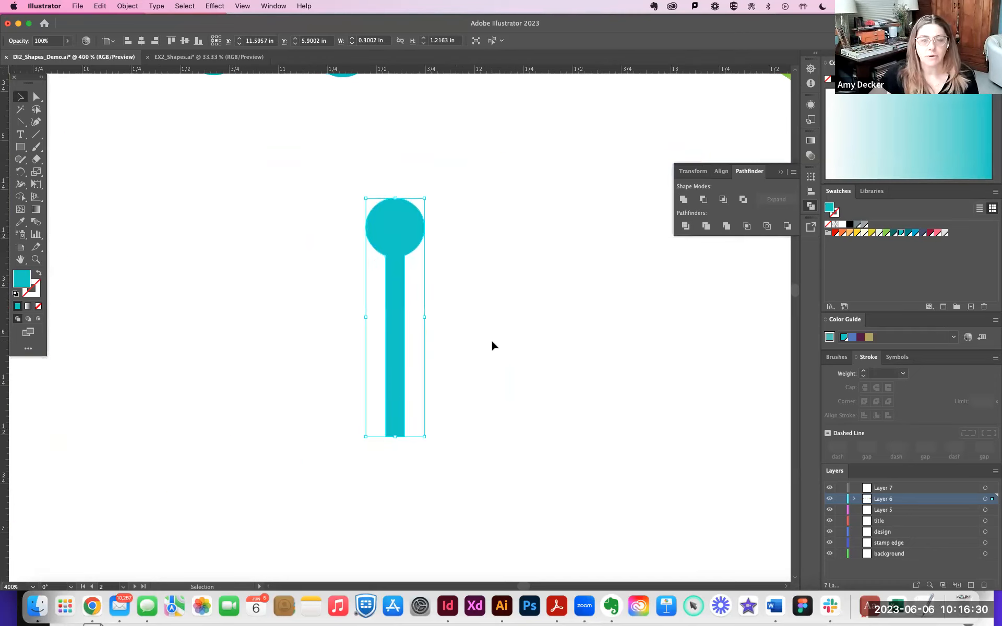
pyautogui.scroll(-3, 495, 342)
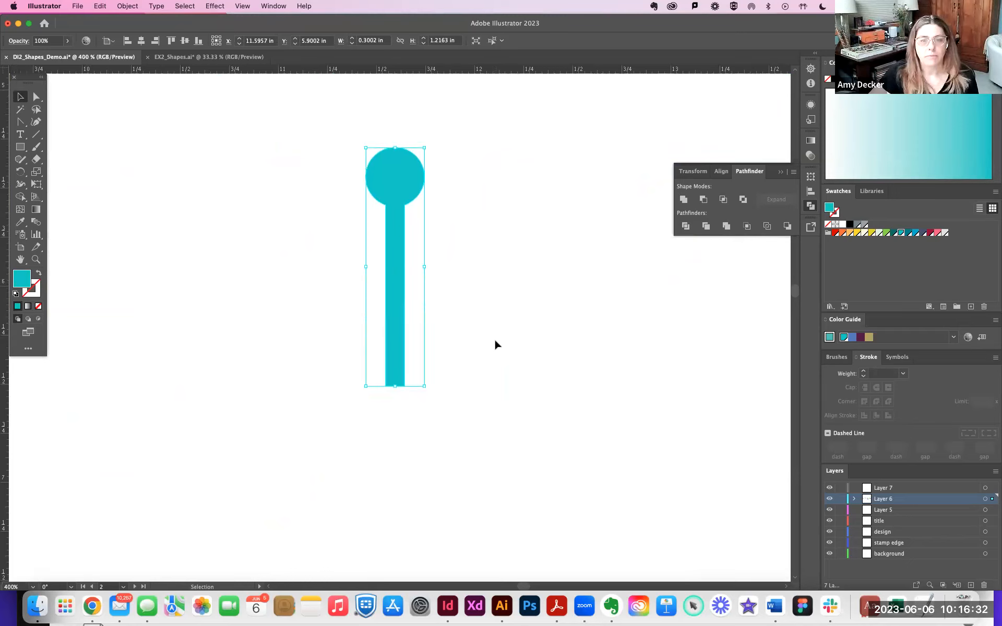
pyautogui.click(494, 337)
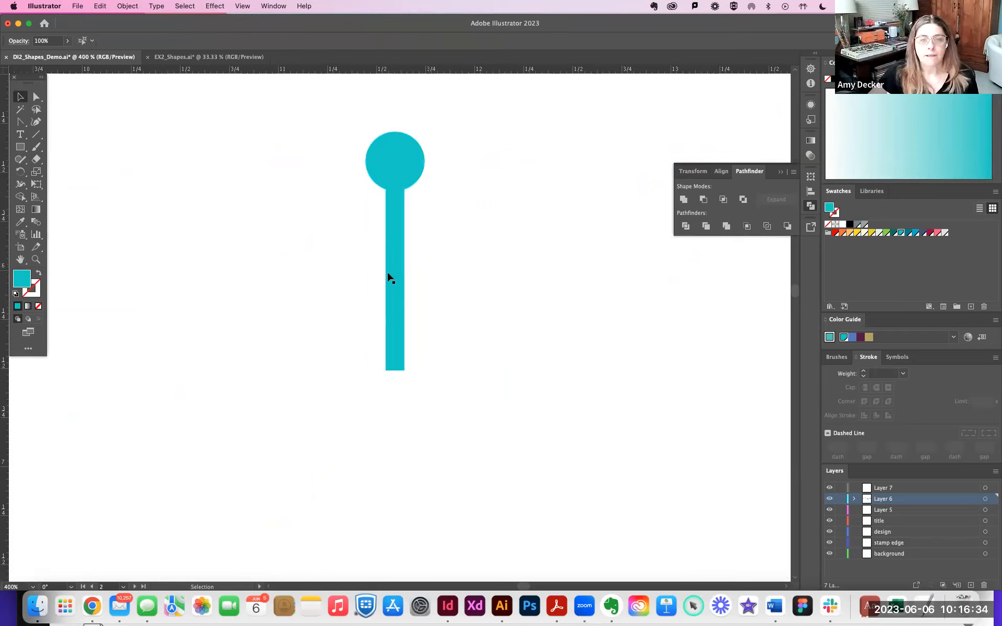
pyautogui.click(404, 282)
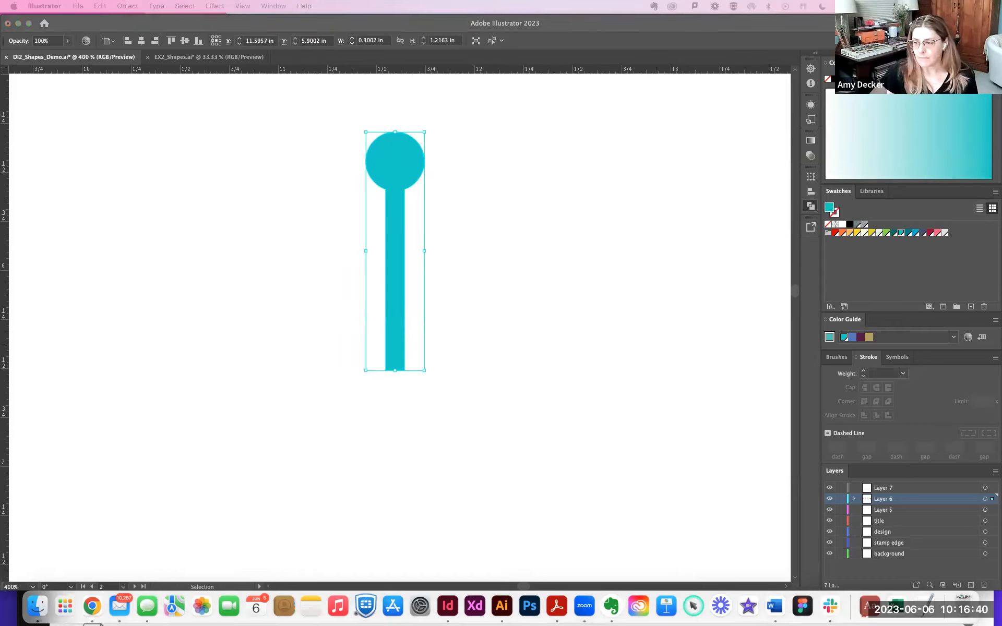
pyautogui.click(397, 170)
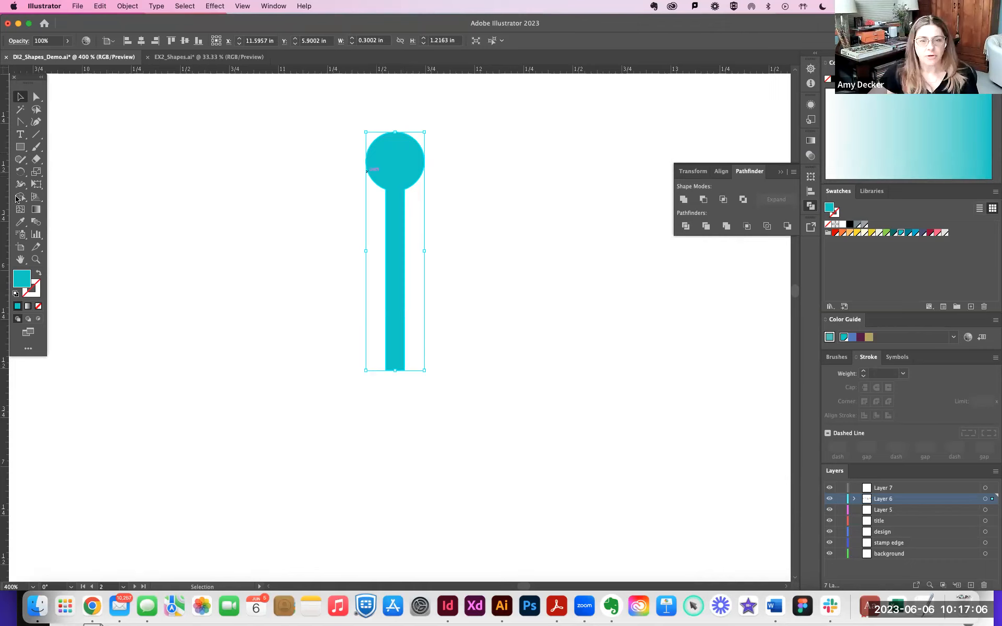
# Set the Rotate tool's pivot just below the lollipop stem, confirming the dialog at 0°.
pyautogui.click(403, 168)
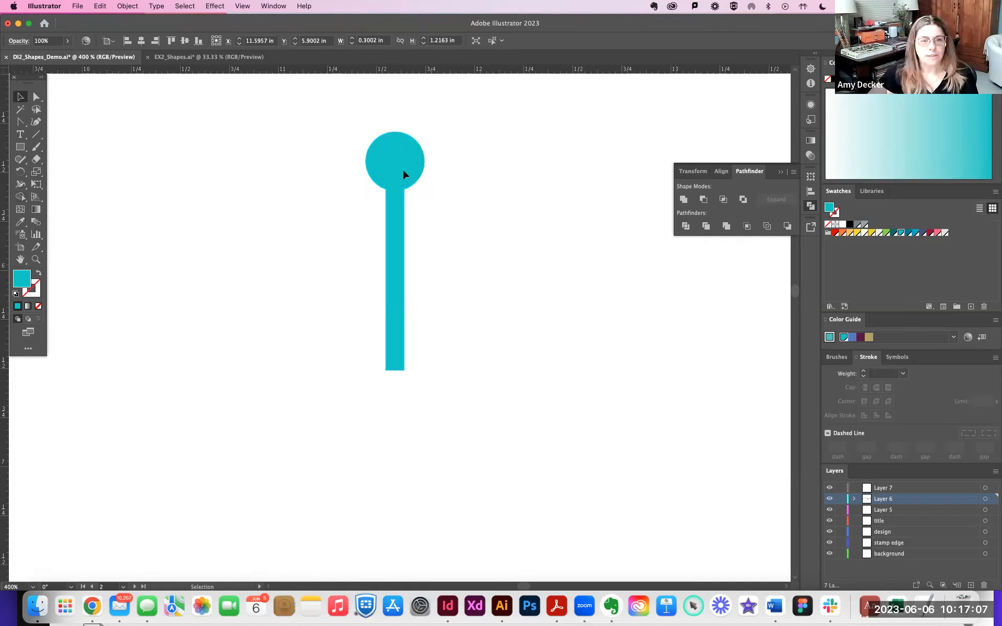
pyautogui.click(19, 173)
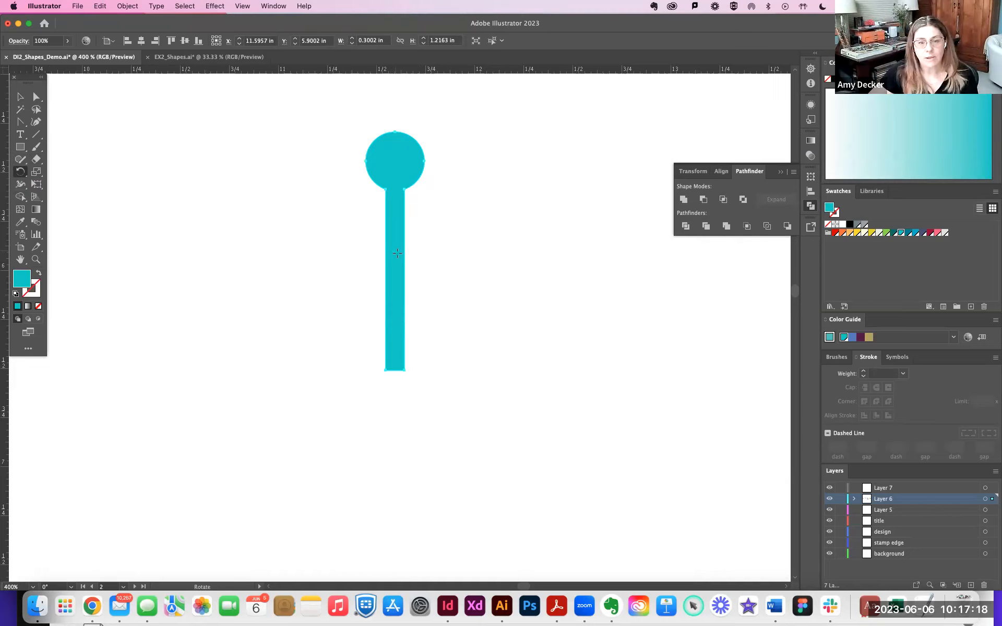
pyautogui.moveTo(497, 243); pyautogui.dragTo(463, 246)
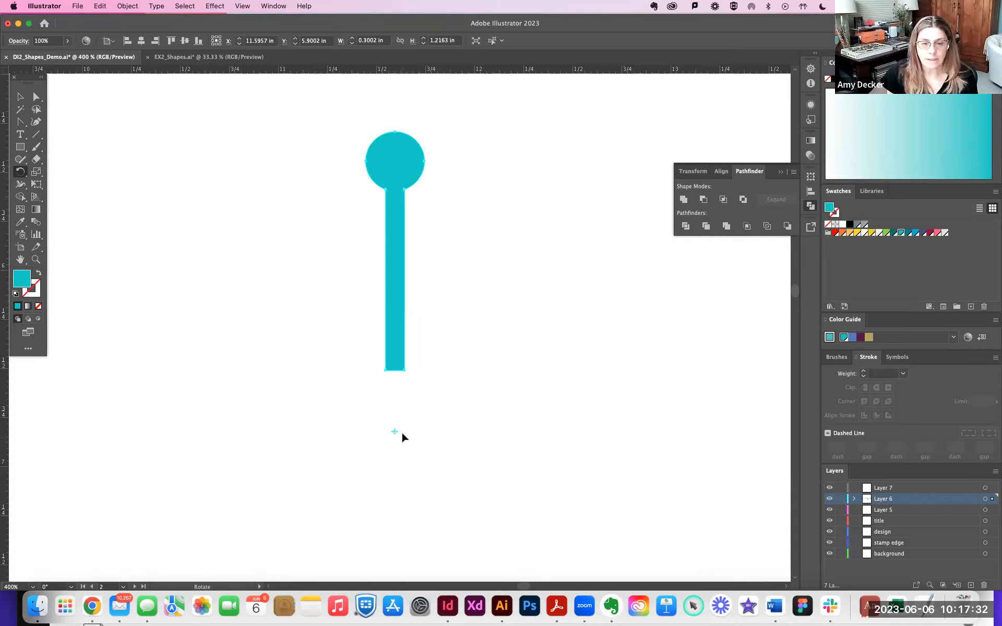
pyautogui.moveTo(525, 472)
pyautogui.mouseDown()
pyautogui.moveTo(540, 562)
pyautogui.moveTo(441, 324)
pyautogui.moveTo(540, 572)
pyautogui.moveTo(400, 371)
pyautogui.moveTo(554, 569)
pyautogui.moveTo(405, 390)
pyautogui.moveTo(518, 457)
pyautogui.moveTo(519, 472)
pyautogui.mouseUp()
pyautogui.press('super+z')
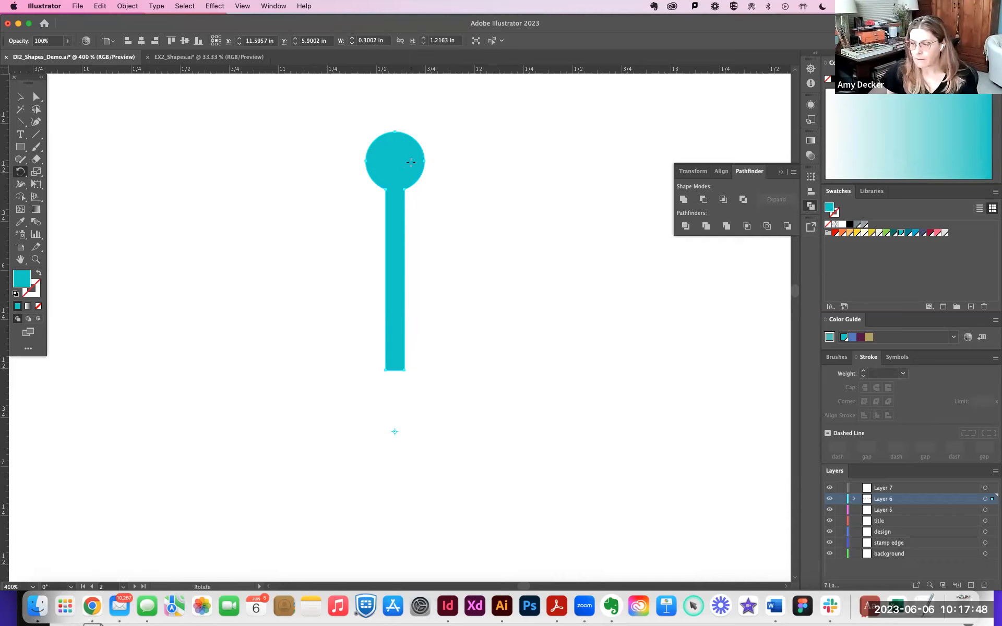
pyautogui.keyDown('alt'); pyautogui.click(438, 191); pyautogui.keyUp('alt')
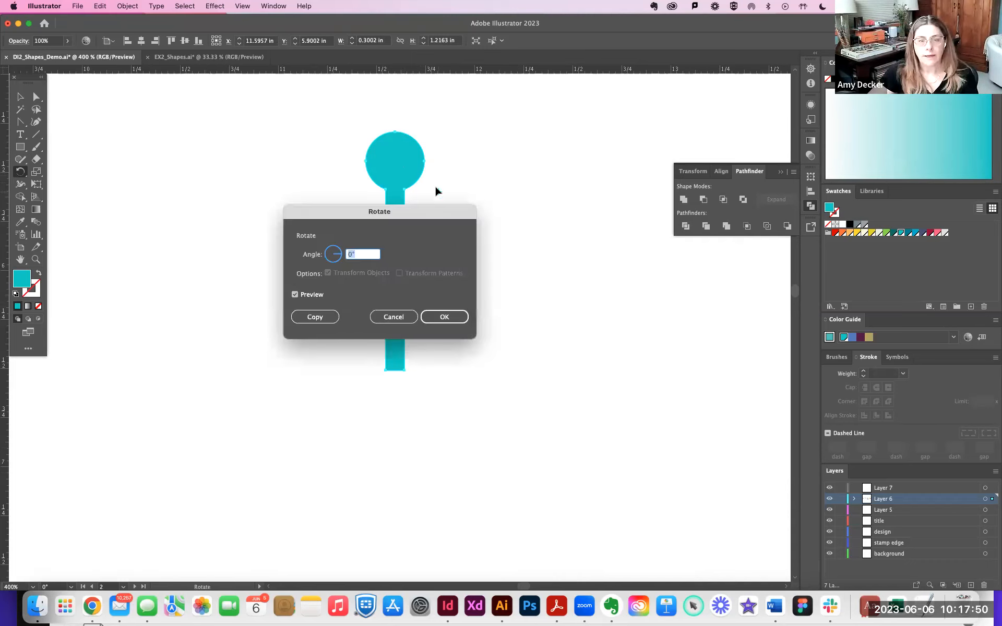
pyautogui.click(394, 317)
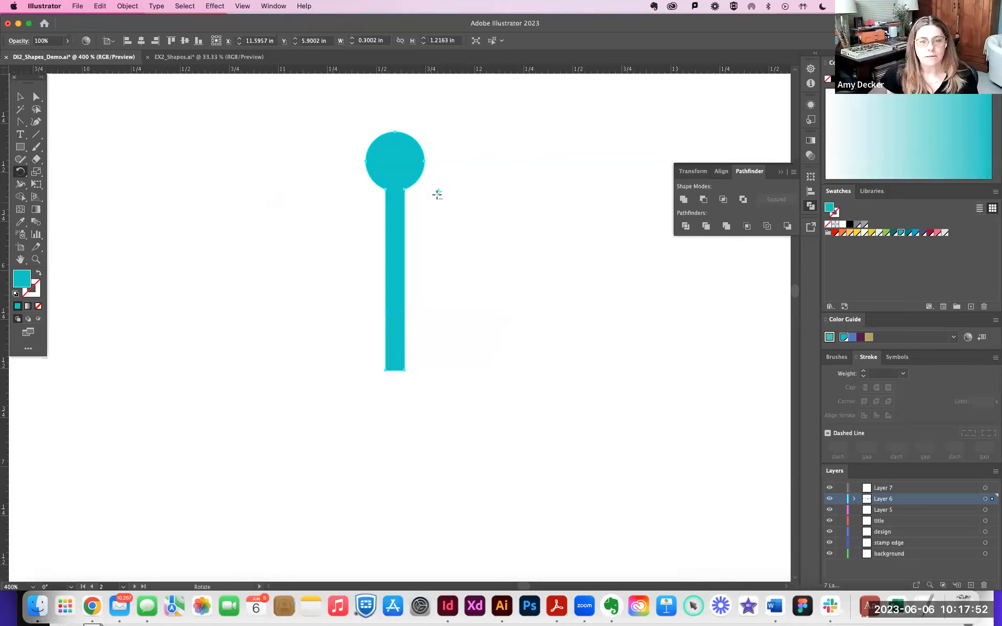
pyautogui.press('Return')
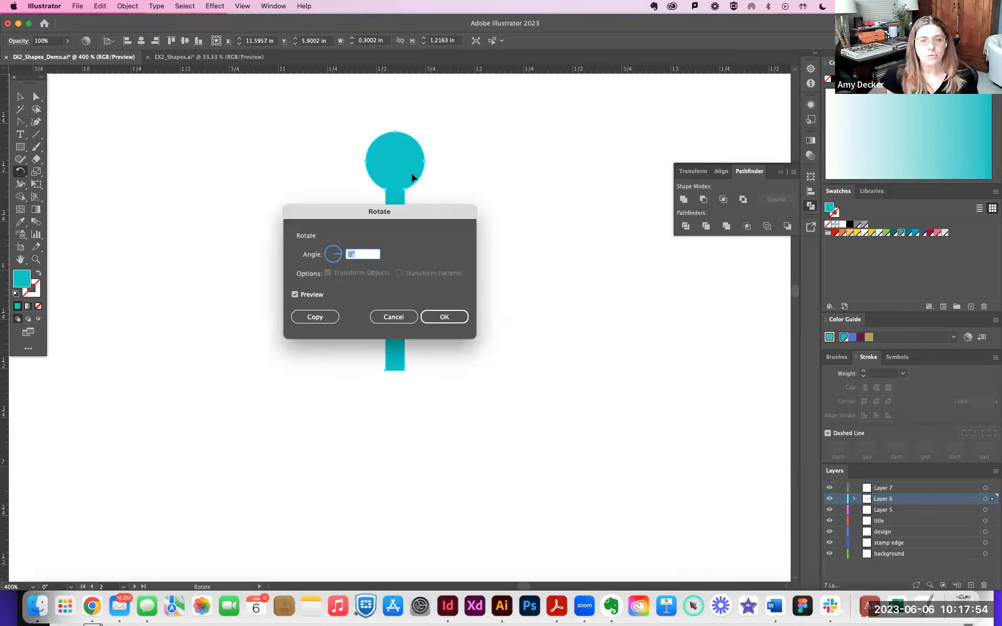
pyautogui.click(439, 320)
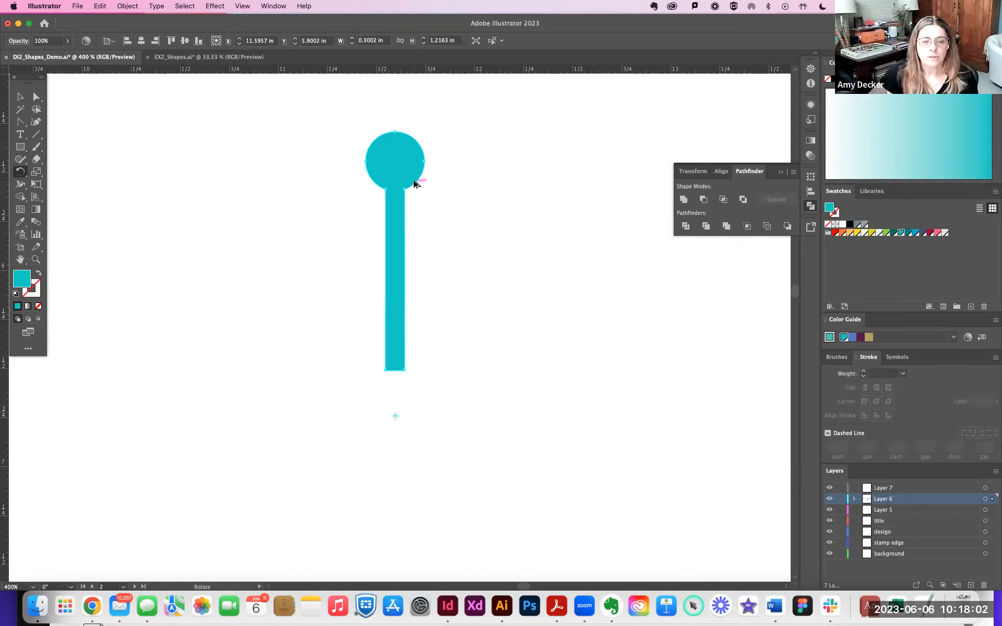
# Try a 45° rotated lollipop copy around the pivot, then undo the trial copies.
pyautogui.moveTo(410, 192); pyautogui.dragTo(482, 316)
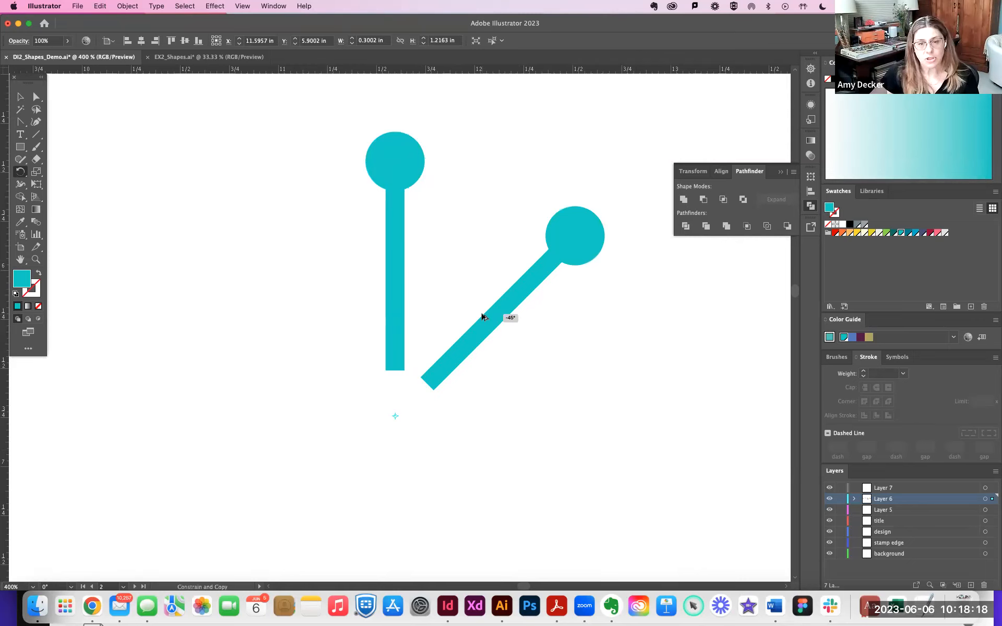
pyautogui.moveTo(482, 317); pyautogui.dragTo(482, 317)
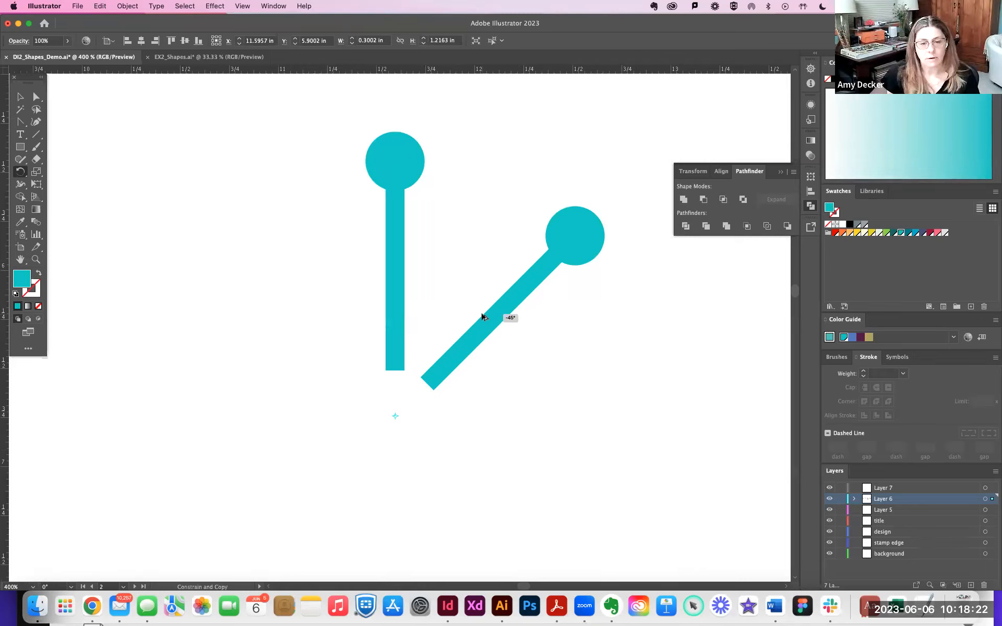
pyautogui.moveTo(482, 317); pyautogui.dragTo(483, 317)
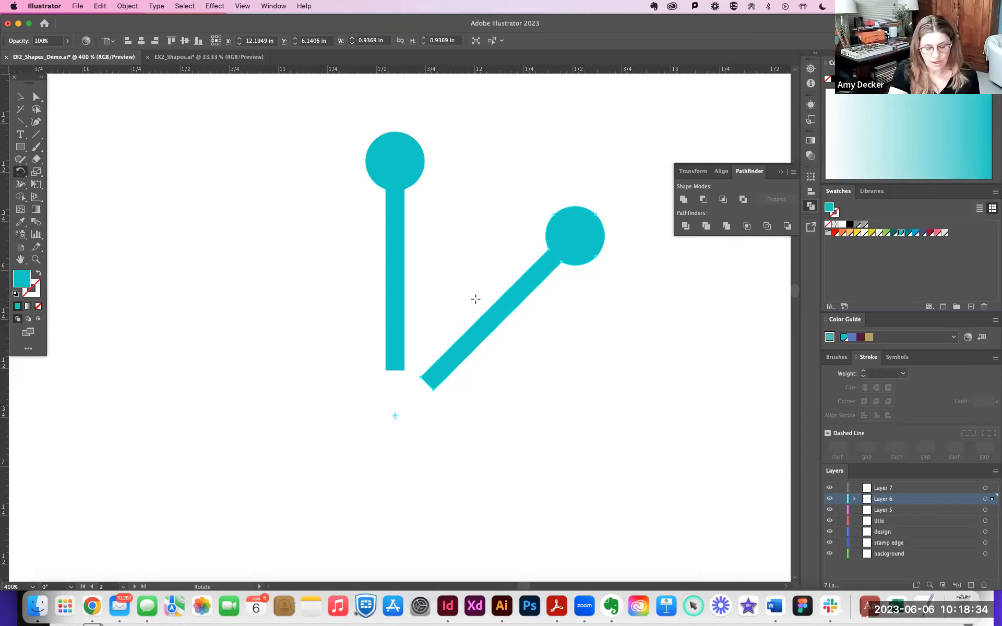
pyautogui.press('super+d')
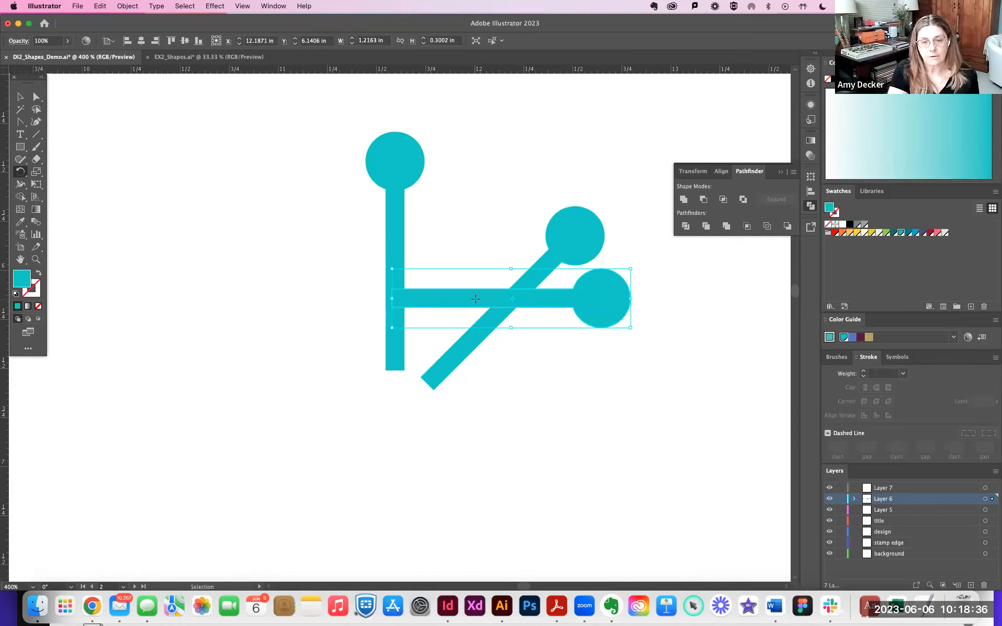
pyautogui.press('super+z')
pyautogui.press('super')
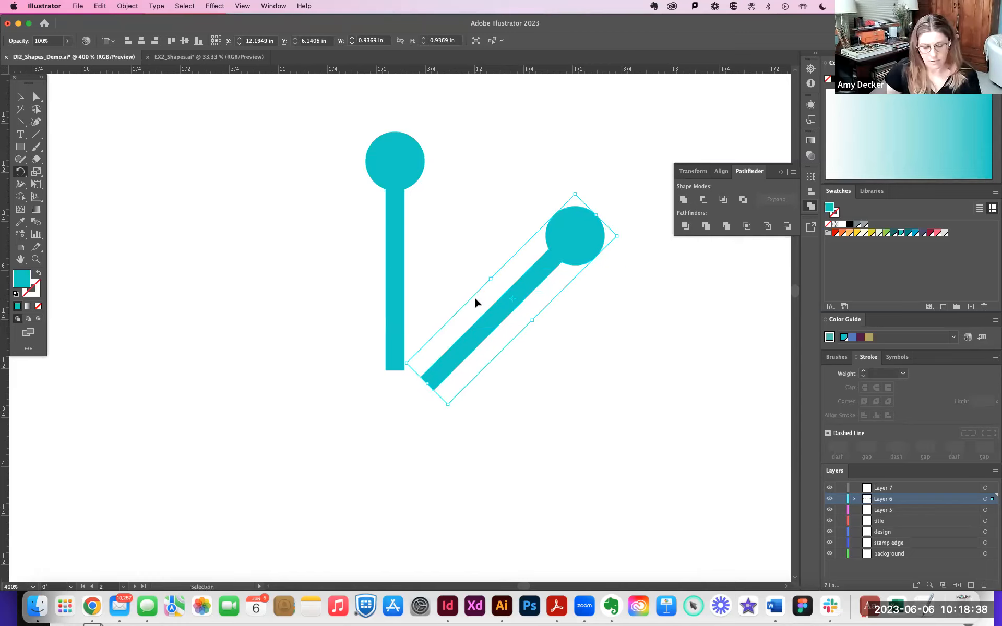
pyautogui.press('super')
pyautogui.press('super+d')
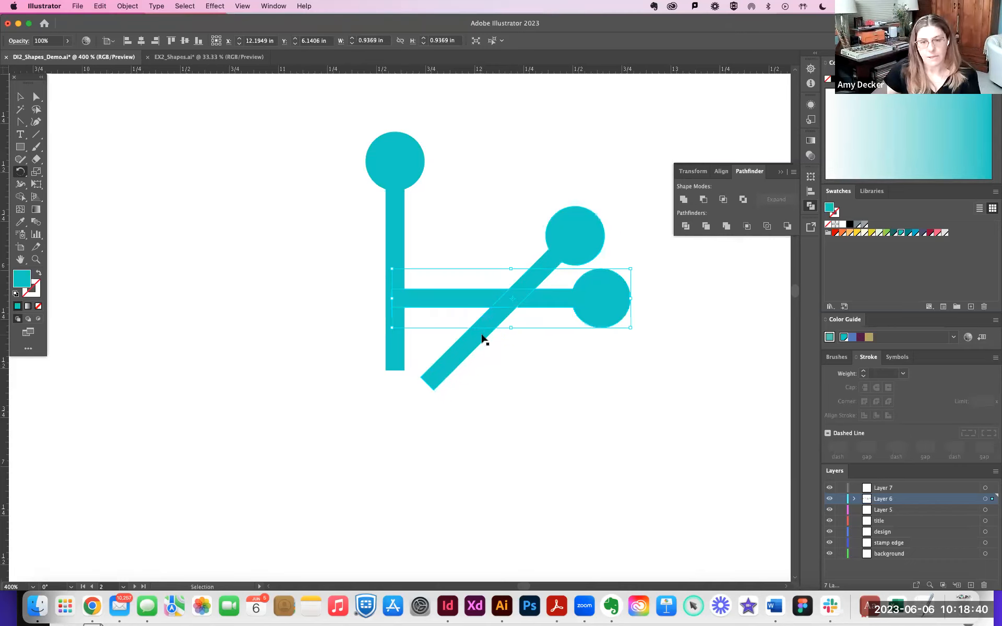
pyautogui.press('super+z')
pyautogui.click(20, 97)
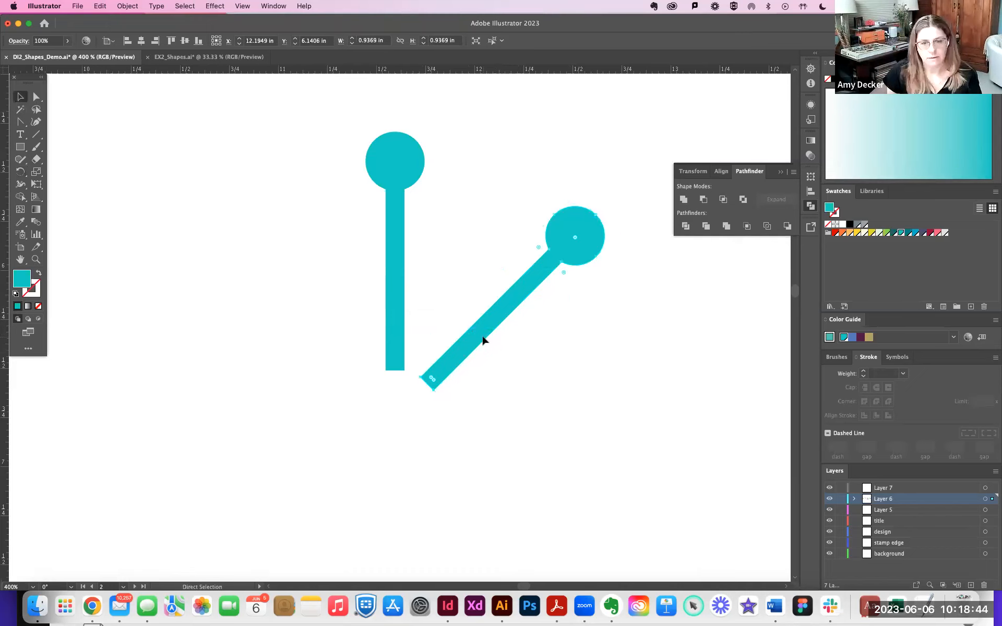
pyautogui.press('super+z')
# Rotate a fresh lollipop copy and repeat it with Cmd+D to complete the ring, then zoom out.
pyautogui.click(20, 171)
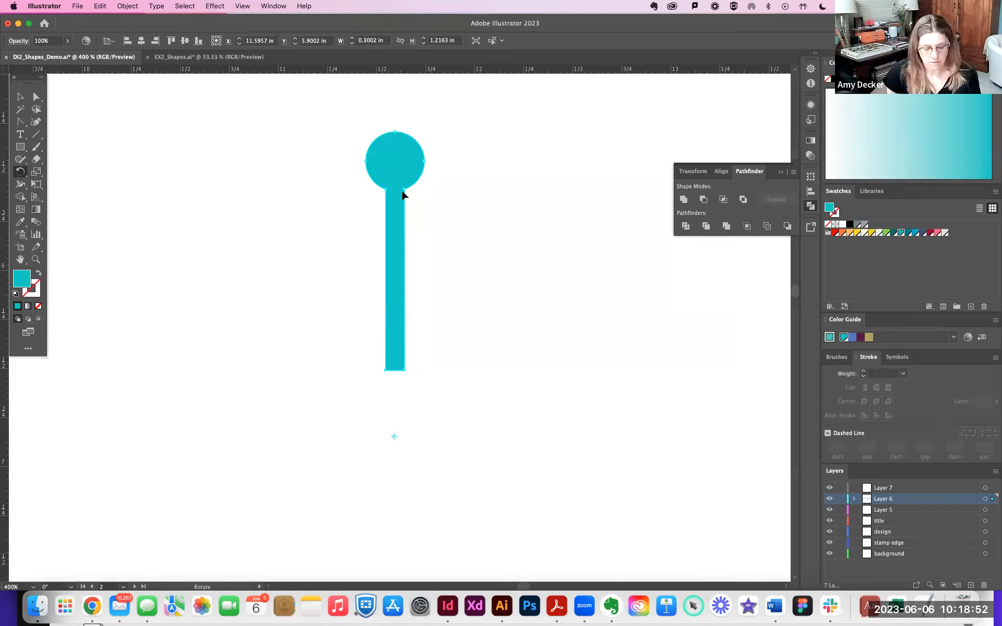
pyautogui.moveTo(448, 186); pyautogui.dragTo(504, 252)
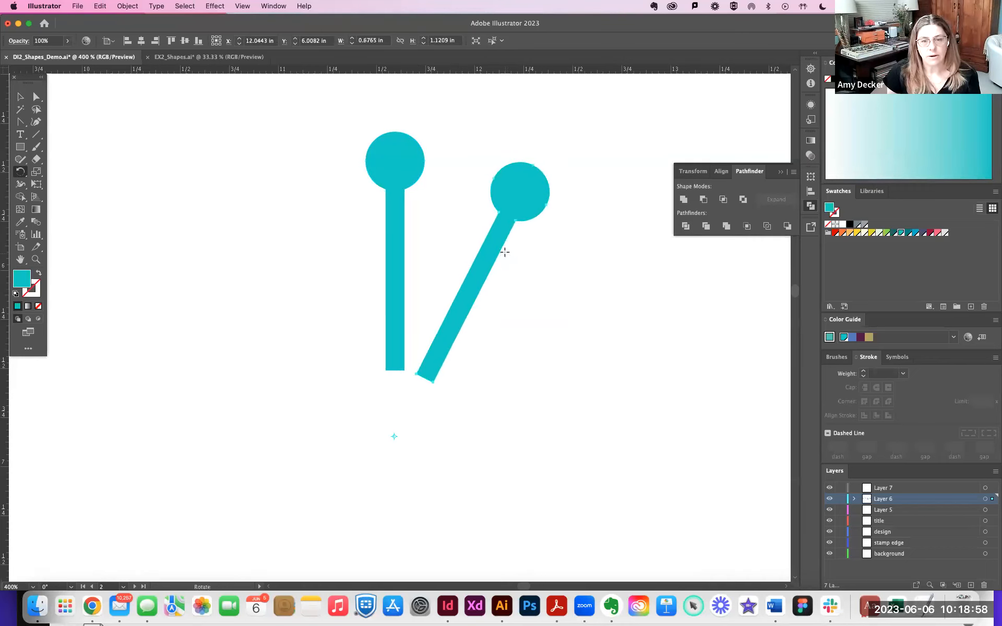
pyautogui.press('v')
pyautogui.press('super+d')
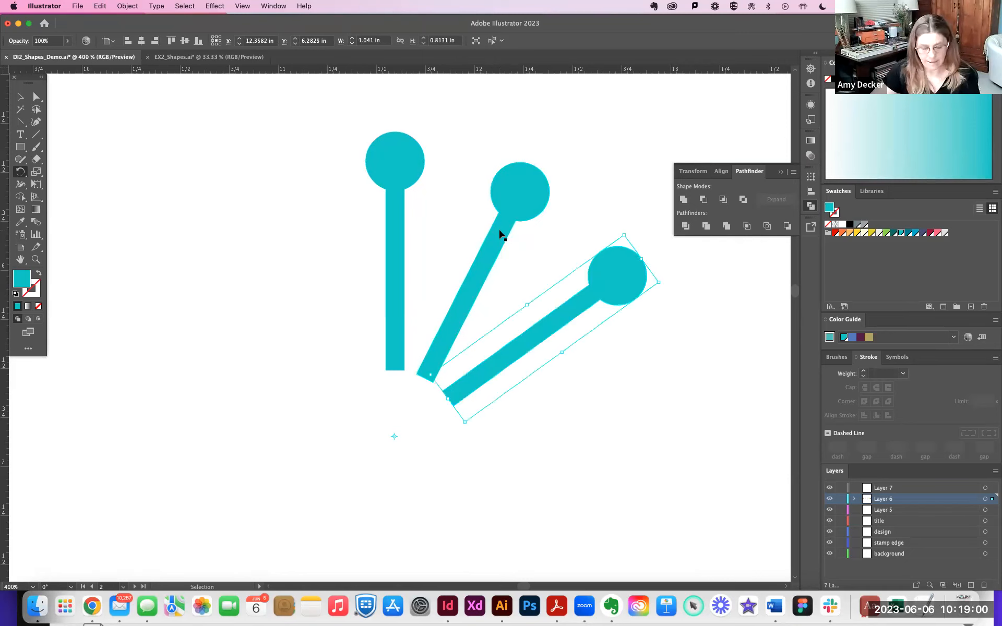
pyautogui.press('super+d')
pyautogui.press('super+d')
pyautogui.press('super+d')
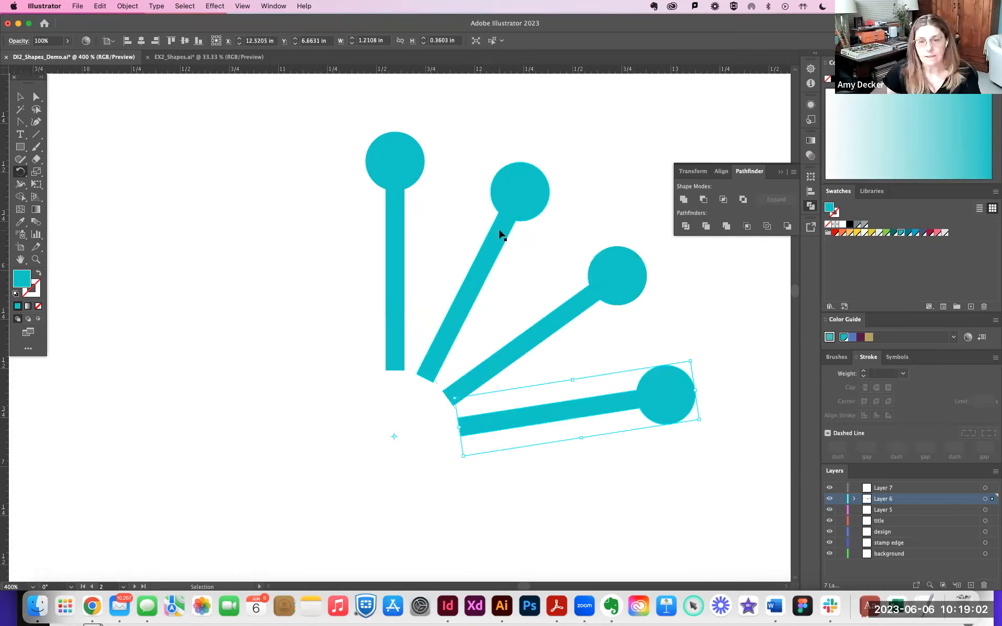
pyautogui.press('super+d')
pyautogui.press('super+d')
pyautogui.press('super+d')
pyautogui.press('super+d')
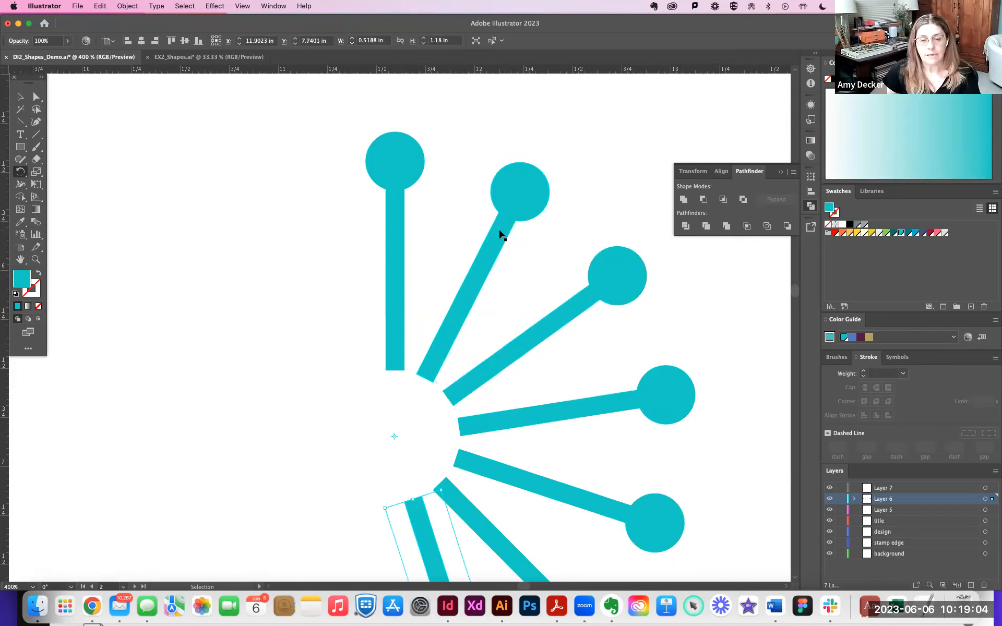
pyautogui.press('super+d')
pyautogui.press('super+d')
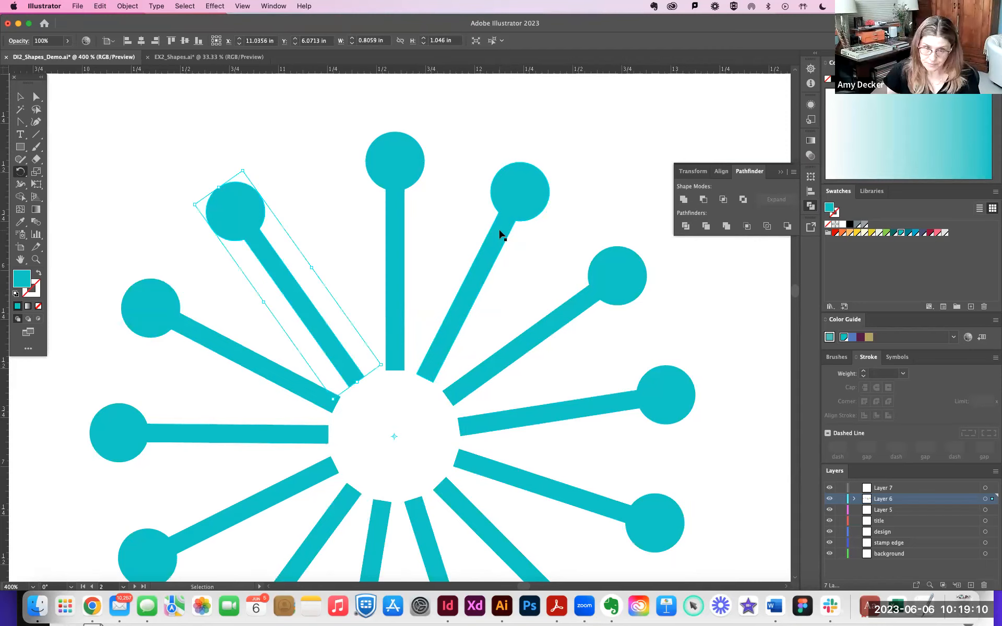
pyautogui.press('r')
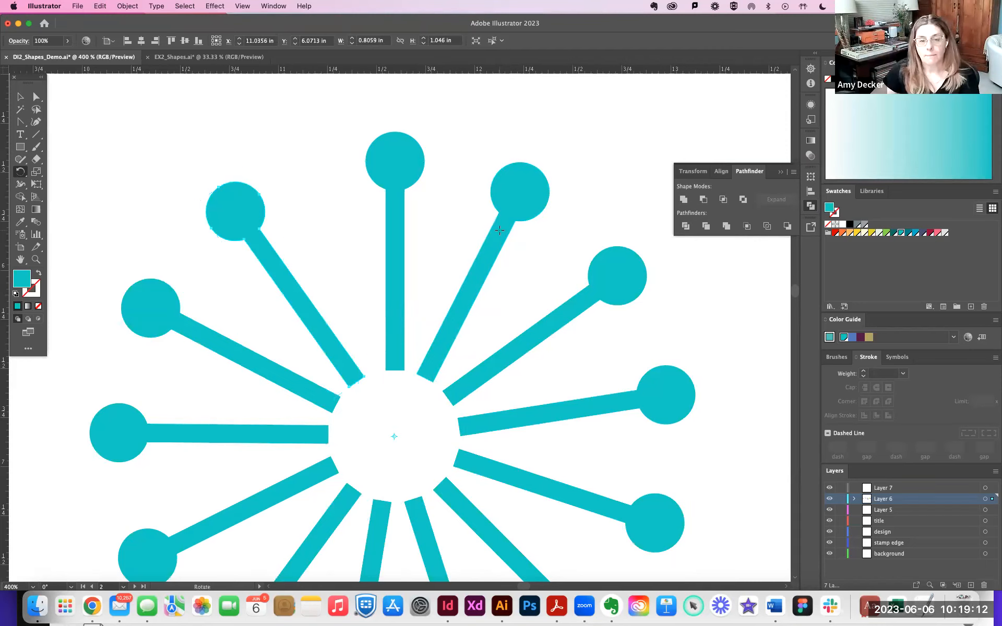
pyautogui.scroll(-2, 562, 269)
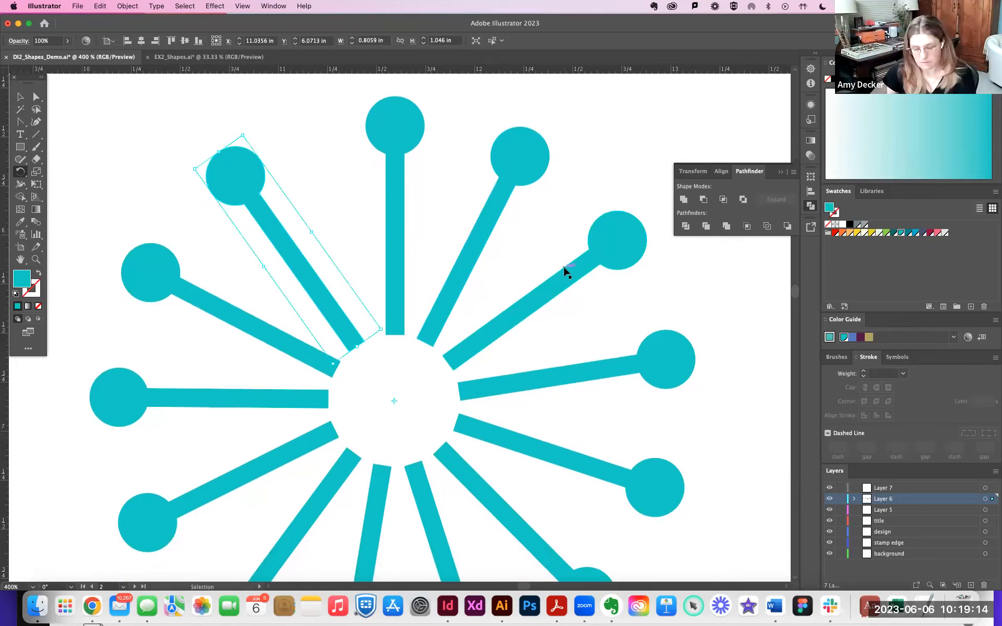
pyautogui.press('super+minus')
pyautogui.press('super+minus')
pyautogui.scroll(-2, 564, 268)
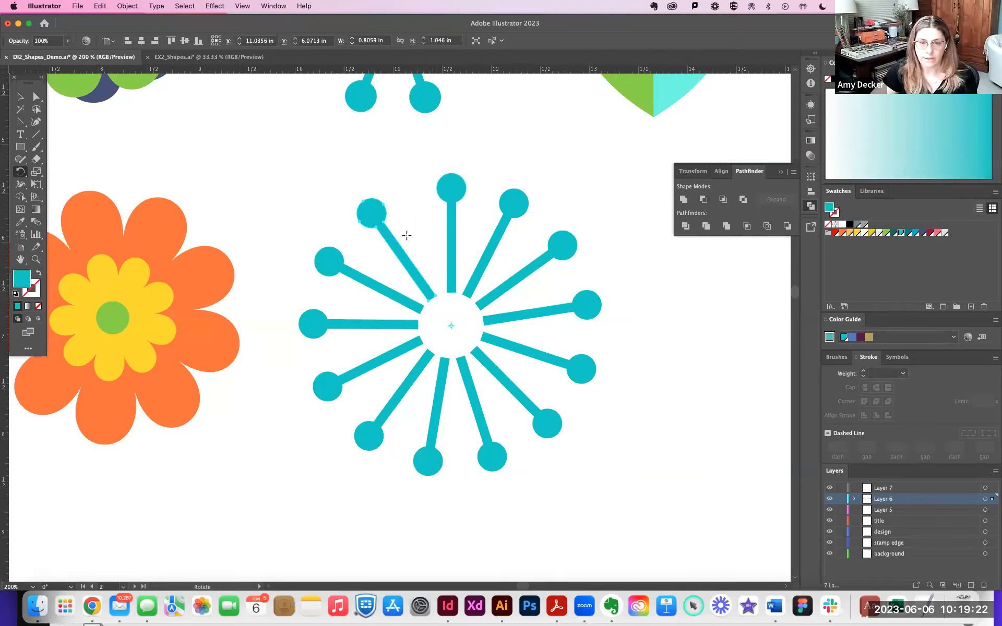
# Undo back to the single upright spoke and copy it 45° around the pivot below.
pyautogui.press('super+z')
pyautogui.press('super+z')
pyautogui.press('super+z')
pyautogui.press('super+z')
pyautogui.press('super+z')
pyautogui.press('super+z')
pyautogui.press('super+z')
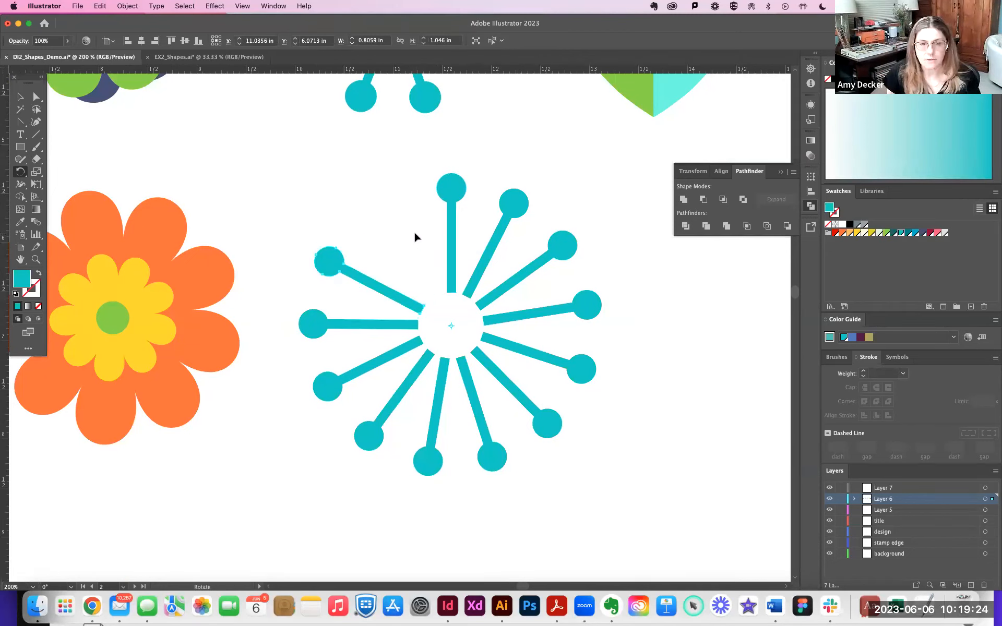
pyautogui.press('super+z')
pyautogui.press('super+z')
pyautogui.press('super+z')
pyautogui.press('super+z')
pyautogui.press('super+z')
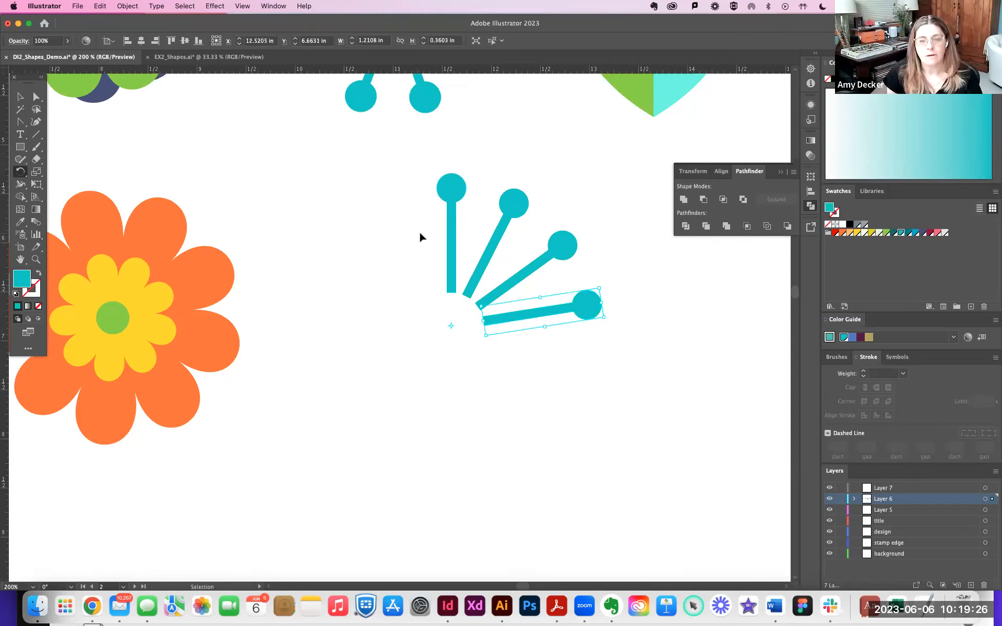
pyautogui.click(450, 327)
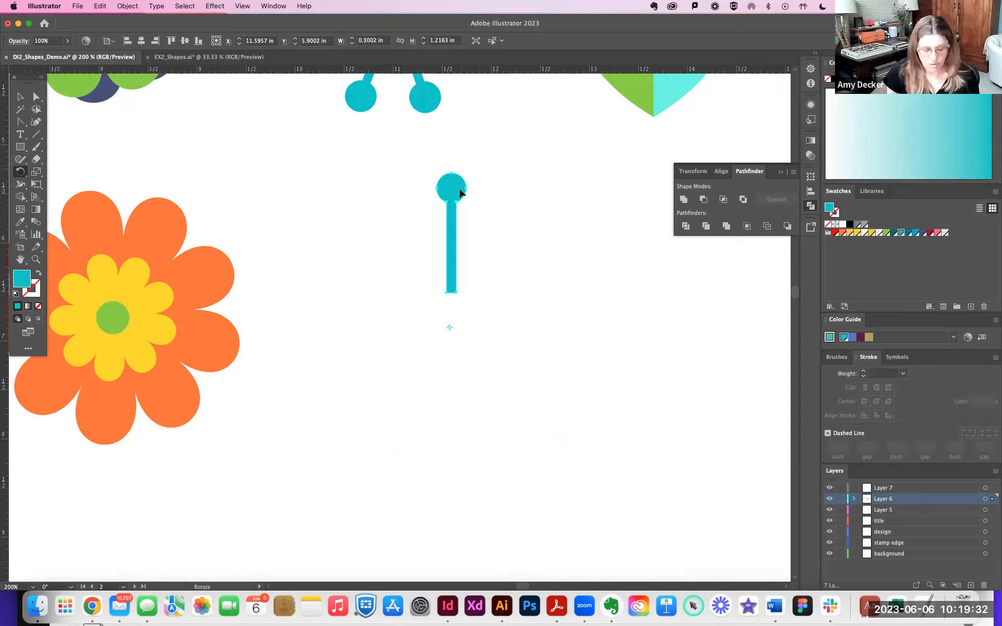
pyautogui.moveTo(472, 197); pyautogui.dragTo(528, 286)
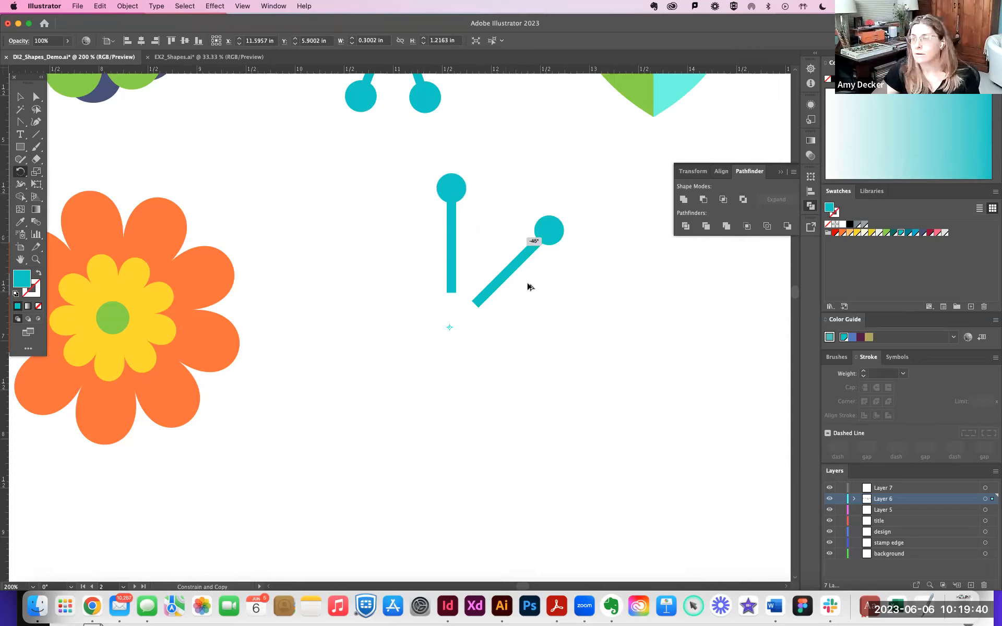
pyautogui.moveTo(529, 286); pyautogui.dragTo(527, 281)
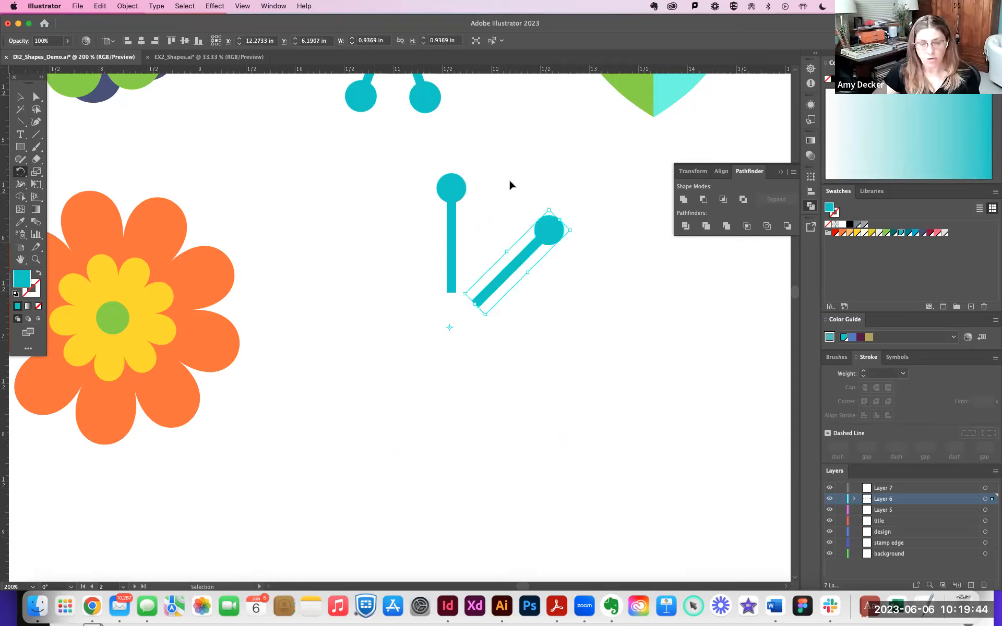
pyautogui.press('super+d')
pyautogui.press('super+d')
pyautogui.press('super+d')
pyautogui.press('super+d')
pyautogui.press('super+d')
pyautogui.press('super+d')
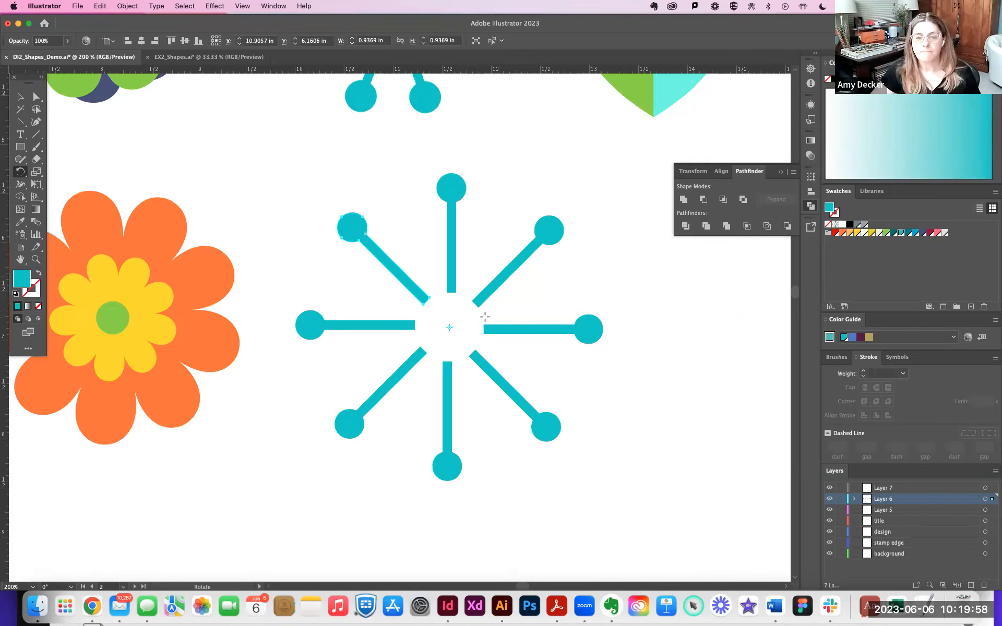
# Pan right of the starburst and try selecting all the cyan spokes by matching colour, then deselect.
pyautogui.moveTo(590, 290); pyautogui.dragTo(387, 275)
pyautogui.click(20, 109)
pyautogui.click(221, 162)
pyautogui.click(21, 97)
pyautogui.moveTo(214, 163)
pyautogui.mouseDown()
pyautogui.moveTo(300, 163)
pyautogui.moveTo(210, 169)
pyautogui.mouseUp()
pyautogui.click(297, 172)
# Alt-drag a copy of one circle-tipped spoke into the empty space on the right.
pyautogui.moveTo(372, 198); pyautogui.dragTo(590, 172)
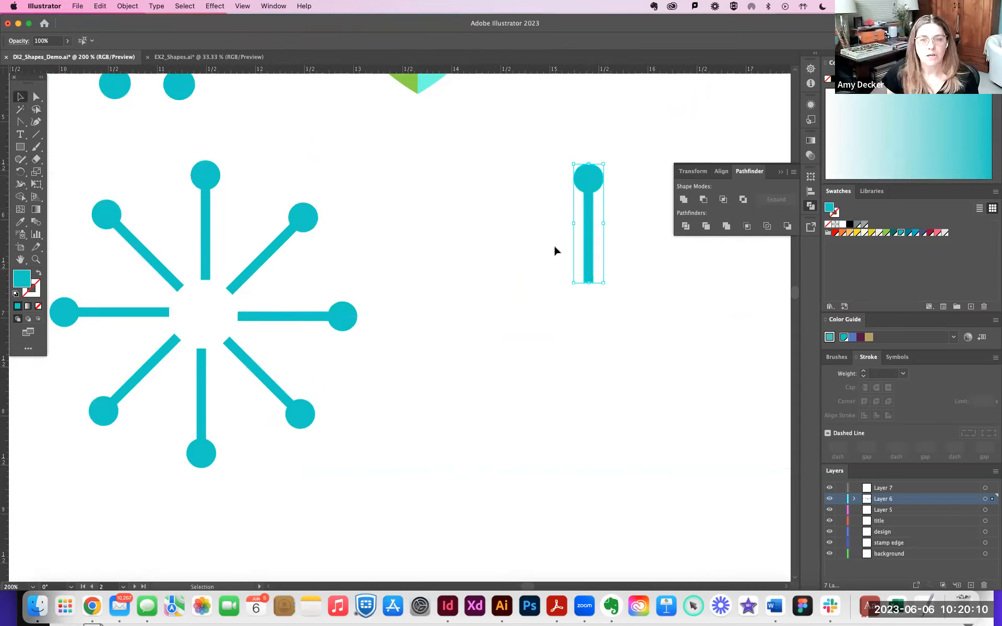
pyautogui.hscroll(3, 548, 256)
pyautogui.moveTo(500, 174); pyautogui.dragTo(513, 178)
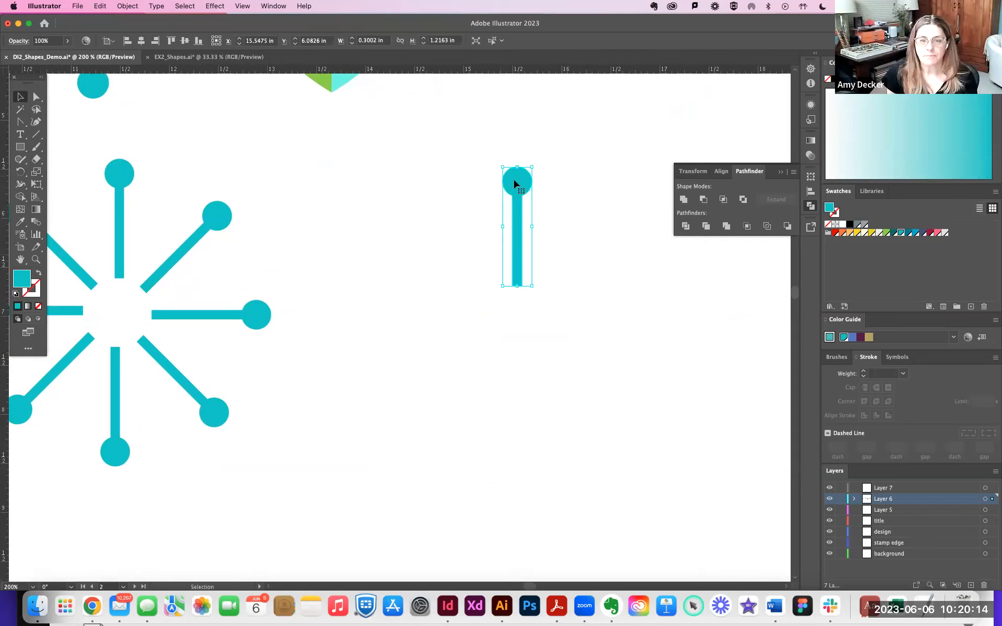
pyautogui.click(23, 170)
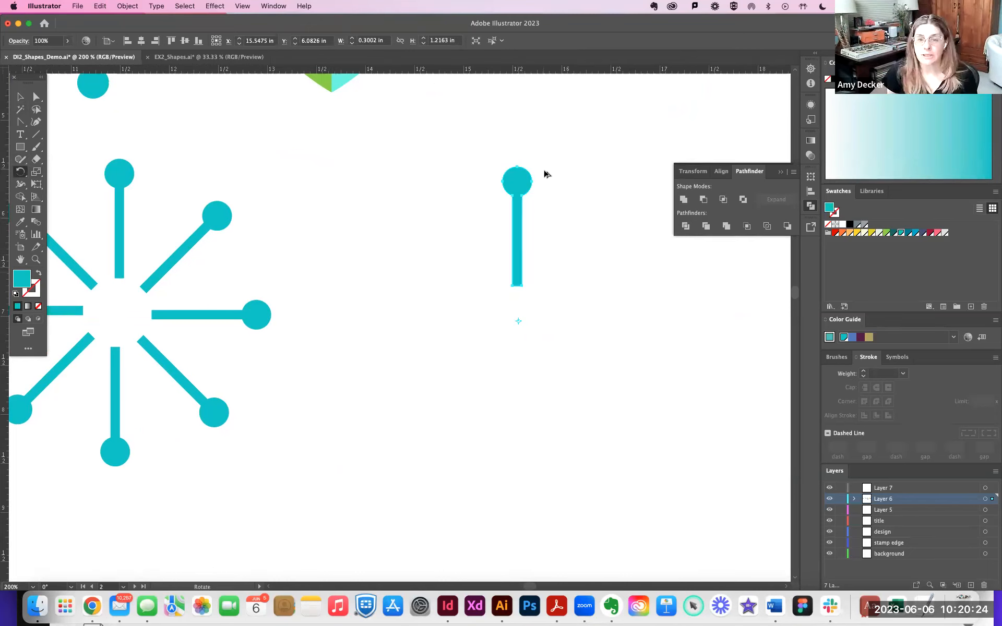
# Rotate a -45° copy of the spoke and repeat it with Cmd+D to complete the ring.
pyautogui.moveTo(546, 179); pyautogui.dragTo(596, 248)
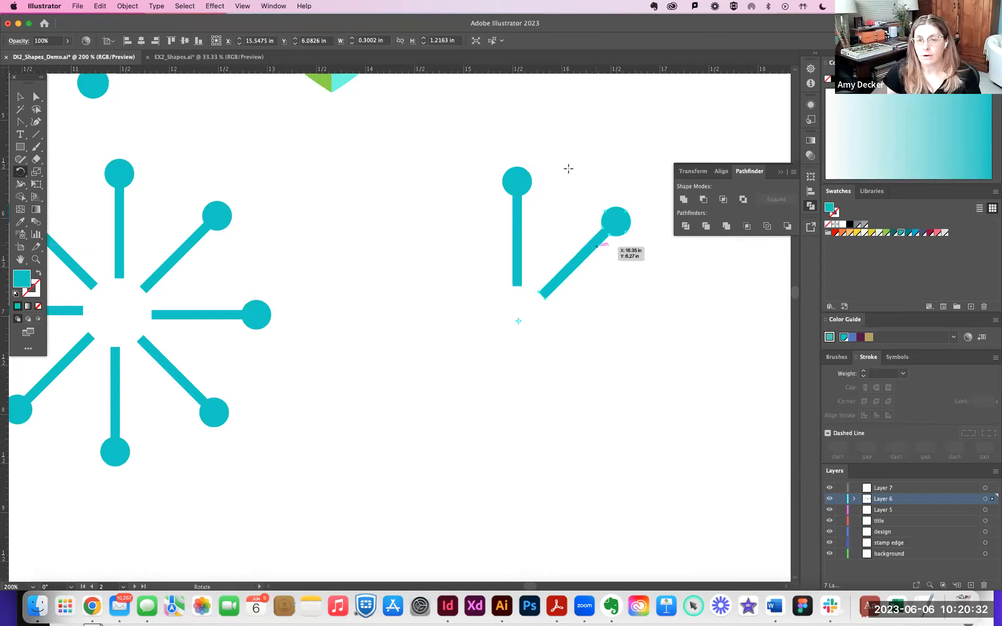
pyautogui.press('super+d')
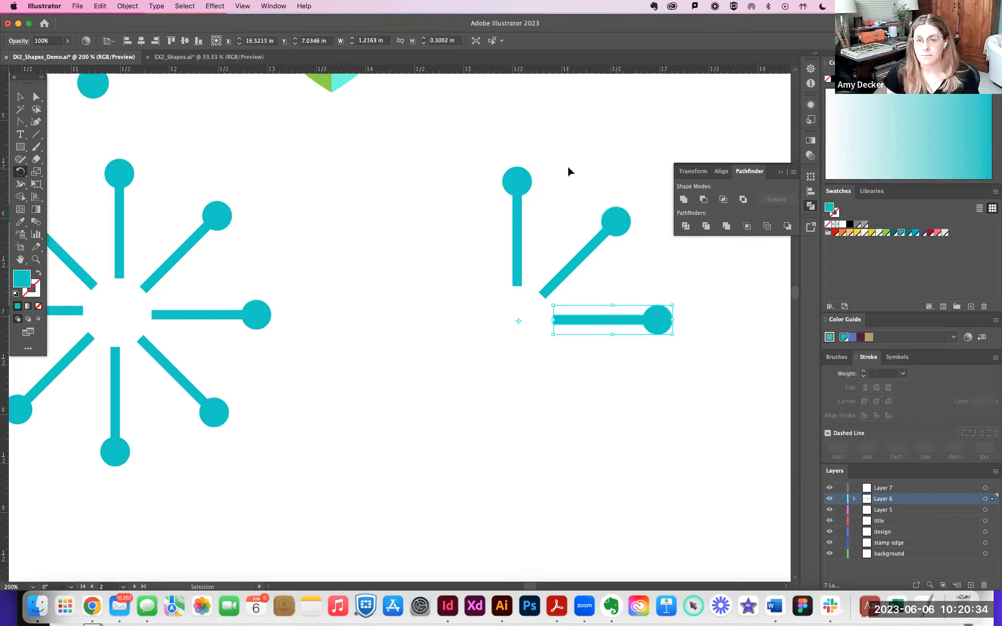
pyautogui.press('super+d')
pyautogui.press('super+d')
pyautogui.press('super+d')
pyautogui.press('super+d')
pyautogui.press('super+d')
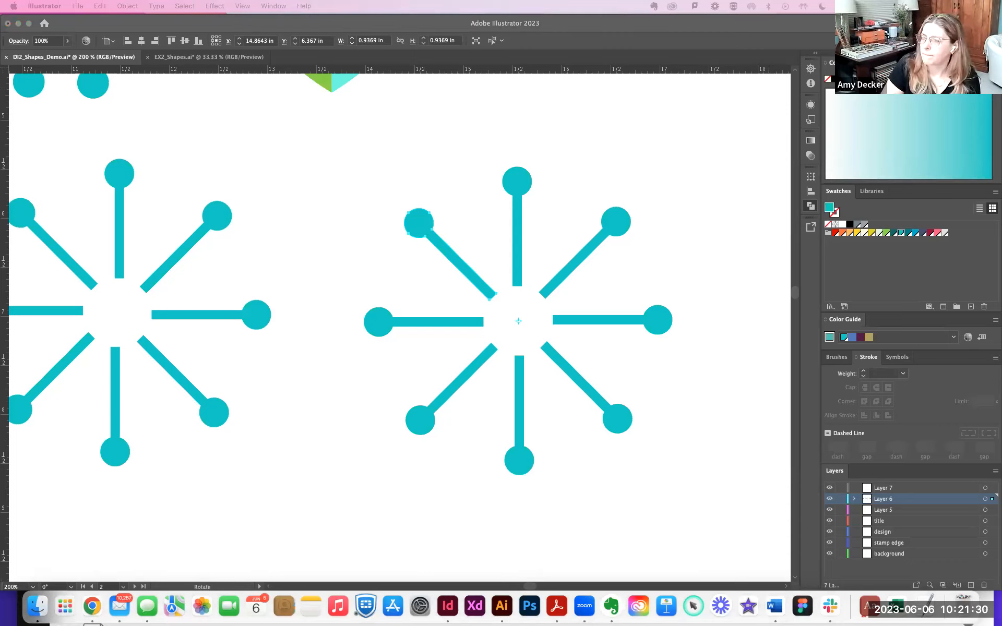
pyautogui.click(584, 605)
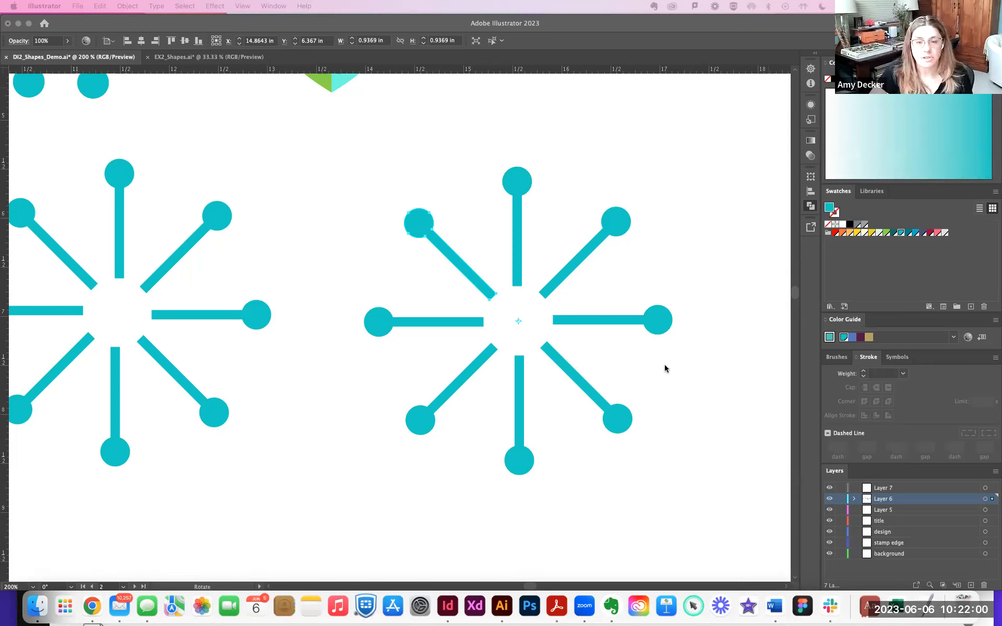
pyautogui.click(626, 29)
pyautogui.click(20, 147)
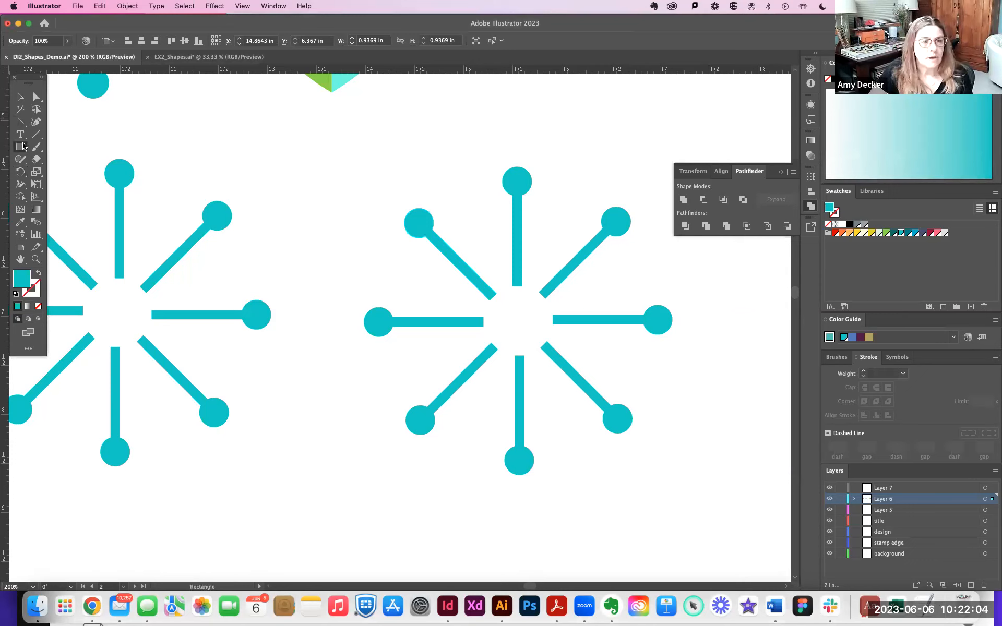
# Draw a circle centred on the right starburst's hub and fill it dark teal.
pyautogui.click(57, 171)
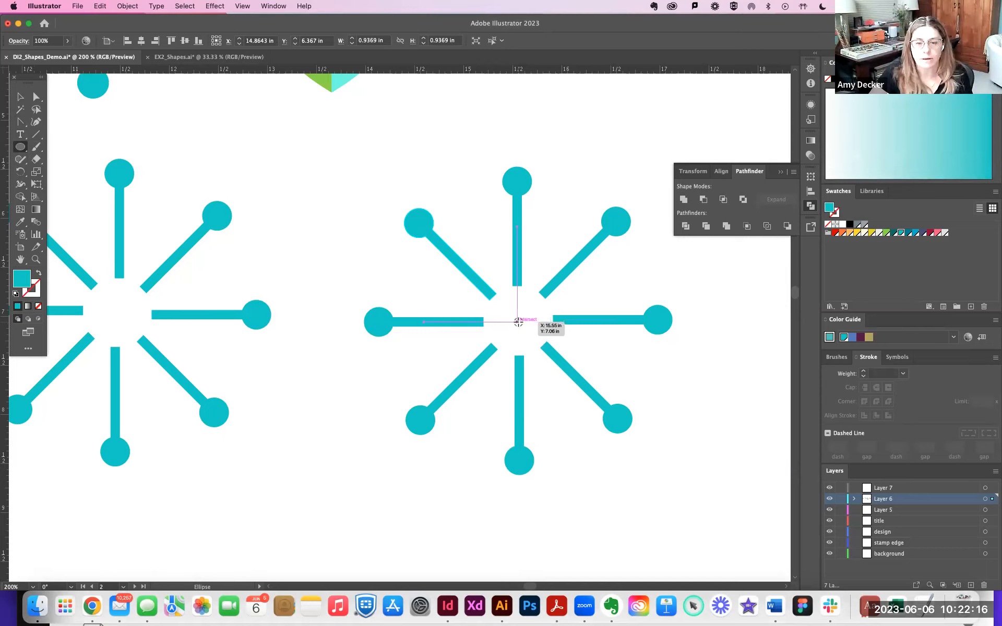
pyautogui.press('super+equal')
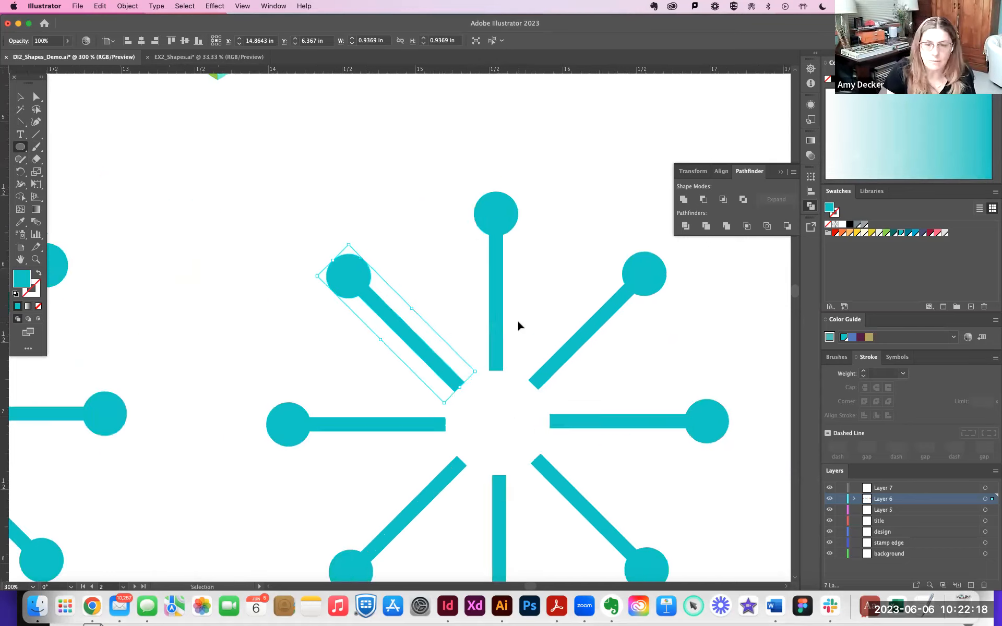
pyautogui.scroll(-5, 451, 305)
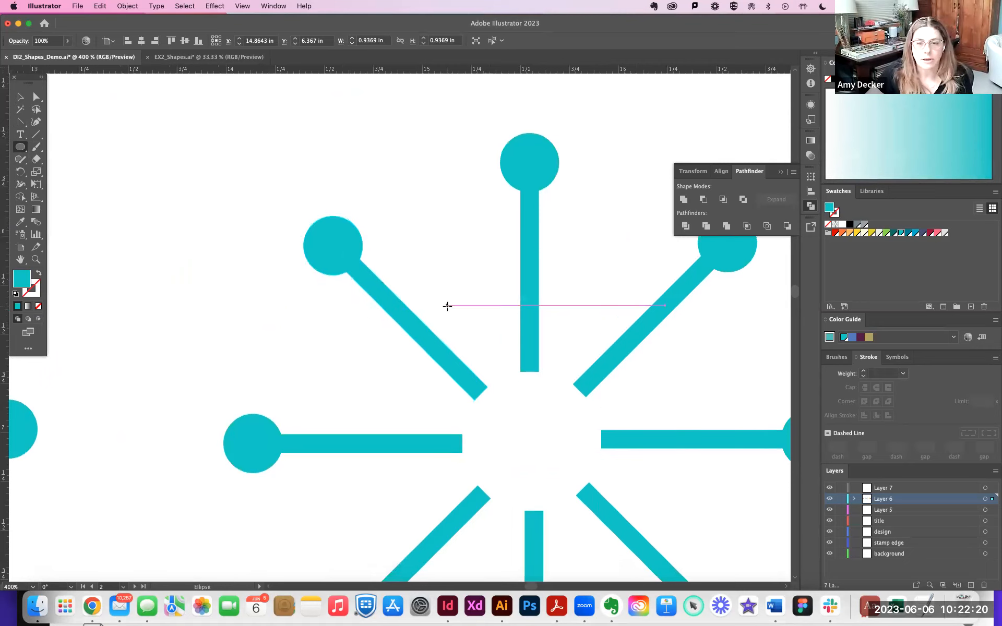
pyautogui.scroll(-4, 470, 335)
pyautogui.hscroll(4, 470, 335)
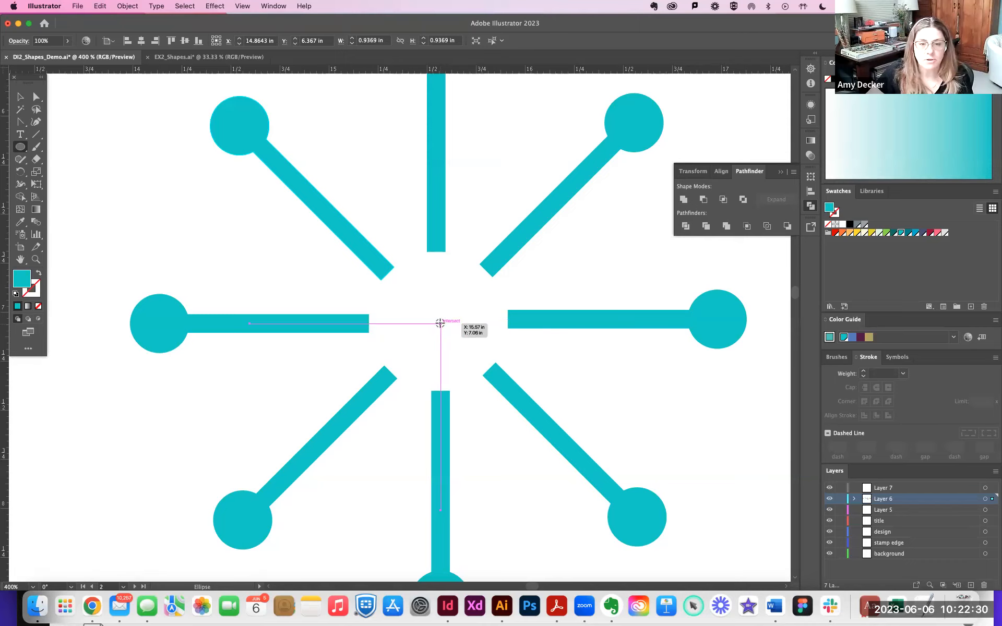
pyautogui.moveTo(440, 323); pyautogui.dragTo(530, 399)
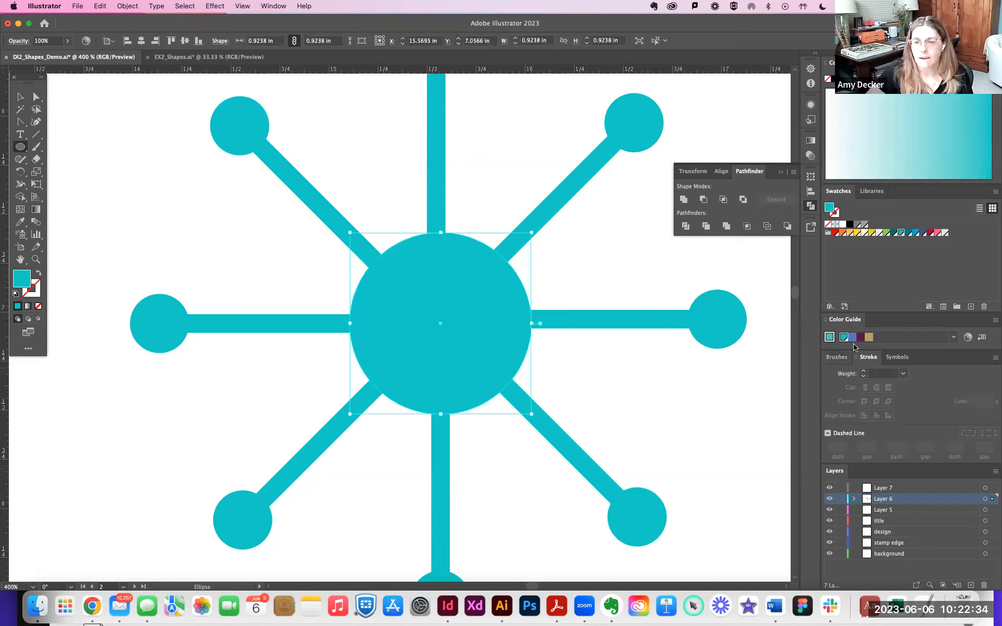
pyautogui.click(909, 233)
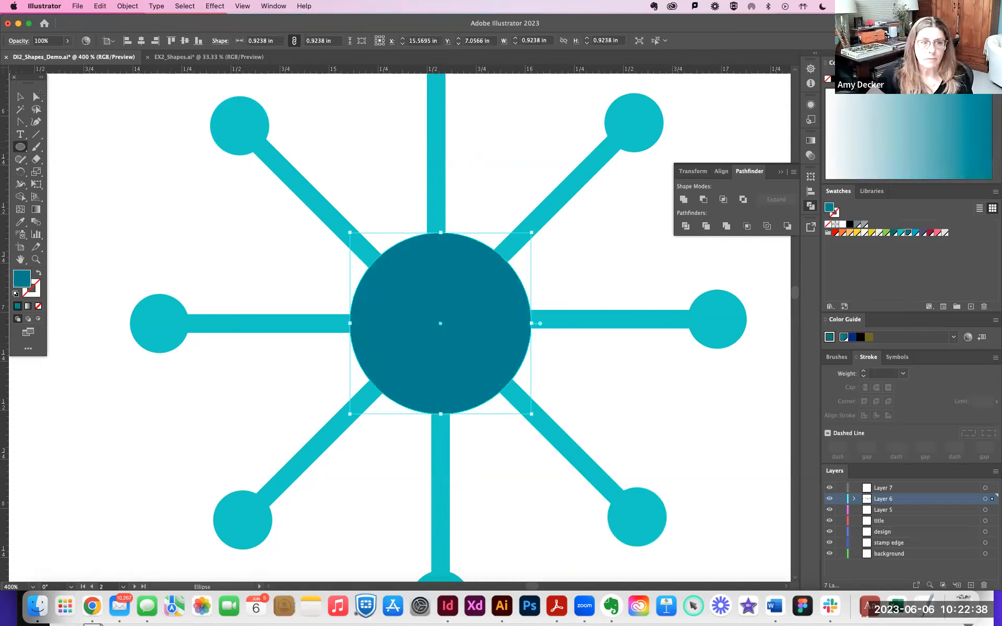
# Marquee-select the whole right starburst together with its new hub circle.
pyautogui.press('v')
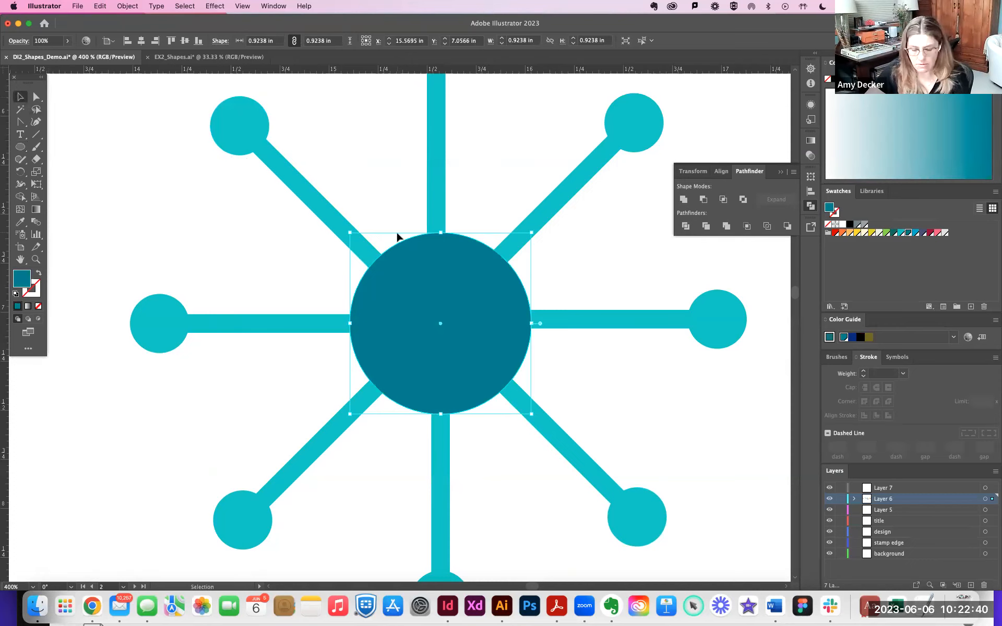
pyautogui.press('super+minus')
pyautogui.press('super+minus')
pyautogui.moveTo(221, 152); pyautogui.dragTo(565, 487)
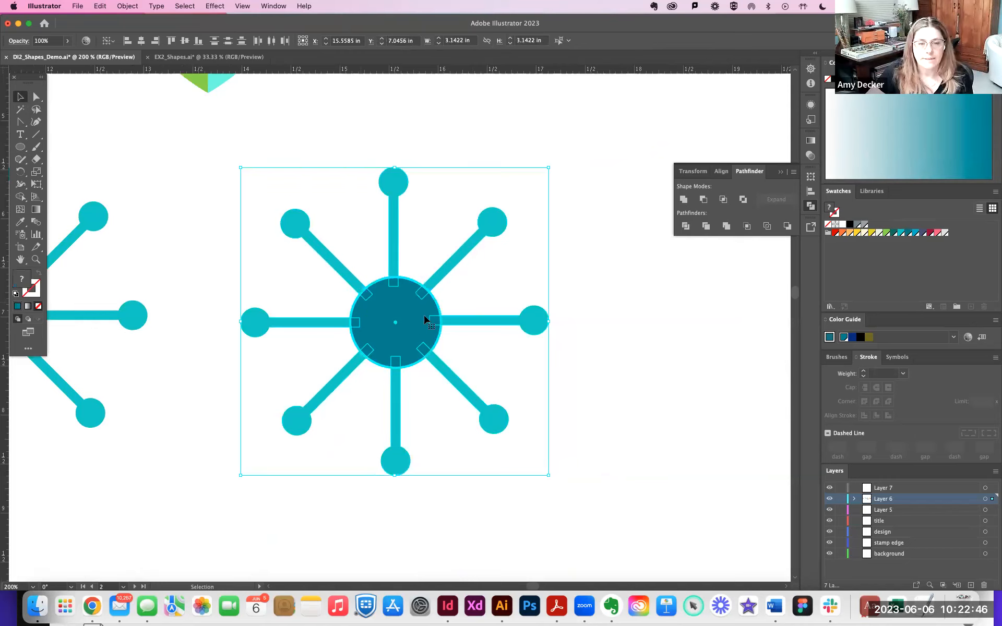
# Horizontally align the dark centre circle with the top spoke, after undoing two whole-burst alignments.
pyautogui.click(141, 42)
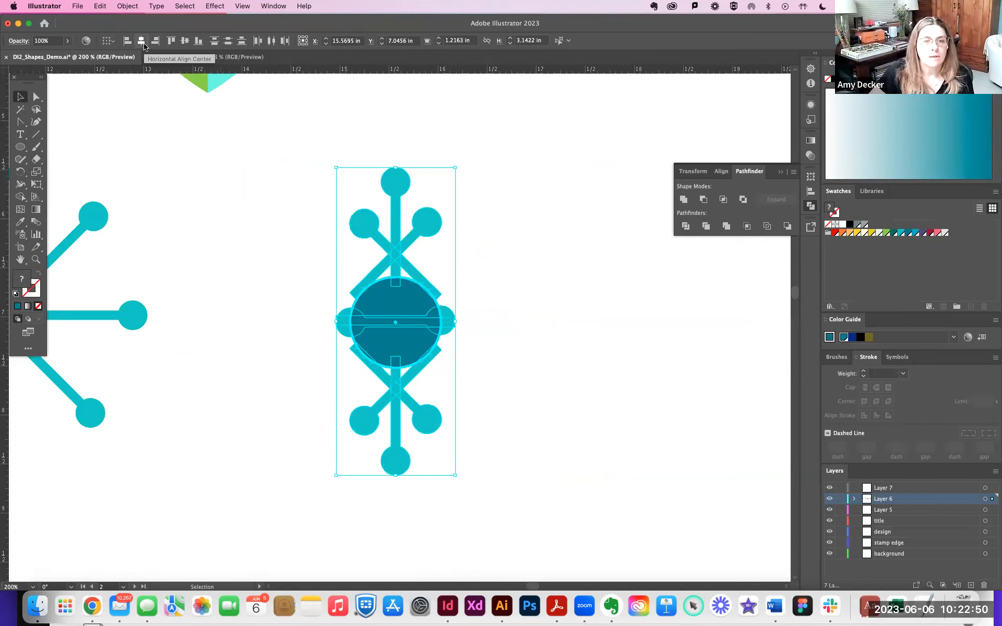
pyautogui.press('super+z')
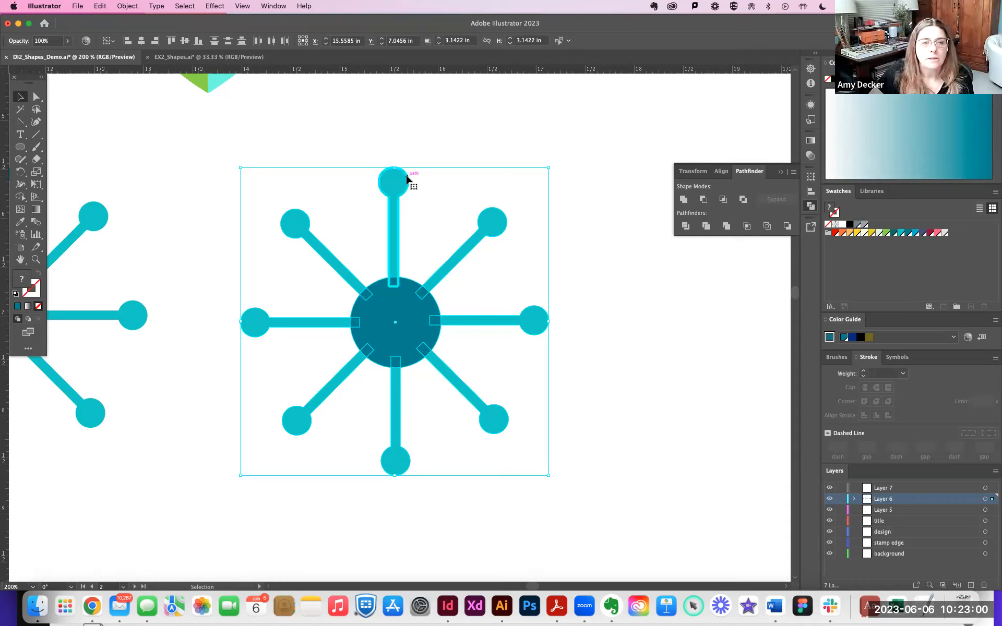
pyautogui.click(141, 41)
pyautogui.press('super+z')
pyautogui.click(394, 281)
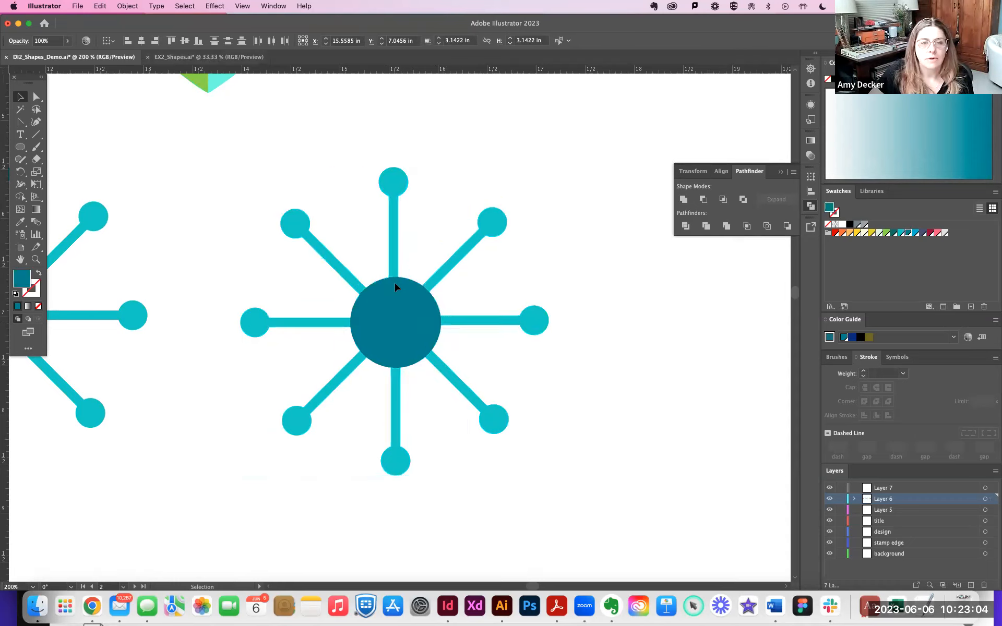
pyautogui.keyDown('shift'); pyautogui.click(396, 175); pyautogui.keyUp('shift')
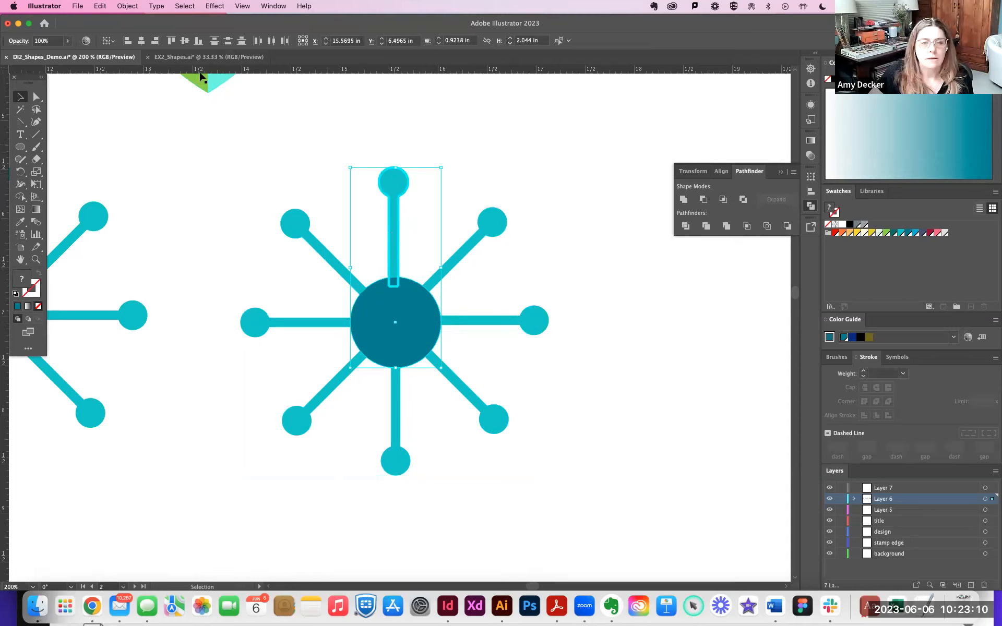
pyautogui.click(142, 41)
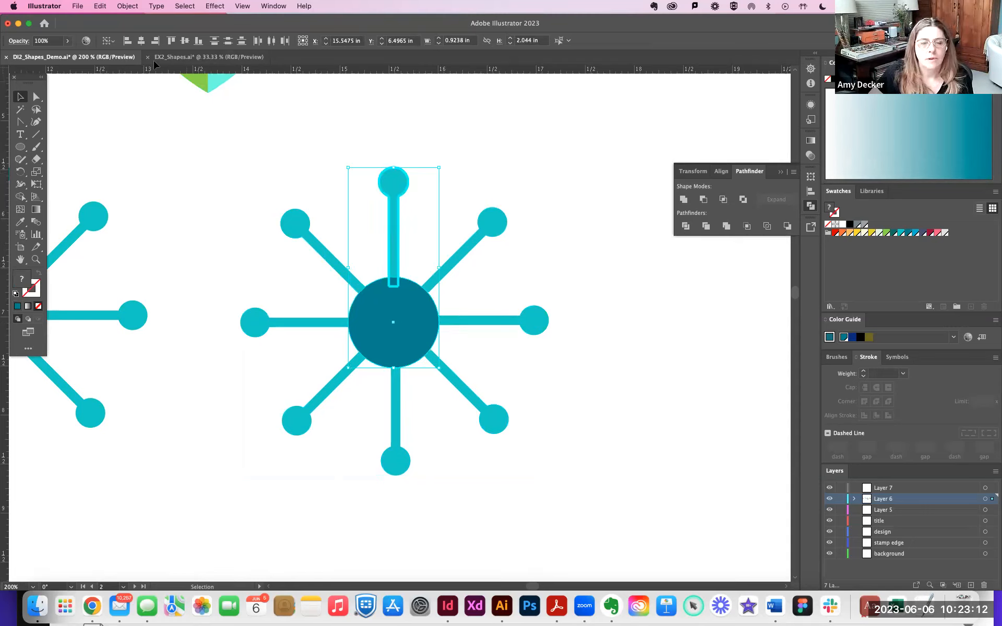
# Select the whole dark-hubbed burst and move it right and up.
pyautogui.click(496, 416)
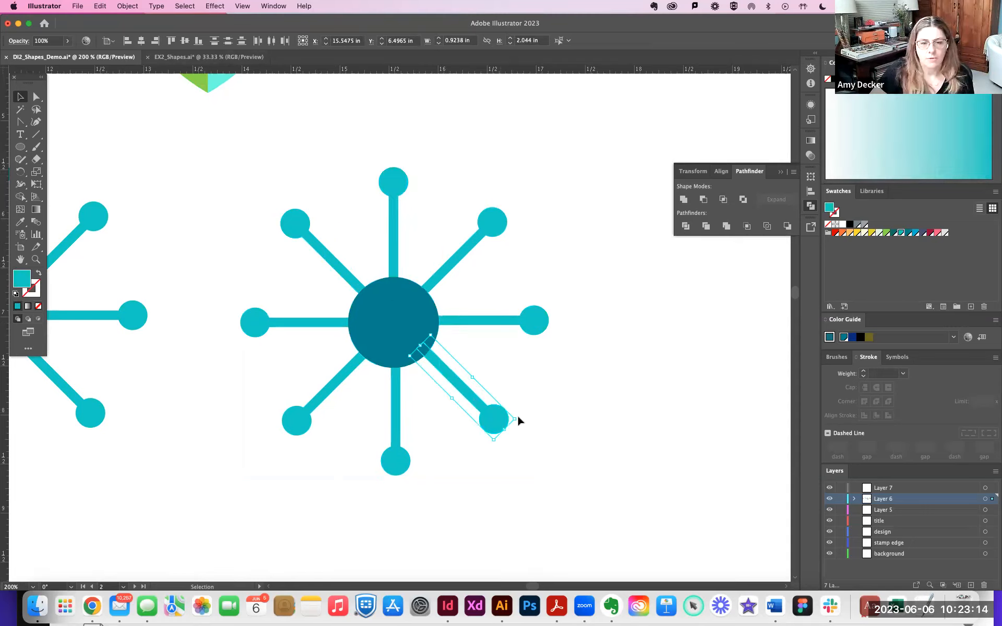
pyautogui.click(669, 455)
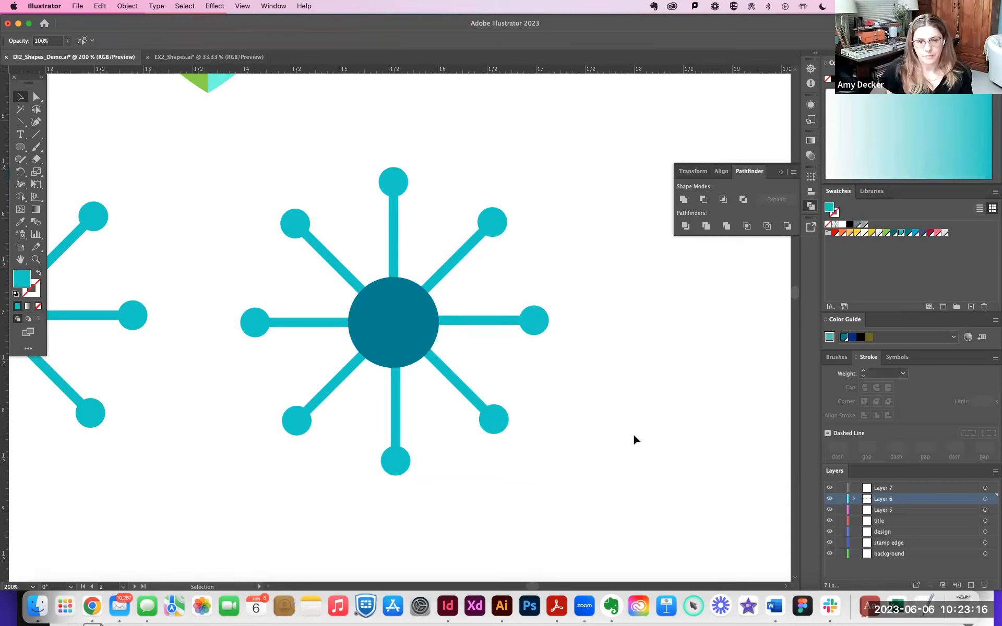
pyautogui.scroll(-1, 635, 441)
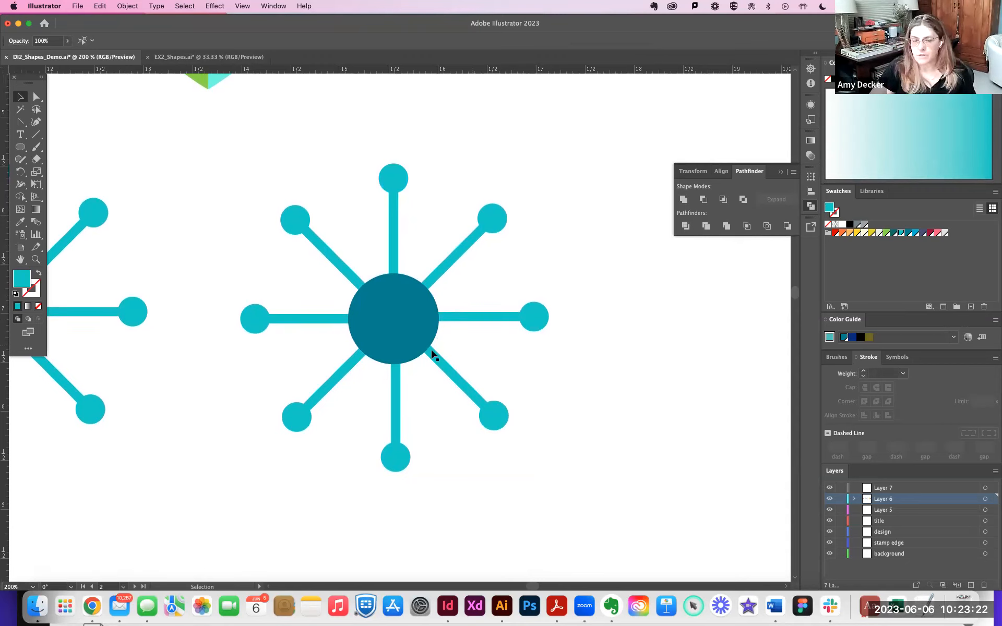
pyautogui.moveTo(234, 167); pyautogui.dragTo(600, 488)
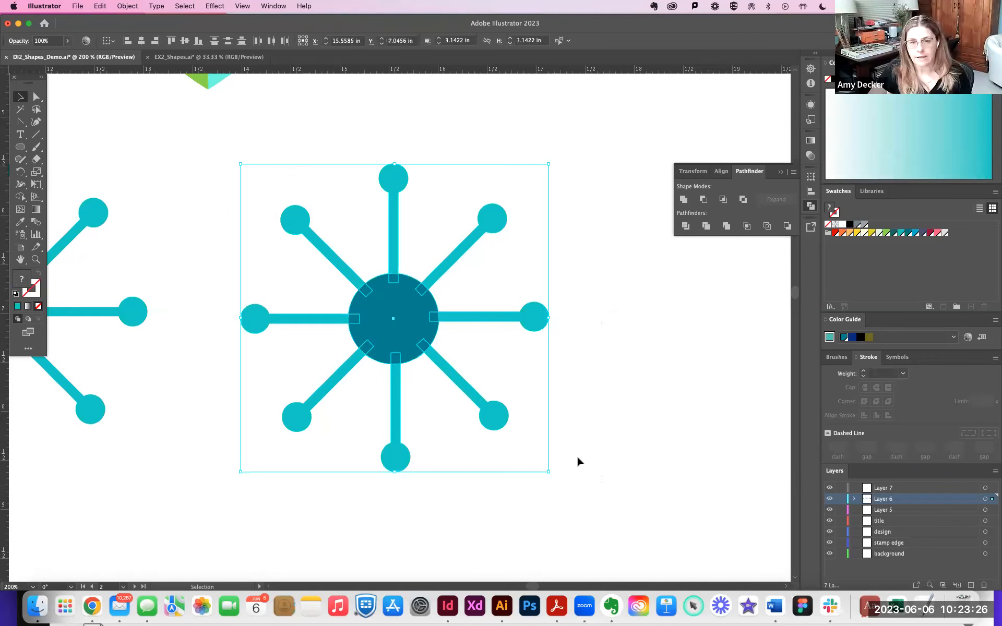
pyautogui.press('a')
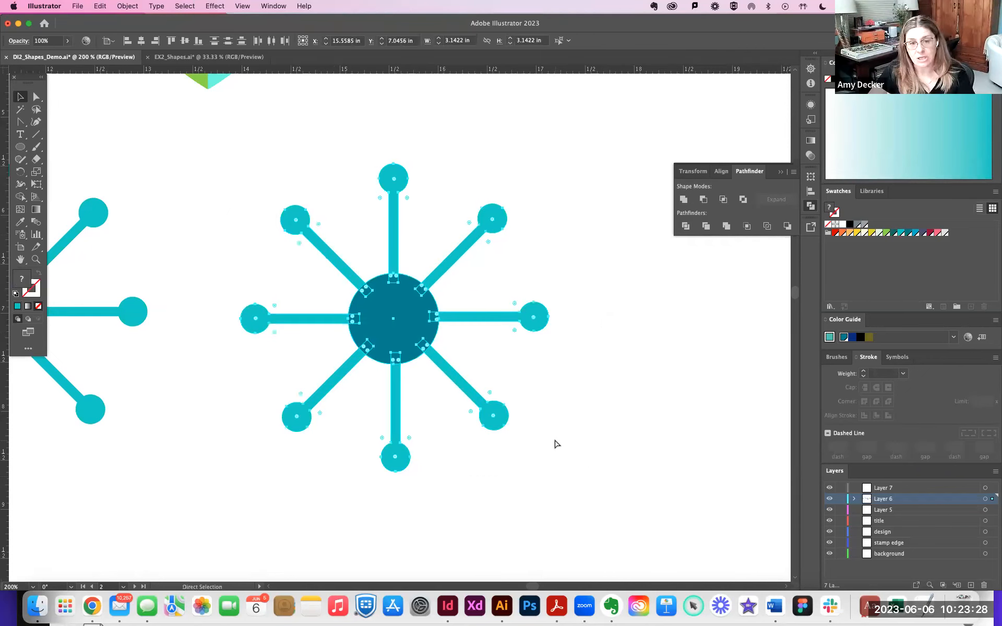
pyautogui.press('v')
pyautogui.moveTo(426, 316); pyautogui.dragTo(515, 289)
# Draw a cyan circle at the centre of the empty-centred burst, leaving the stray arm in place.
pyautogui.press('space')
pyautogui.moveTo(495, 359); pyautogui.dragTo(441, 349)
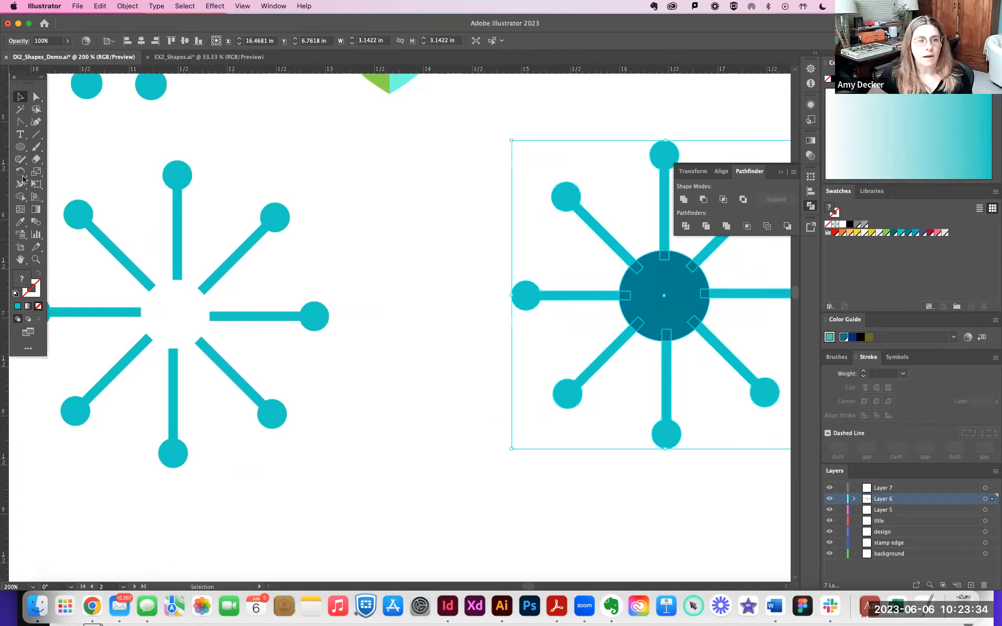
pyautogui.click(20, 147)
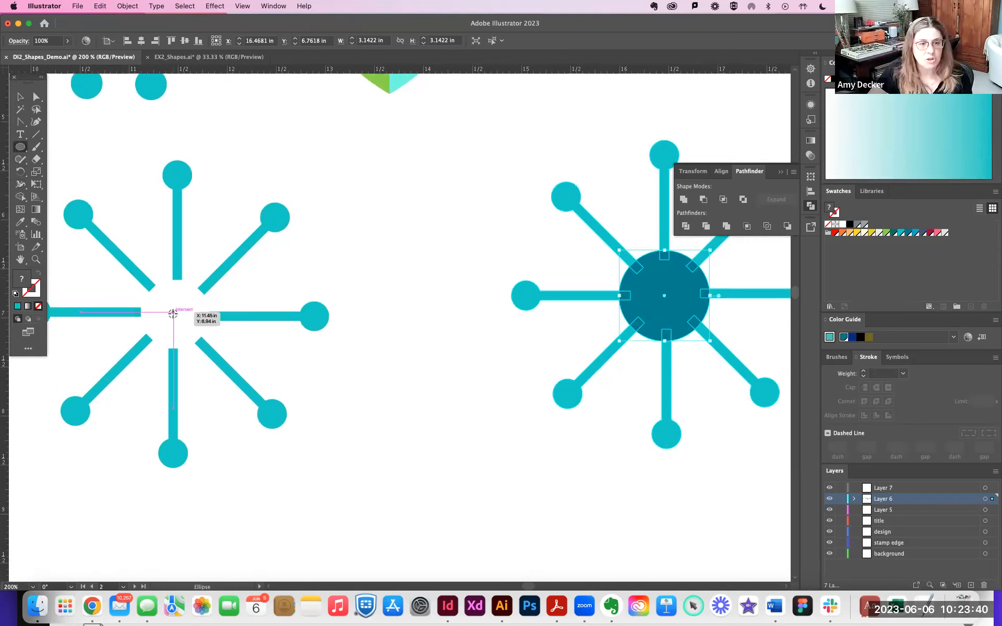
pyautogui.moveTo(173, 312); pyautogui.dragTo(210, 330)
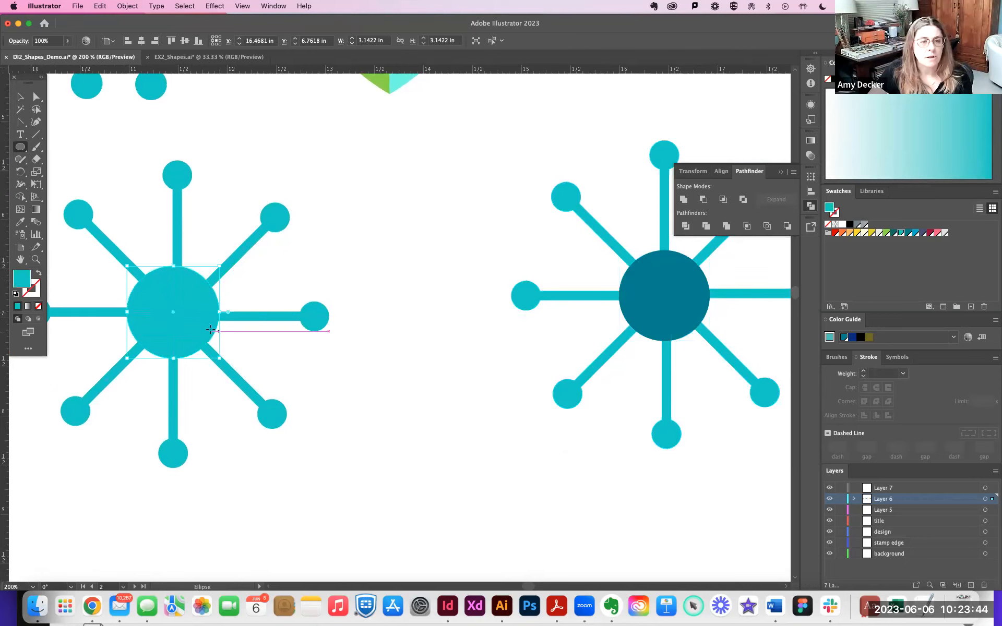
pyautogui.click(20, 97)
pyautogui.moveTo(393, 266); pyautogui.dragTo(542, 183)
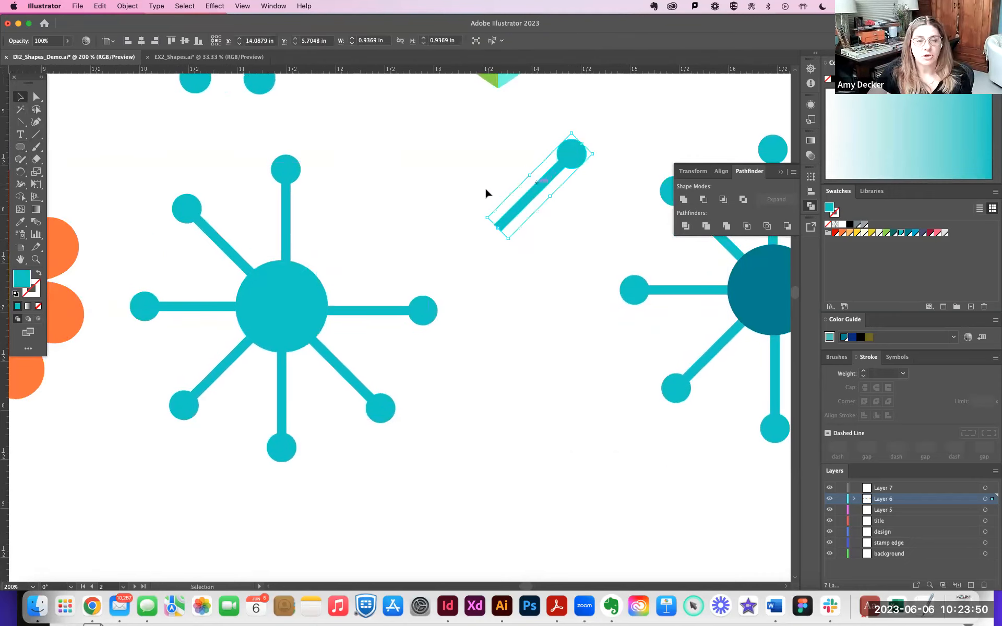
pyautogui.press('super+z')
# Move the cyan-centred burst right and up, then place the dark-centred burst below it.
pyautogui.moveTo(127, 158); pyautogui.dragTo(463, 463)
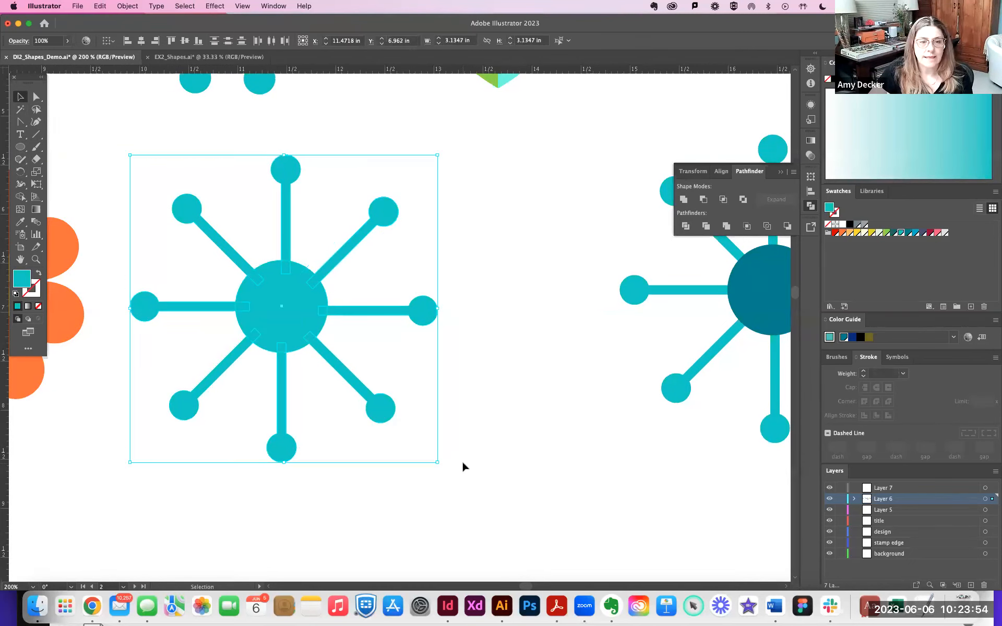
pyautogui.press('a')
pyautogui.press('v')
pyautogui.moveTo(288, 344); pyautogui.dragTo(350, 331)
pyautogui.press('super+minus')
pyautogui.press('super+minus')
pyautogui.press('super+minus')
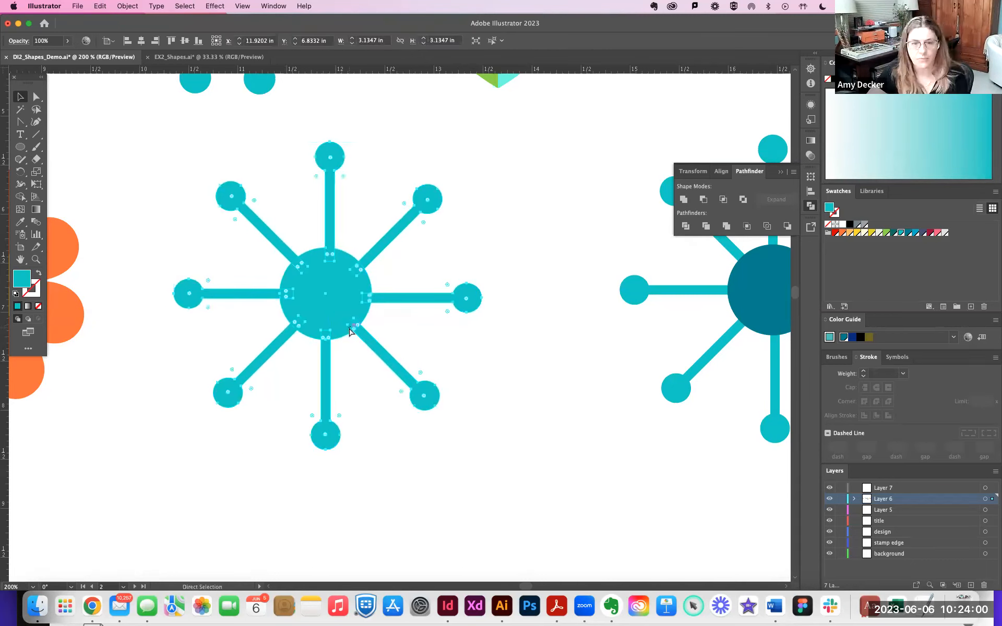
pyautogui.moveTo(559, 320); pyautogui.dragTo(375, 435)
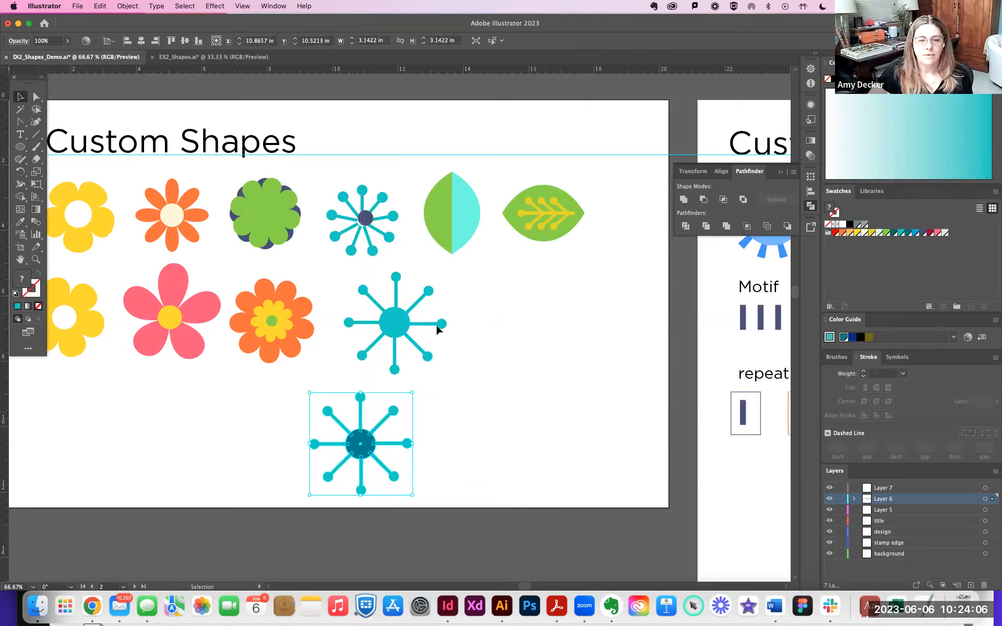
# Nudge the cyan-centred burst into place and draw a roughly 3.32 × 2.49 in ellipse to its right.
pyautogui.moveTo(409, 326); pyautogui.dragTo(402, 330)
pyautogui.click(478, 470)
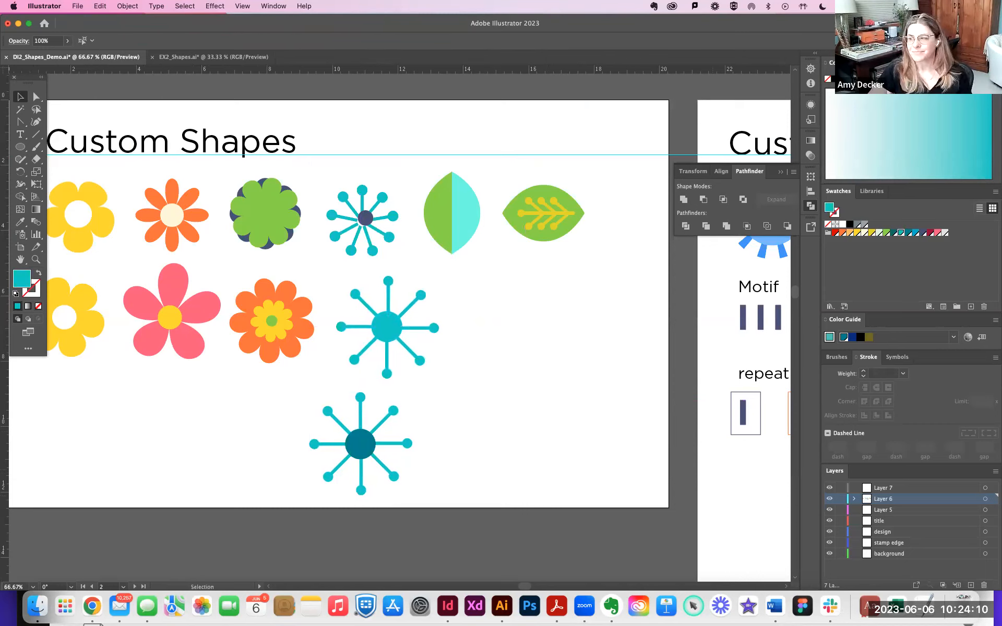
pyautogui.scroll(-1, 589, 364)
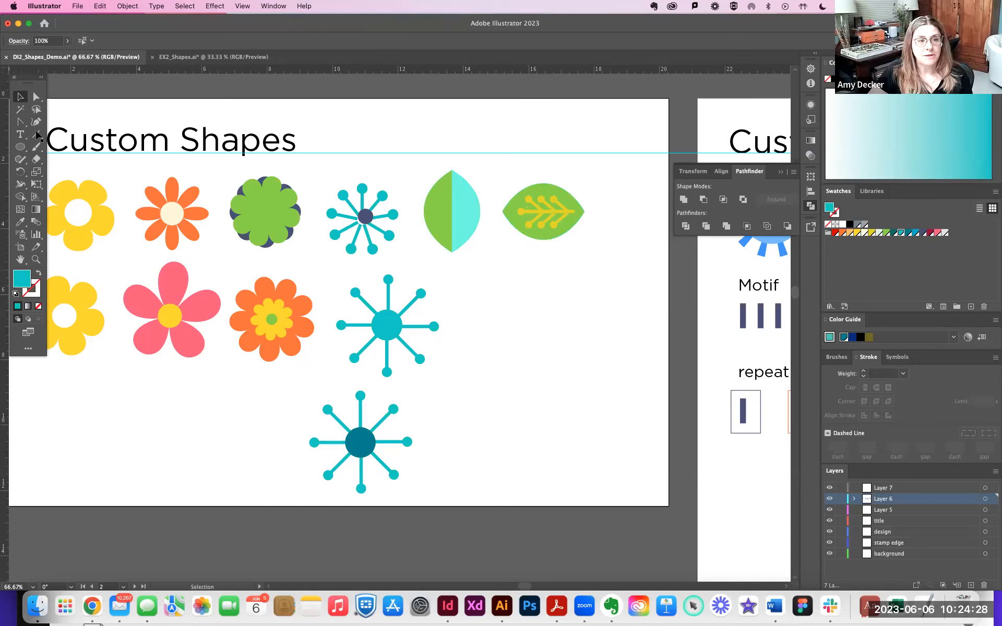
pyautogui.click(20, 148)
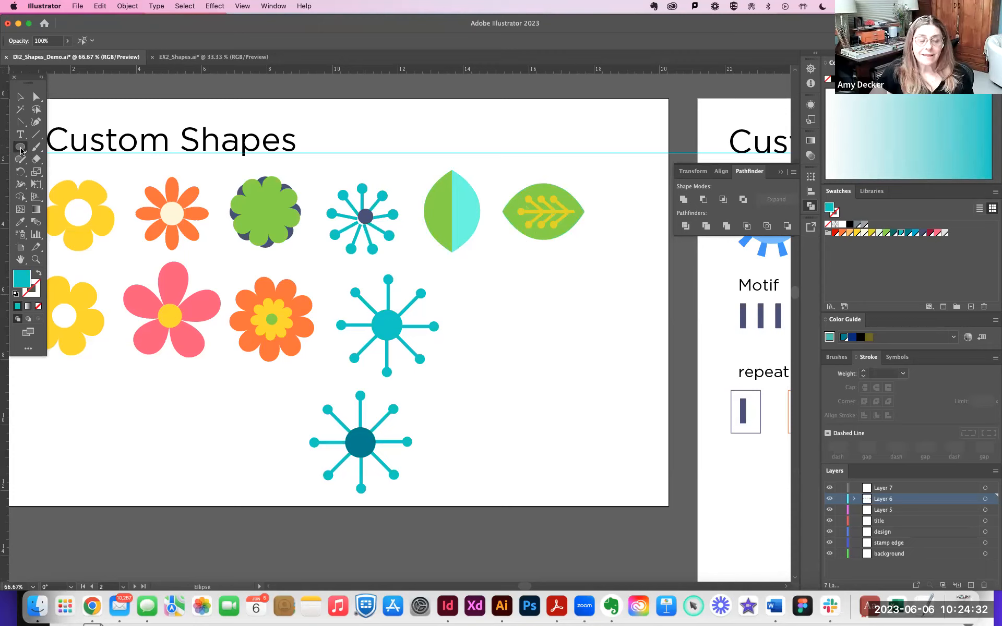
pyautogui.moveTo(490, 287); pyautogui.dragTo(597, 369)
# Duplicate the ellipse to the right and fill the copy dark teal.
pyautogui.press('v')
pyautogui.moveTo(538, 330); pyautogui.dragTo(515, 331)
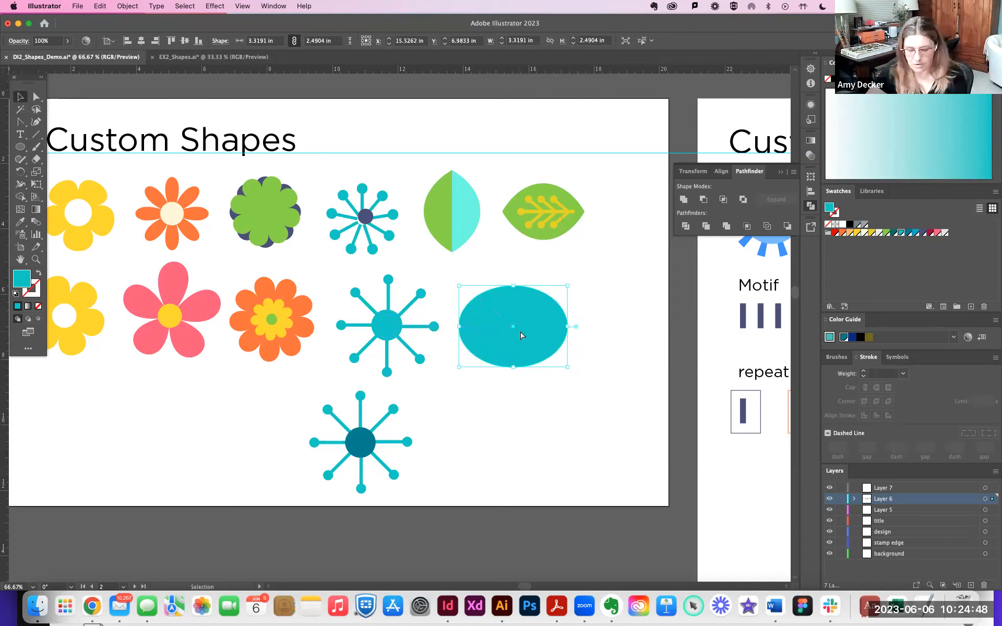
pyautogui.press('super+equal')
pyautogui.press('super+equal')
pyautogui.press('super+equal')
pyautogui.hscroll(2, 396, 338)
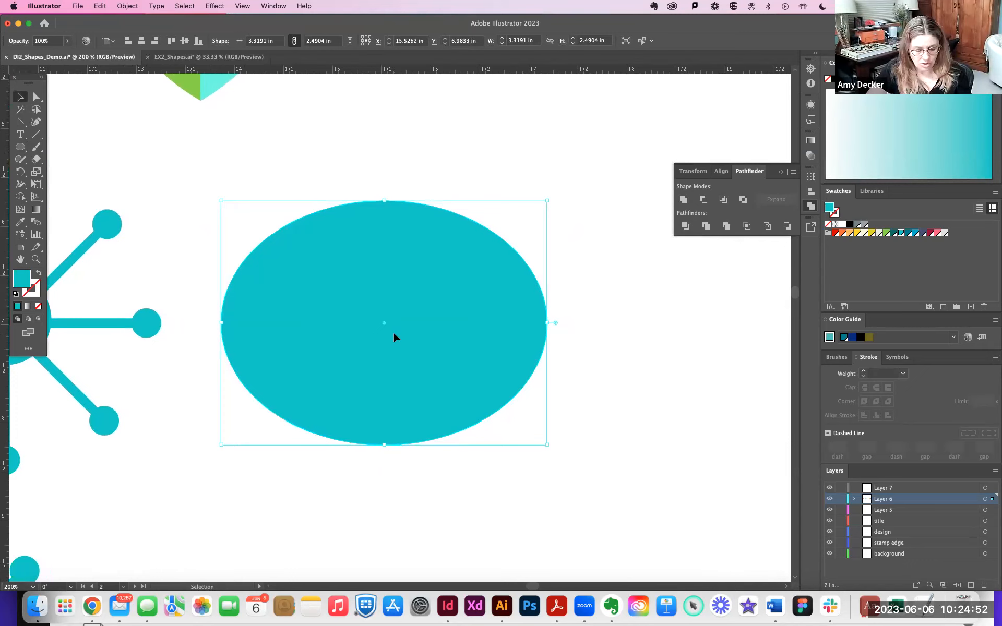
pyautogui.moveTo(394, 334); pyautogui.dragTo(573, 311)
pyautogui.click(893, 232)
pyautogui.press('Delete')
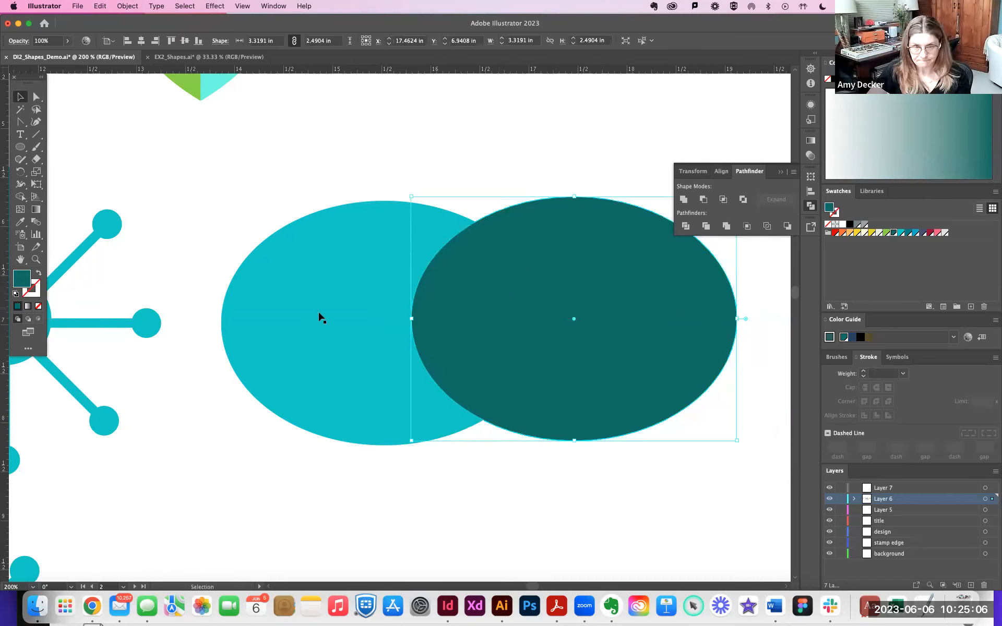
# Select both ellipses and vertically centre them on each other.
pyautogui.click(320, 317)
pyautogui.click(665, 322)
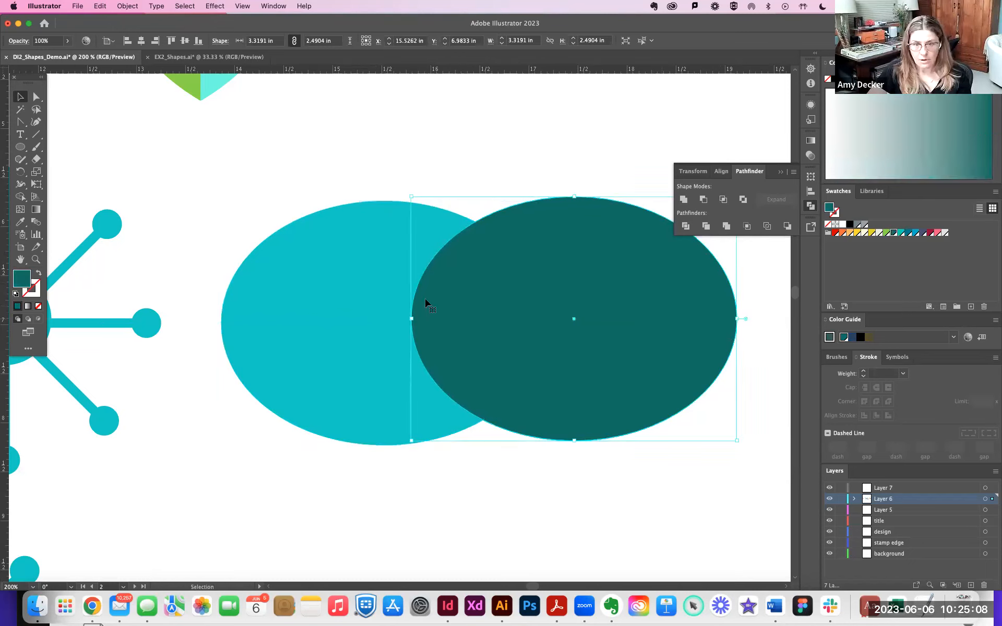
pyautogui.click(346, 300)
pyautogui.click(653, 320)
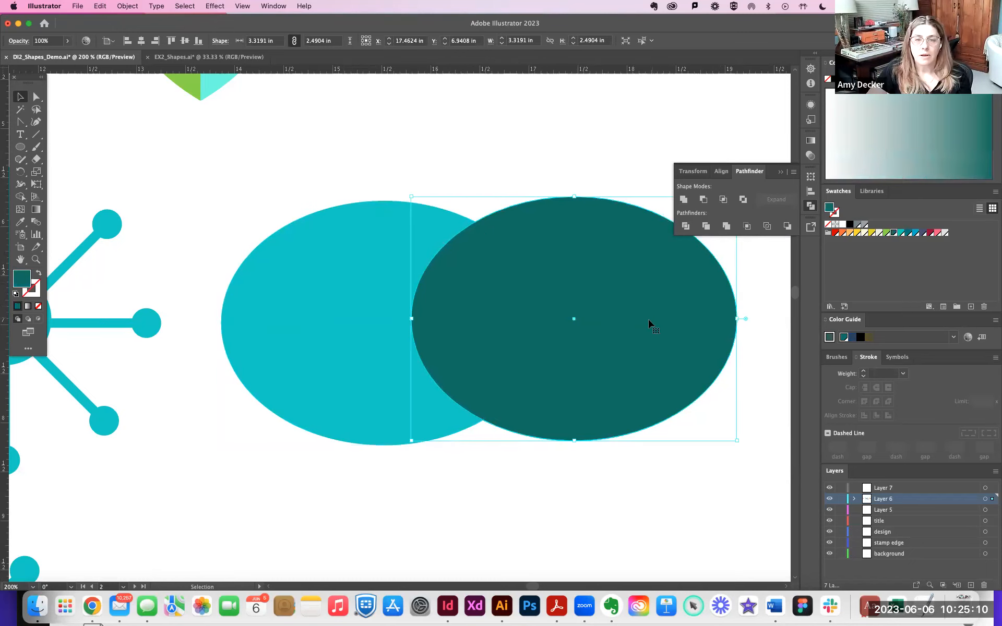
pyautogui.moveTo(353, 122); pyautogui.dragTo(616, 335)
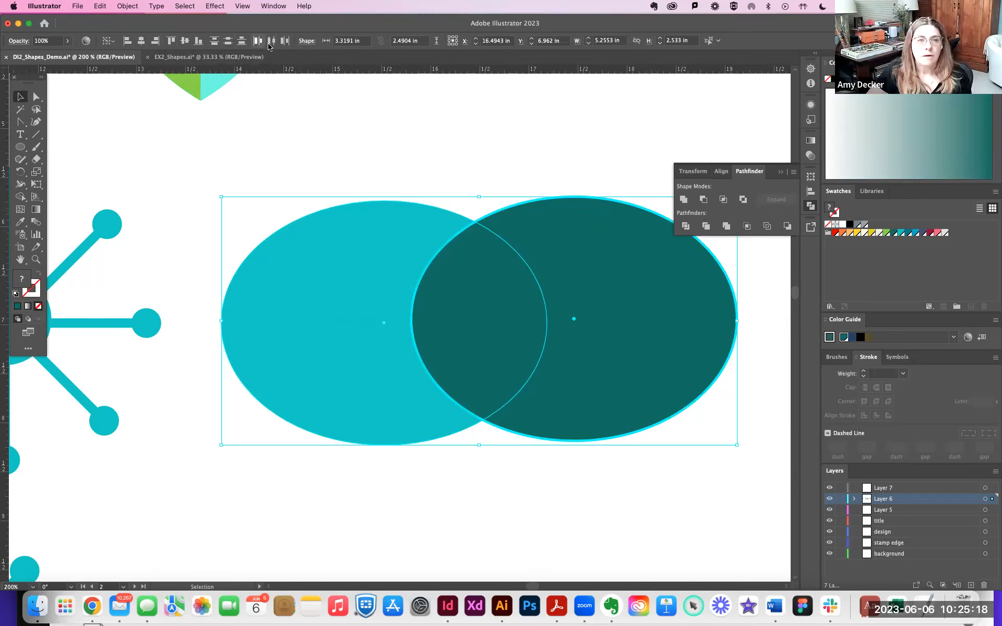
pyautogui.click(184, 41)
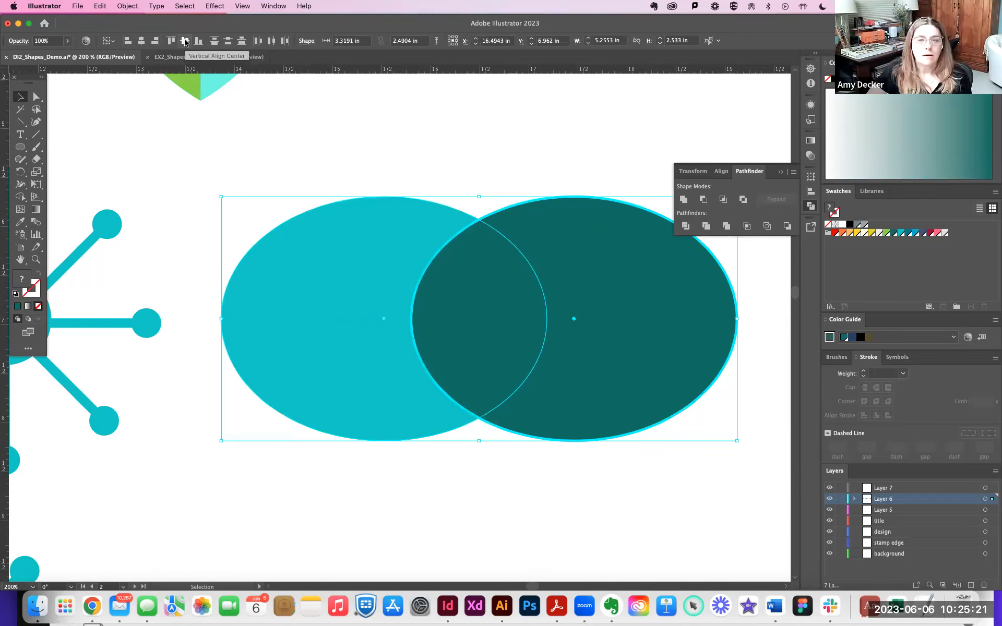
# Apply Pathfinder Intersect to the two ellipses, then undo it to restore both ovals.
pyautogui.click(548, 241)
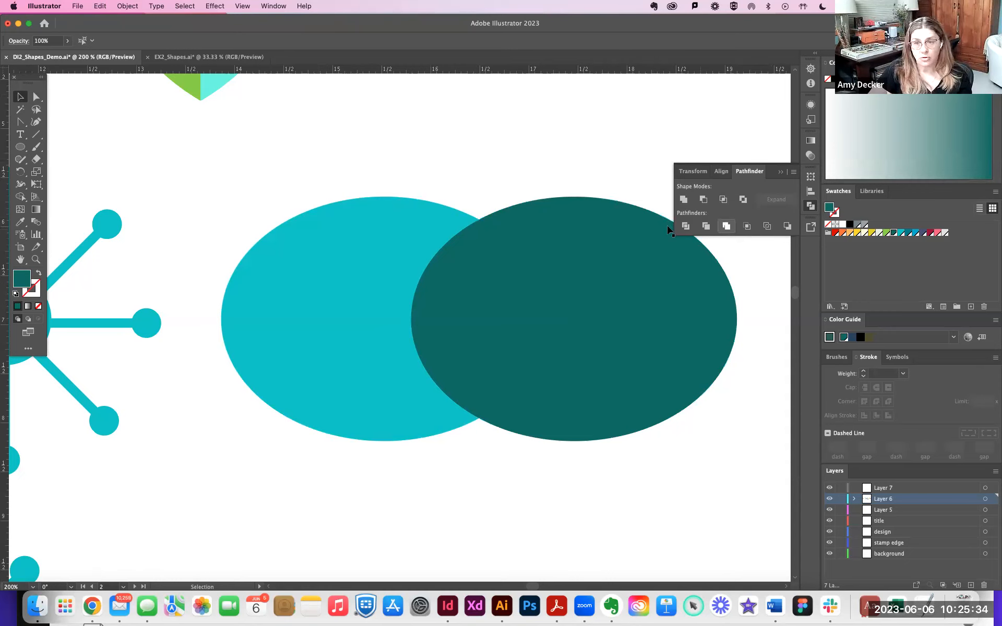
pyautogui.moveTo(371, 204); pyautogui.dragTo(596, 348)
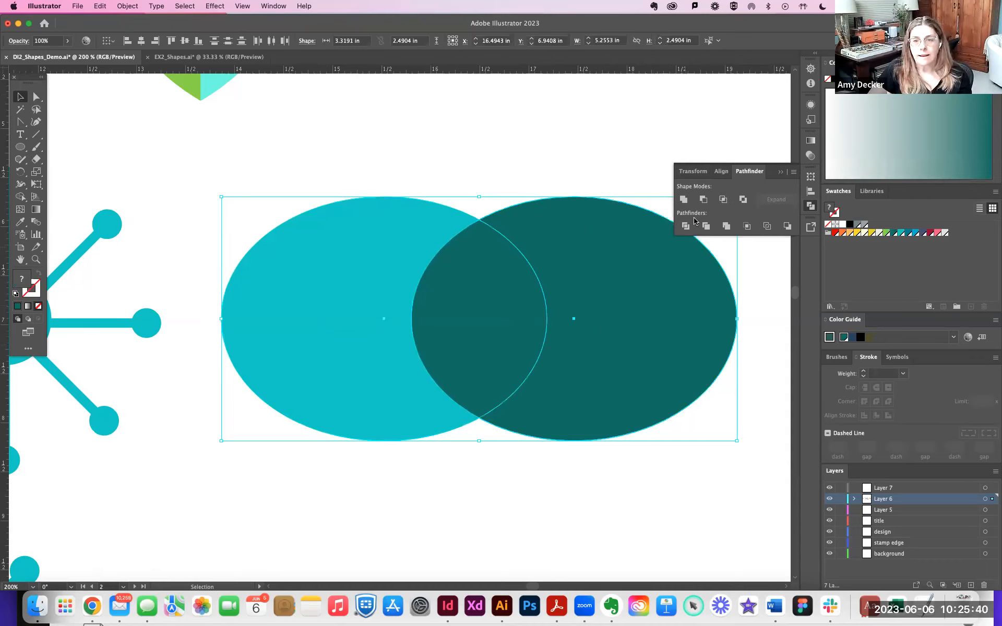
pyautogui.click(723, 201)
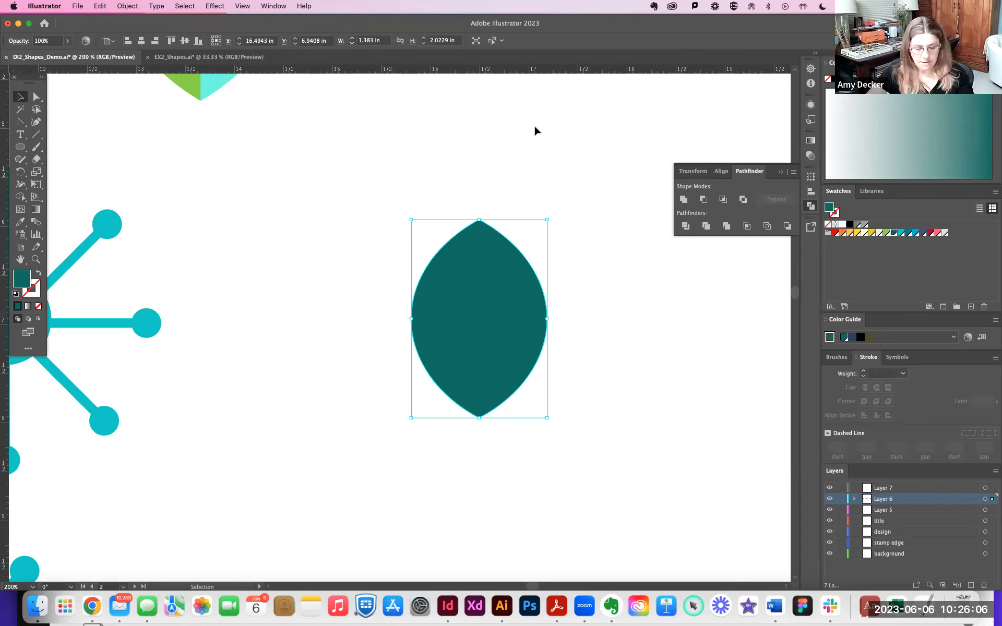
pyautogui.press('super+z')
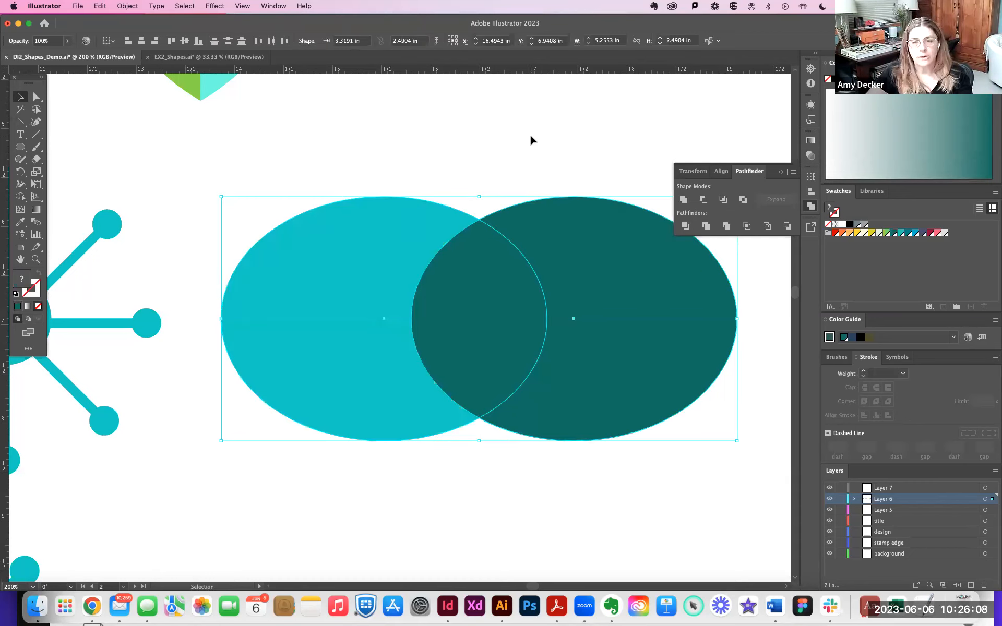
pyautogui.click(531, 137)
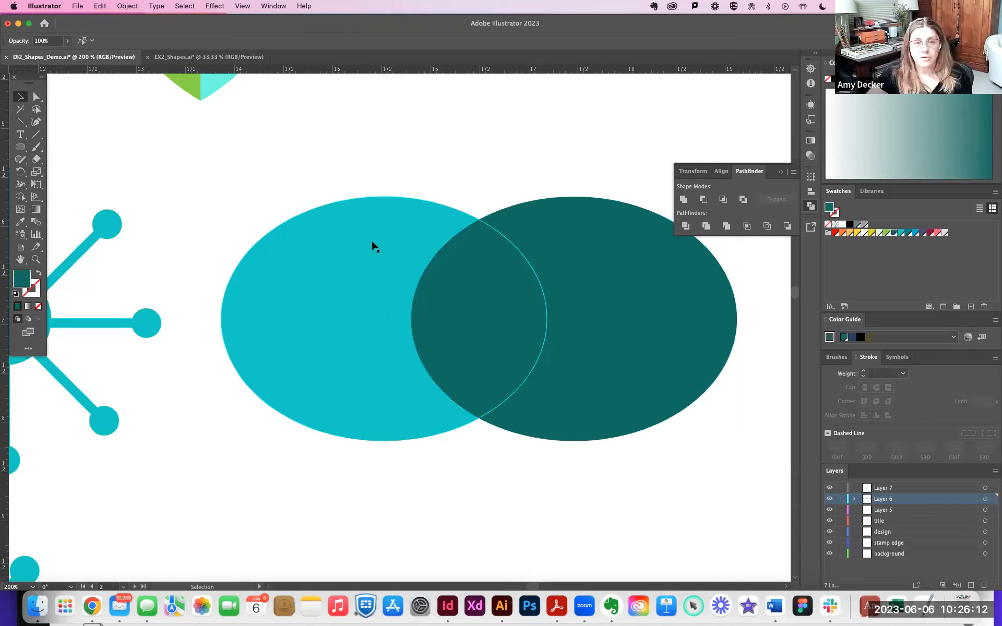
# Select both overlapping ellipses and divide them with the Shape Builder tool.
pyautogui.click(21, 197)
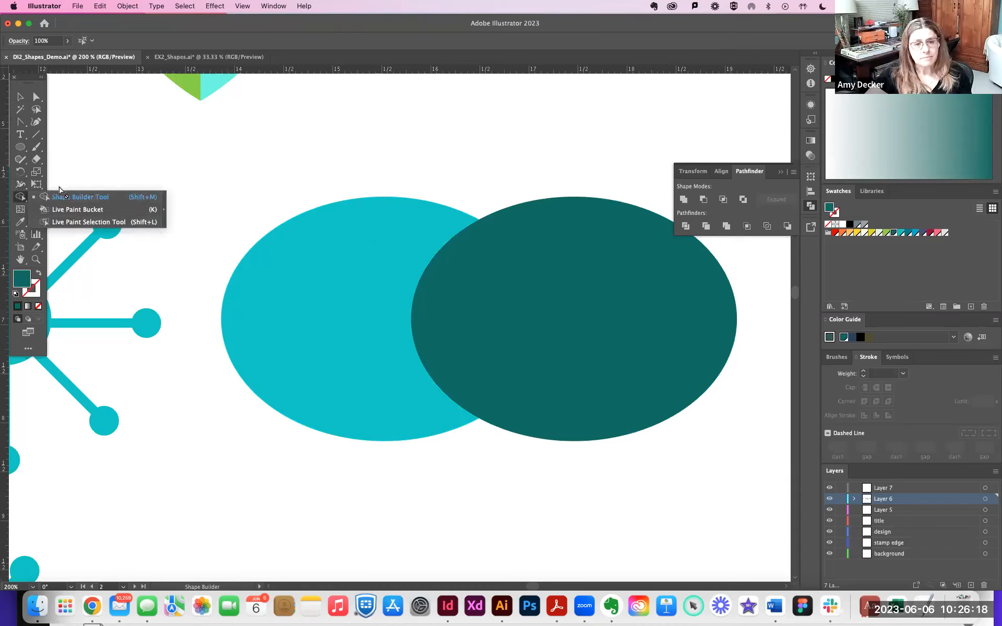
pyautogui.click(21, 200)
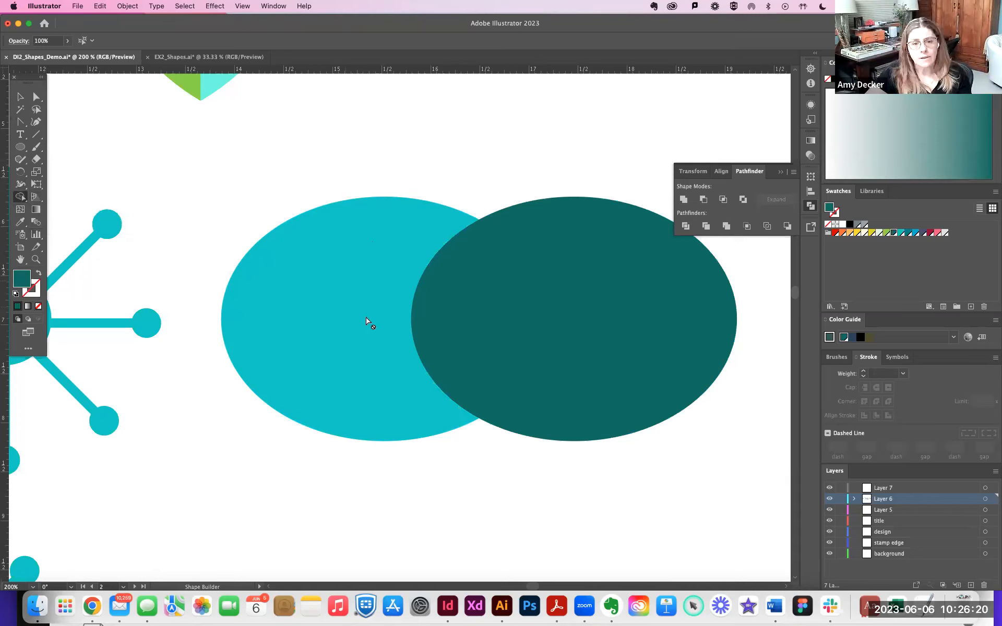
pyautogui.click(18, 97)
pyautogui.moveTo(325, 157); pyautogui.dragTo(653, 455)
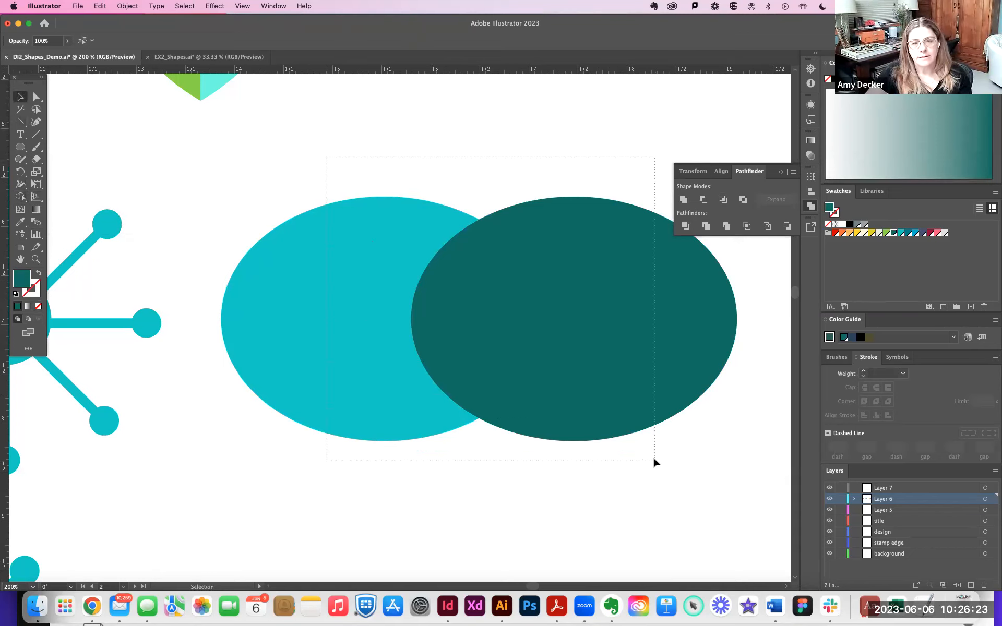
pyautogui.click(21, 196)
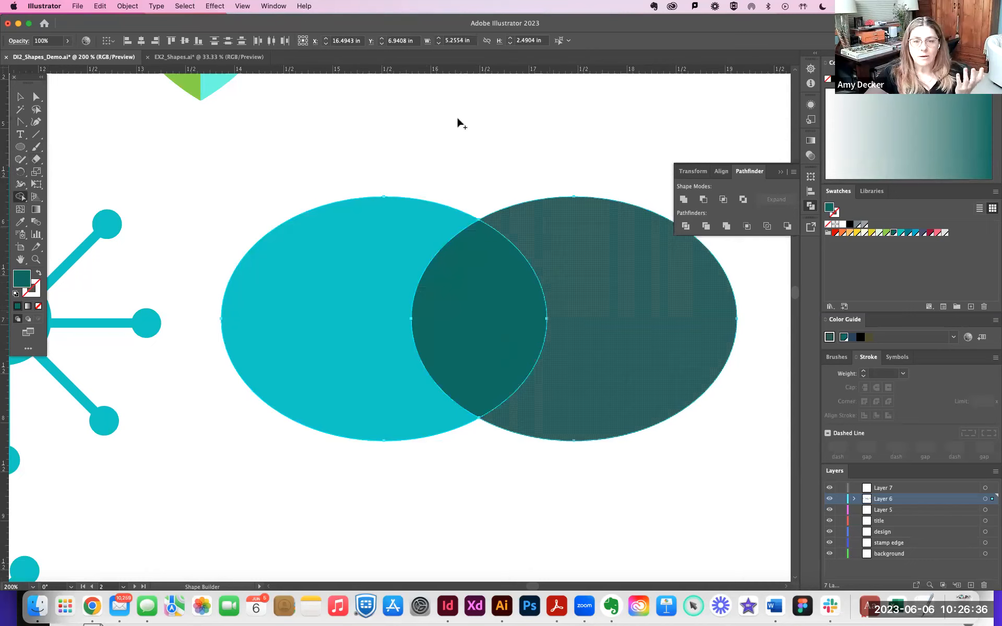
# Delete the left cyan and right teal crescents, keeping the lens, and nudge it up.
pyautogui.click(34, 98)
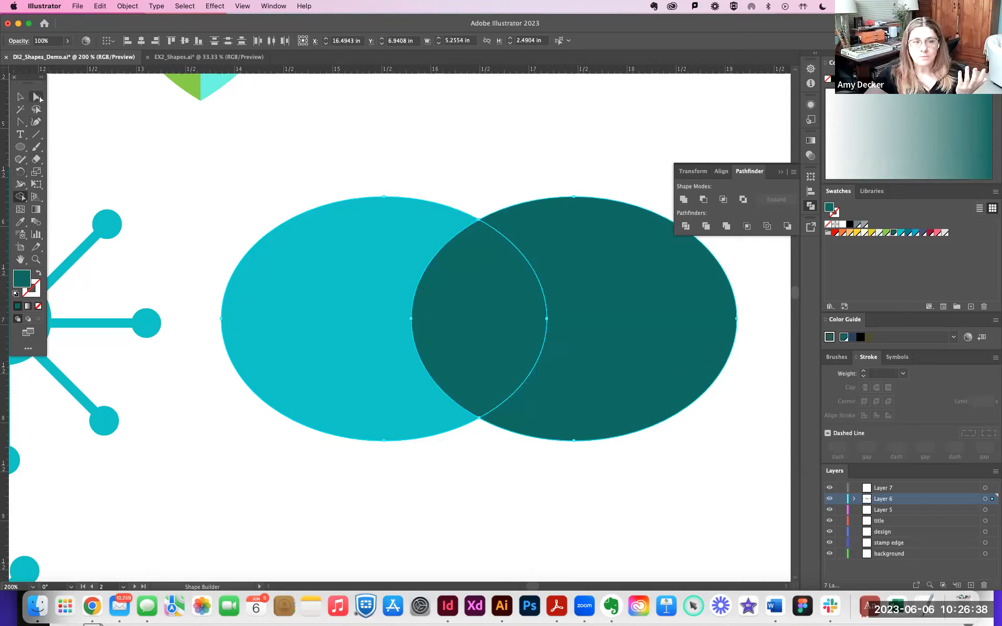
pyautogui.click(378, 232)
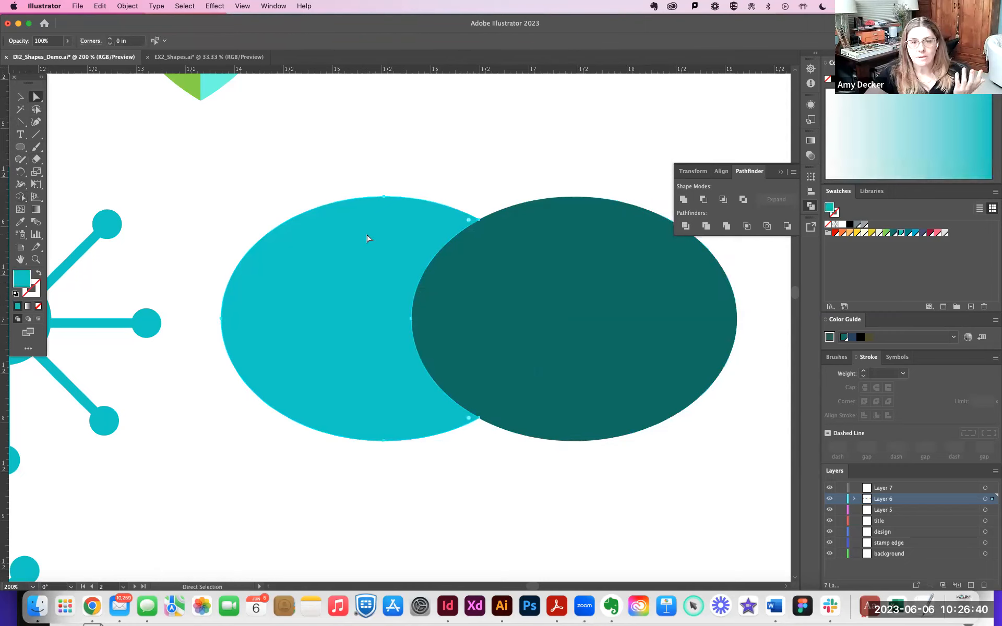
pyautogui.press('Delete')
pyautogui.click(619, 257)
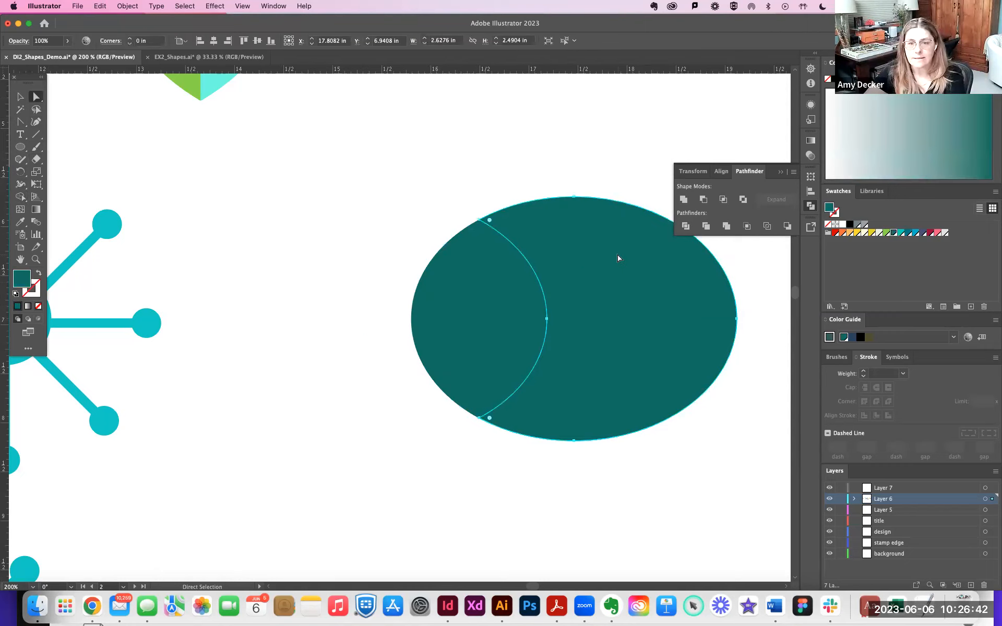
pyautogui.press('Delete')
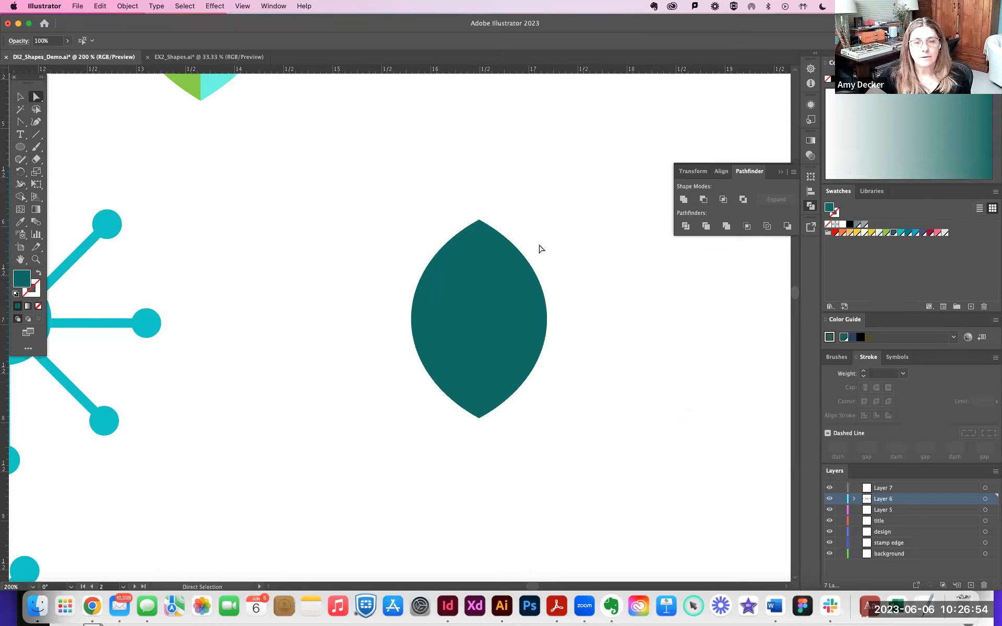
pyautogui.moveTo(497, 345); pyautogui.dragTo(496, 318)
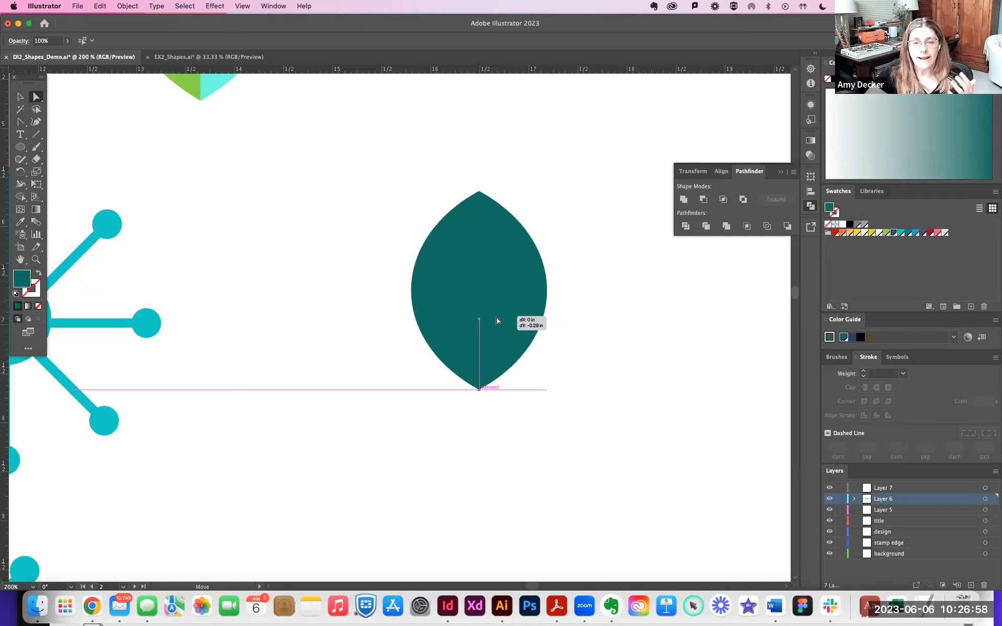
# Alt-drag a copy of the dark teal lens and zoom in on it.
pyautogui.press('super+minus')
pyautogui.moveTo(593, 320); pyautogui.dragTo(642, 404)
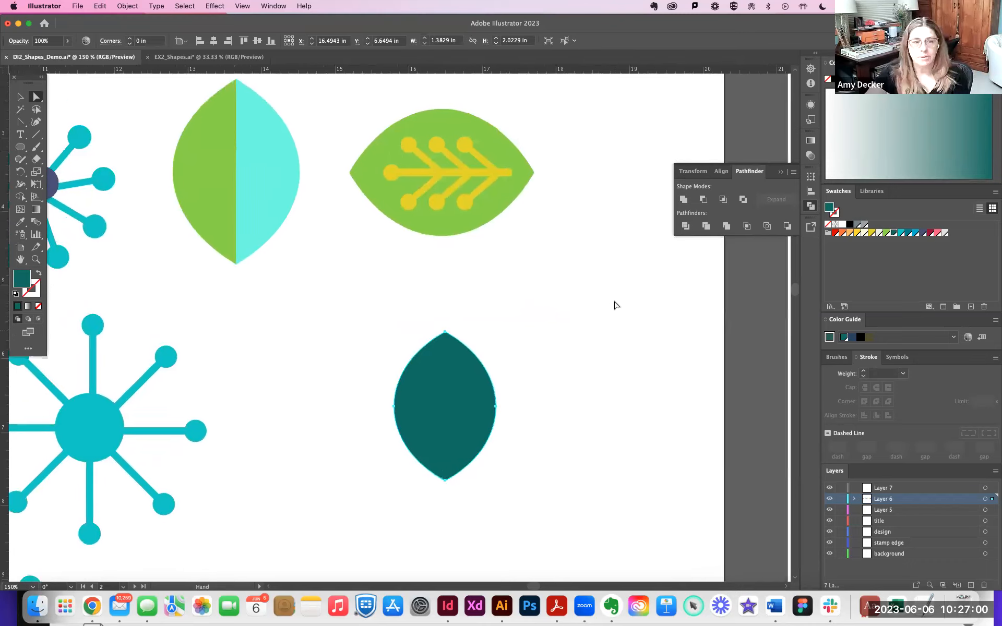
pyautogui.moveTo(617, 305); pyautogui.dragTo(619, 284)
pyautogui.click(242, 152)
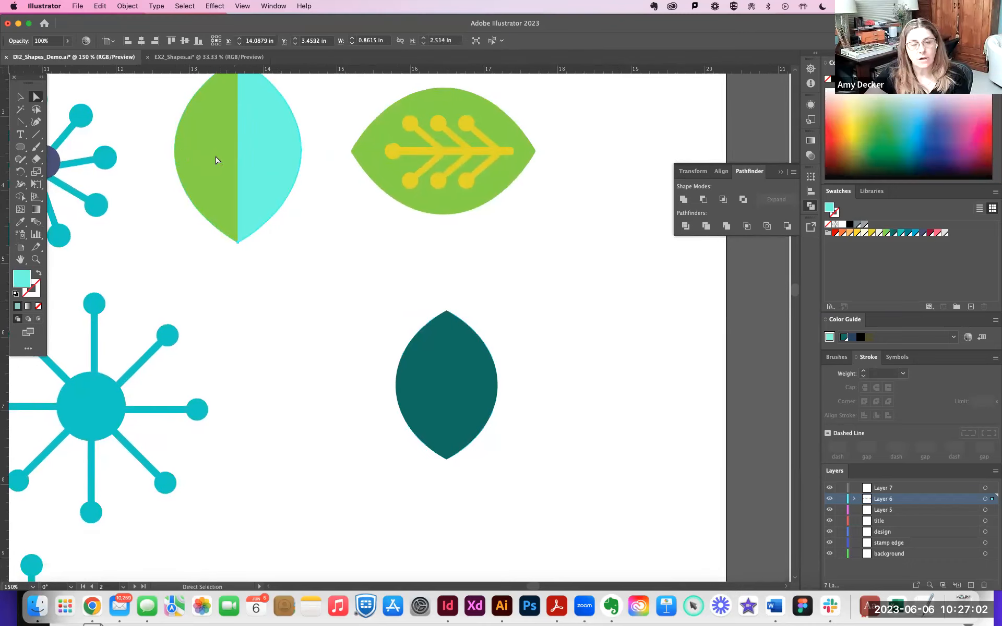
pyautogui.click(445, 352)
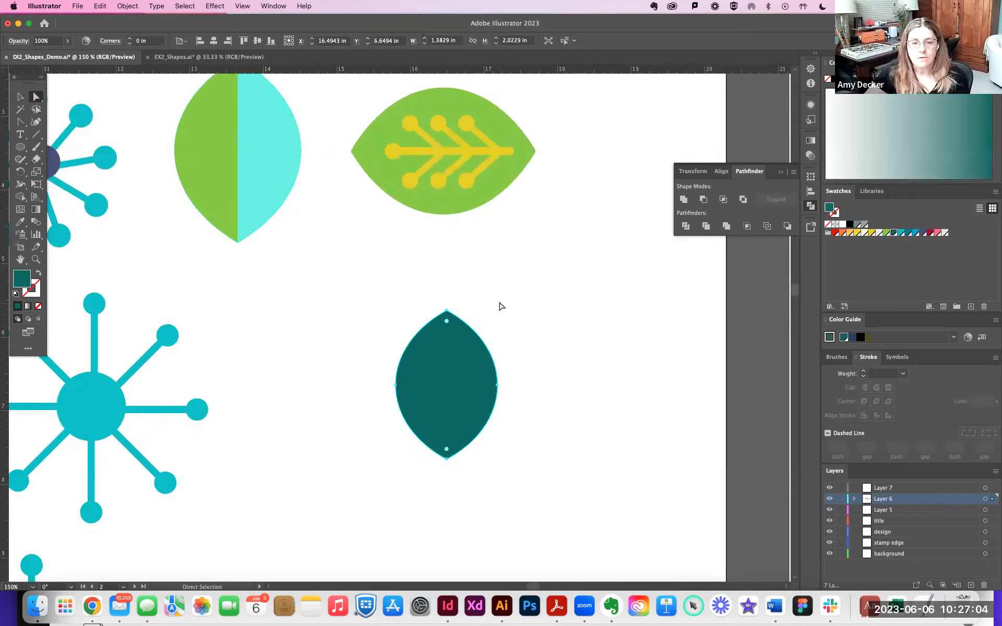
pyautogui.scroll(-3, 499, 306)
pyautogui.moveTo(433, 346); pyautogui.dragTo(555, 327)
pyautogui.moveTo(374, 349); pyautogui.dragTo(385, 342)
pyautogui.press('super+equal')
pyautogui.press('super+equal')
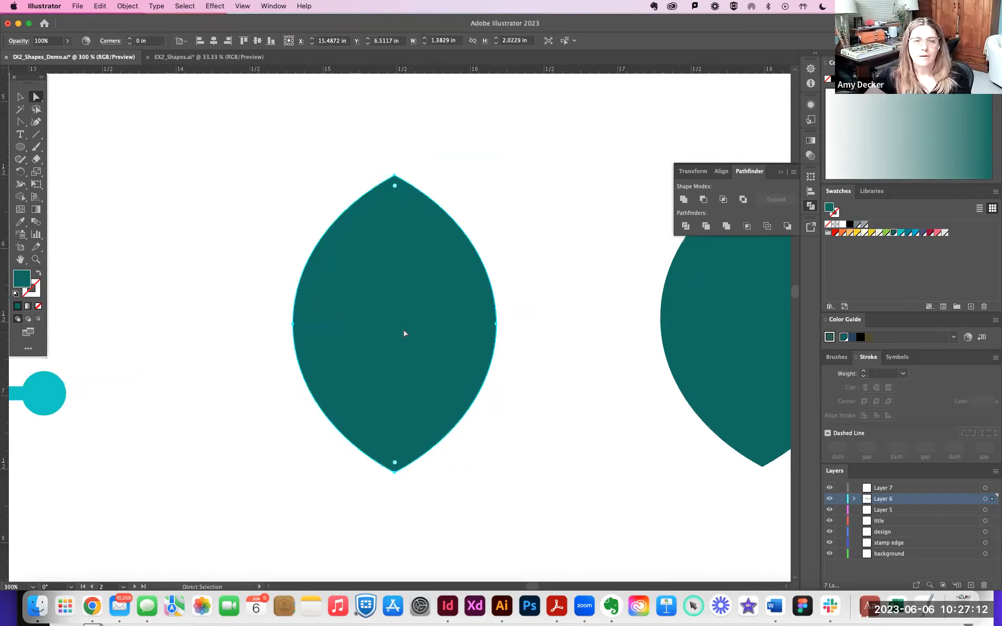
# Cut the lens path at its top and bottom anchor points with the Scissors tool.
pyautogui.click(20, 172)
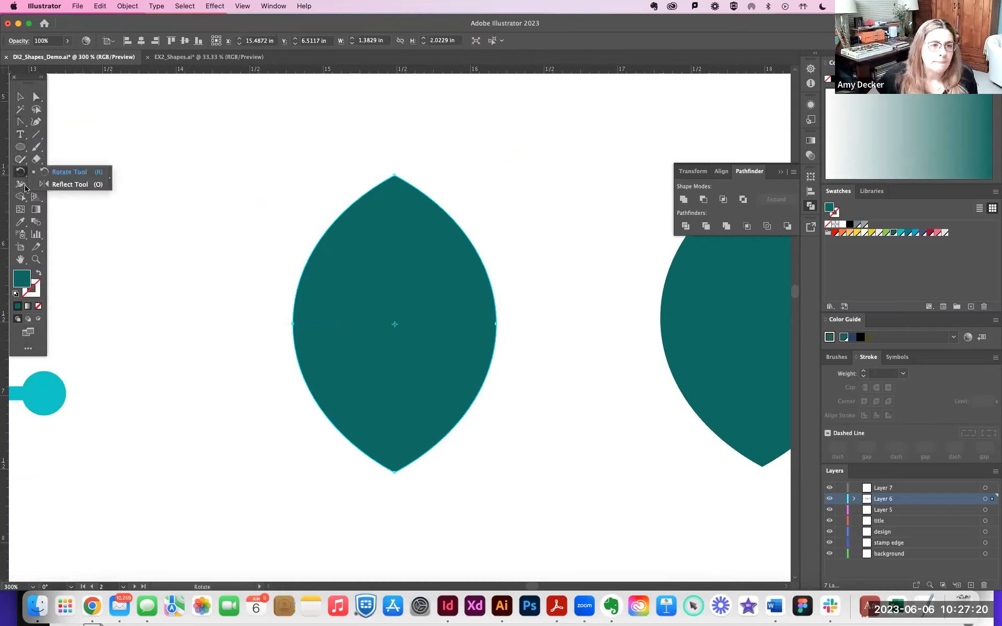
pyautogui.click(20, 186)
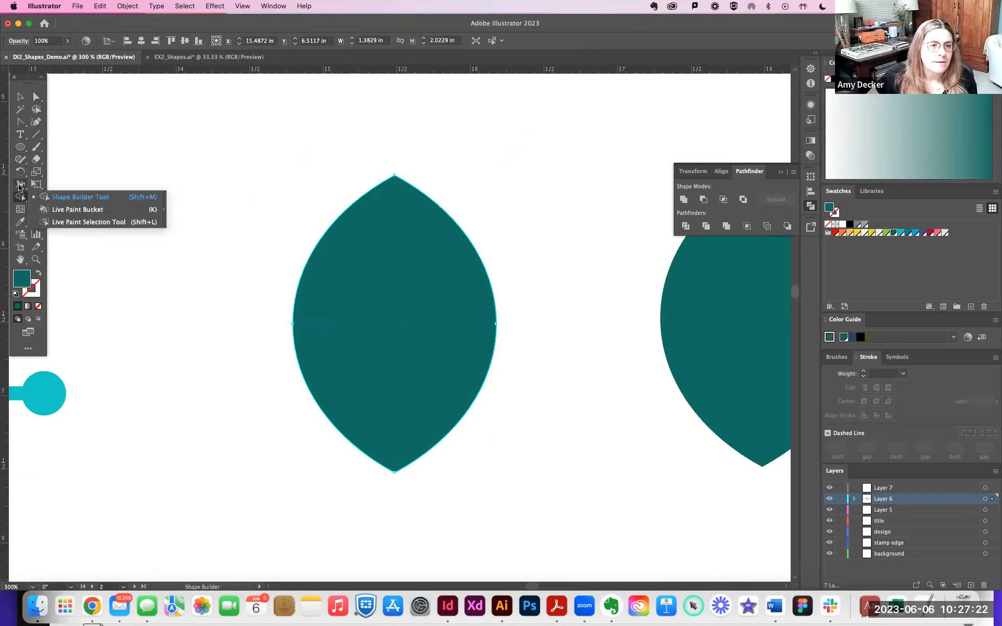
pyautogui.click(20, 186)
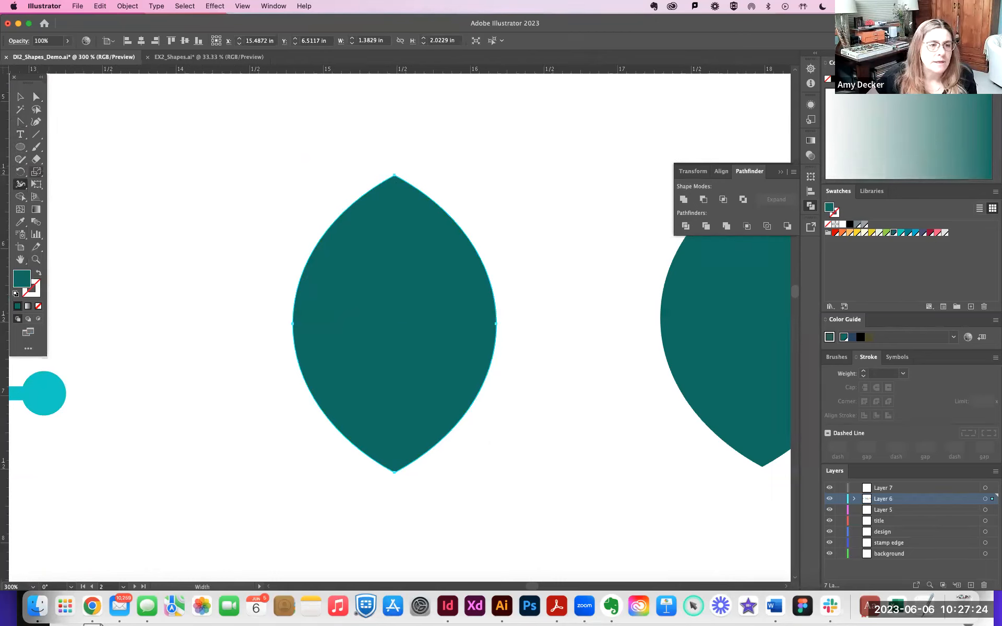
pyautogui.click(37, 160)
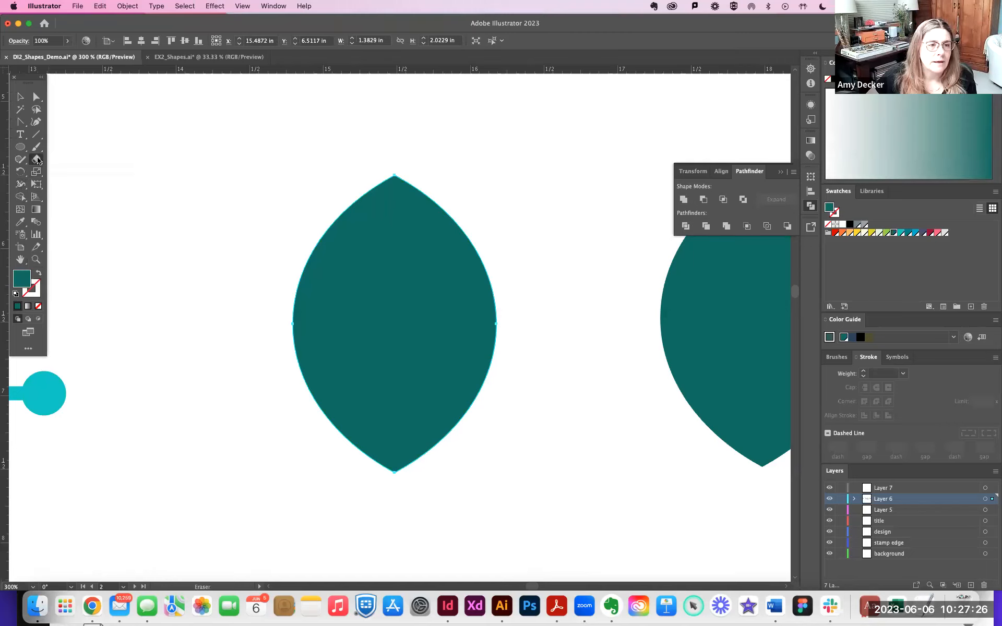
pyautogui.click(38, 160)
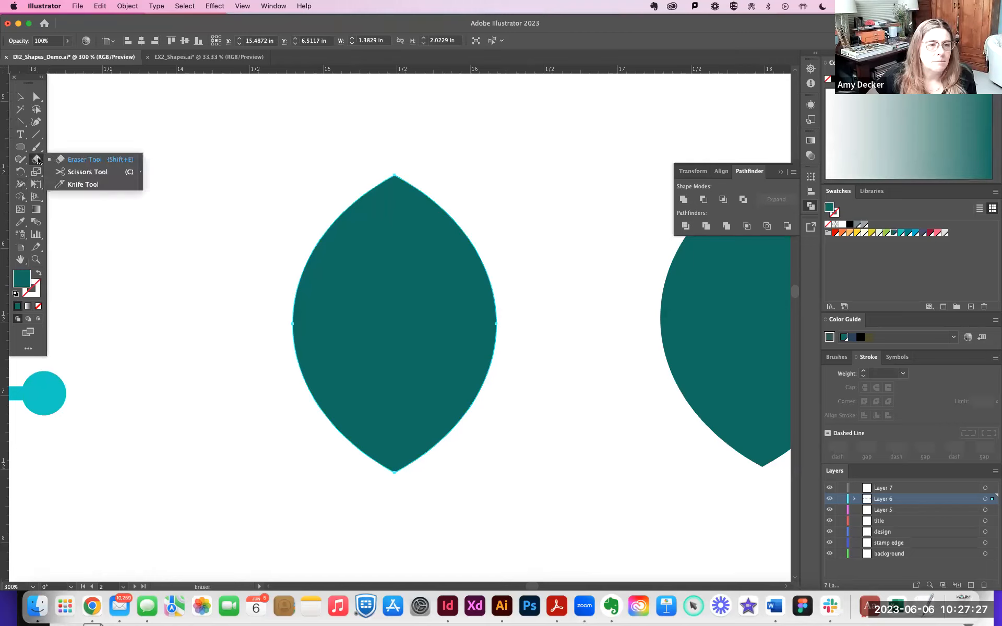
pyautogui.click(84, 174)
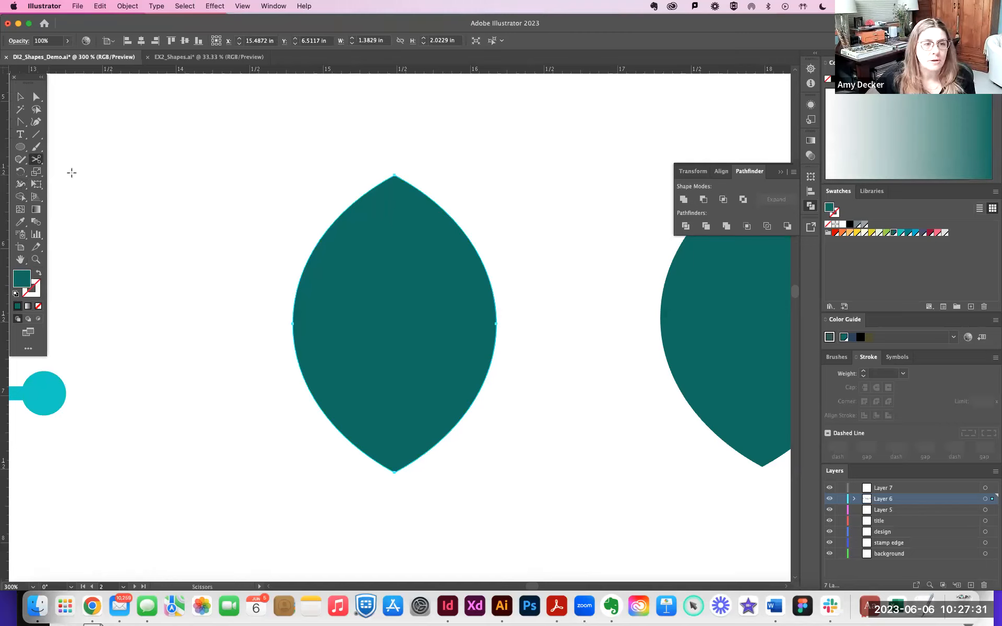
pyautogui.click(394, 173)
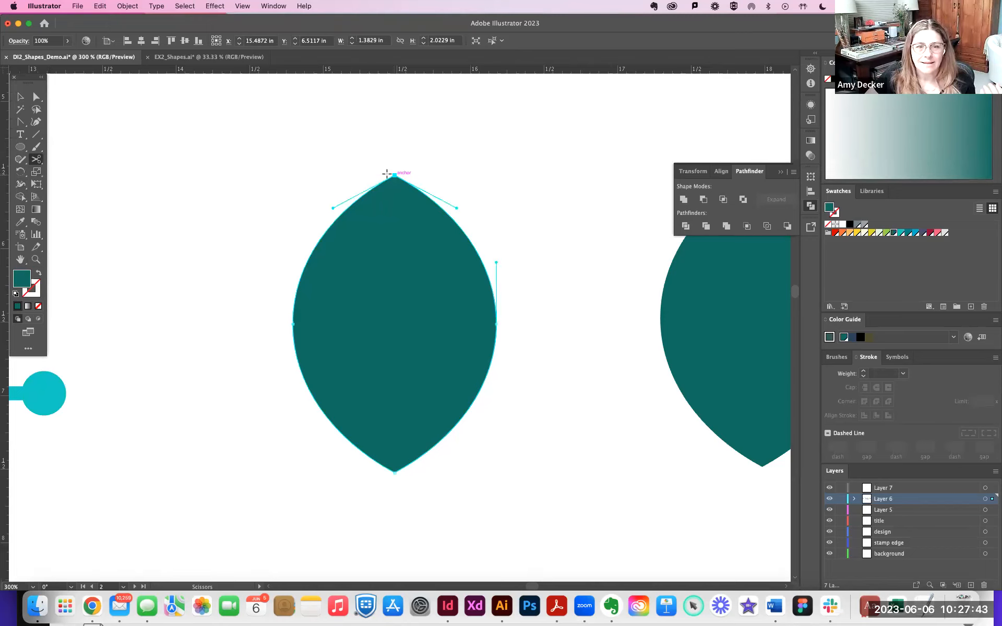
pyautogui.click(395, 473)
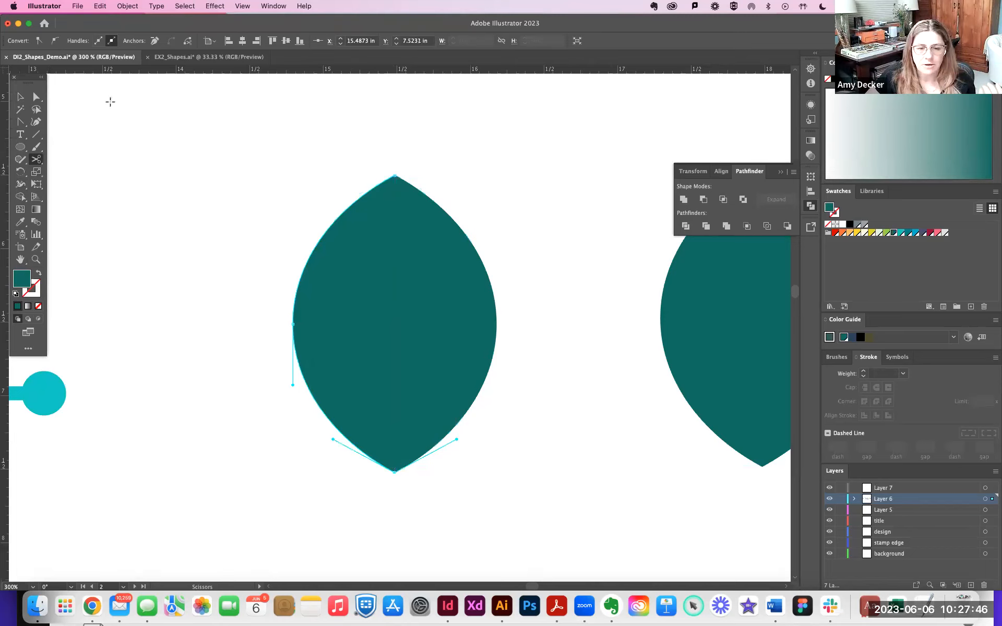
# Fill the left half lime green, butt both halves together, and select them.
pyautogui.click(36, 96)
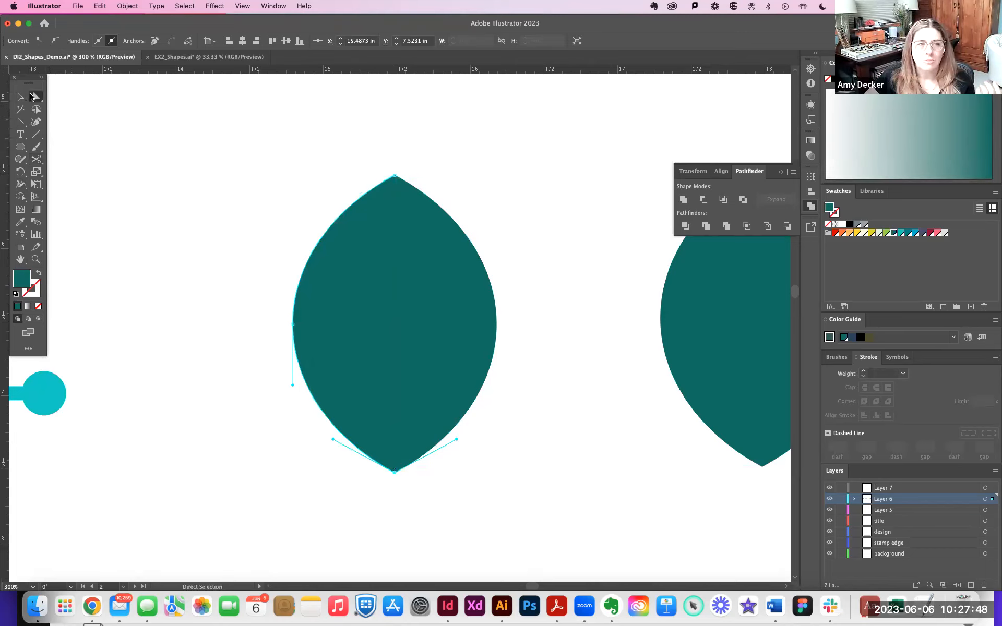
pyautogui.moveTo(346, 283); pyautogui.dragTo(317, 285)
pyautogui.moveTo(443, 297); pyautogui.dragTo(452, 297)
pyautogui.click(332, 296)
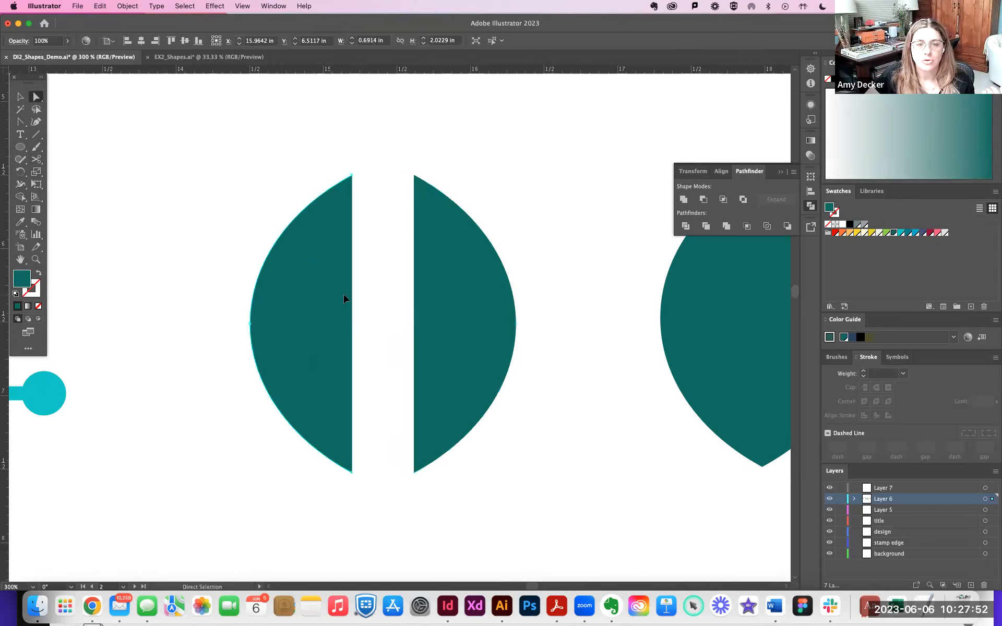
pyautogui.moveTo(344, 295); pyautogui.dragTo(345, 295)
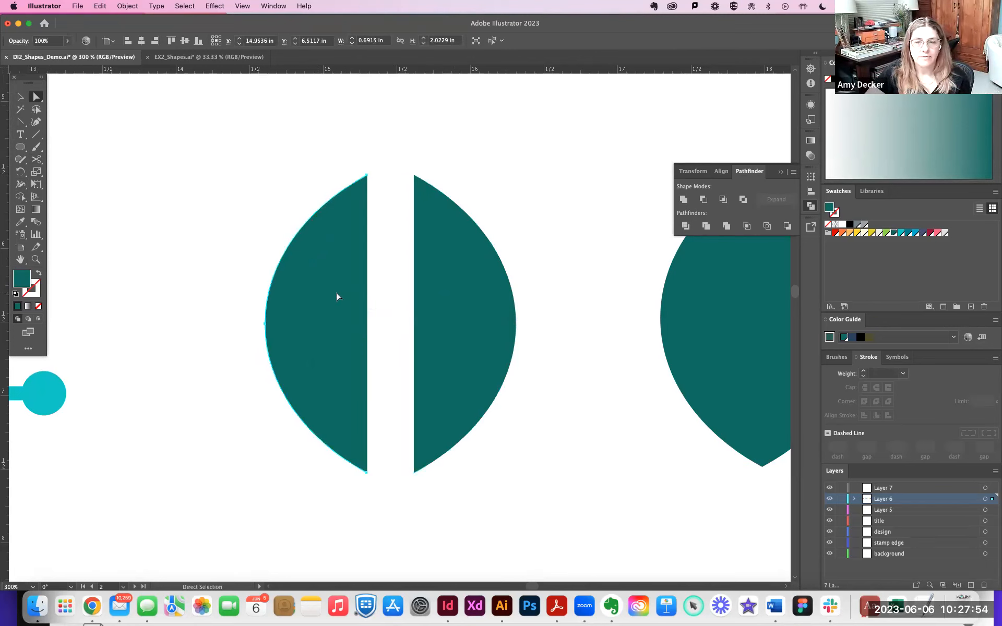
pyautogui.click(887, 233)
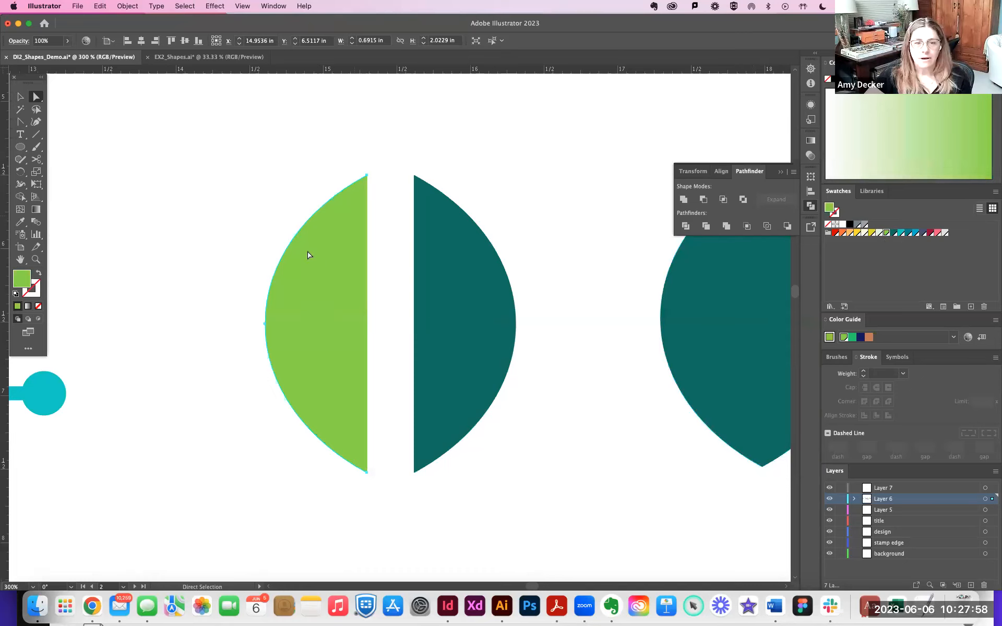
pyautogui.moveTo(328, 266); pyautogui.dragTo(338, 268)
pyautogui.moveTo(456, 265); pyautogui.dragTo(429, 269)
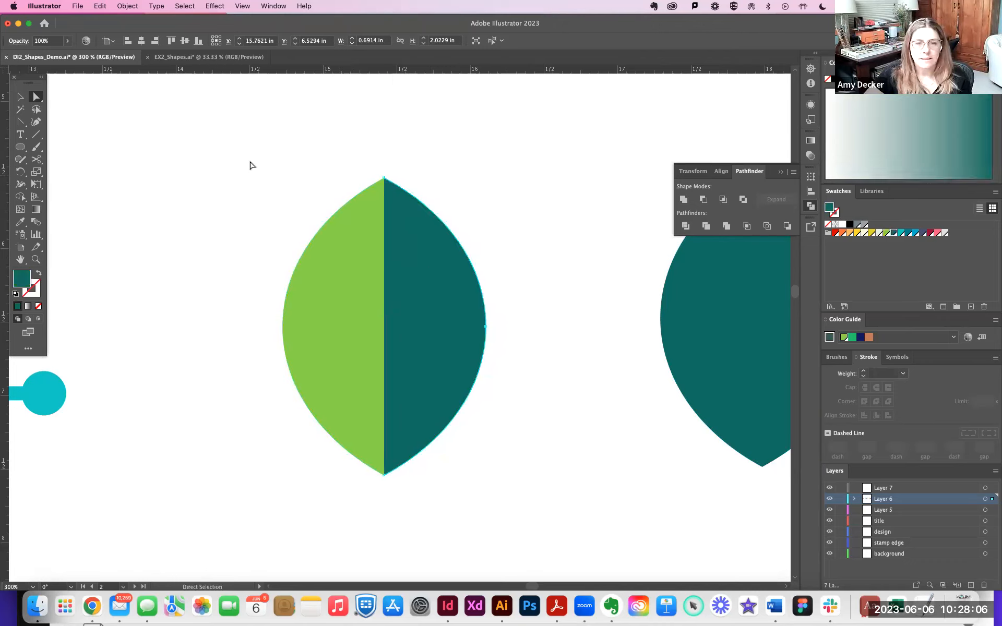
pyautogui.moveTo(250, 167); pyautogui.dragTo(541, 425)
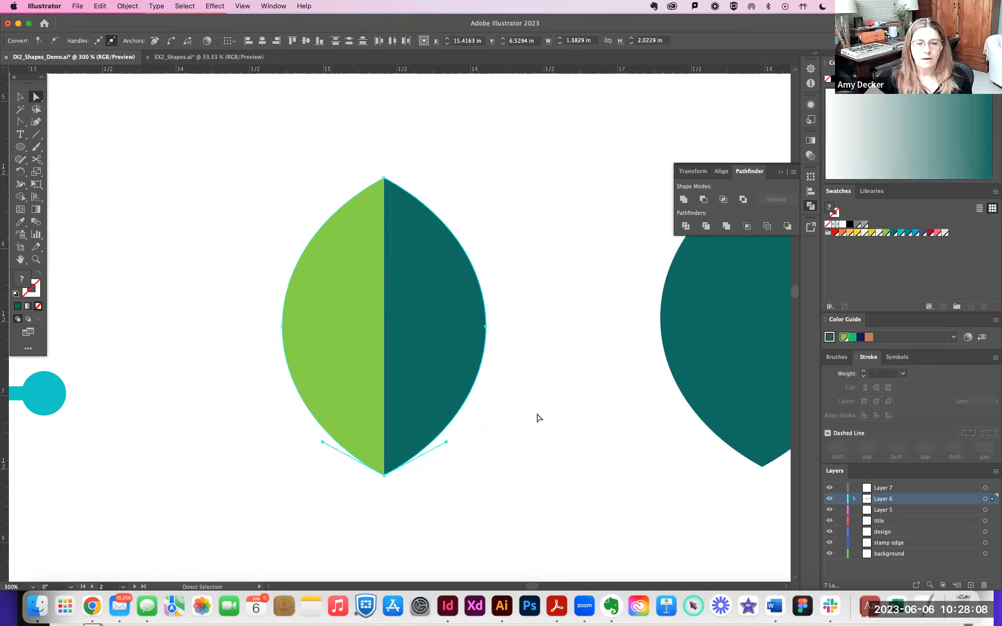
# Pull the teal half to the right of the green half and nudge the green half up.
pyautogui.press('super')
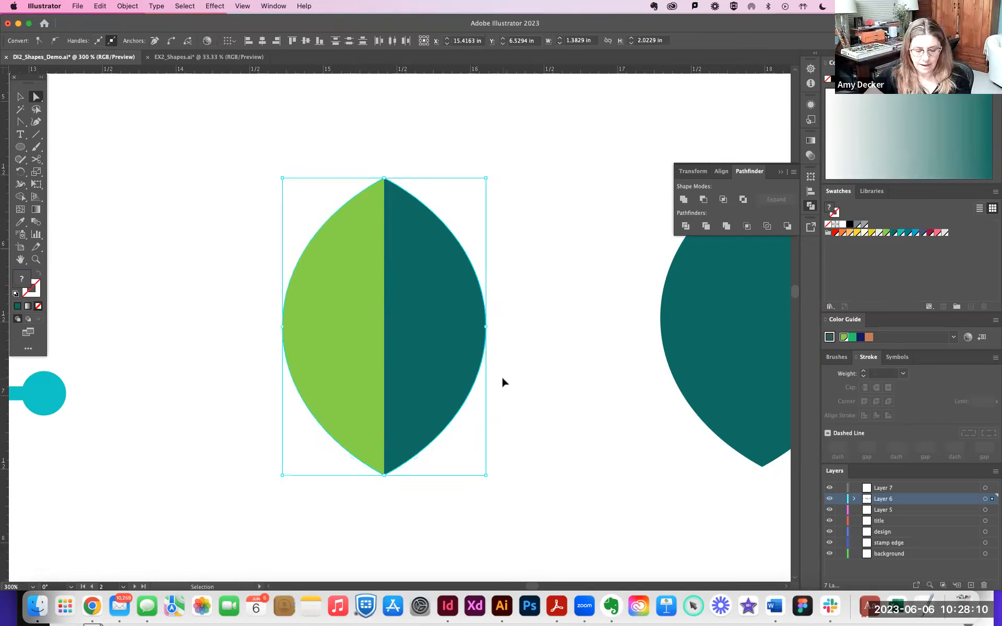
pyautogui.moveTo(467, 351); pyautogui.dragTo(528, 327)
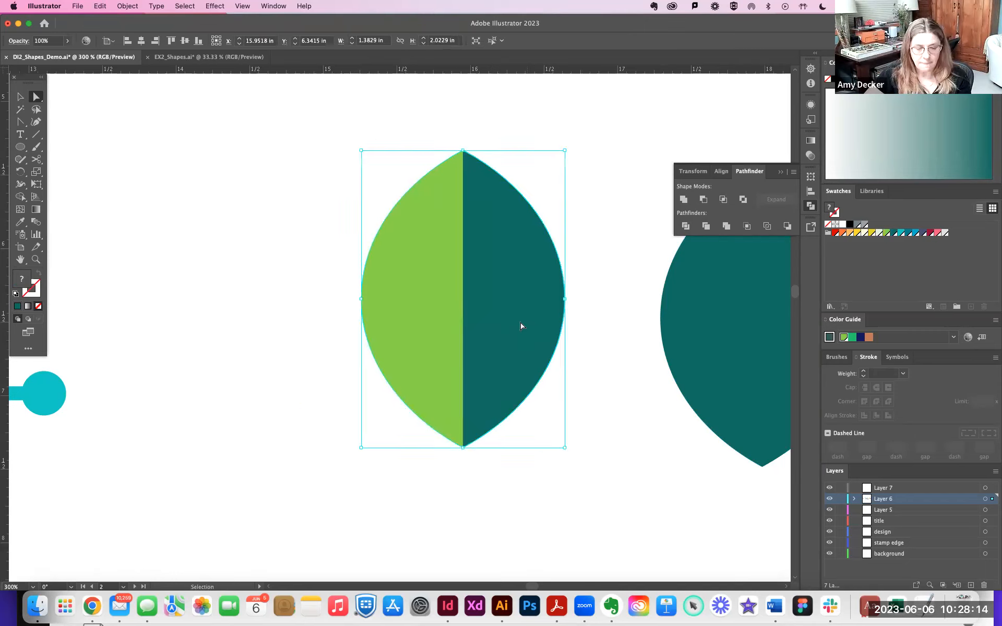
pyautogui.press('super+z')
pyautogui.moveTo(439, 303); pyautogui.dragTo(509, 306)
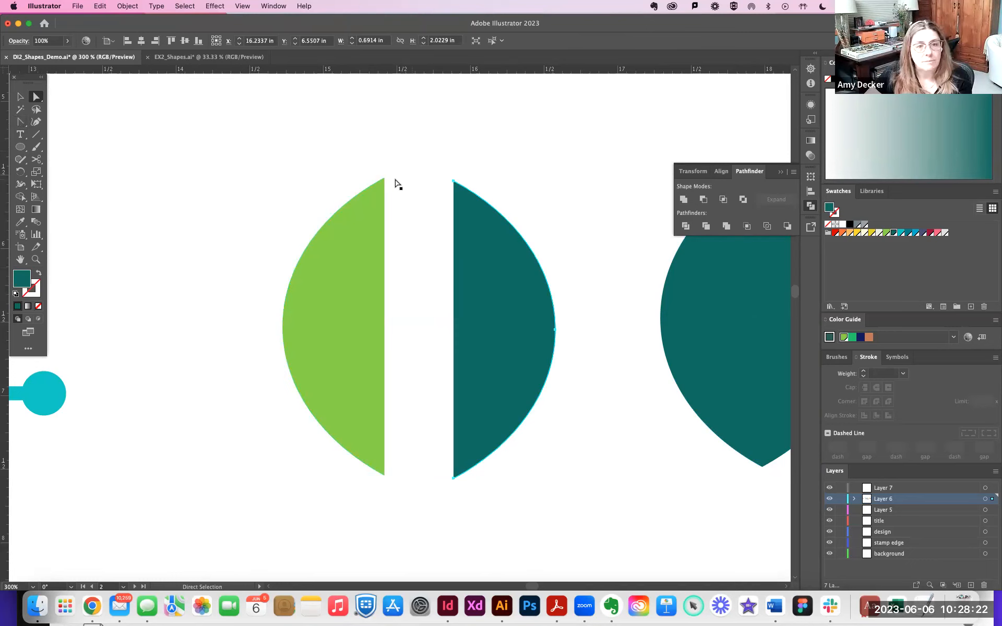
pyautogui.moveTo(371, 186); pyautogui.dragTo(380, 168)
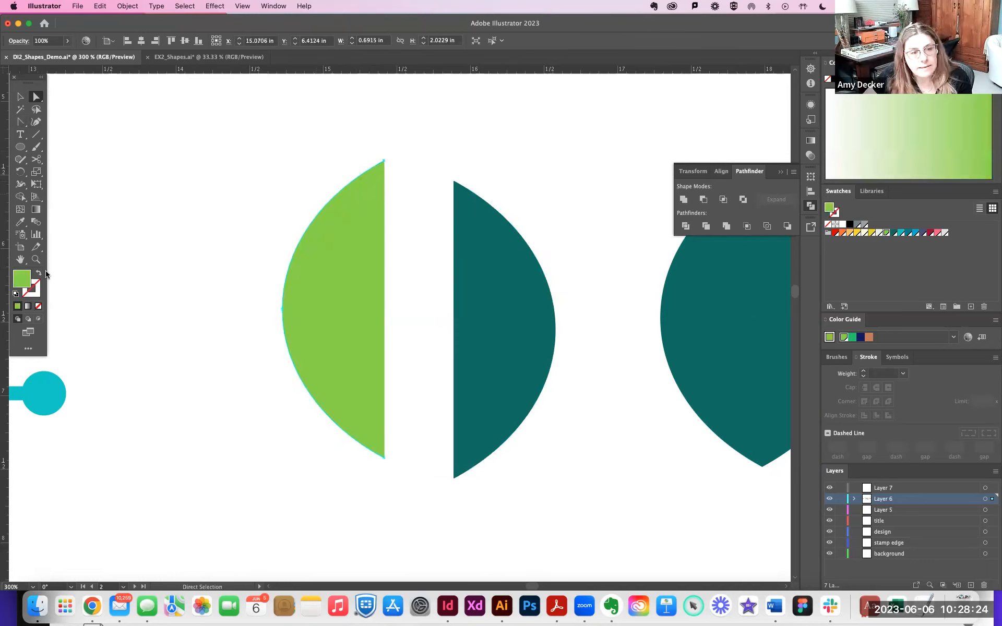
# Swap the green half's fill and stroke to inspect it, then restore its solid fill.
pyautogui.click(37, 275)
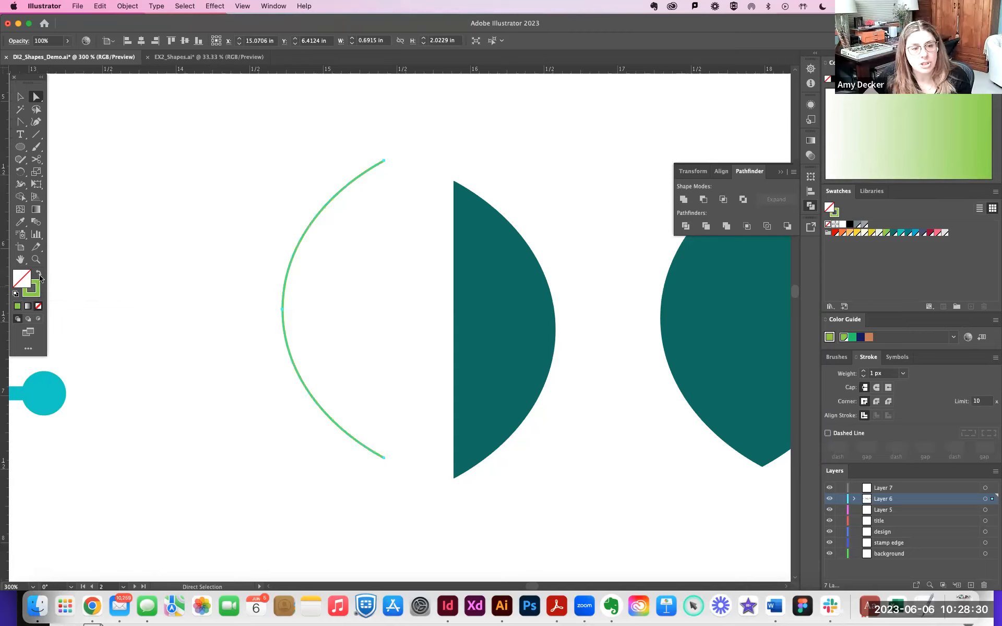
pyautogui.click(39, 276)
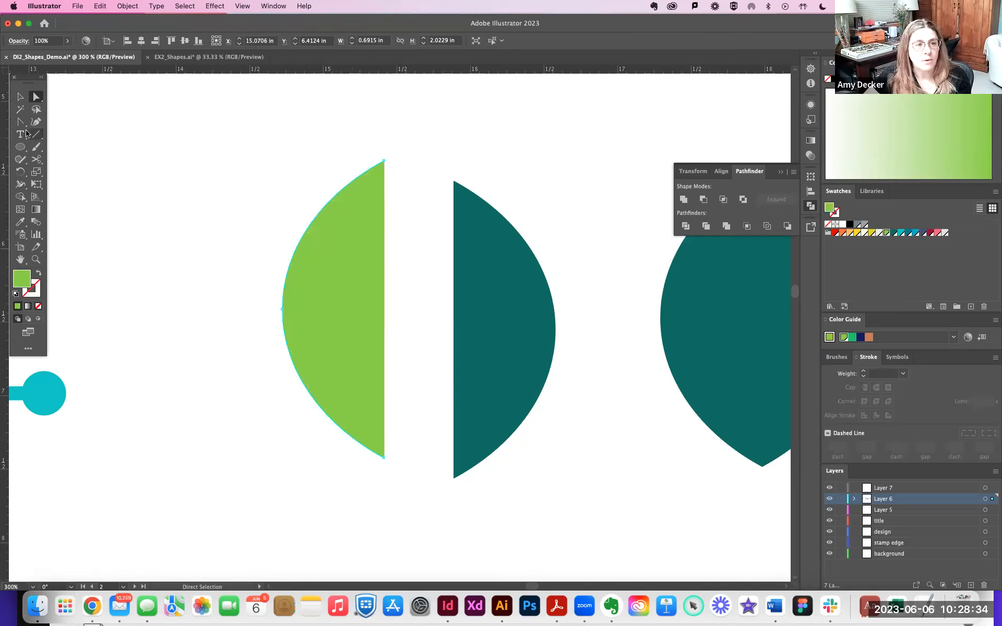
pyautogui.click(21, 123)
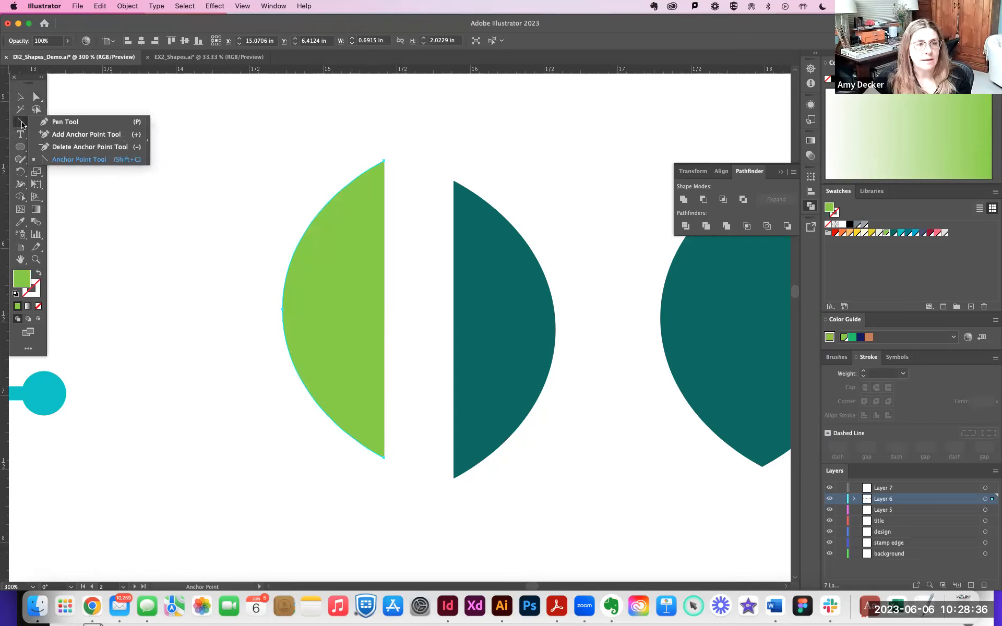
# Close the green half's straight edge with the Pen tool by joining its top and bottom endpoints.
pyautogui.click(65, 122)
pyautogui.click(383, 162)
pyautogui.press('super+z')
pyautogui.click(384, 162)
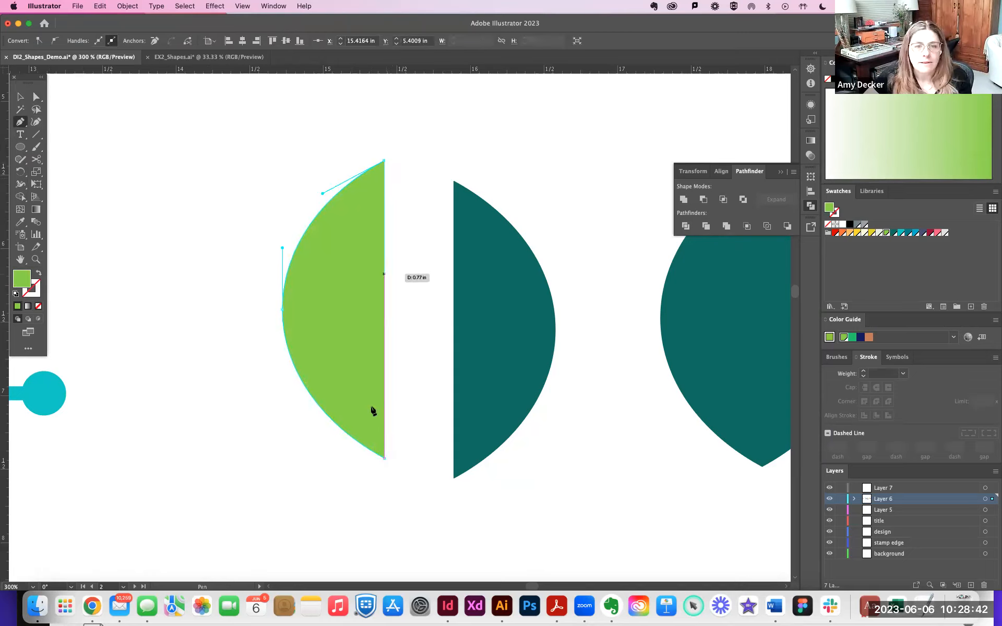
pyautogui.click(385, 459)
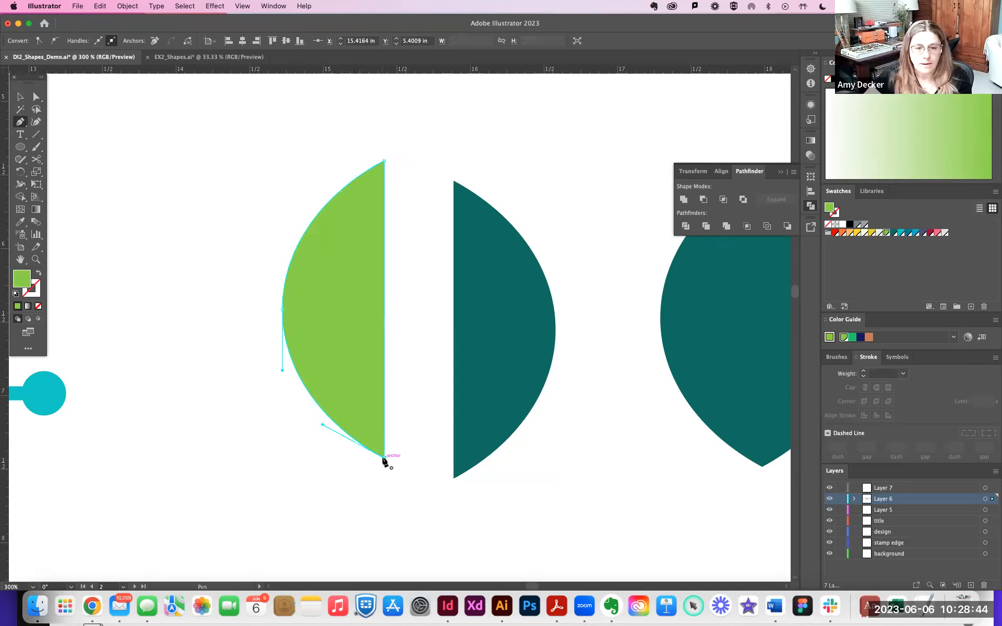
pyautogui.click(20, 97)
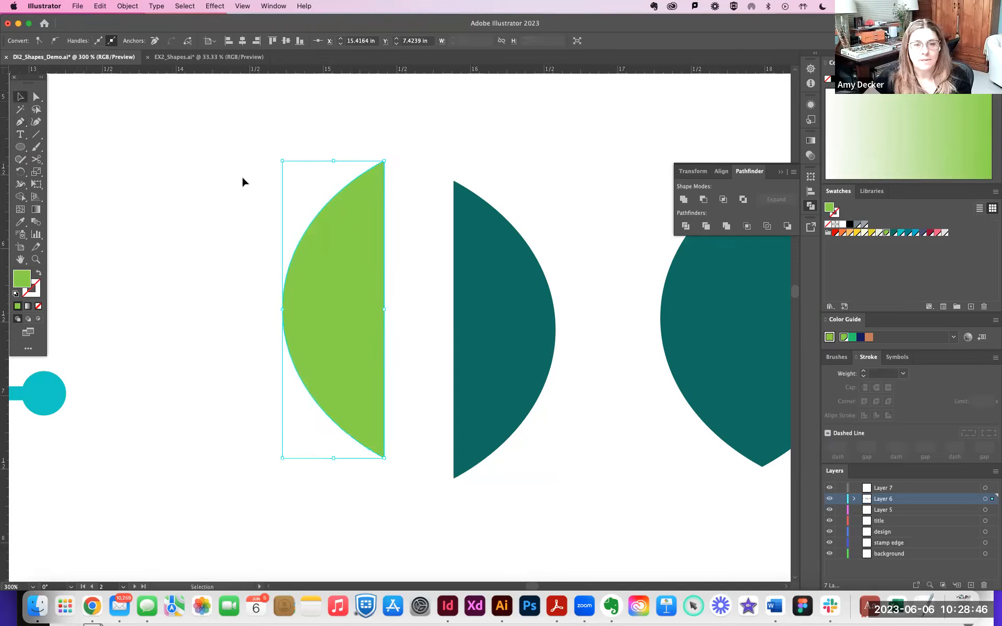
pyautogui.click(37, 275)
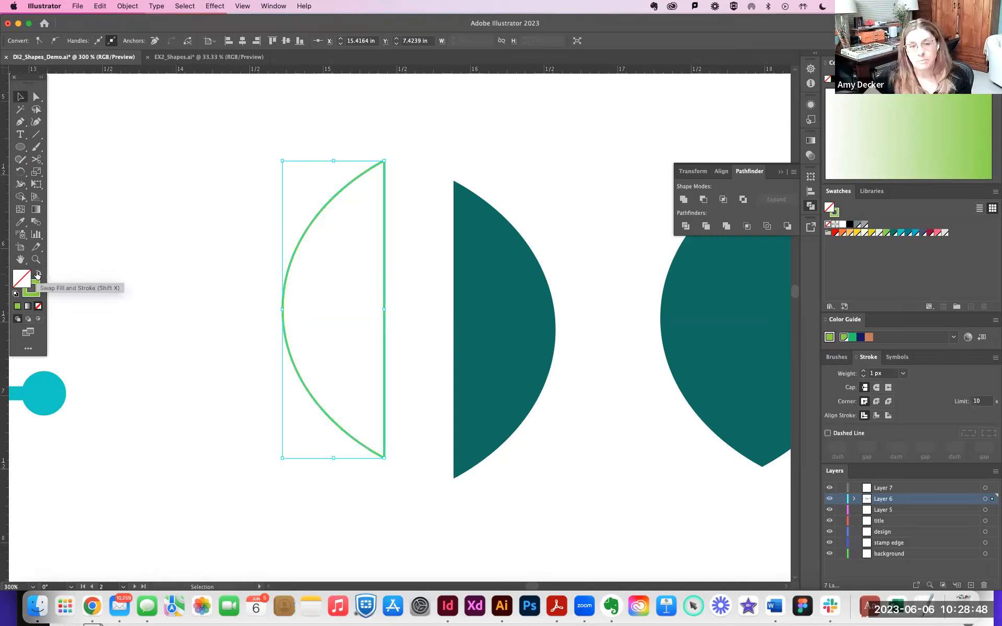
pyautogui.click(37, 275)
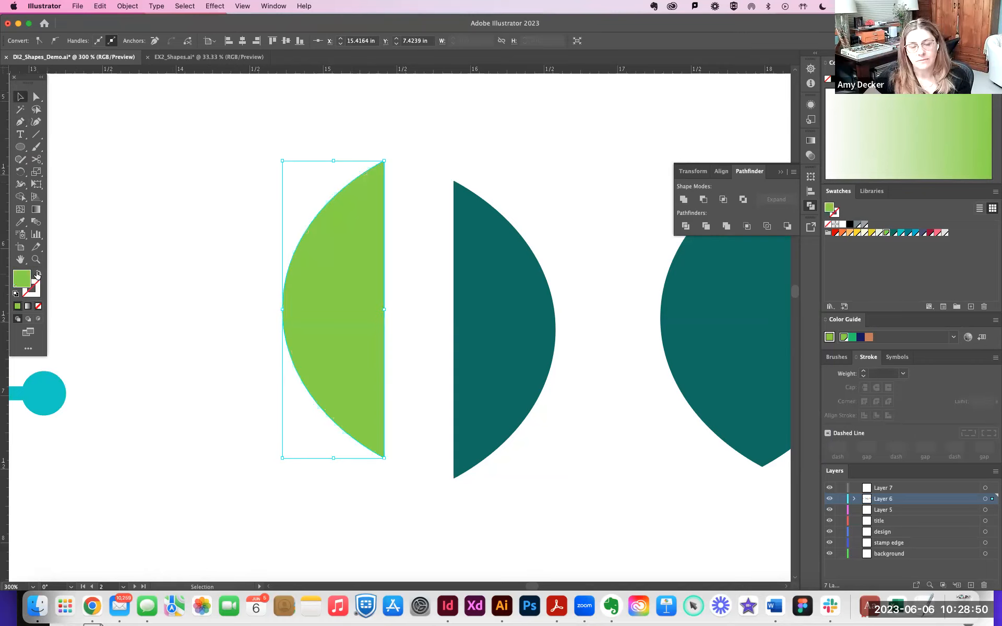
# Close the teal half's left edge by joining its top and bottom endpoints.
pyautogui.click(477, 216)
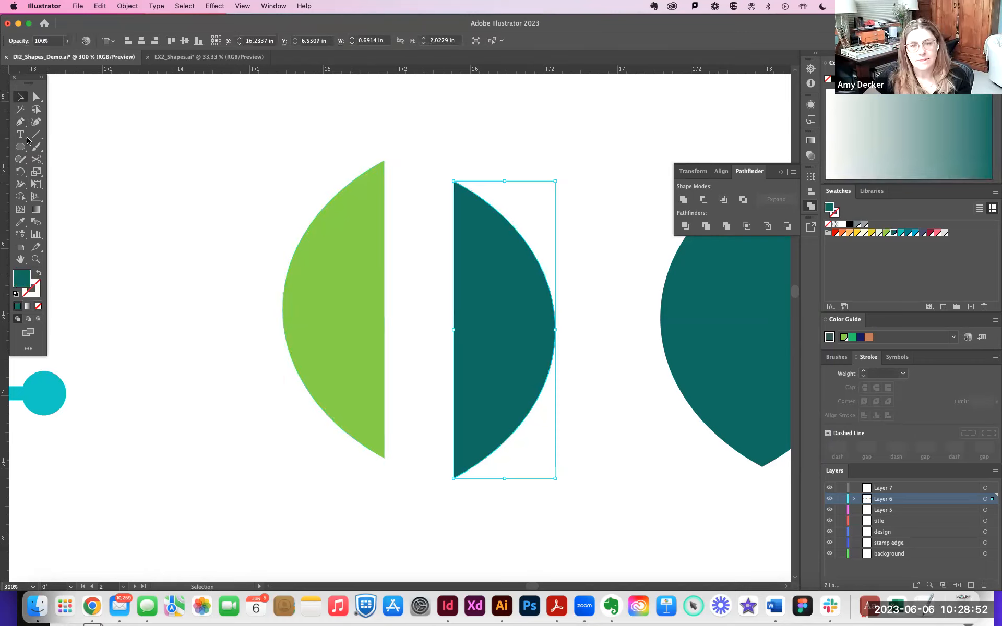
pyautogui.click(21, 122)
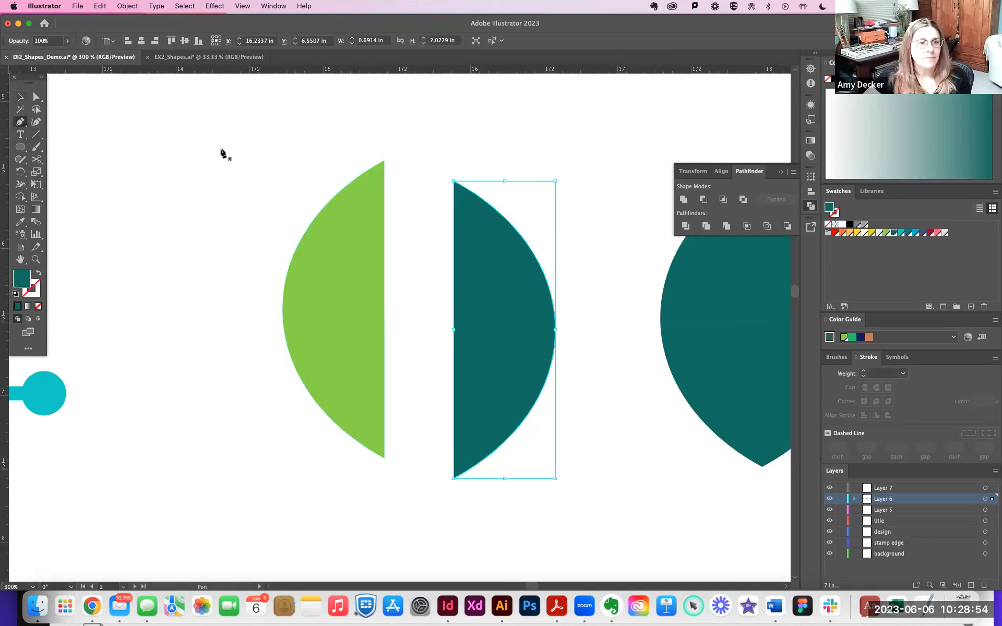
pyautogui.click(453, 181)
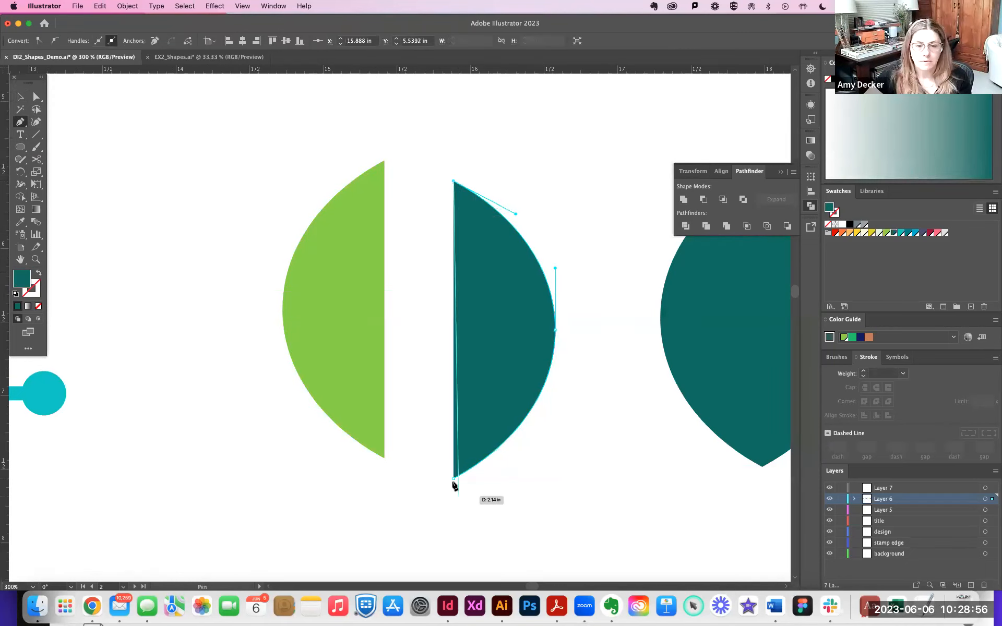
pyautogui.click(453, 478)
# Check the teal half's fill, then slide it back flush against the green half.
pyautogui.click(36, 96)
pyautogui.click(460, 258)
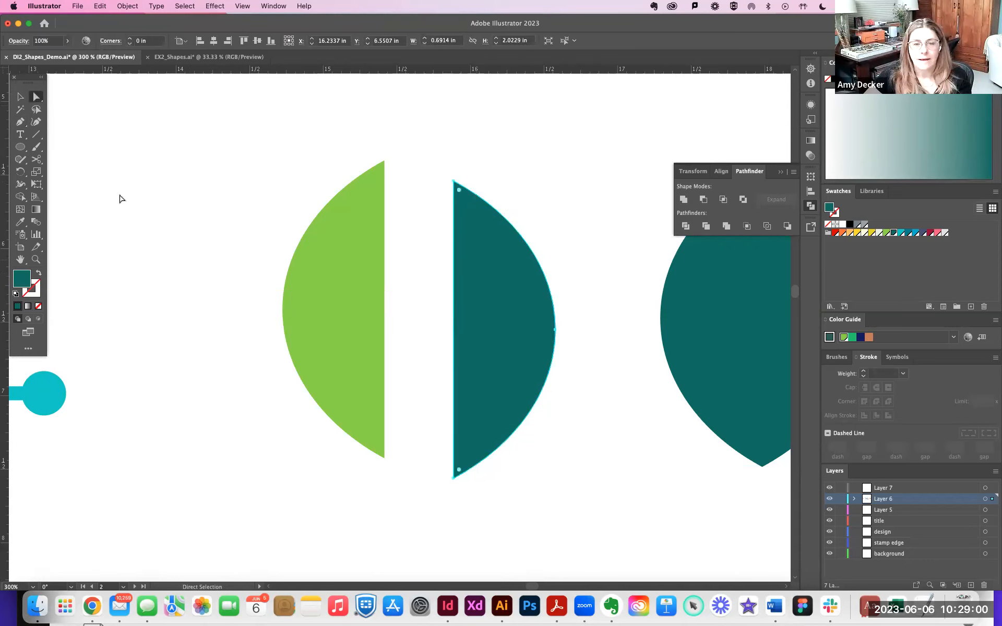
pyautogui.click(36, 274)
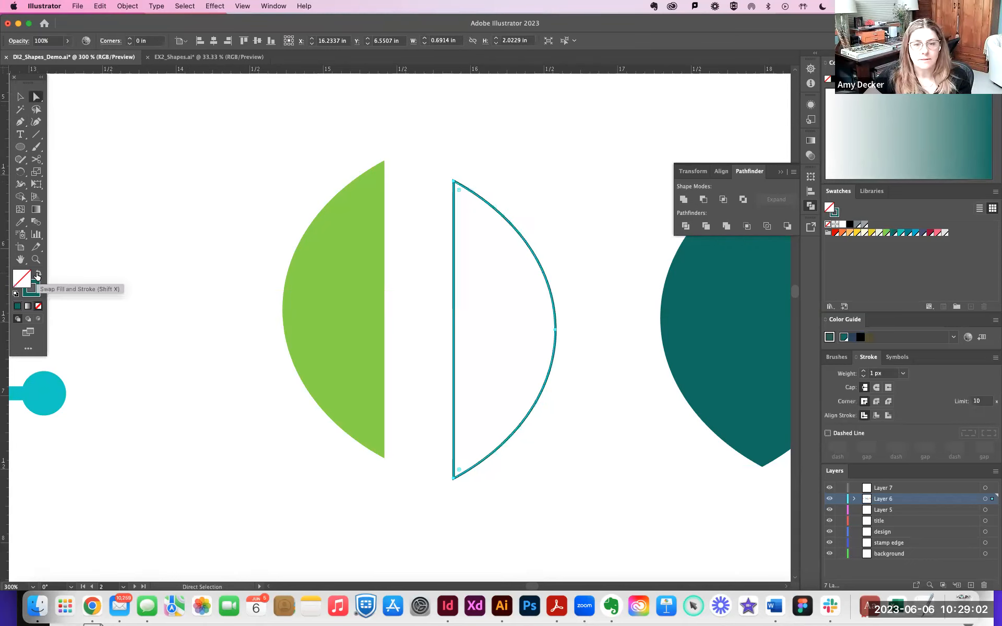
pyautogui.click(37, 274)
pyautogui.moveTo(481, 331); pyautogui.dragTo(405, 296)
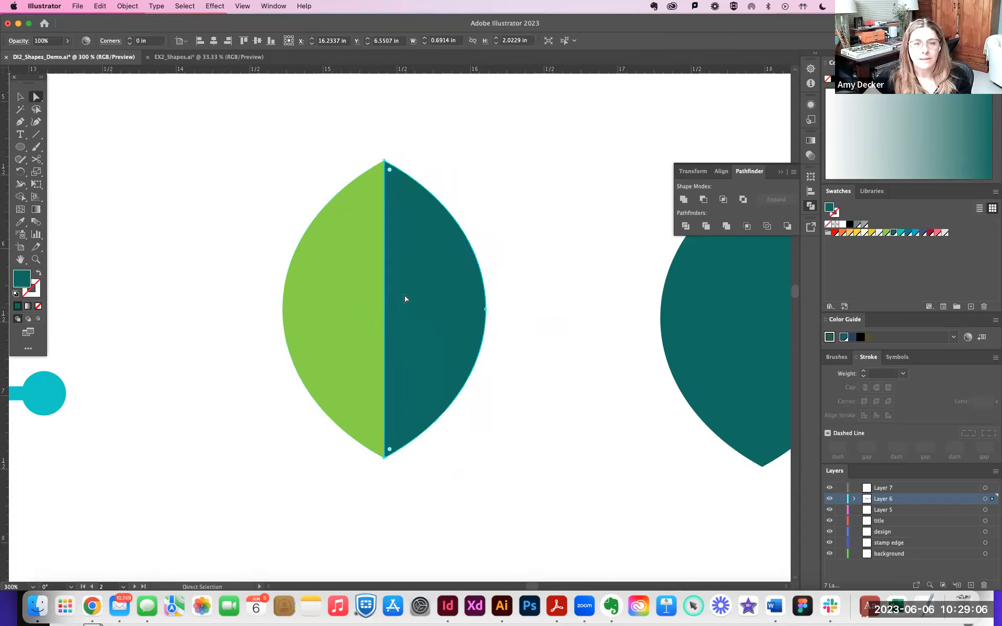
pyautogui.moveTo(231, 156); pyautogui.dragTo(530, 410)
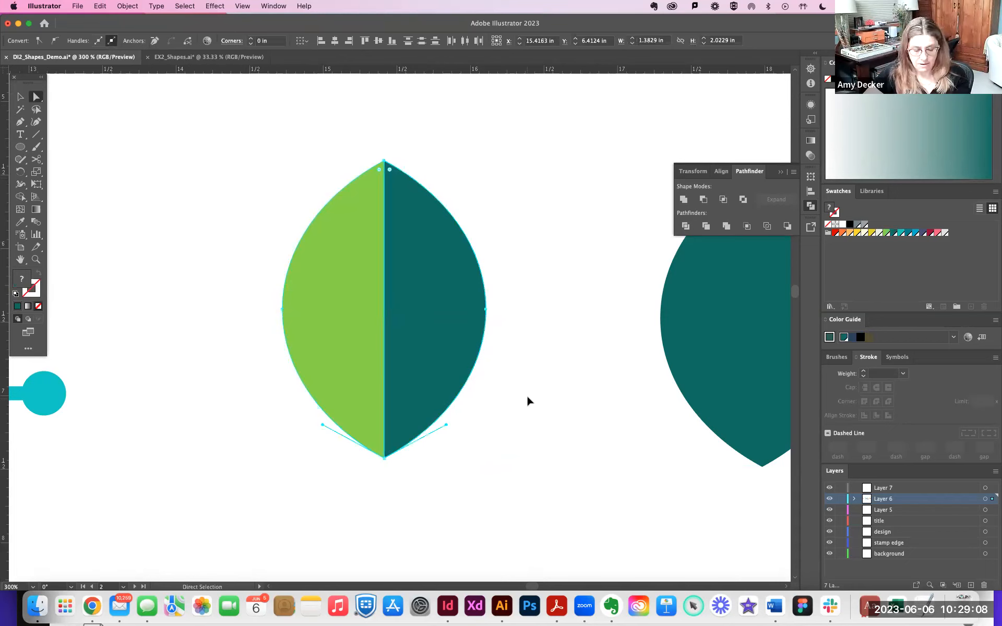
# Group the two leaf halves and move the whole leaf up and to the right.
pyautogui.press('super+g')
pyautogui.click(554, 308)
pyautogui.moveTo(554, 308); pyautogui.dragTo(587, 314)
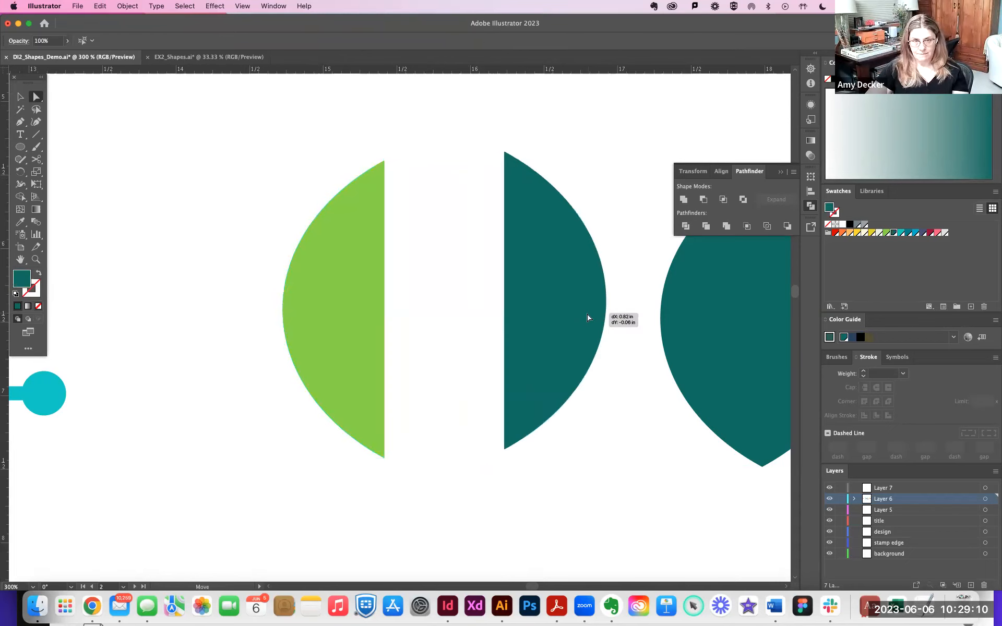
pyautogui.press('super+z')
pyautogui.moveTo(263, 122); pyautogui.dragTo(502, 600)
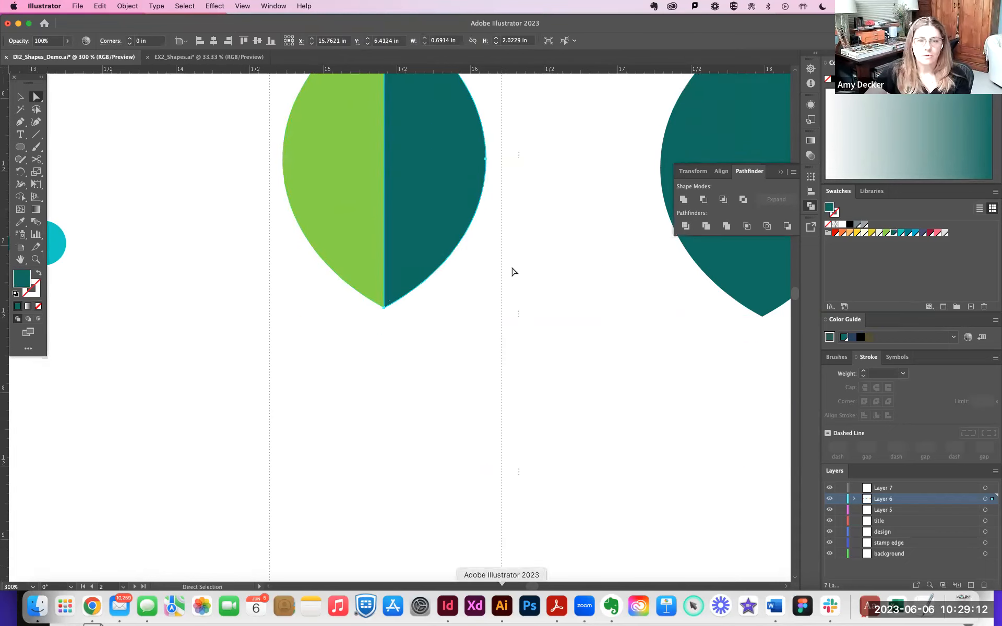
pyautogui.press('space')
pyautogui.moveTo(527, 288); pyautogui.dragTo(574, 510)
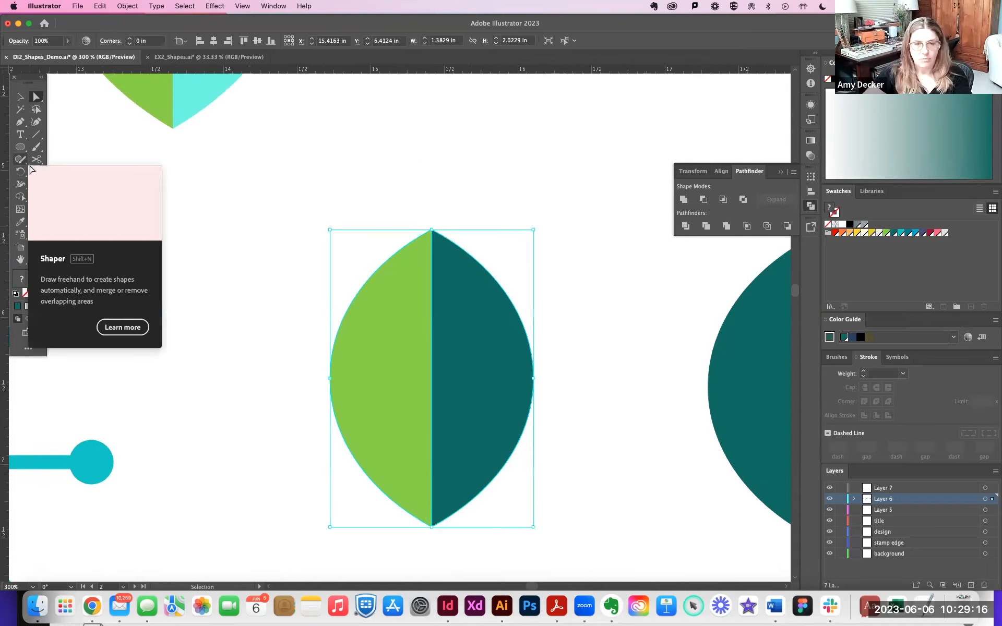
pyautogui.moveTo(475, 355); pyautogui.dragTo(517, 245)
pyautogui.moveTo(514, 327)
pyautogui.mouseDown()
pyautogui.moveTo(545, 339)
pyautogui.moveTo(500, 320)
pyautogui.moveTo(513, 323)
pyautogui.mouseUp()
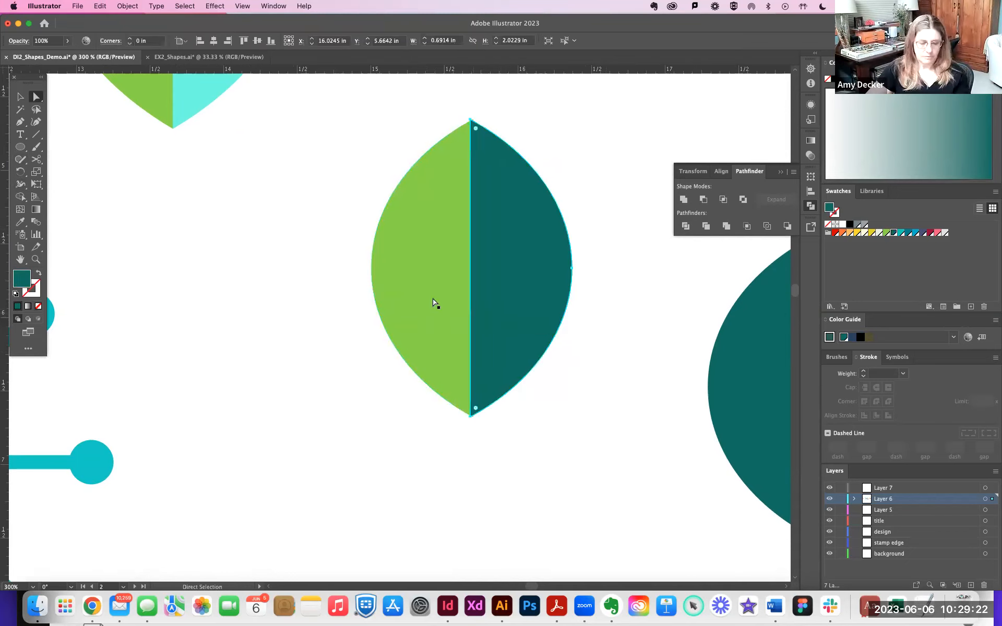
pyautogui.press('super+z')
# Reselect both halves and nudge the whole leaf into its final spot.
pyautogui.click(21, 96)
pyautogui.moveTo(503, 237); pyautogui.dragTo(456, 240)
pyautogui.press('super+z')
pyautogui.moveTo(326, 111); pyautogui.dragTo(602, 443)
pyautogui.press('a')
pyautogui.press('v')
pyautogui.moveTo(538, 358)
pyautogui.mouseDown()
pyautogui.moveTo(604, 392)
pyautogui.moveTo(459, 358)
pyautogui.moveTo(530, 374)
pyautogui.mouseUp()
pyautogui.press('super+minus')
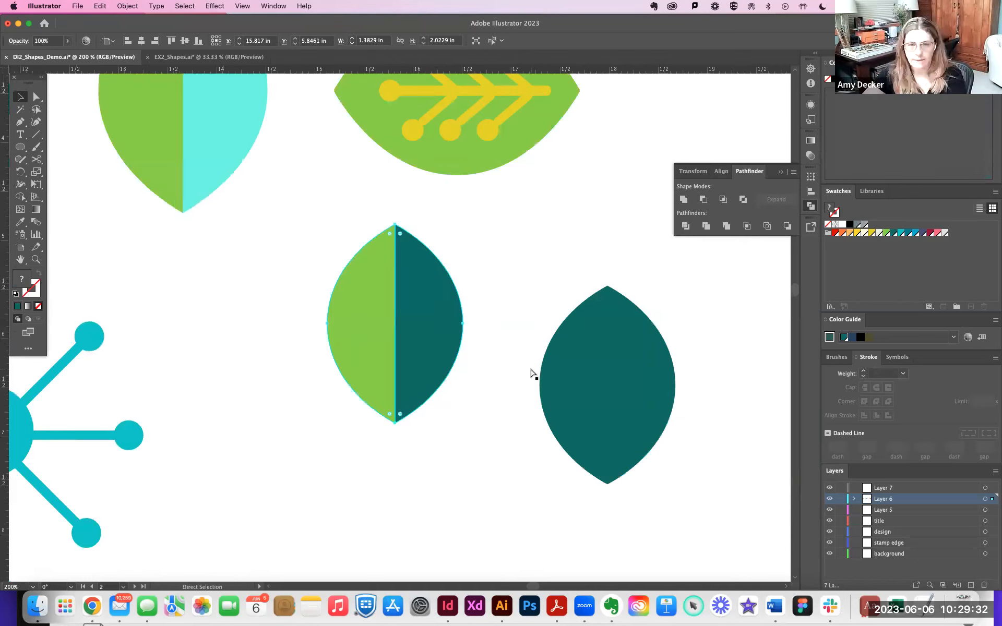
pyautogui.press('super+minus')
# Shift the two-tone leaf left, then pick the Scissors tool from the Eraser flyout.
pyautogui.click(494, 358)
pyautogui.moveTo(401, 341); pyautogui.dragTo(325, 336)
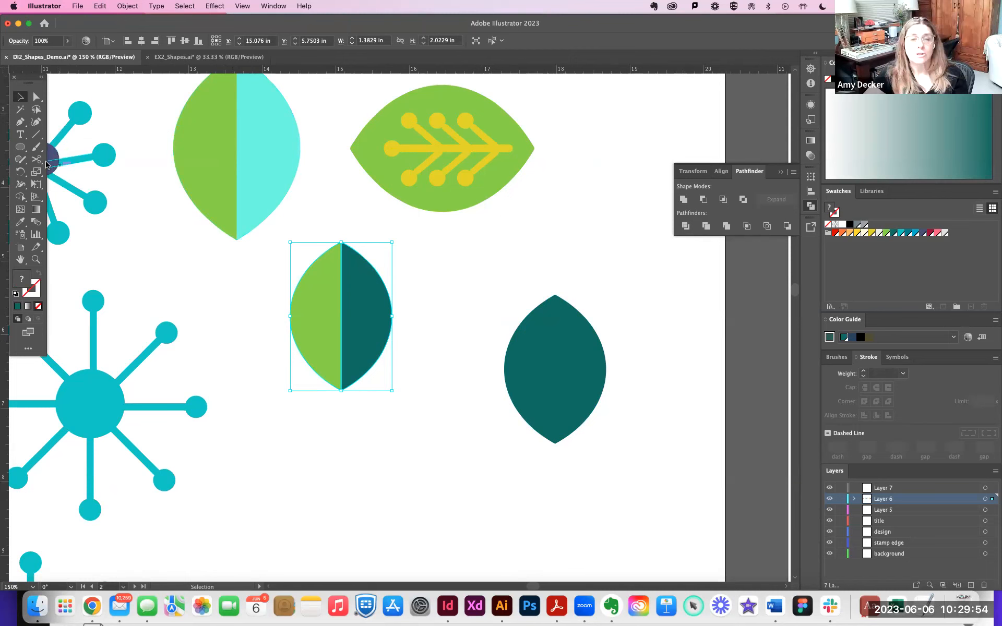
pyautogui.hotkey('shift', 'e')
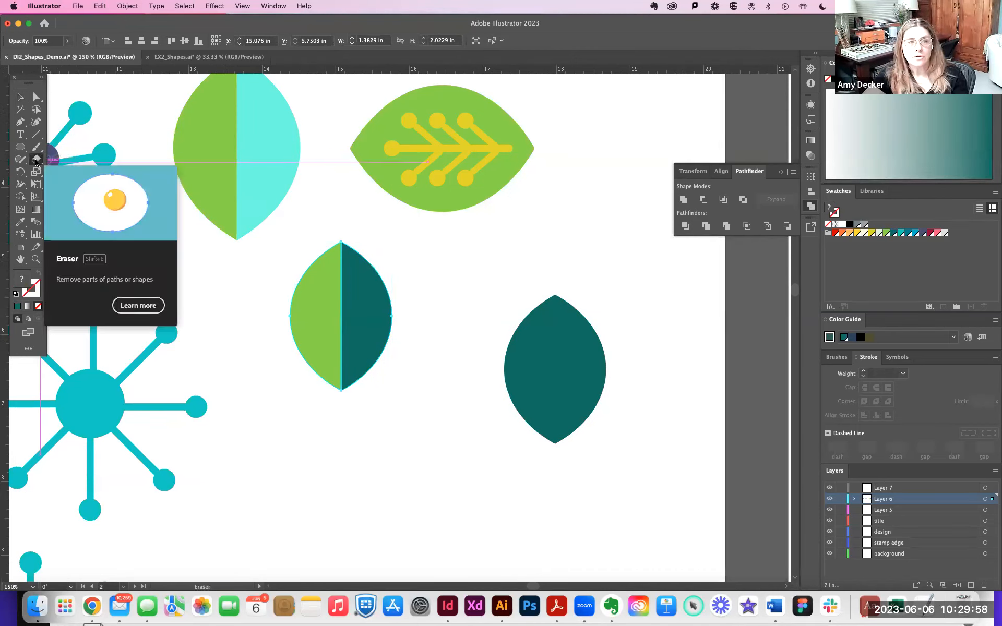
pyautogui.click(36, 161)
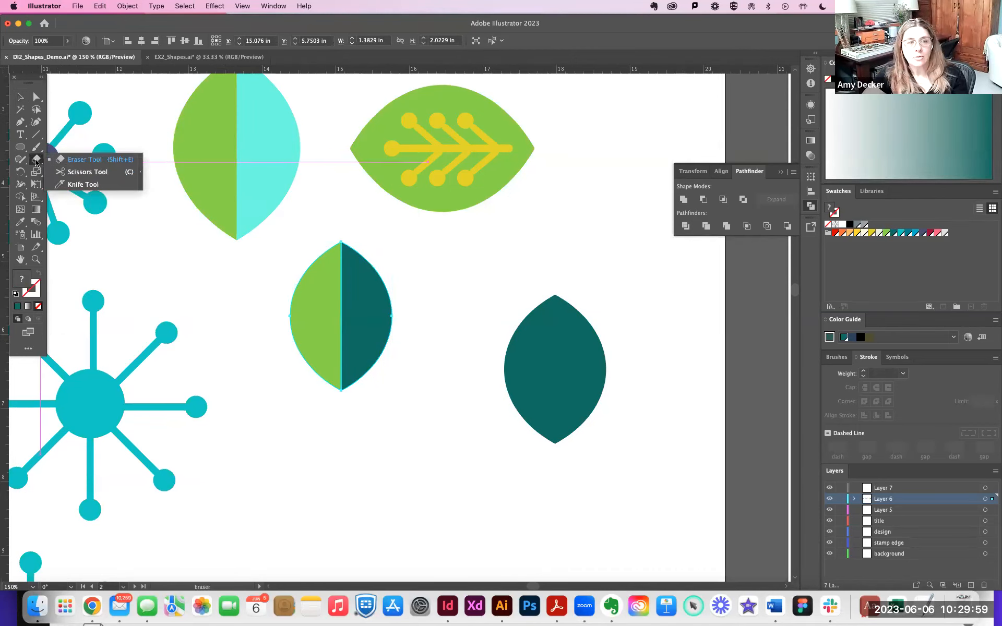
pyautogui.click(87, 172)
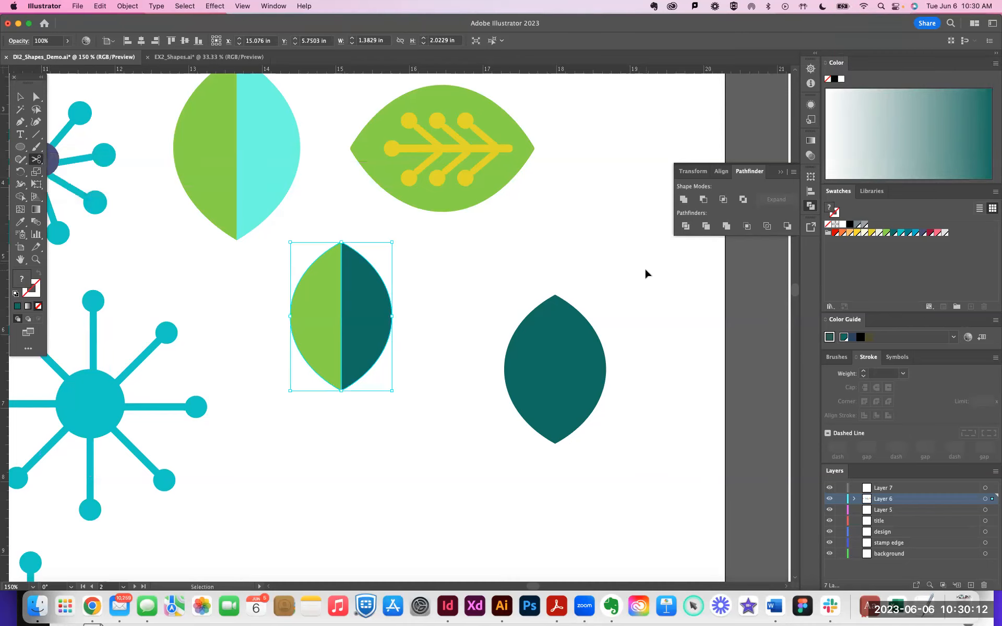
pyautogui.press('super+equal')
pyautogui.press('super+equal')
# Cut the dark teal lens at its top and bottom anchors and spread the halves apart.
pyautogui.hscroll(6, 433, 223)
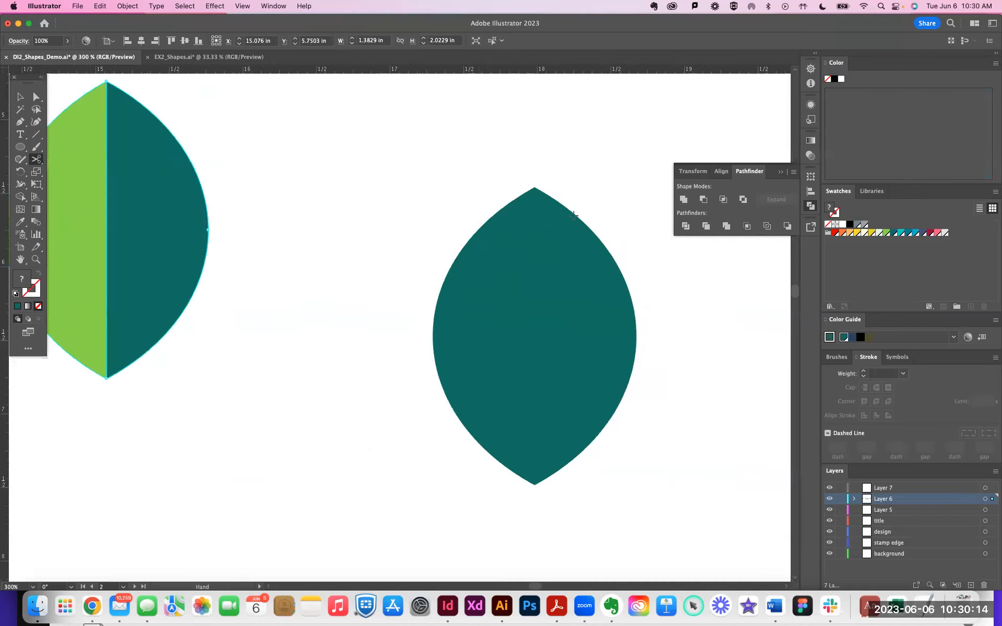
pyautogui.click(534, 187)
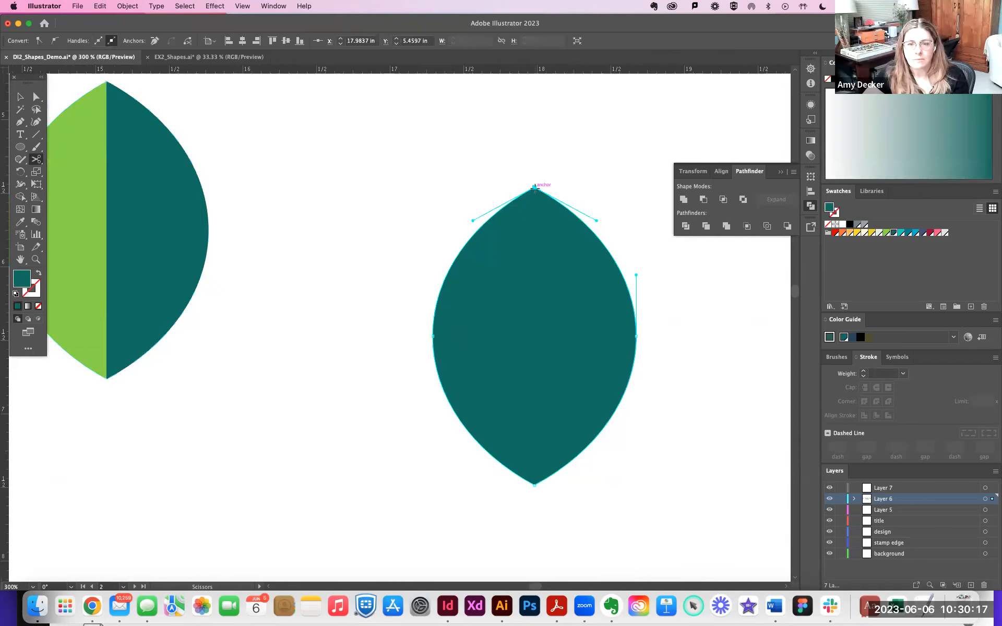
pyautogui.click(533, 485)
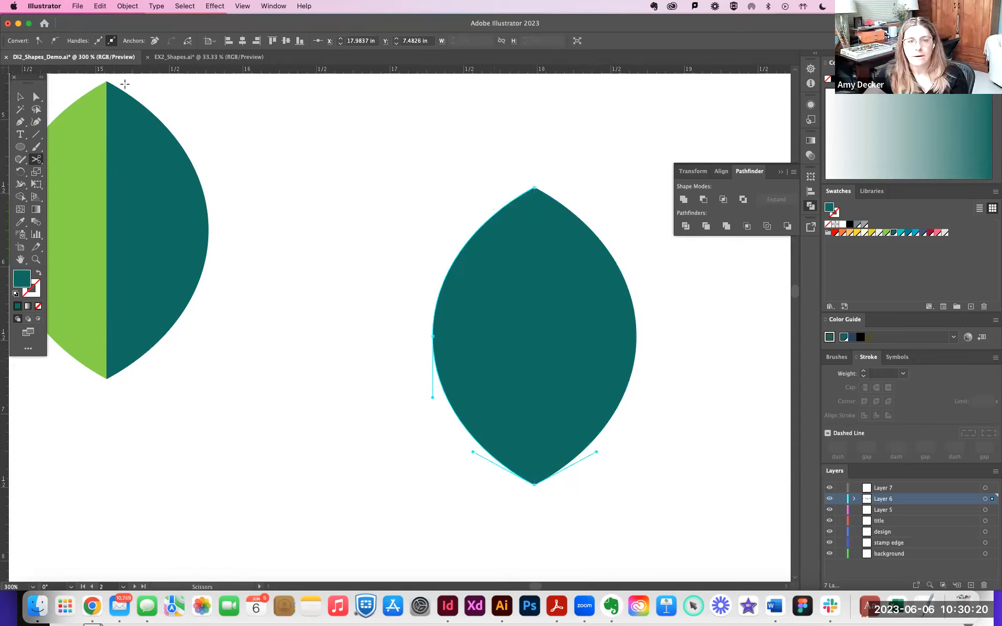
pyautogui.click(36, 99)
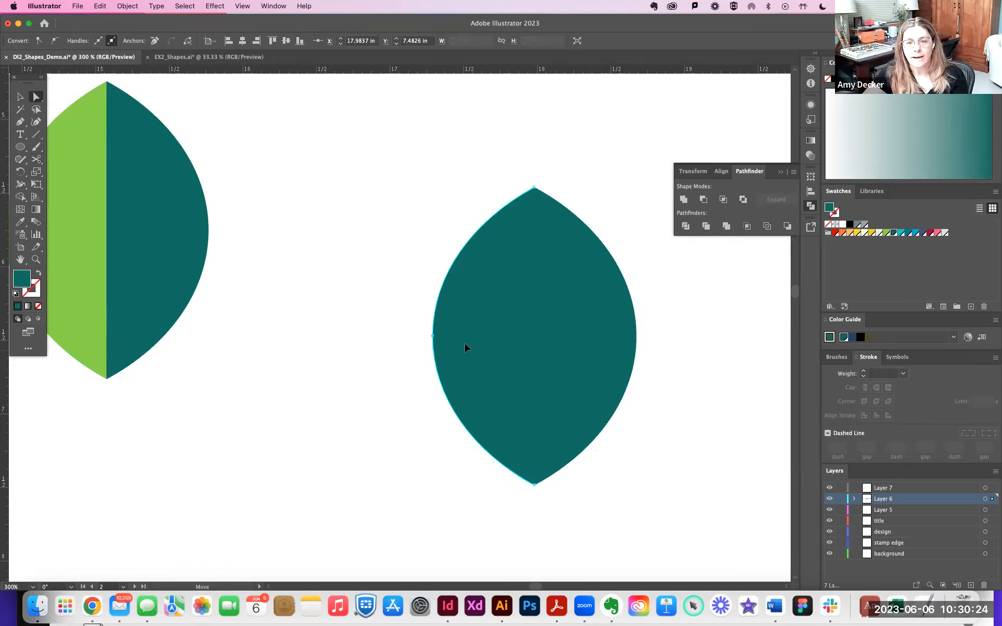
pyautogui.moveTo(465, 346); pyautogui.dragTo(423, 339)
pyautogui.moveTo(596, 362); pyautogui.dragTo(621, 352)
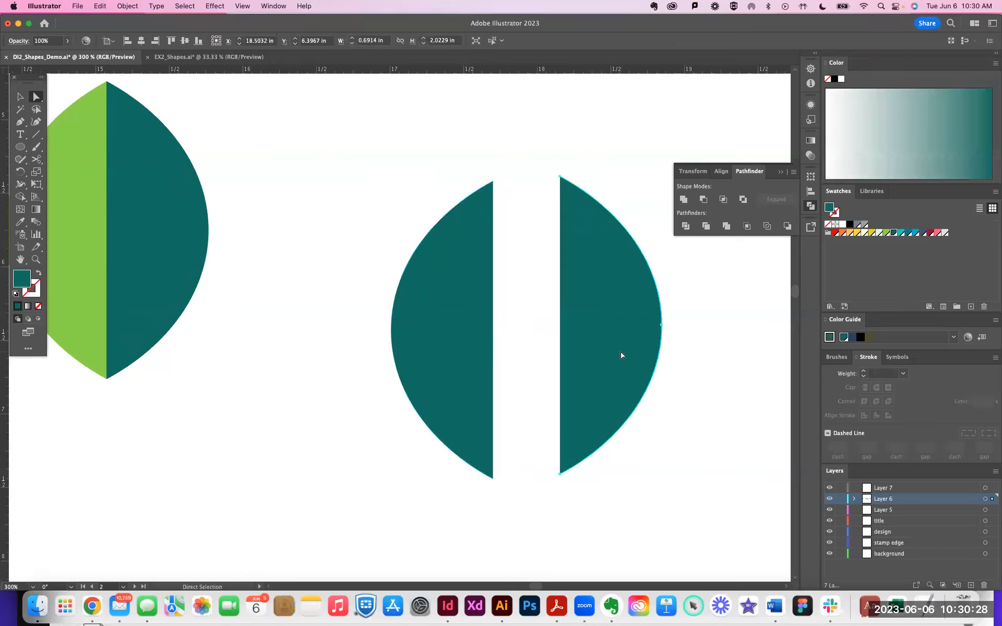
pyautogui.moveTo(616, 359); pyautogui.dragTo(595, 361)
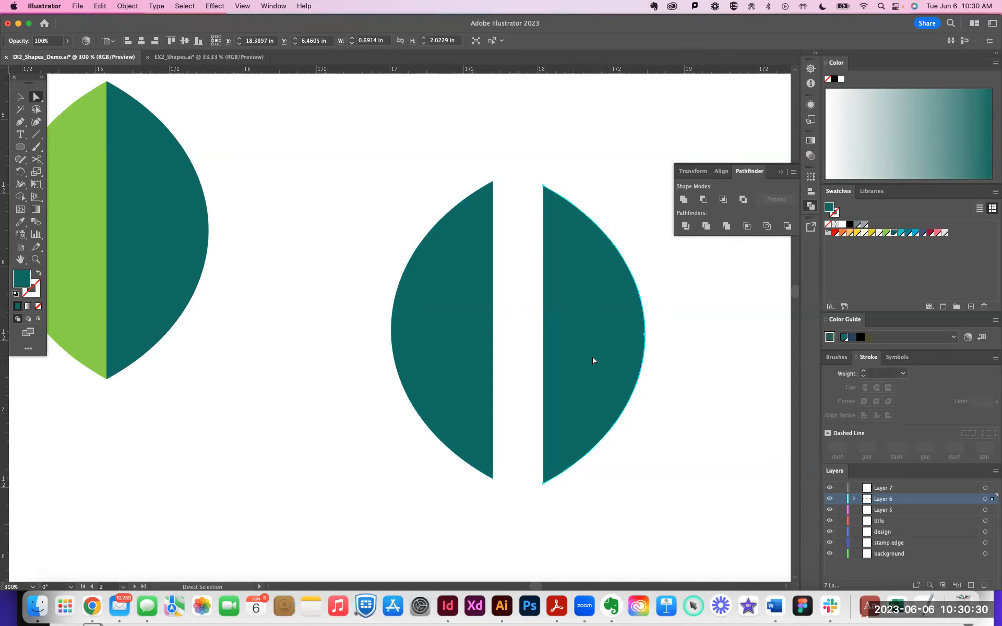
# Move the split teal halves up beside the yellow-veined leaf and shift the green-teal leaf left.
pyautogui.press('super+minus')
pyautogui.press('super+minus')
pyautogui.press('super+minus')
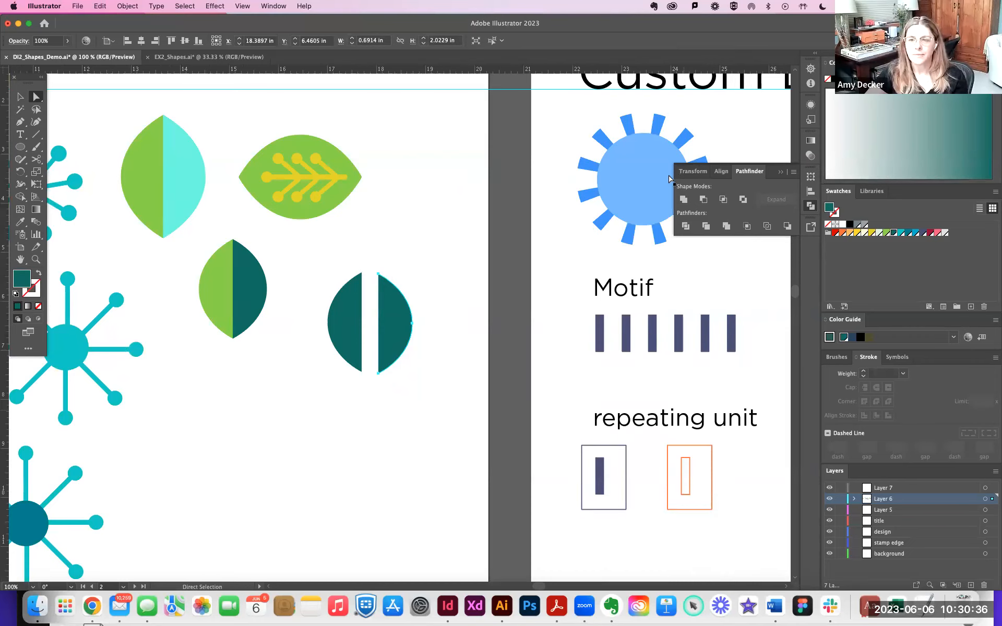
pyautogui.moveTo(436, 200); pyautogui.dragTo(641, 204)
pyautogui.press('super+equal')
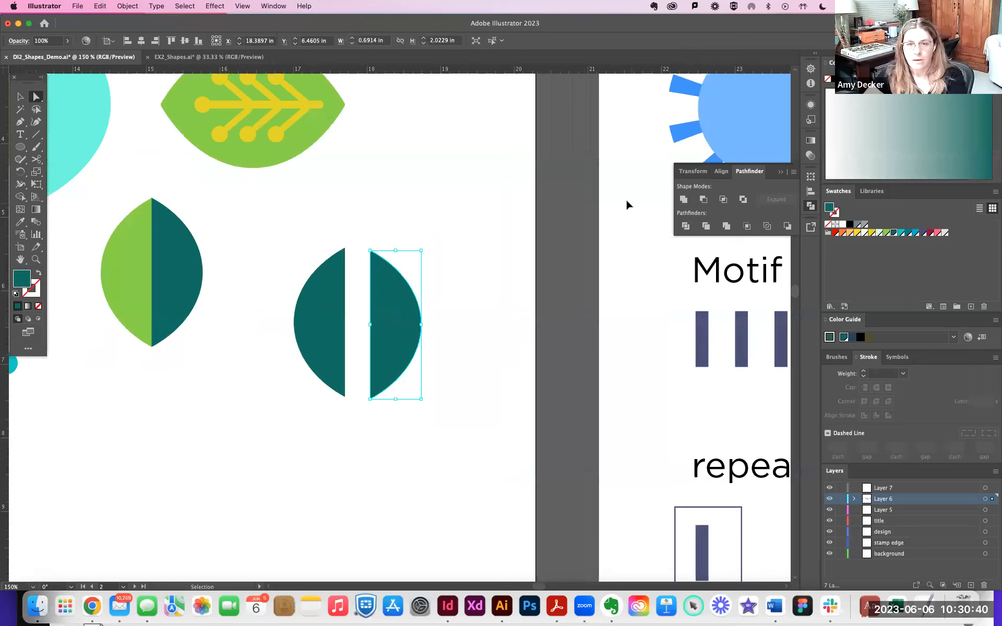
pyautogui.moveTo(515, 191); pyautogui.dragTo(667, 268)
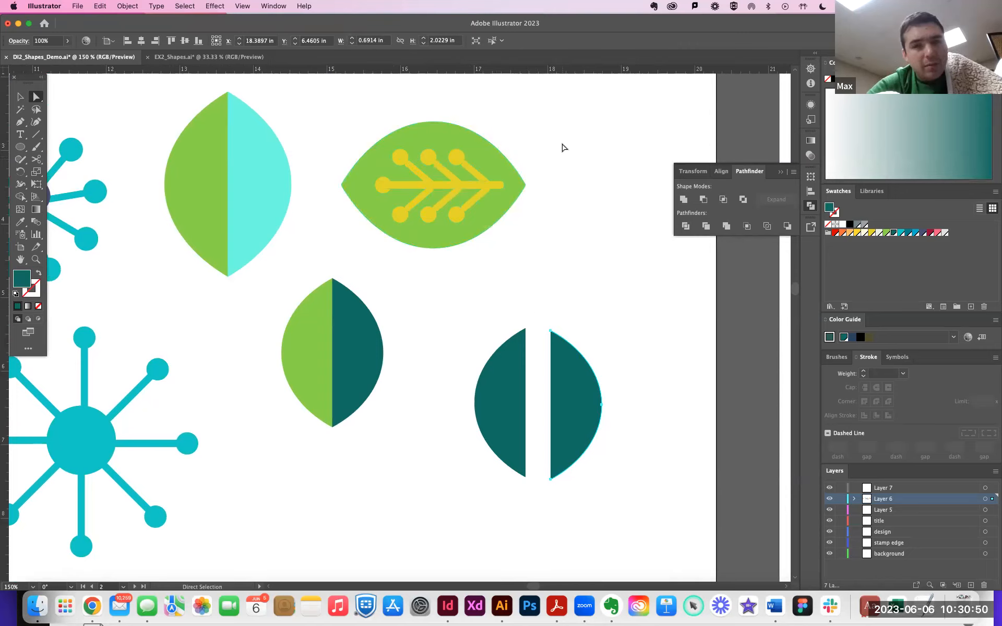
pyautogui.click(24, 98)
pyautogui.moveTo(449, 316); pyautogui.dragTo(649, 213)
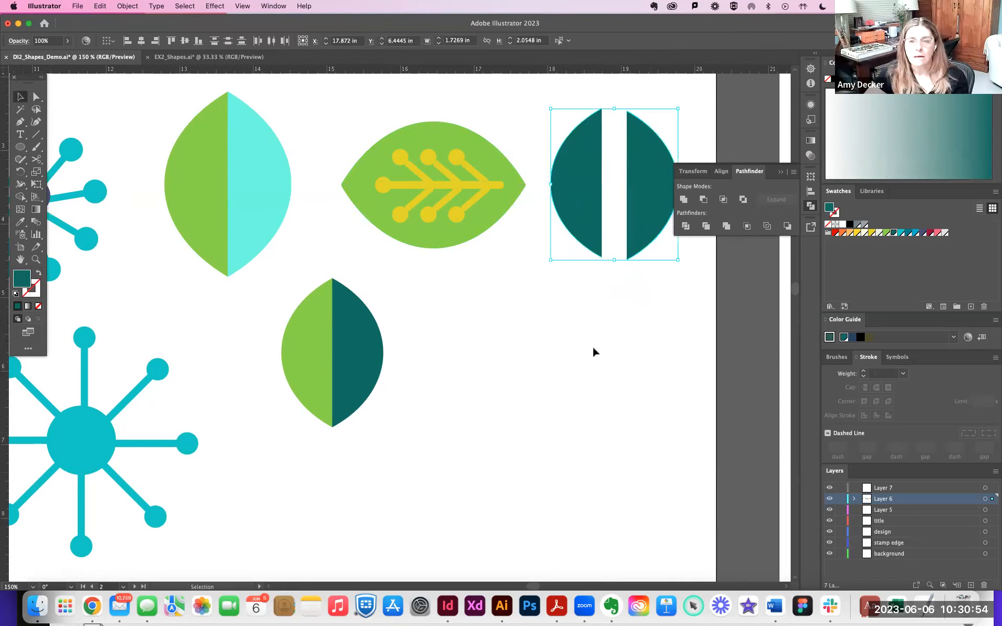
pyautogui.moveTo(321, 319); pyautogui.dragTo(266, 320)
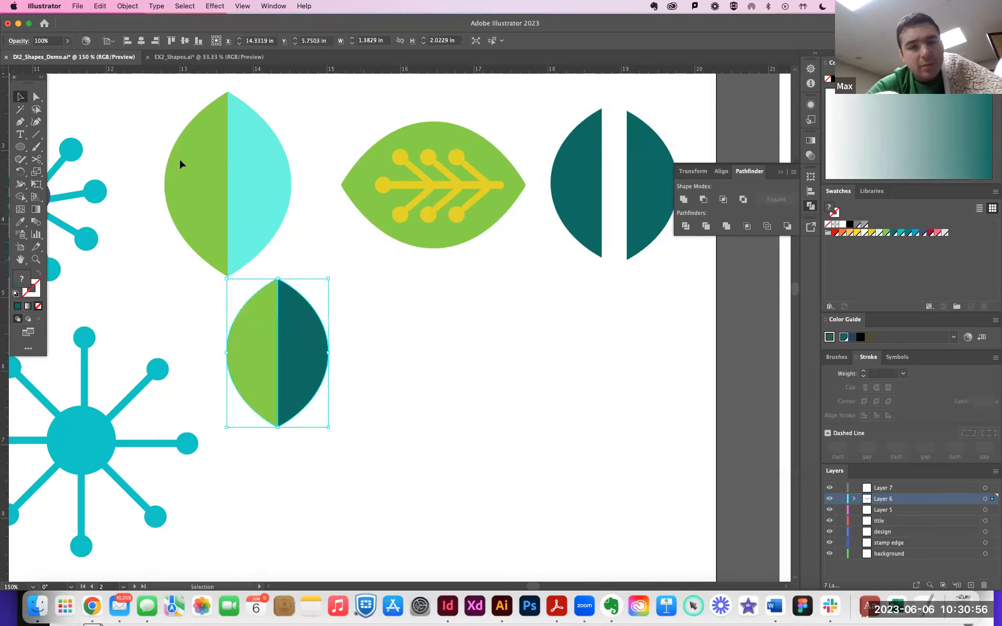
pyautogui.click(20, 147)
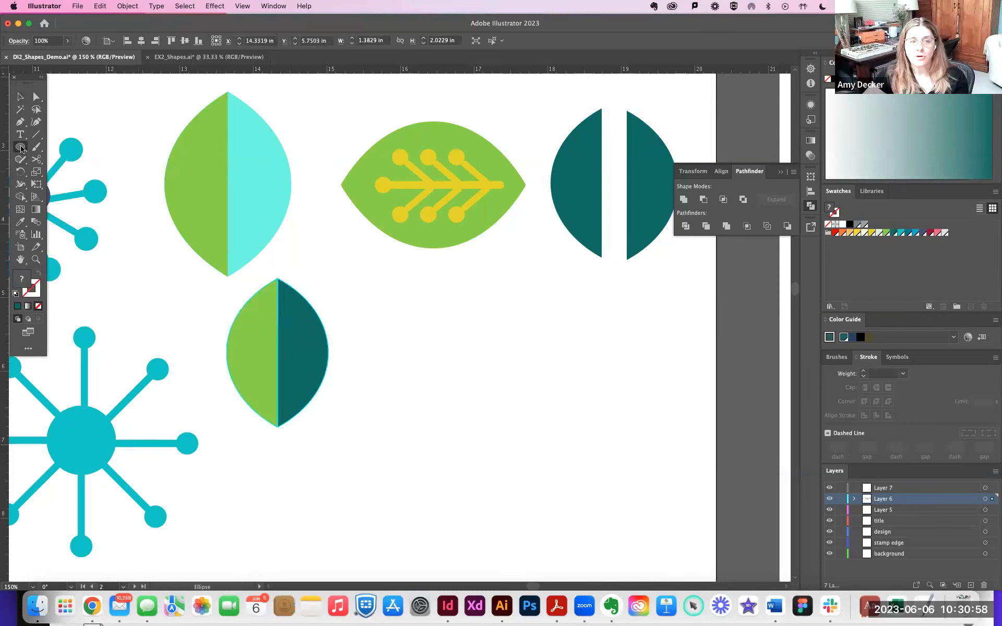
pyautogui.click(21, 149)
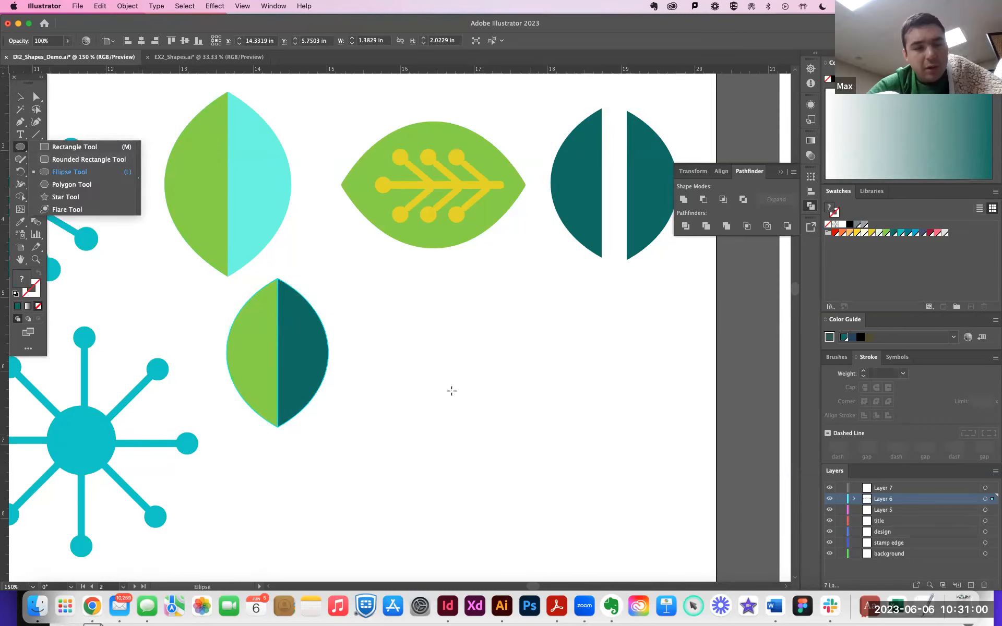
# Draw a teal ellipse about 2.04 by 1.58 in and overlap it with a yellow copy.
pyautogui.click(414, 355)
pyautogui.moveTo(394, 333); pyautogui.dragTo(545, 449)
pyautogui.click(20, 97)
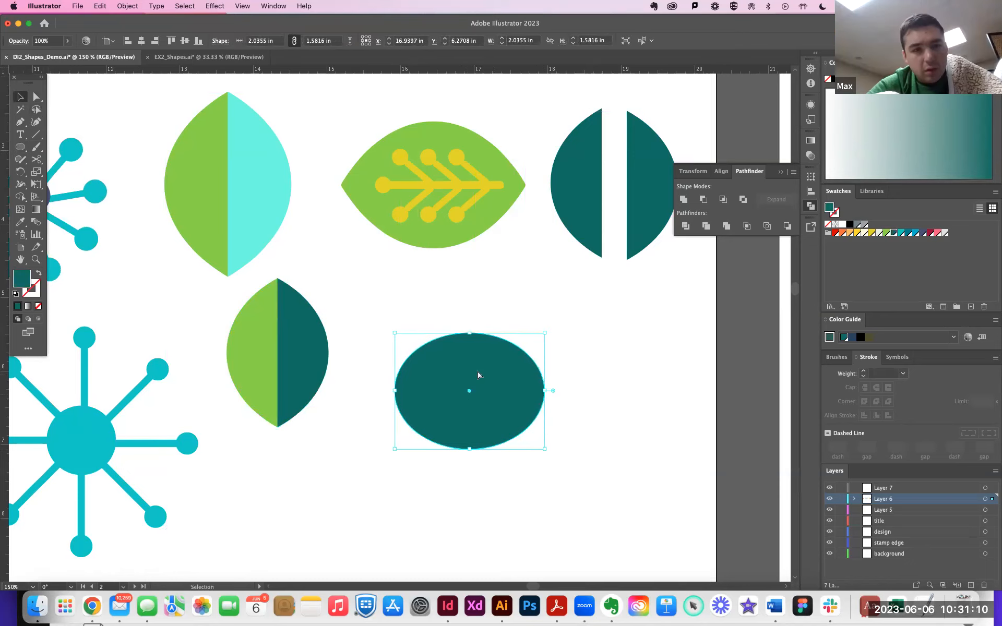
pyautogui.press('super+equal')
pyautogui.press('super+equal')
pyautogui.moveTo(415, 358); pyautogui.dragTo(515, 323)
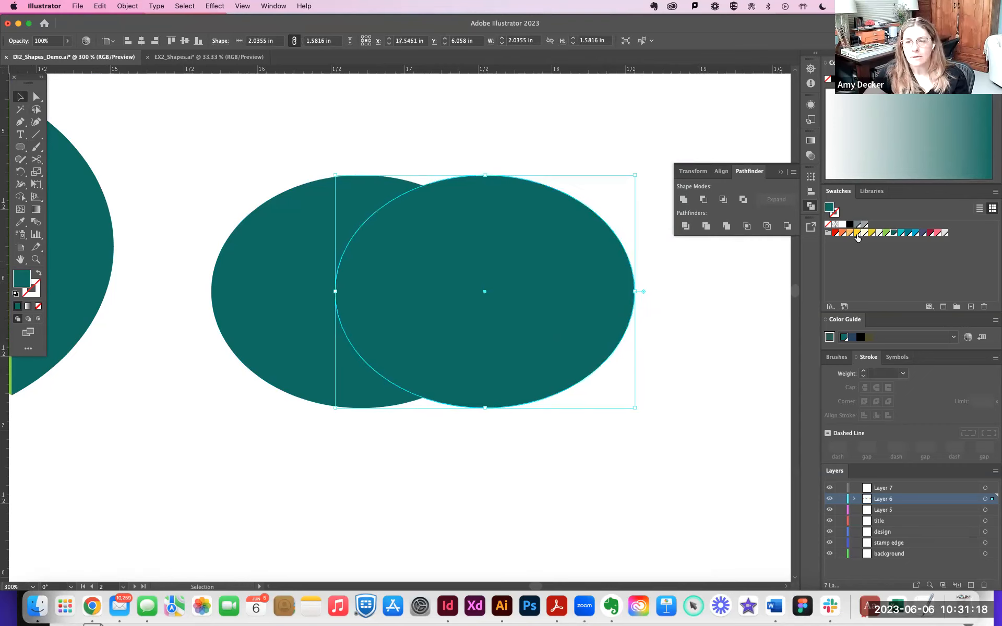
pyautogui.click(857, 233)
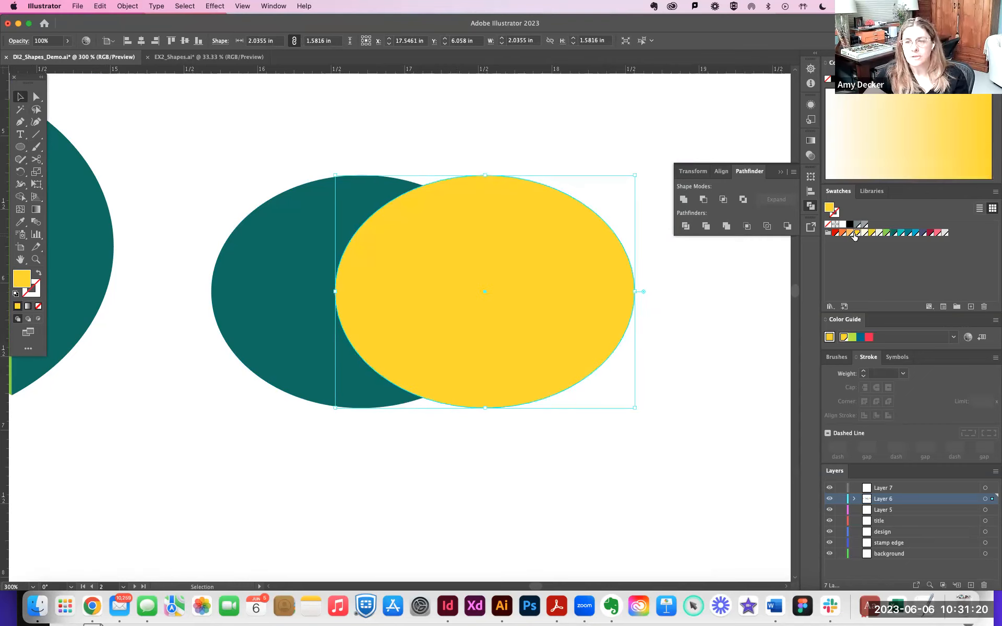
# Align the two ellipses' vertical centres and keep only their overlap with Pathfinder Intersect.
pyautogui.keyDown('shift'); pyautogui.click(299, 230); pyautogui.keyUp('shift')
pyautogui.click(496, 183)
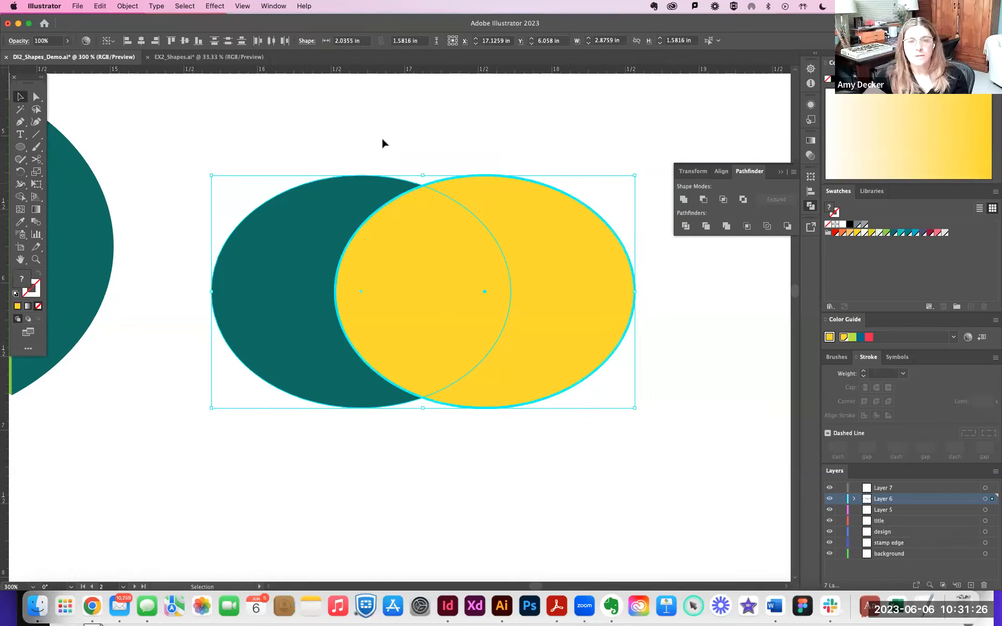
pyautogui.click(183, 39)
pyautogui.click(501, 260)
pyautogui.moveTo(459, 261); pyautogui.dragTo(528, 264)
pyautogui.click(320, 268)
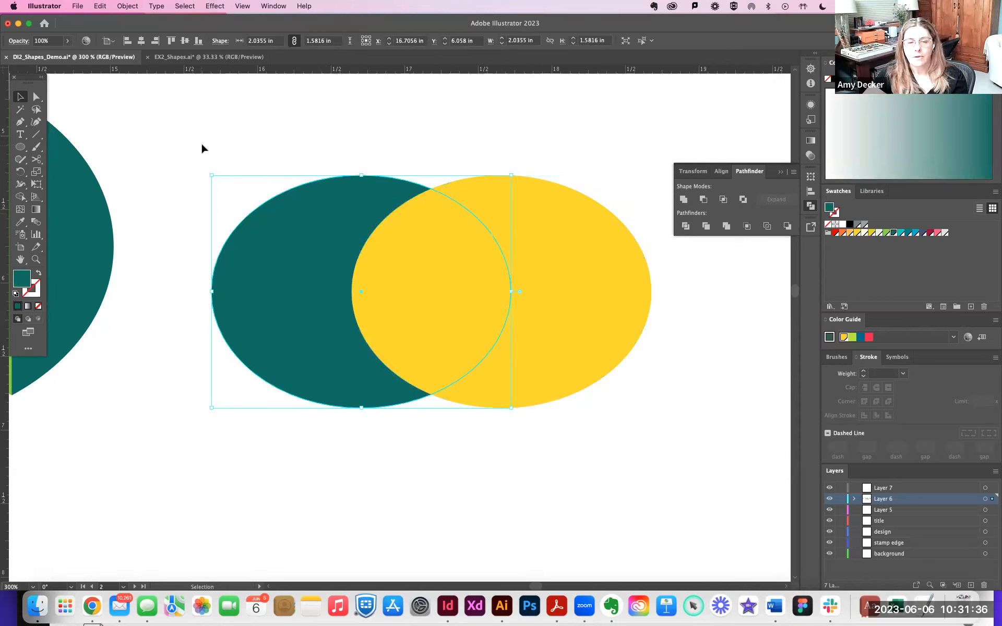
pyautogui.moveTo(202, 144); pyautogui.dragTo(713, 449)
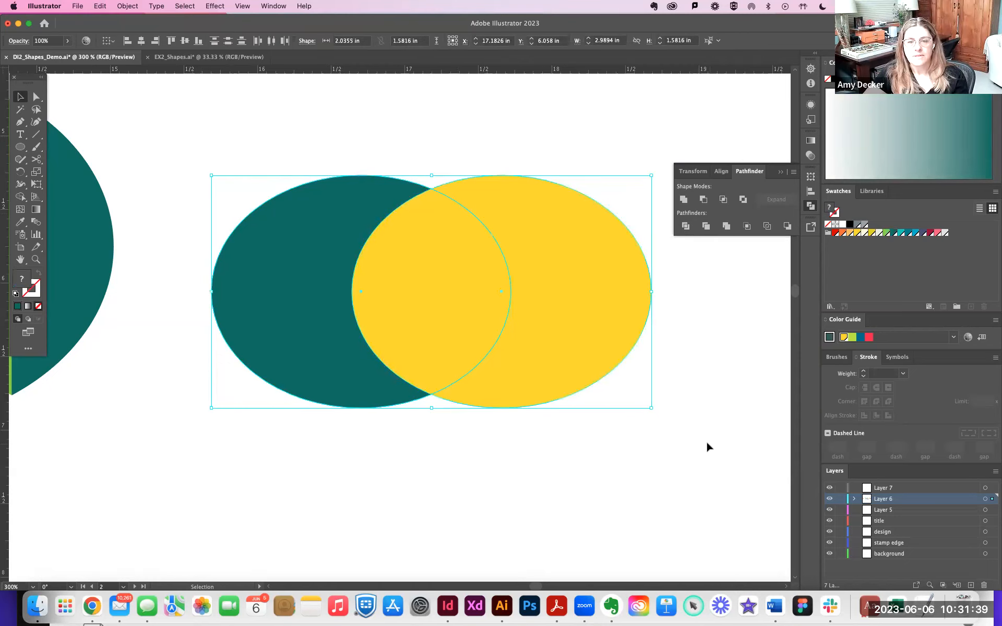
pyautogui.click(724, 200)
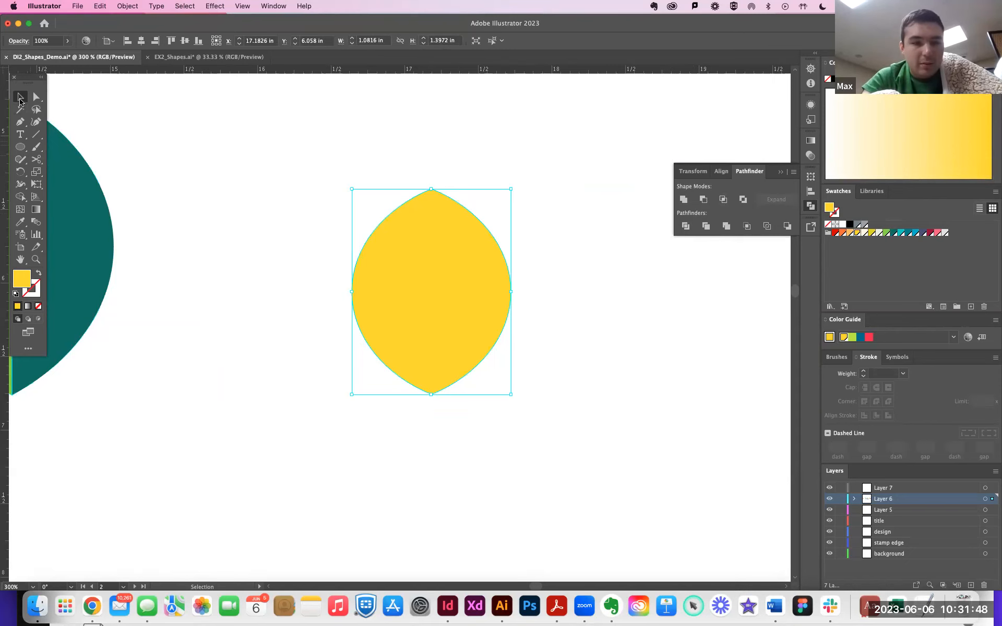
# Move the yellow lens next to the green and teal leaf.
pyautogui.click(261, 128)
pyautogui.press('super+minus')
pyautogui.press('super+minus')
pyautogui.press('super+minus')
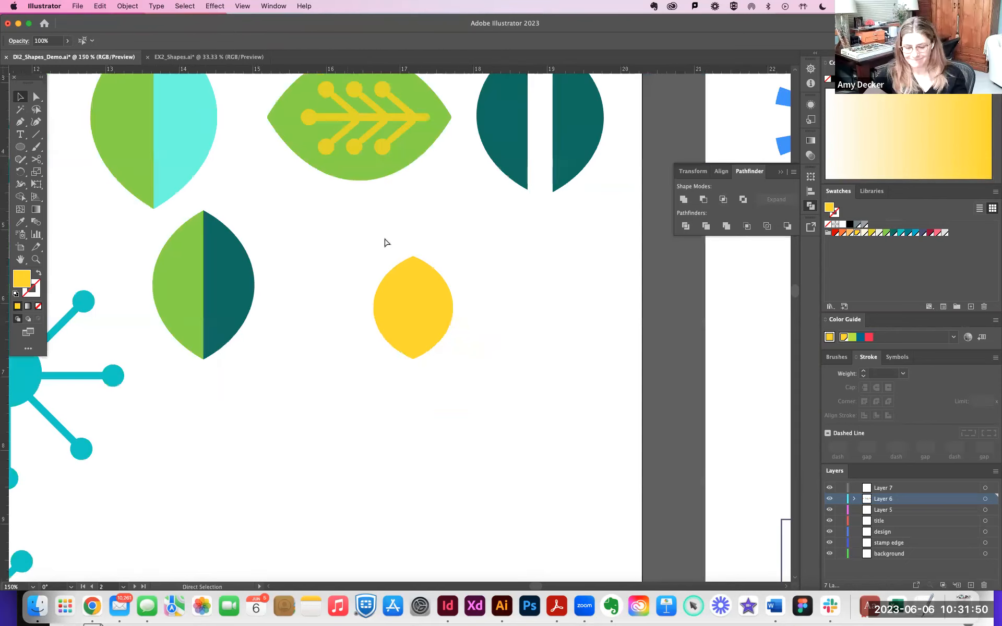
pyautogui.press('super+minus')
pyautogui.moveTo(408, 325); pyautogui.dragTo(467, 307)
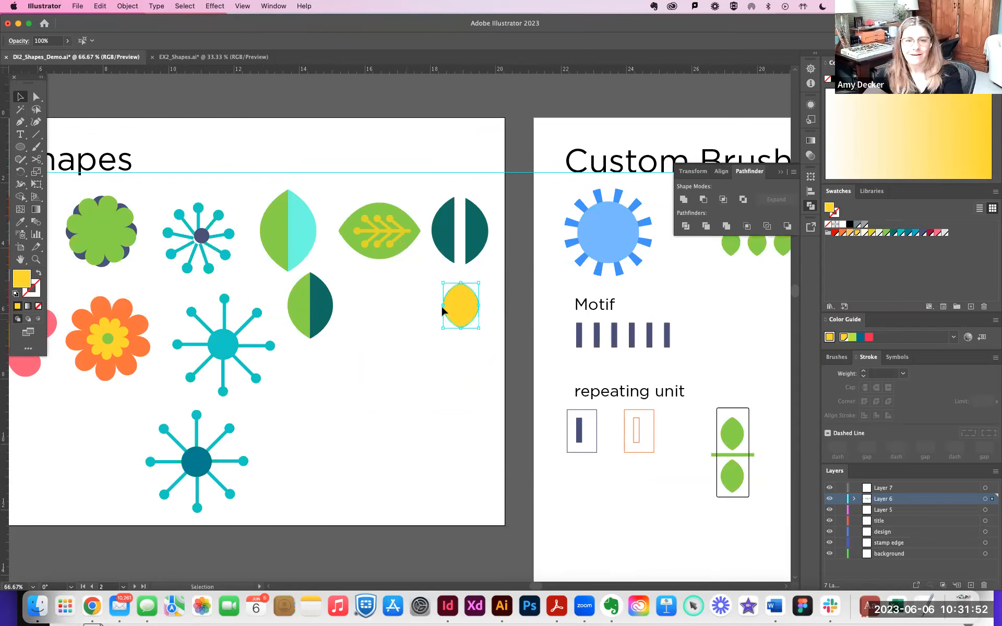
pyautogui.press('super+plus')
pyautogui.press('super+plus')
pyautogui.moveTo(263, 290); pyautogui.dragTo(414, 285)
pyautogui.moveTo(548, 327); pyautogui.dragTo(420, 330)
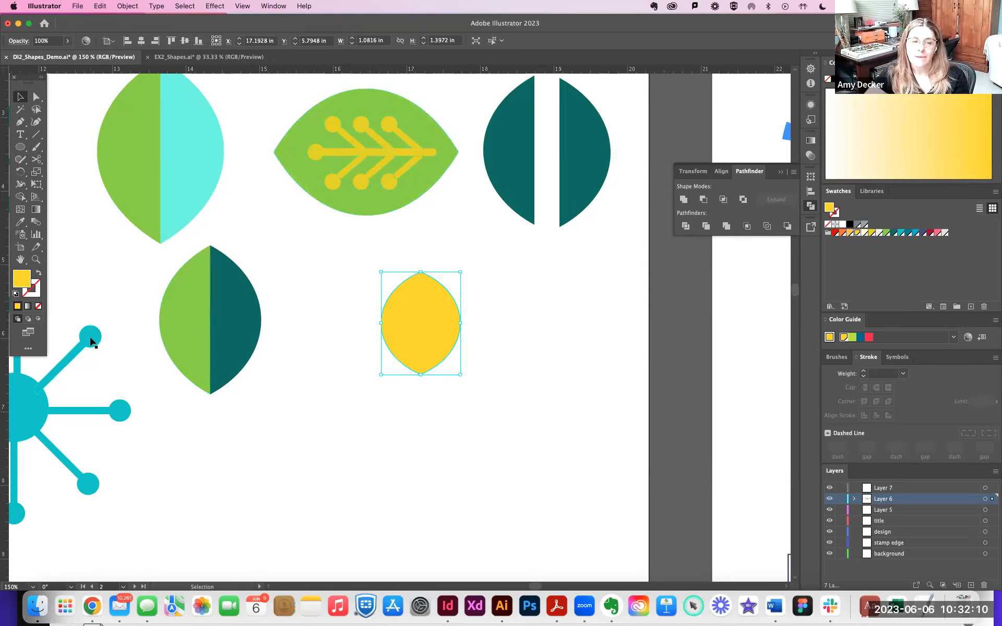
# Scale the yellow lens proportionally to about 2.06 by 2.66 inches.
pyautogui.press('a')
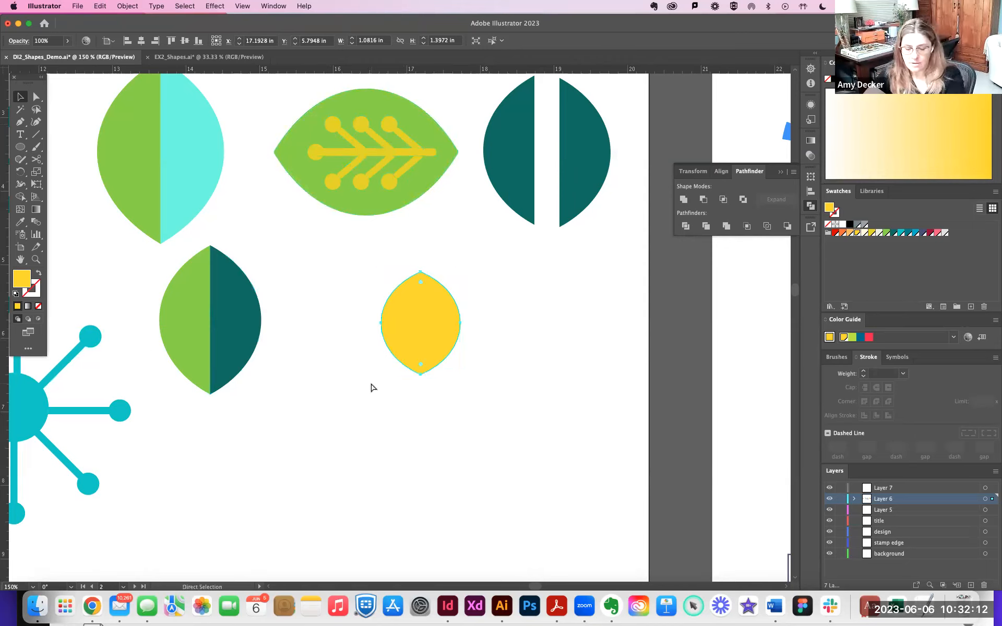
pyautogui.press('super+equal')
pyautogui.press('super+equal')
pyautogui.press('v')
pyautogui.moveTo(476, 427); pyautogui.dragTo(617, 615)
pyautogui.press('space')
pyautogui.moveTo(568, 317); pyautogui.dragTo(481, 434)
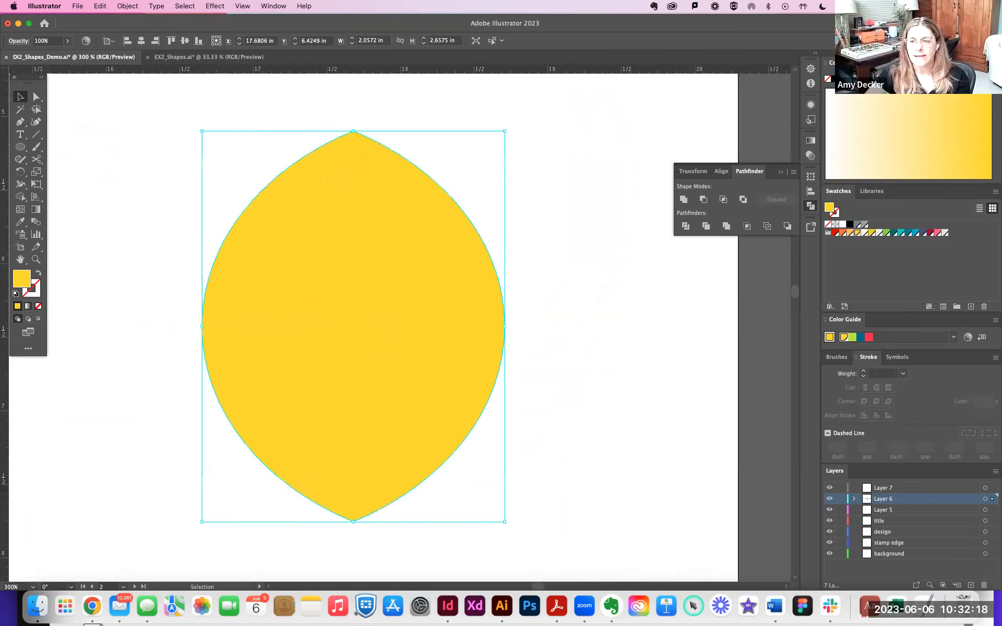
# Fill the lens lime green and move it right and slightly up.
pyautogui.click(848, 284)
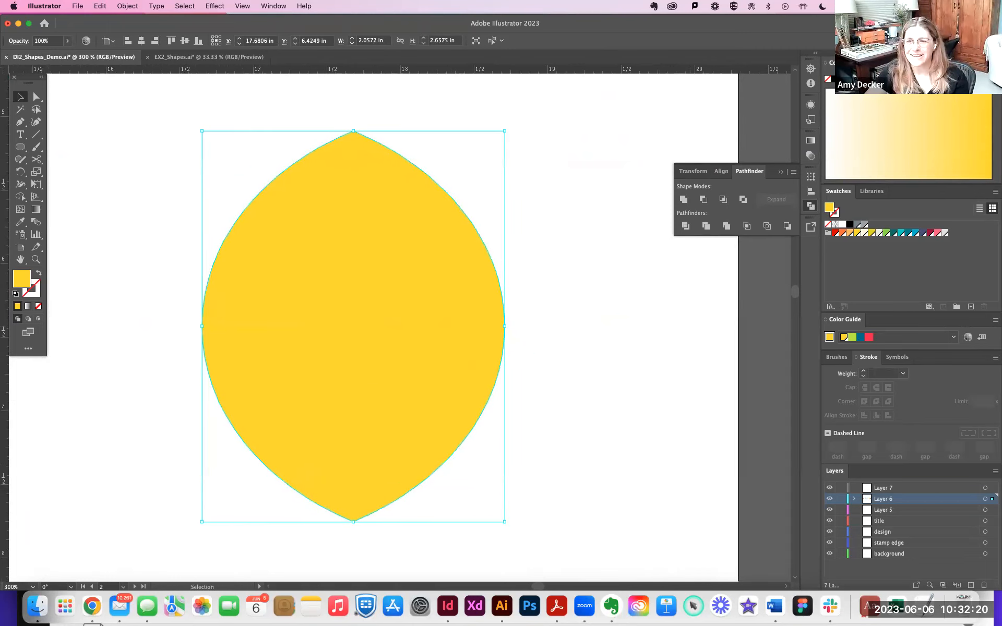
pyautogui.click(885, 235)
pyautogui.press('super+shift+a')
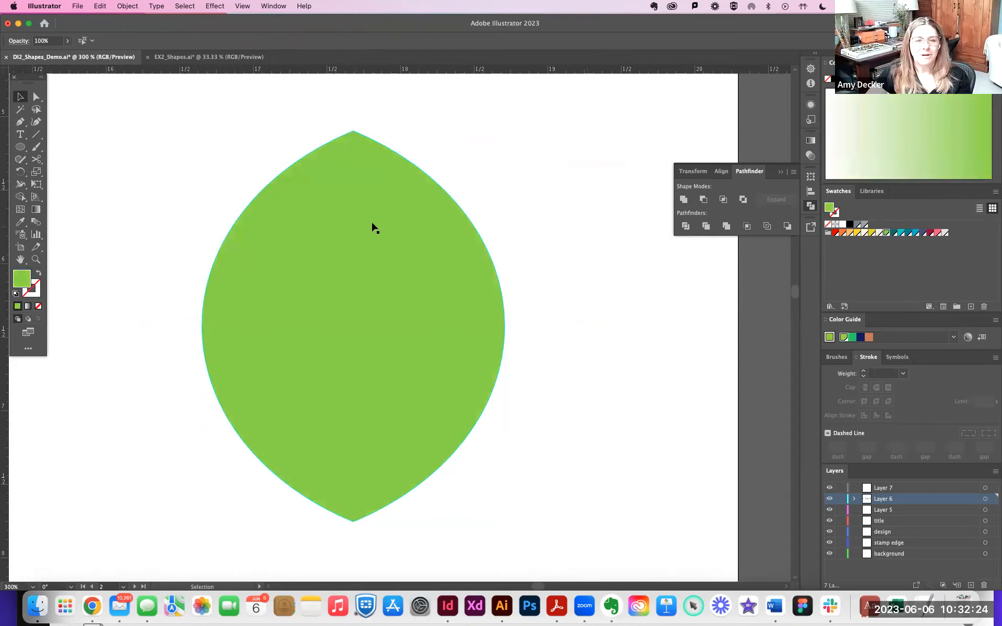
pyautogui.moveTo(372, 223); pyautogui.dragTo(429, 213)
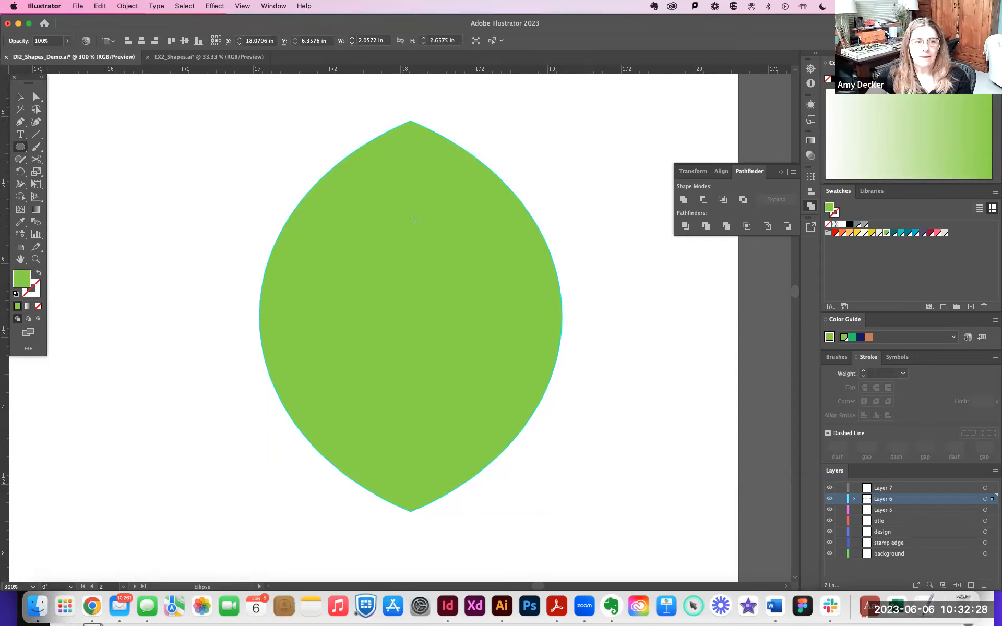
pyautogui.press('super+minus')
pyautogui.moveTo(340, 208); pyautogui.dragTo(335, 315)
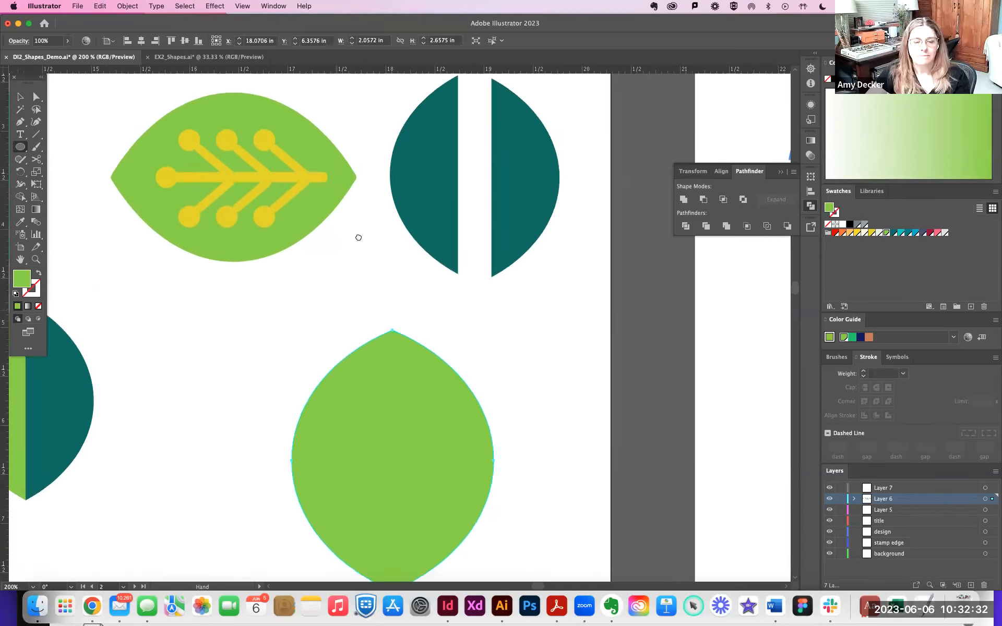
# Draw a yellow circle about 0.21 in wide near the green lens's top point.
pyautogui.scroll(-5, 360, 154)
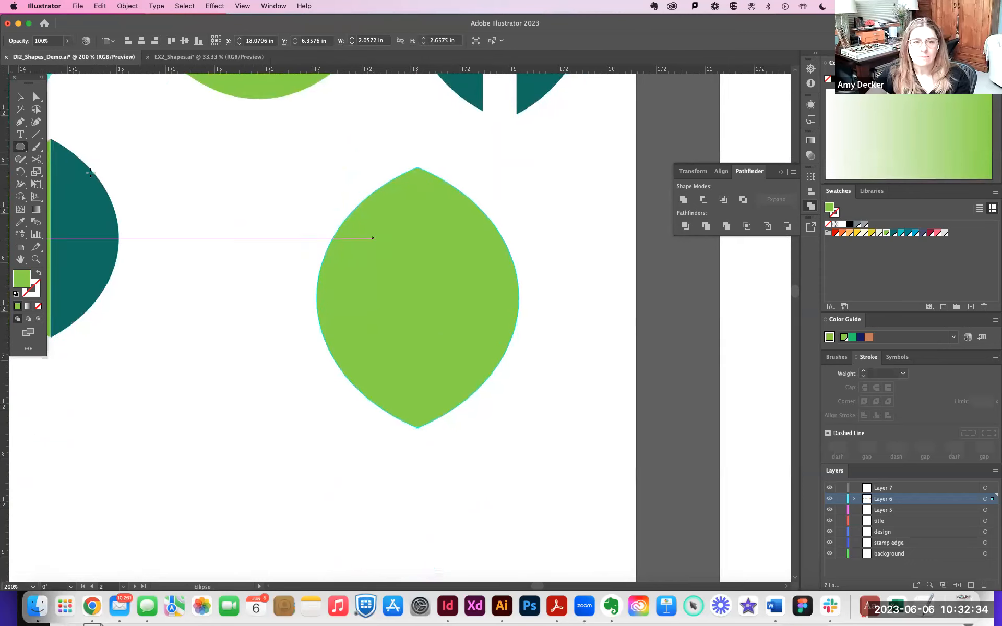
pyautogui.moveTo(420, 213); pyautogui.dragTo(428, 219)
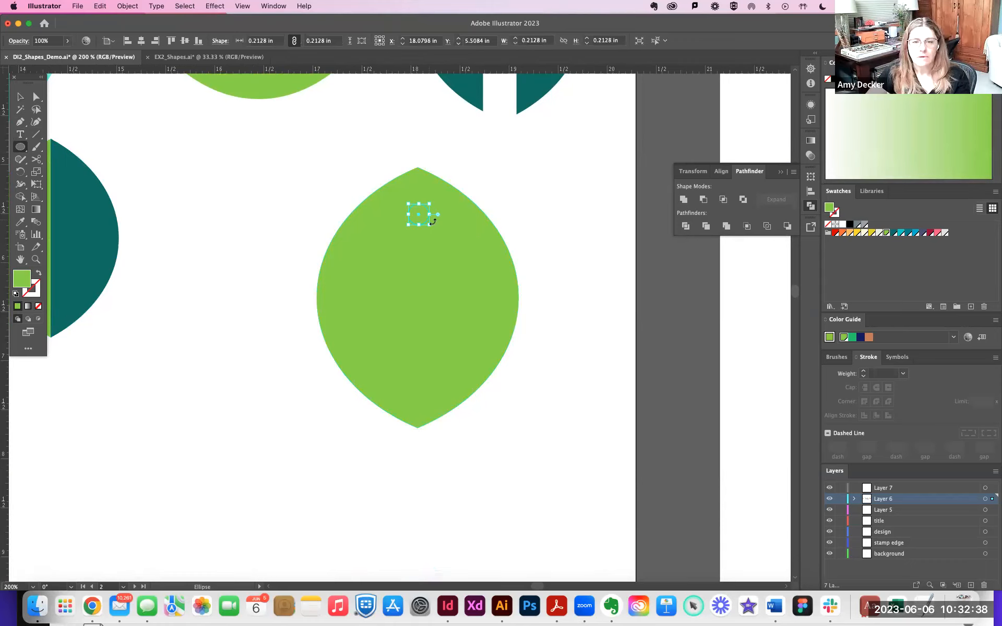
pyautogui.click(856, 231)
pyautogui.press('v')
pyautogui.click(354, 205)
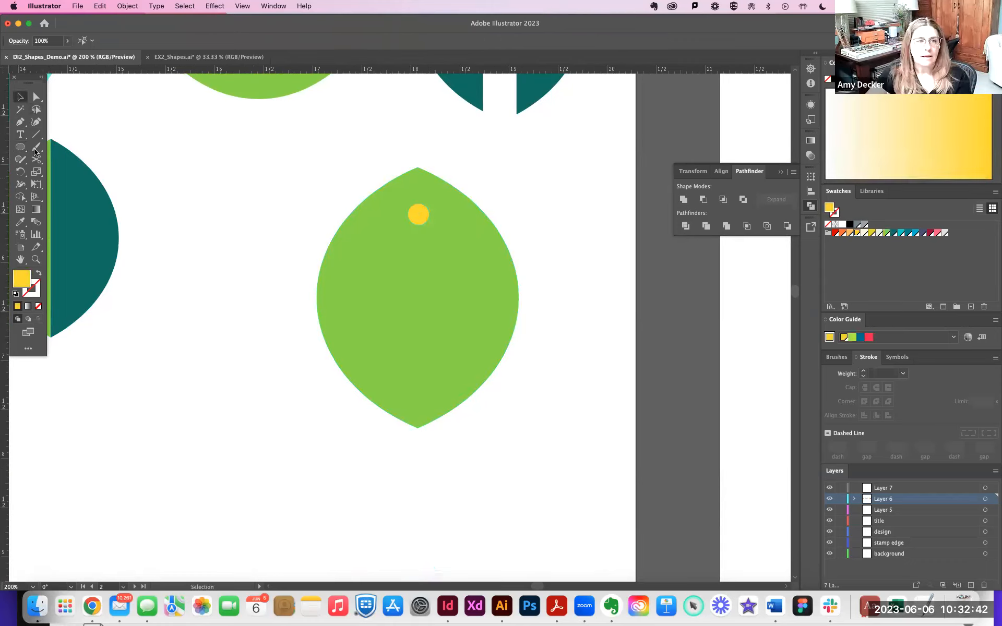
# Draw a narrow yellow rounded bar under the circle and unite them into one vein.
pyautogui.moveTo(22, 147); pyautogui.dragTo(58, 162)
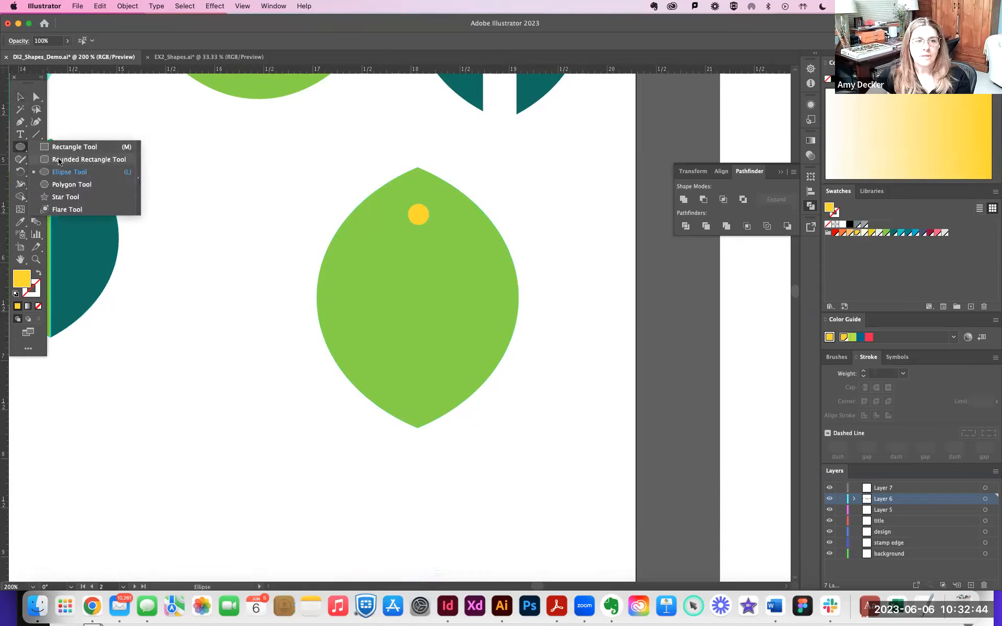
pyautogui.moveTo(416, 221); pyautogui.dragTo(423, 393)
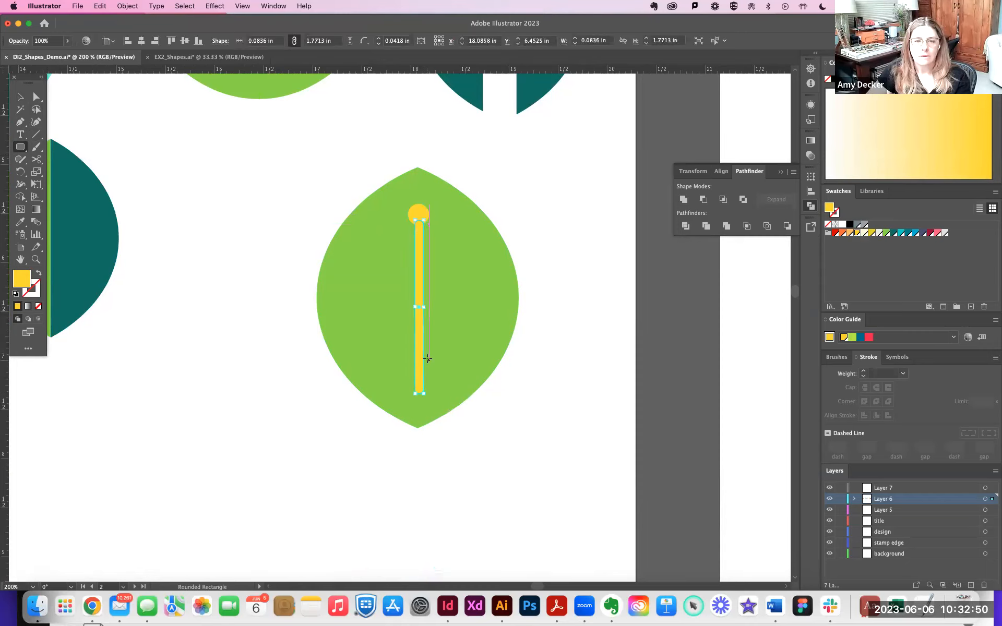
pyautogui.click(22, 94)
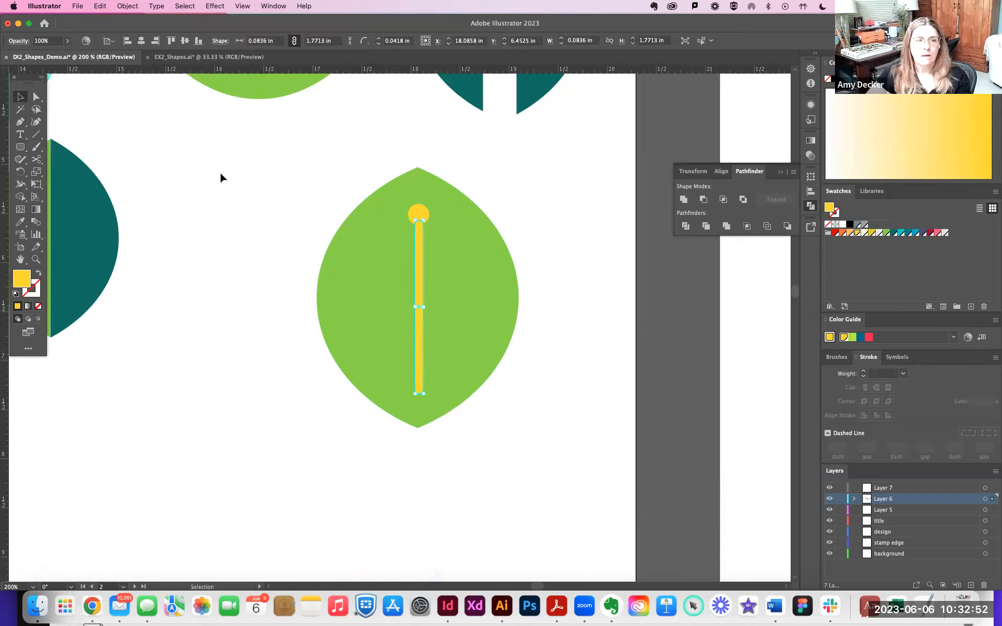
pyautogui.moveTo(421, 267); pyautogui.dragTo(425, 247)
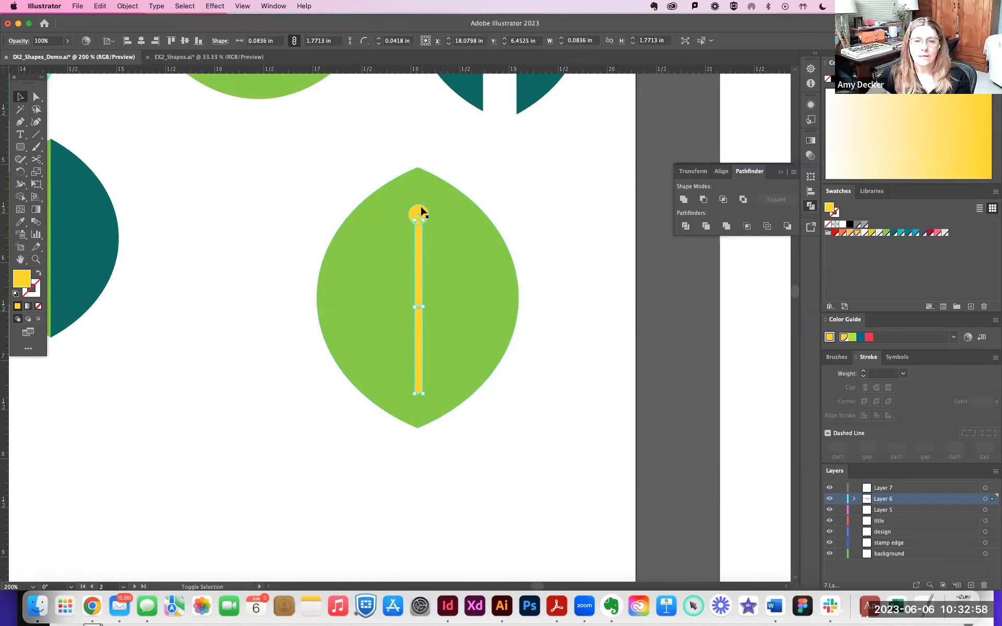
pyautogui.keyDown('shift'); pyautogui.click(422, 205); pyautogui.keyUp('shift')
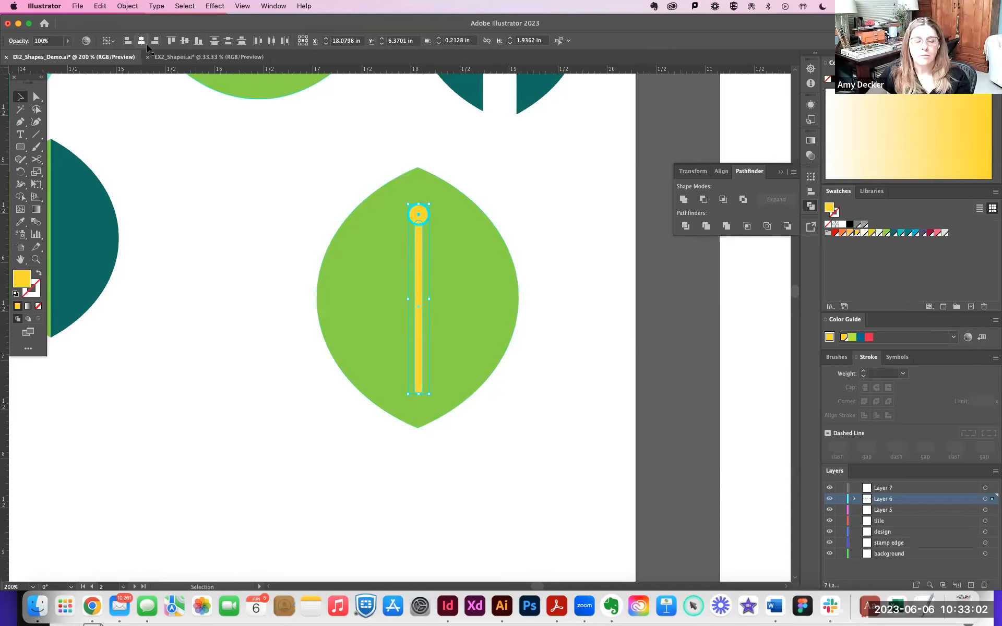
pyautogui.click(683, 201)
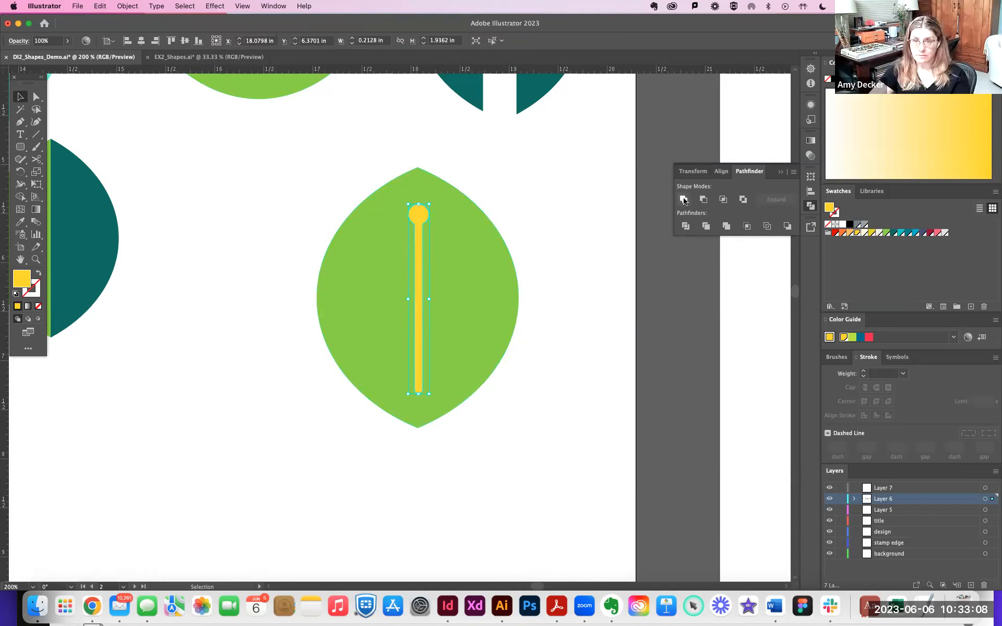
# Centre the merged vein on the green leaf, using the vein as the alignment key.
pyautogui.moveTo(418, 279); pyautogui.dragTo(415, 282)
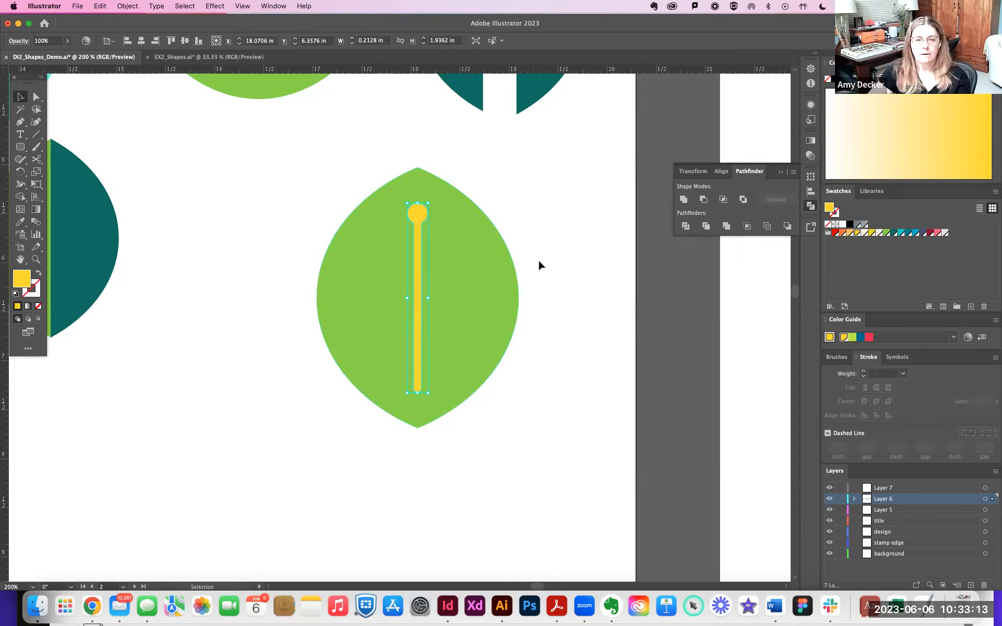
pyautogui.keyDown('shift'); pyautogui.click(476, 255); pyautogui.keyUp('shift')
pyautogui.click(421, 210)
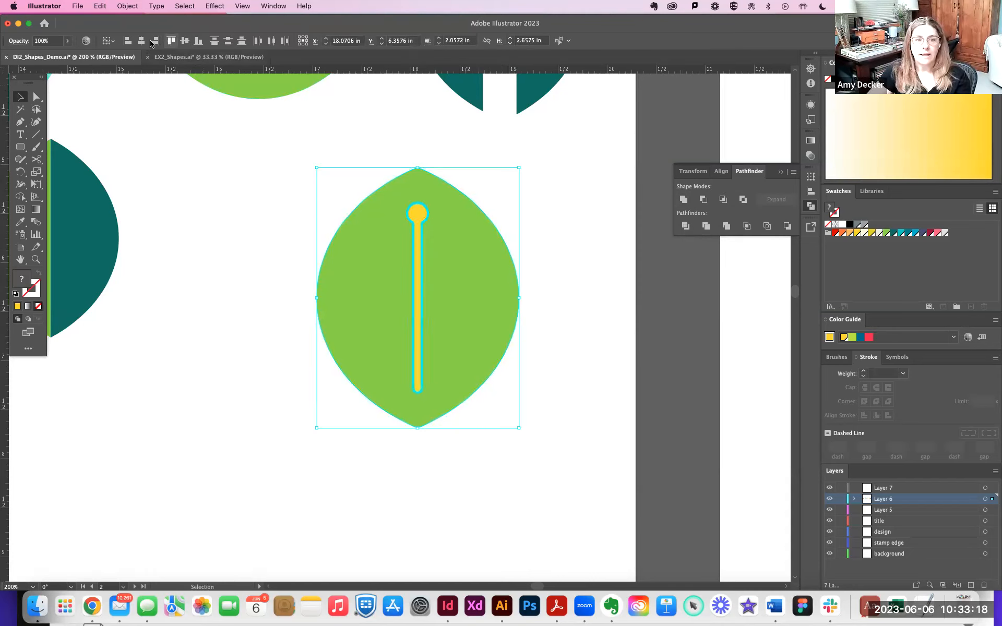
pyautogui.click(613, 221)
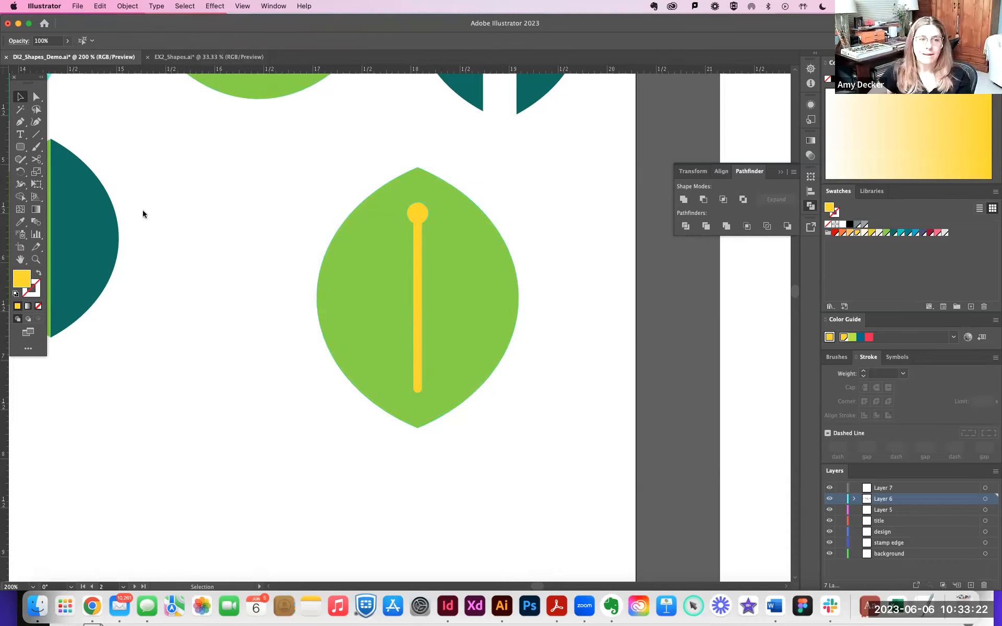
# Draw a small circle and a thin rounded bar right of the central vein, bar under circle.
pyautogui.click(19, 150)
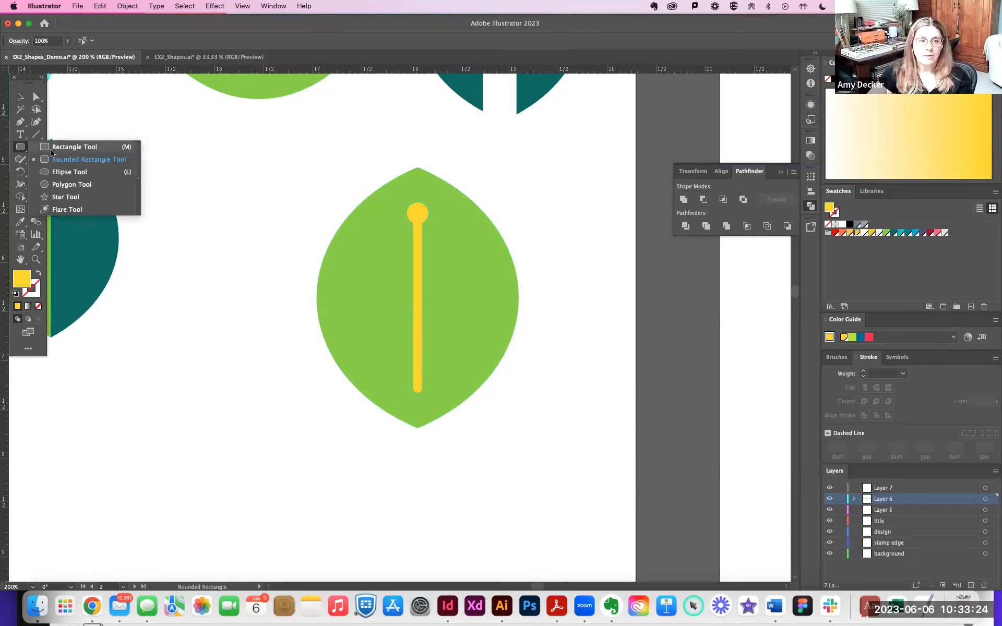
pyautogui.press('l')
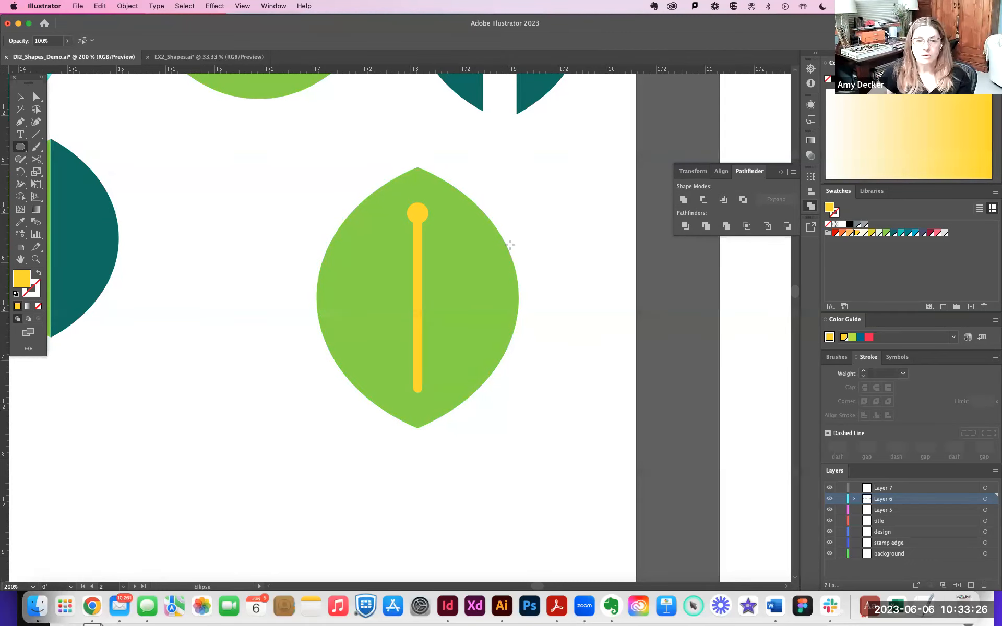
pyautogui.moveTo(471, 244); pyautogui.dragTo(475, 249)
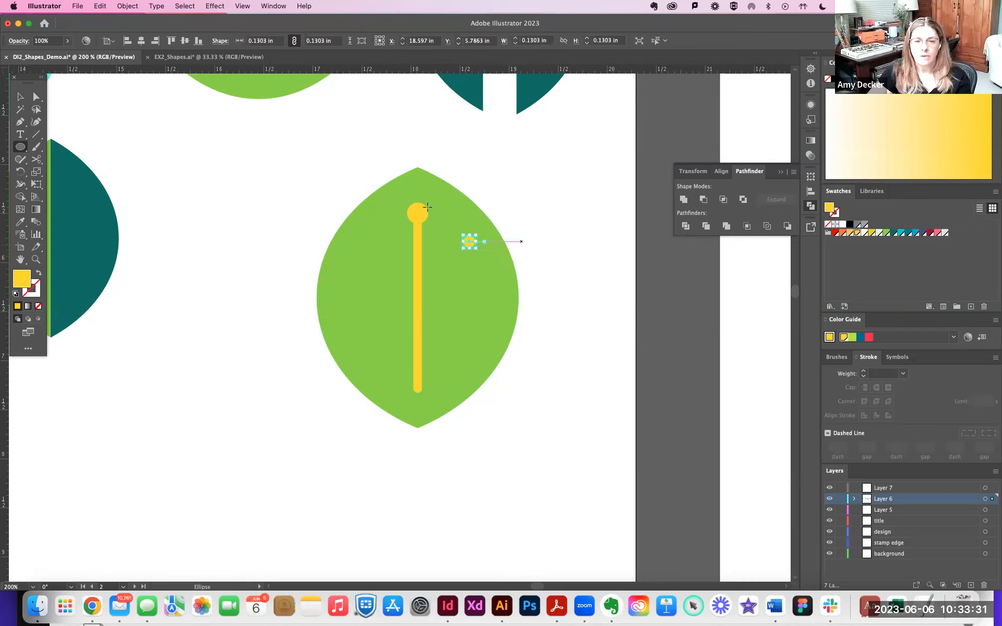
pyautogui.click(29, 148)
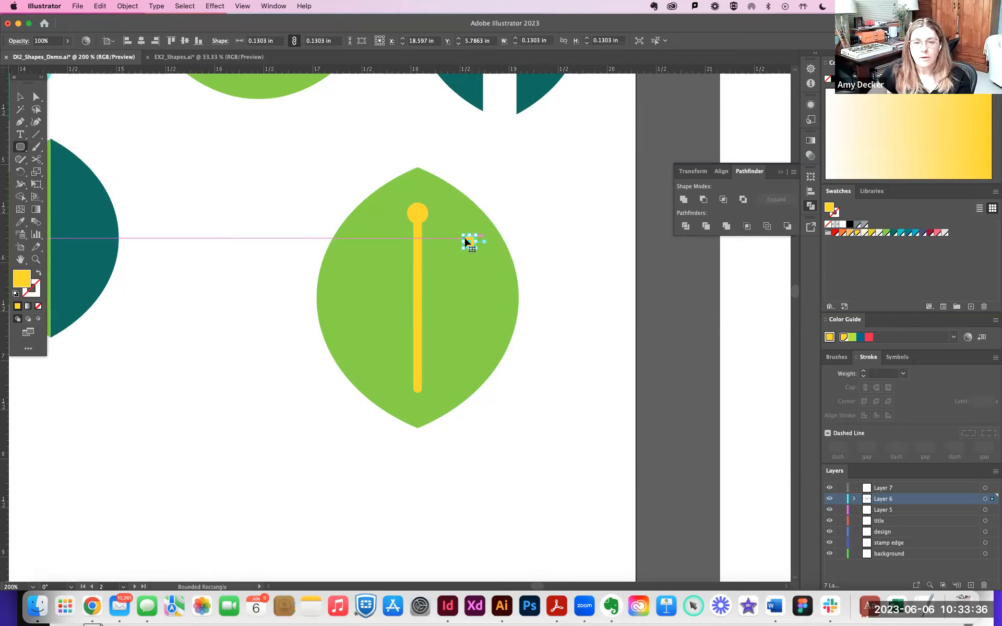
pyautogui.moveTo(468, 256); pyautogui.dragTo(472, 313)
pyautogui.click(20, 97)
pyautogui.press('super+equal')
pyautogui.press('super+equal')
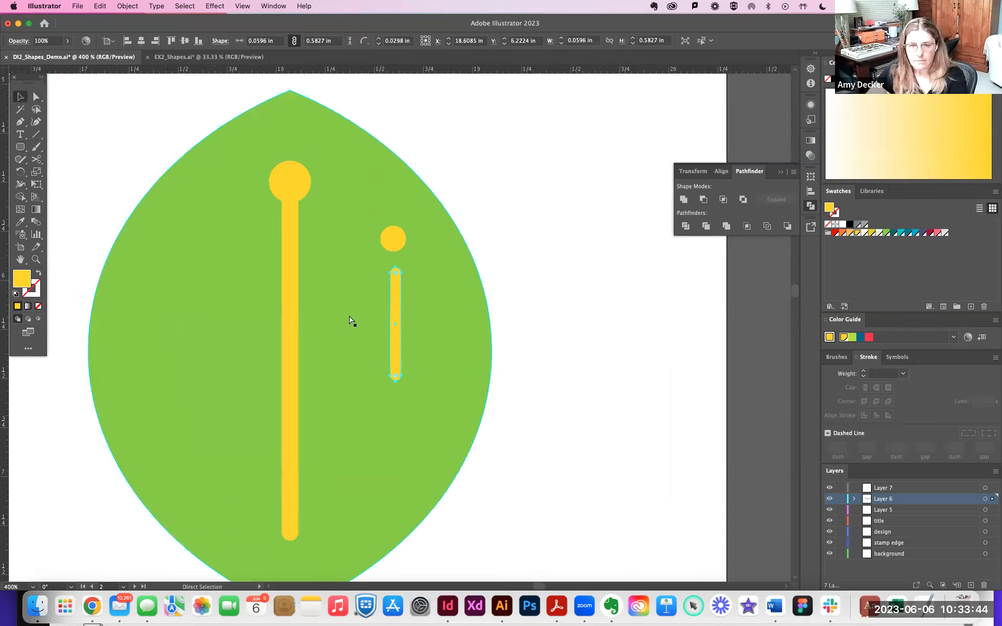
pyautogui.moveTo(394, 305); pyautogui.dragTo(392, 283)
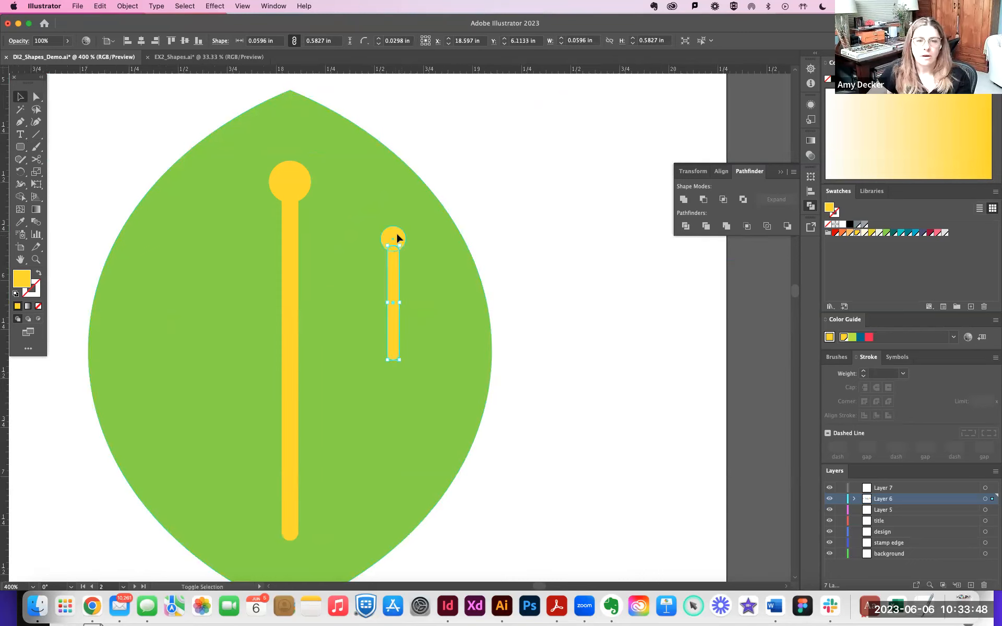
pyautogui.keyDown('shift'); pyautogui.click(396, 236); pyautogui.keyUp('shift')
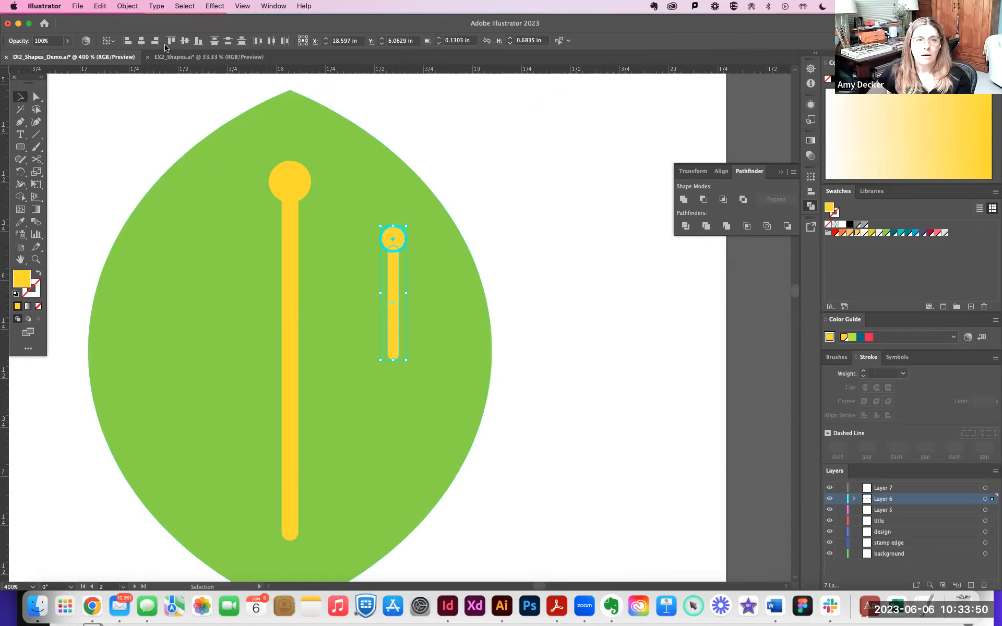
# Enlarge the circle to about 0.16 in, align it with the stem, and unite them into one shape.
pyautogui.click(545, 279)
pyautogui.moveTo(566, 278); pyautogui.dragTo(648, 215)
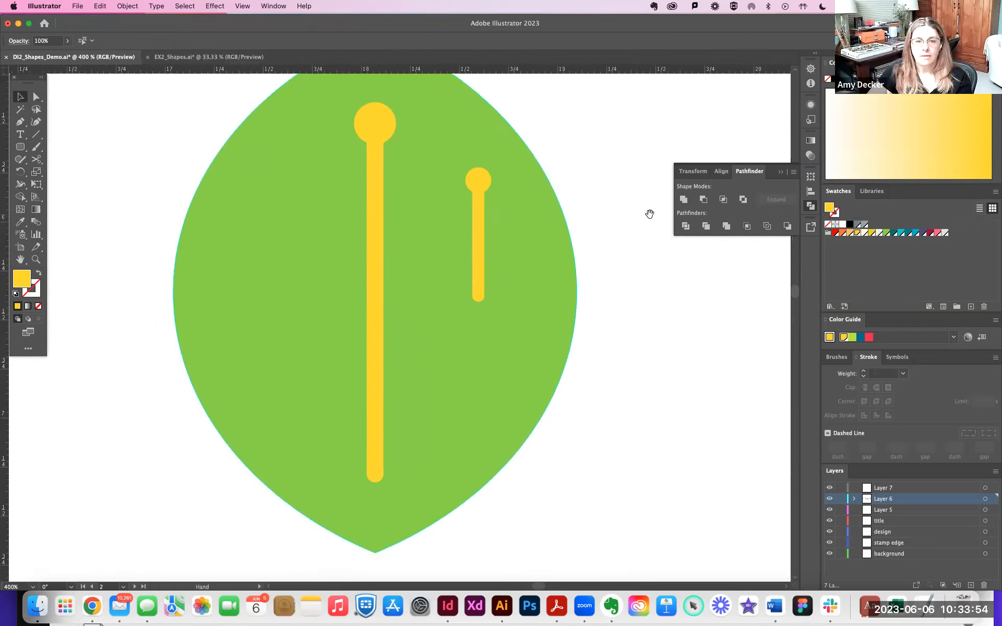
pyautogui.click(479, 189)
pyautogui.keyDown('shift'); pyautogui.click(478, 179); pyautogui.keyUp('shift')
pyautogui.click(600, 191)
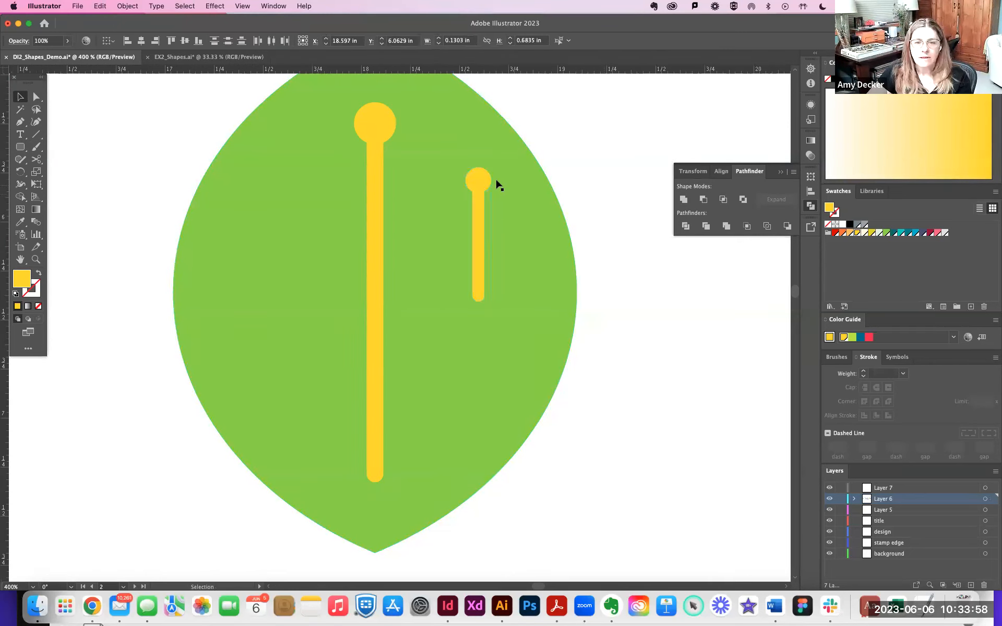
pyautogui.click(486, 171)
pyautogui.moveTo(491, 168)
pyautogui.mouseDown()
pyautogui.moveTo(507, 161)
pyautogui.moveTo(481, 176)
pyautogui.mouseUp()
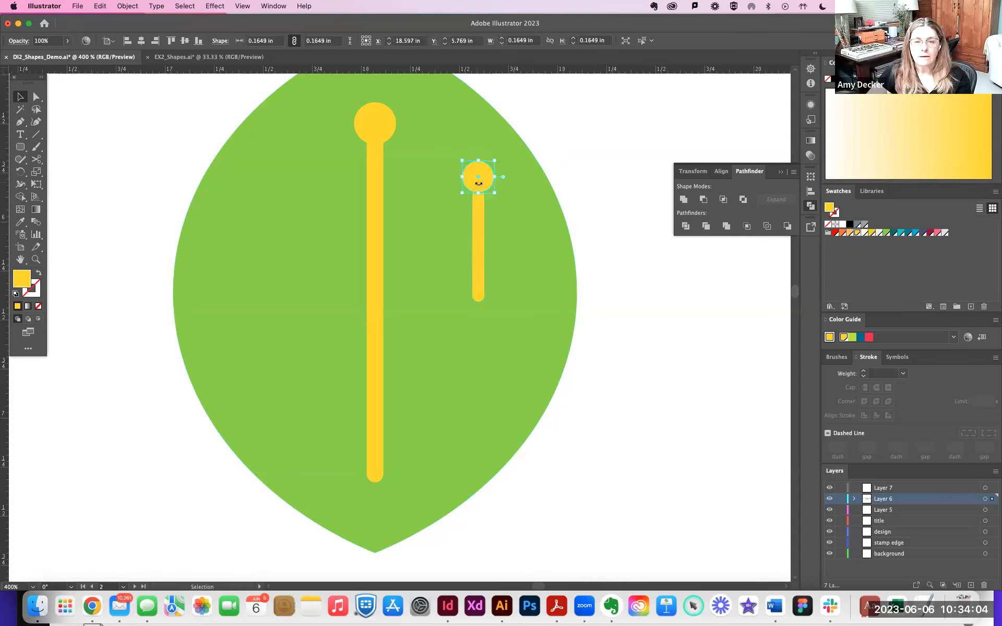
pyautogui.keyDown('shift'); pyautogui.click(478, 214); pyautogui.keyUp('shift')
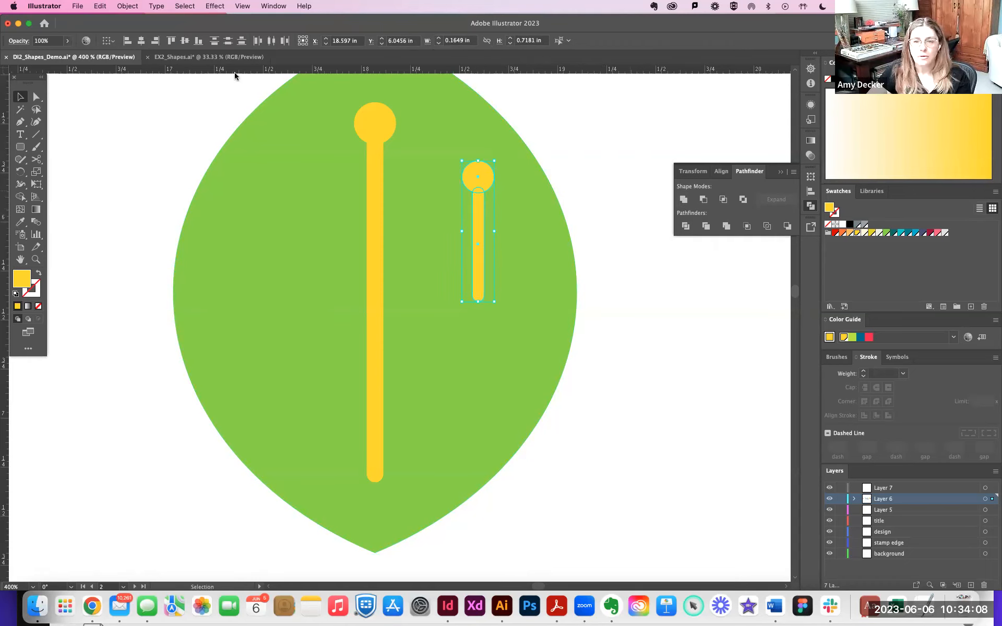
pyautogui.click(480, 177)
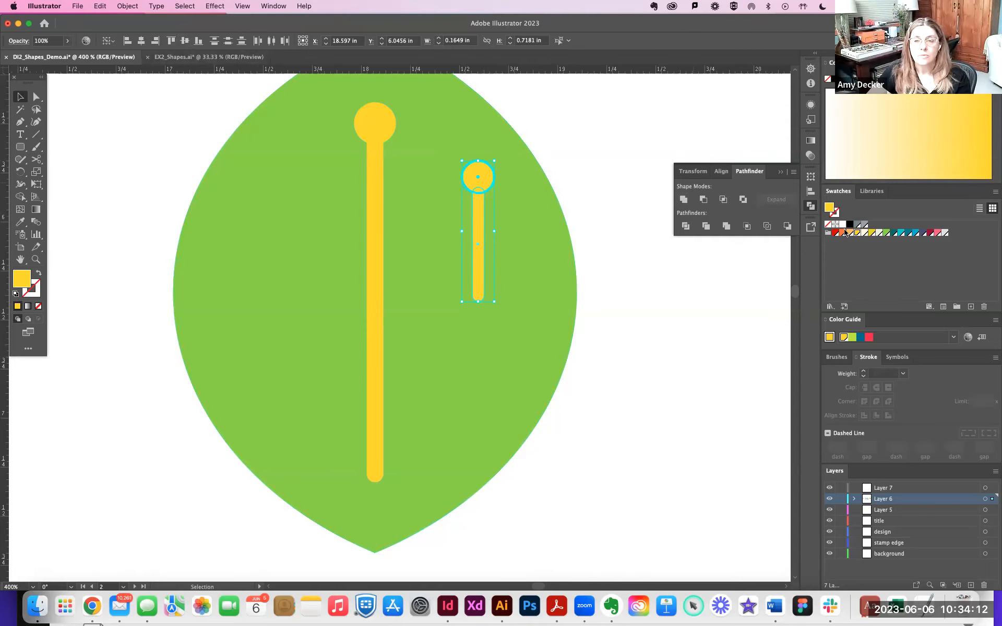
pyautogui.click(684, 199)
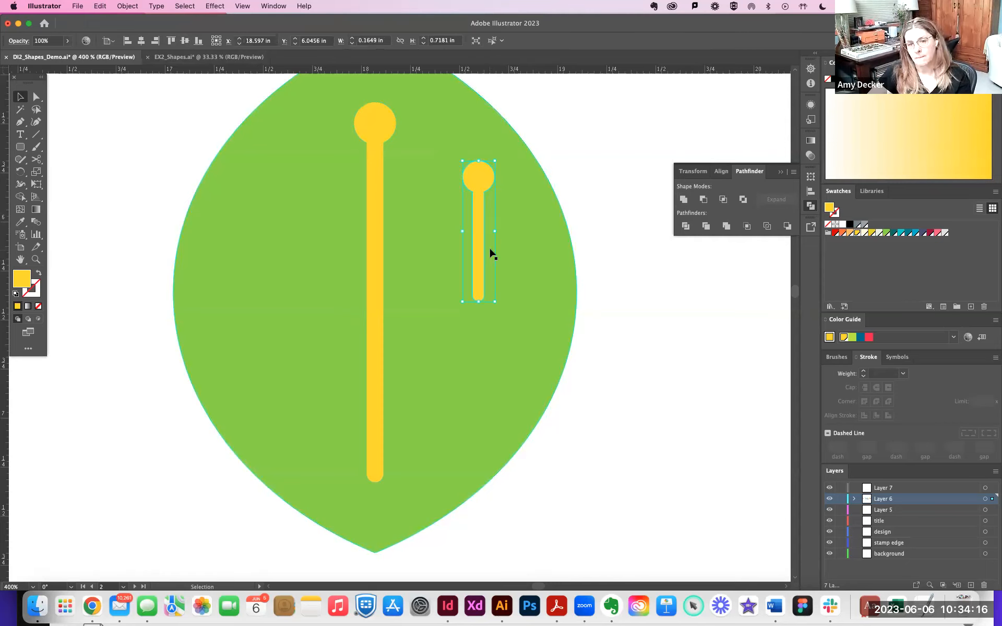
pyautogui.click(21, 172)
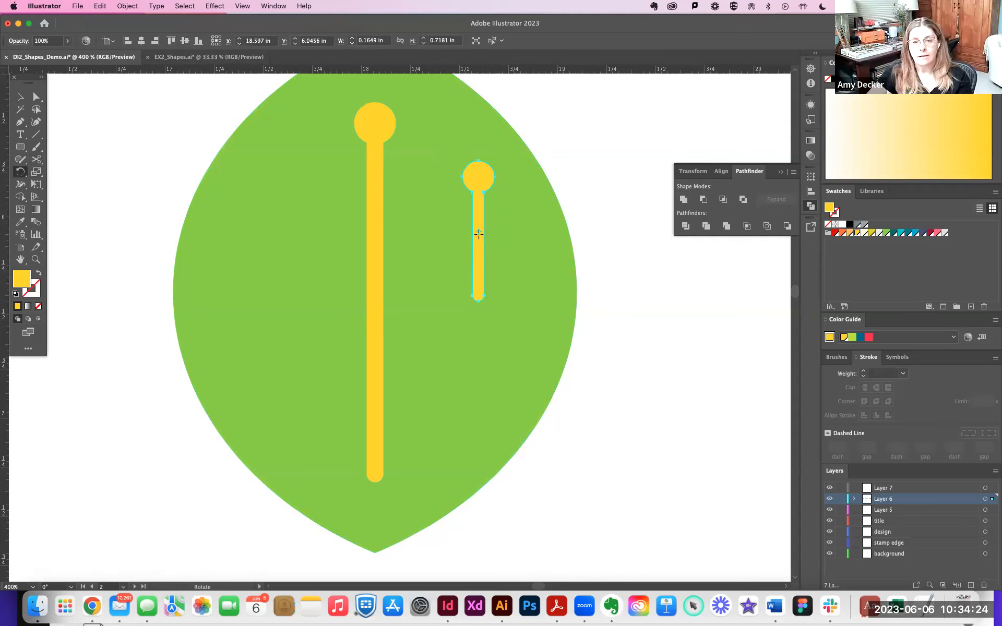
# Rotate the small pin-shaped branch vein to -45° and move it up-left against the central vein.
pyautogui.moveTo(492, 283); pyautogui.dragTo(477, 276)
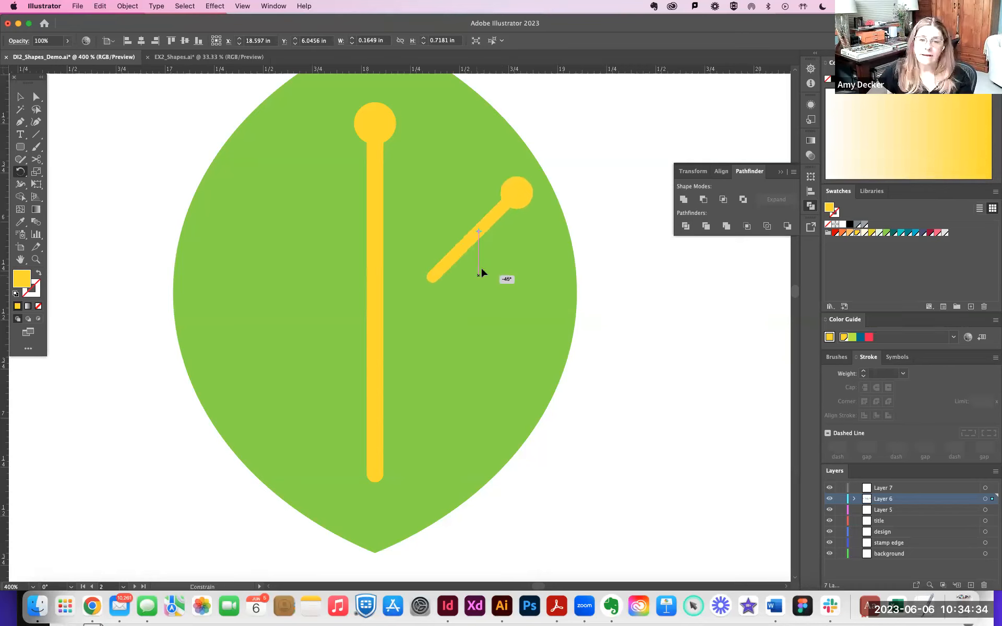
pyautogui.moveTo(482, 269); pyautogui.dragTo(481, 272)
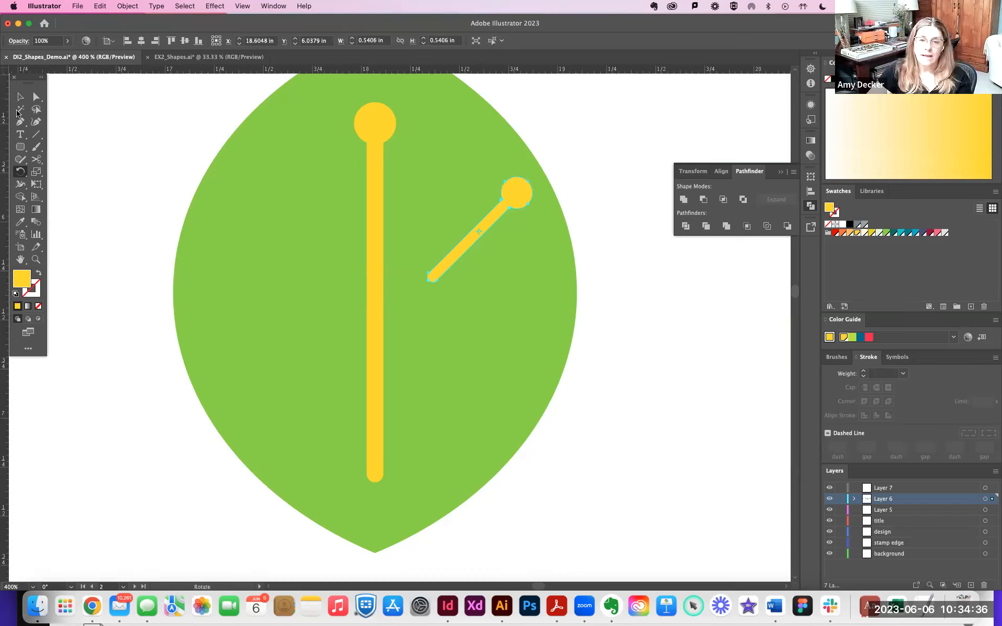
pyautogui.click(20, 98)
pyautogui.moveTo(494, 222); pyautogui.dragTo(449, 258)
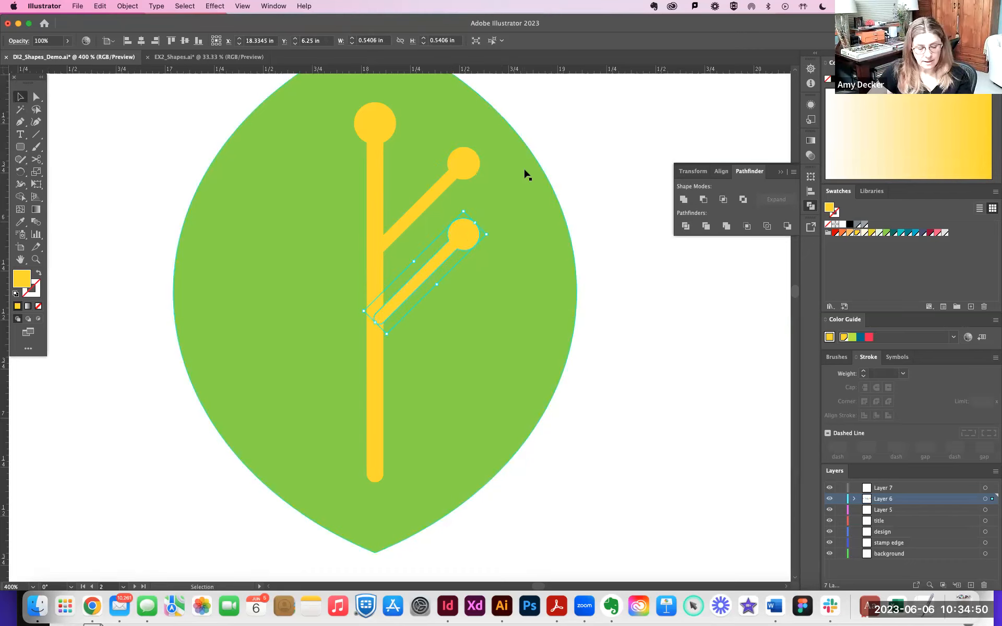
# Repeat the transform twice with Cmd+D to make four evenly spaced right-side branches.
pyautogui.press('super+d')
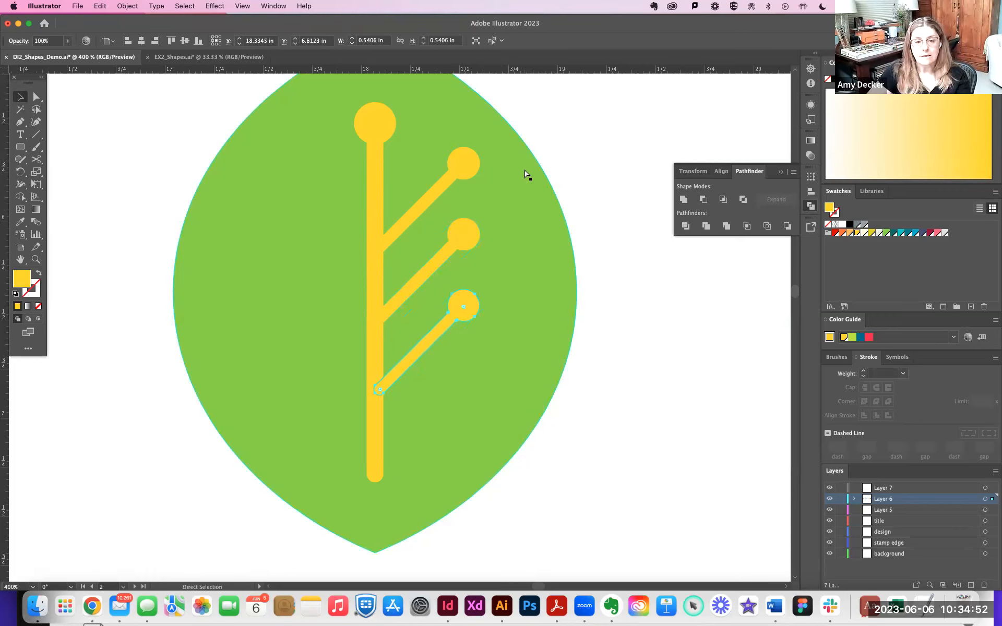
pyautogui.press('super+d')
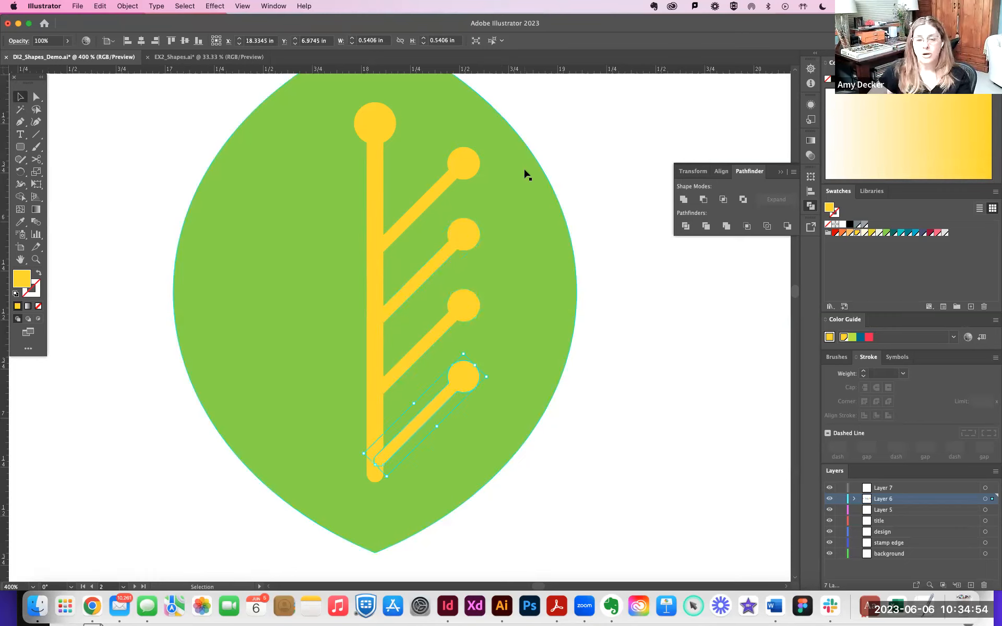
pyautogui.click(639, 154)
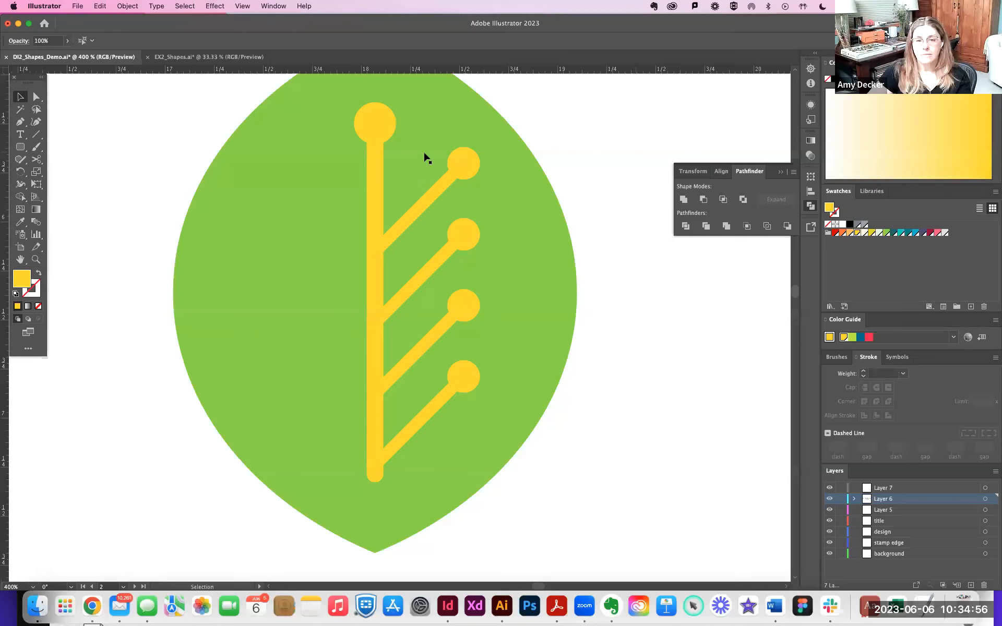
# Select all four right branches and Option-drag a copy to the left of the vein.
pyautogui.click(465, 159)
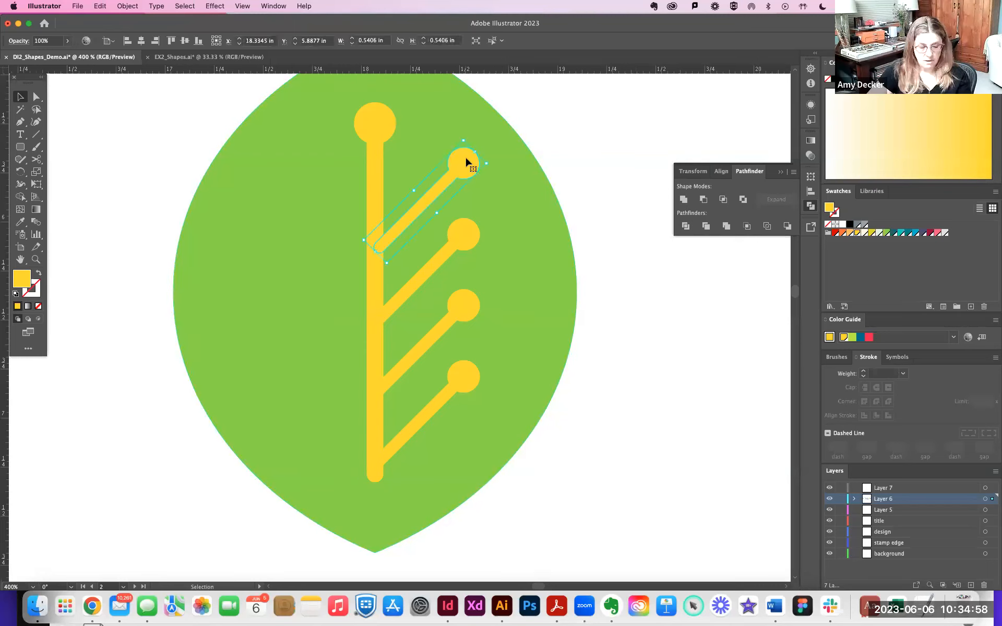
pyautogui.keyDown('shift'); pyautogui.click(460, 225); pyautogui.keyUp('shift')
pyautogui.keyDown('shift'); pyautogui.click(470, 320); pyautogui.keyUp('shift')
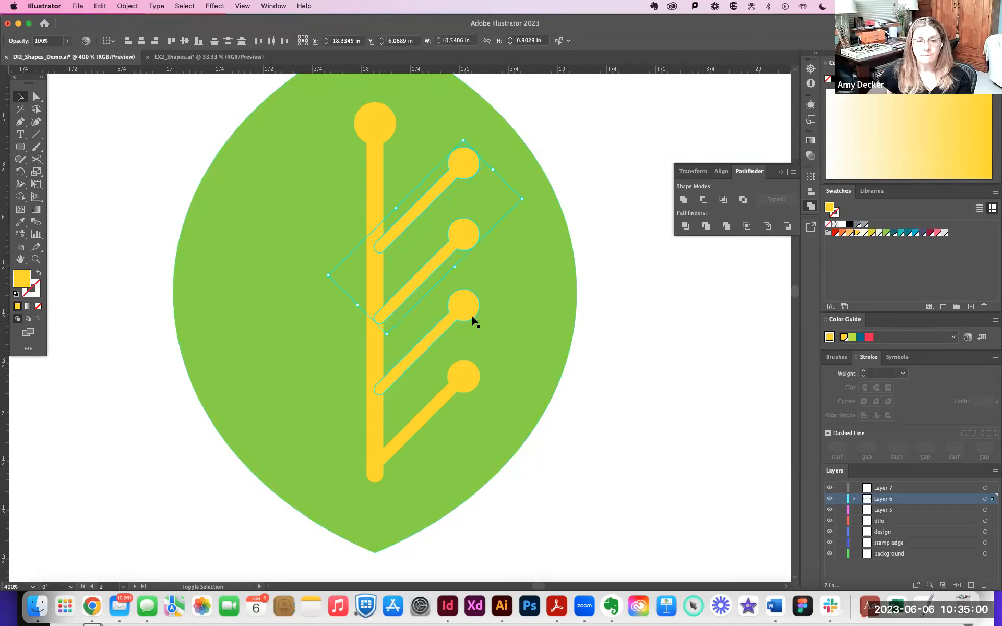
pyautogui.keyDown('shift'); pyautogui.click(466, 372); pyautogui.keyUp('shift')
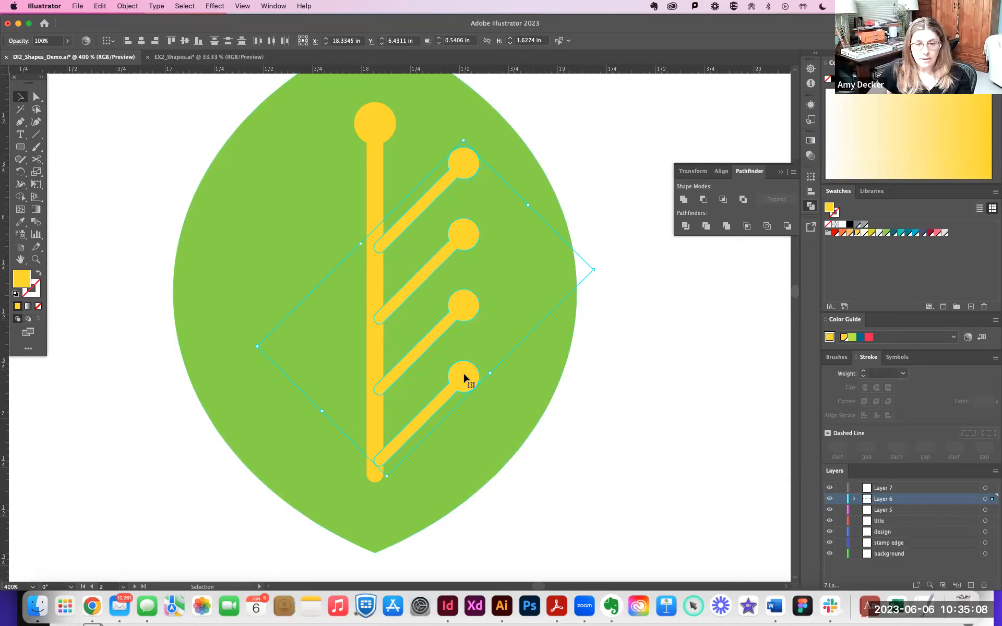
pyautogui.moveTo(463, 375); pyautogui.dragTo(282, 370)
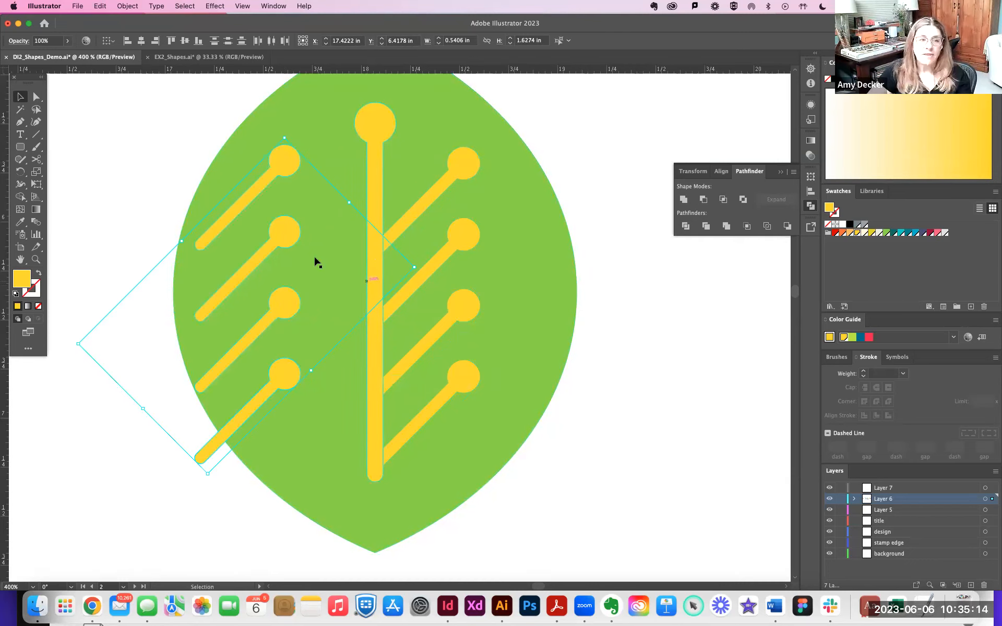
pyautogui.click(20, 172)
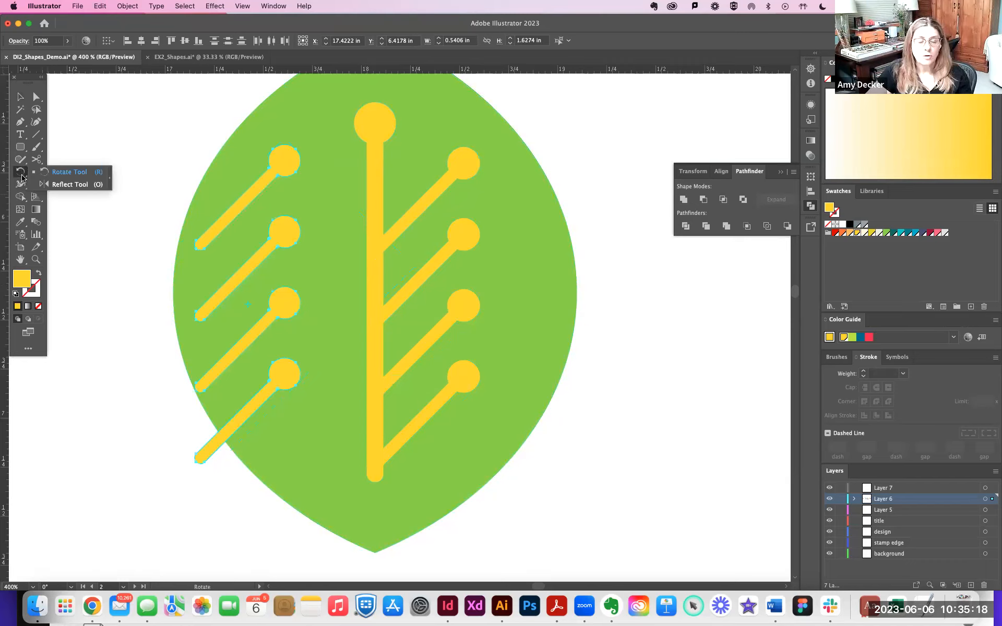
# Reflect the left branches vertically so they angle up-left, mirroring the right set.
pyautogui.click(77, 185)
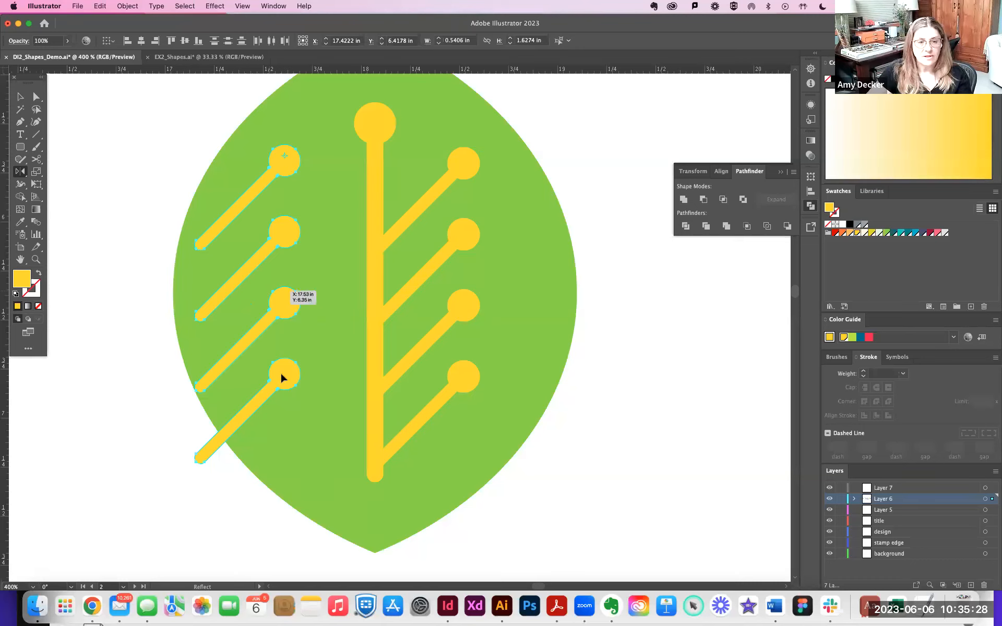
pyautogui.moveTo(282, 486); pyautogui.dragTo(284, 487)
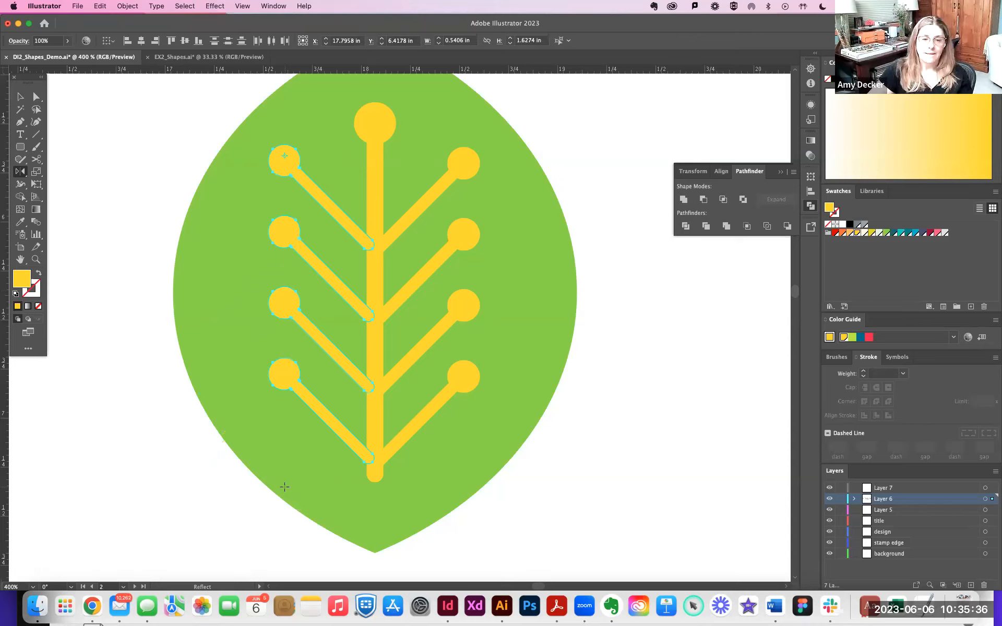
pyautogui.click(20, 97)
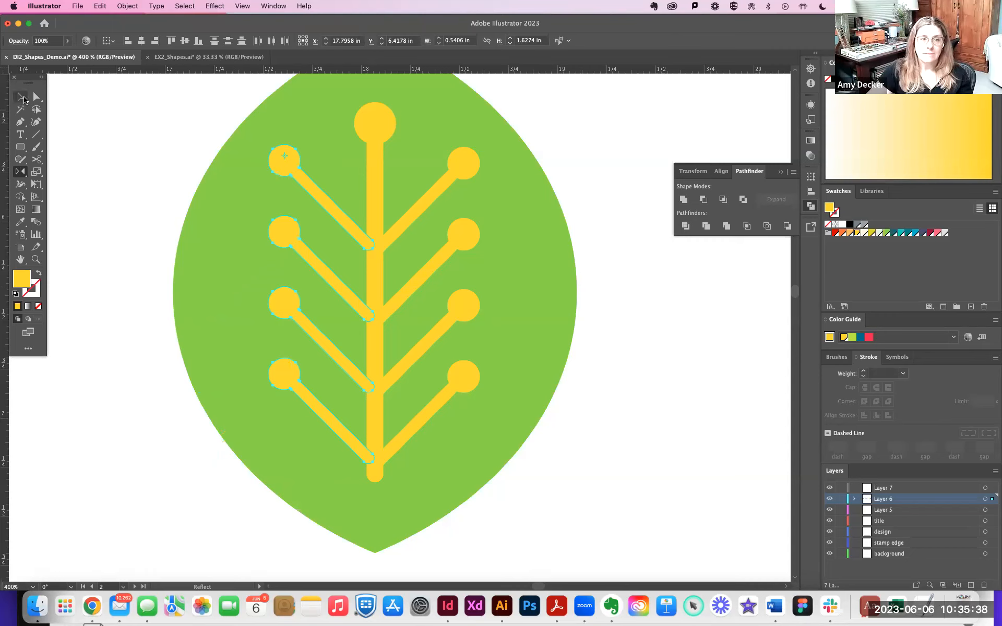
pyautogui.click(117, 124)
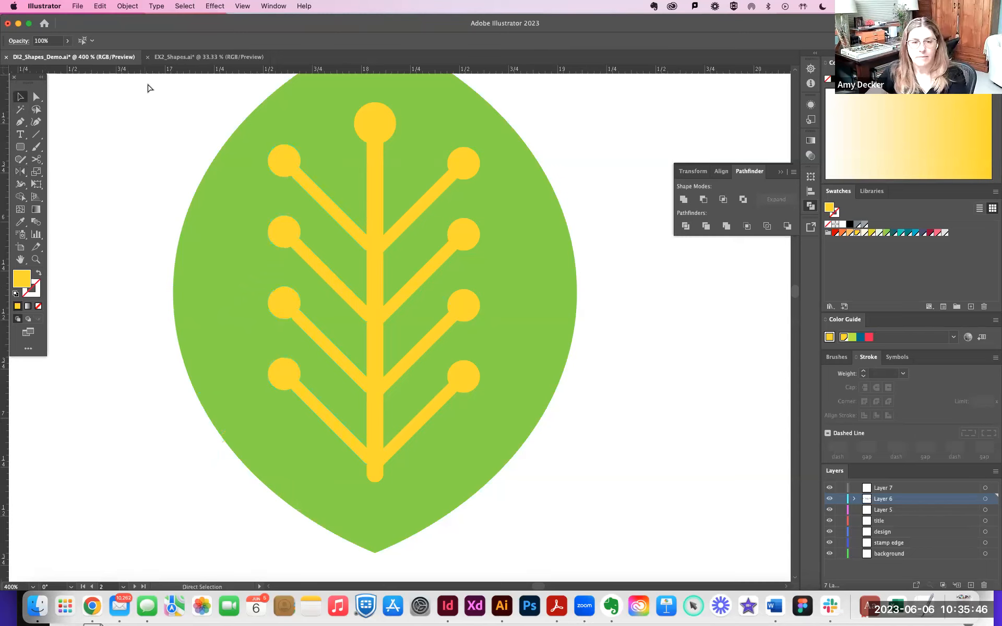
pyautogui.press('super+minus')
pyautogui.press('super+minus')
pyautogui.press('super+minus')
pyautogui.press('v')
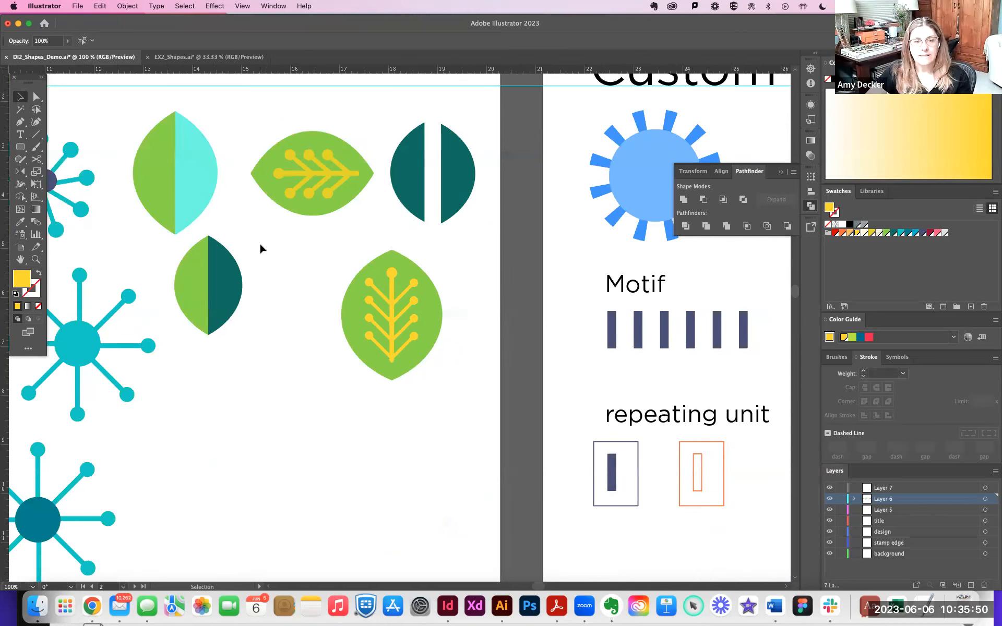
pyautogui.scroll(1, 261, 244)
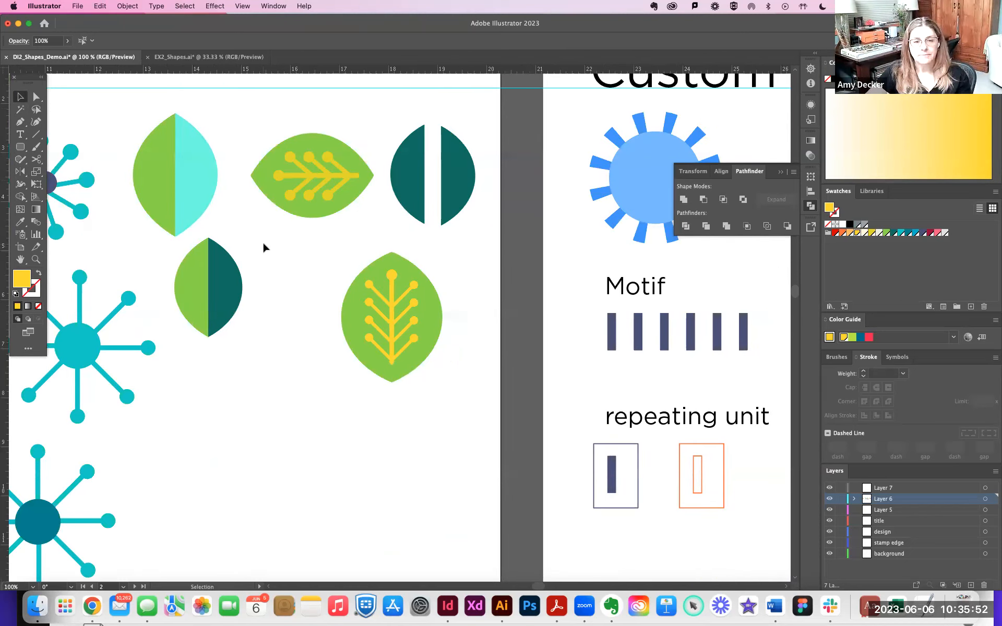
pyautogui.scroll(1, 264, 245)
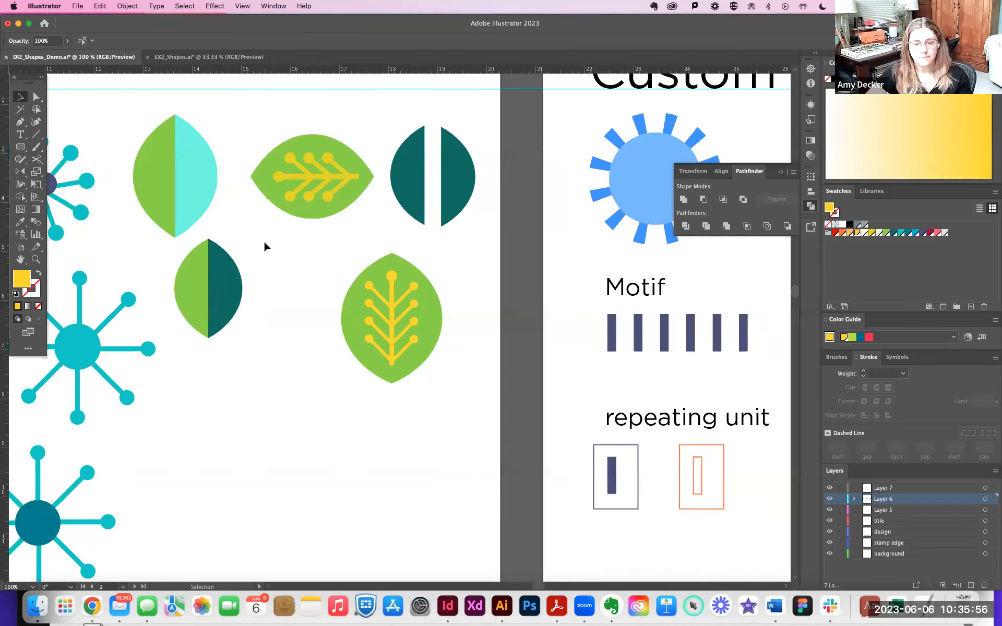
pyautogui.press('super+equal')
pyautogui.press('super+equal')
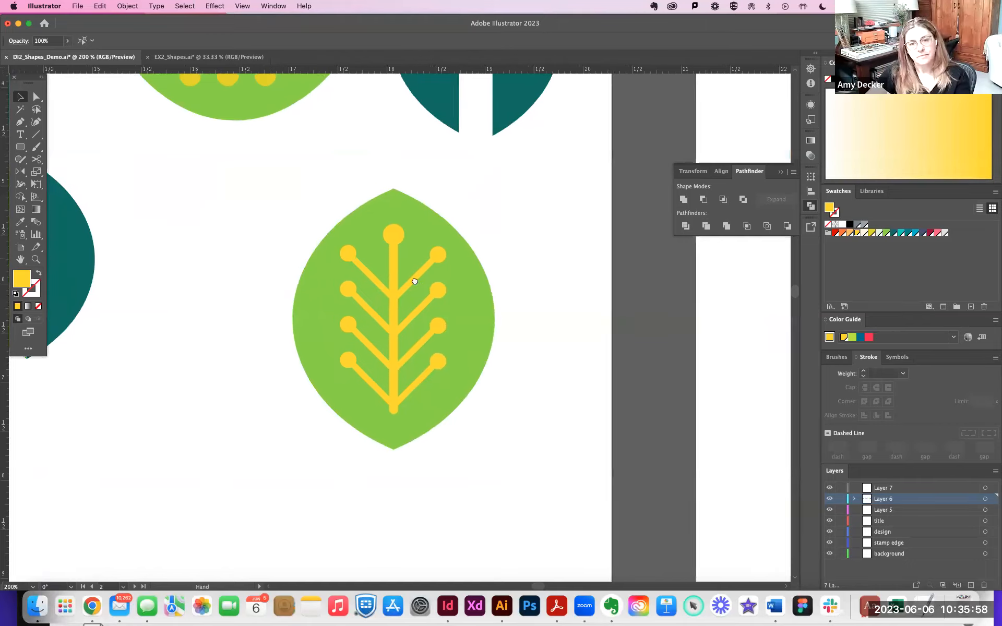
pyautogui.hscroll(-5, 415, 282)
pyautogui.scroll(2, 415, 282)
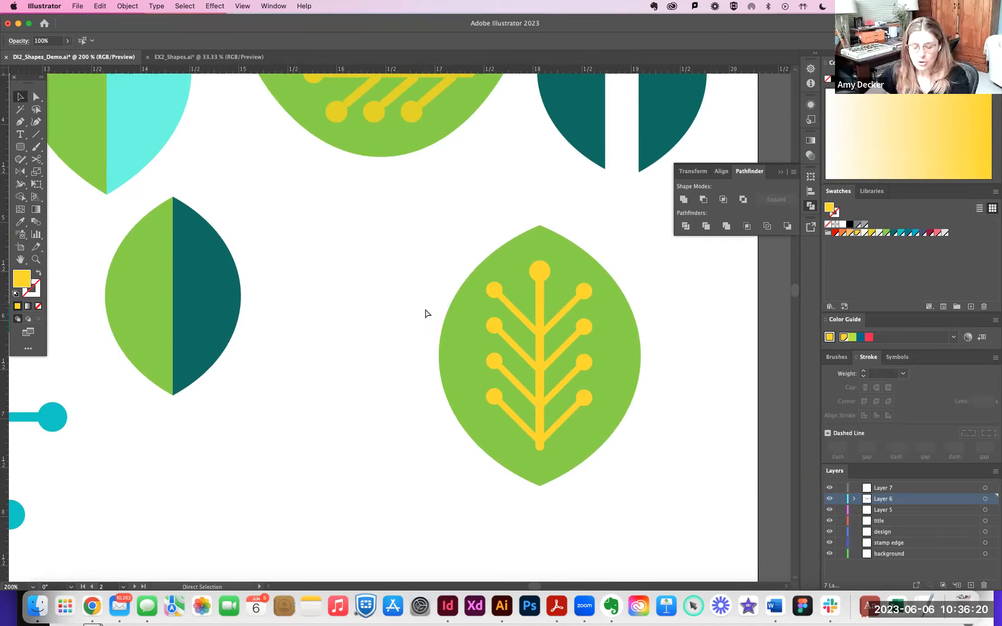
pyautogui.press('super+equal')
# Delete the four mirrored branches on the leaf's left side.
pyautogui.moveTo(409, 264); pyautogui.dragTo(365, 198)
pyautogui.click(598, 246)
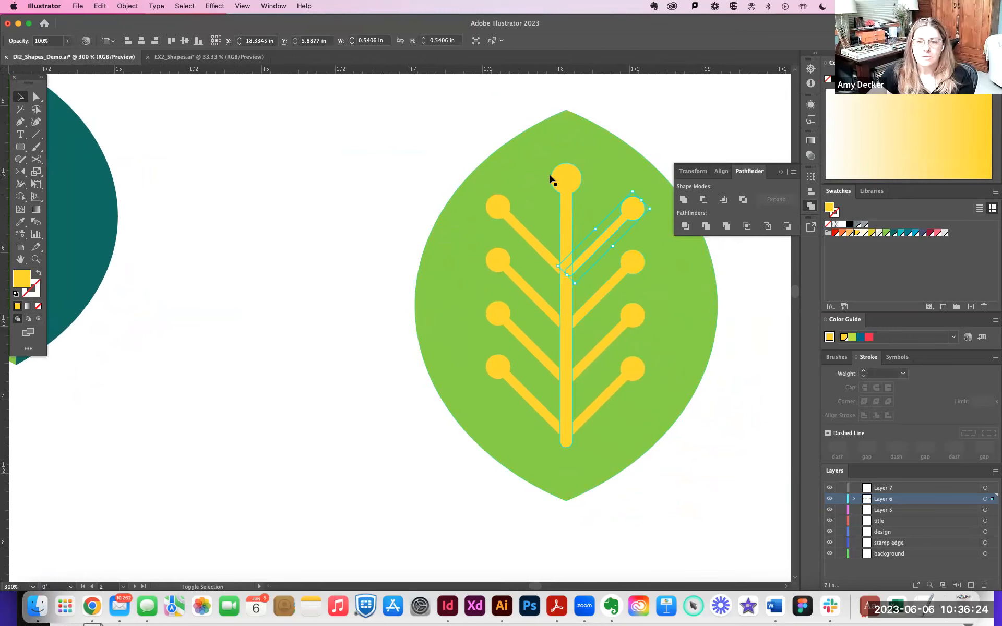
pyautogui.click(522, 232)
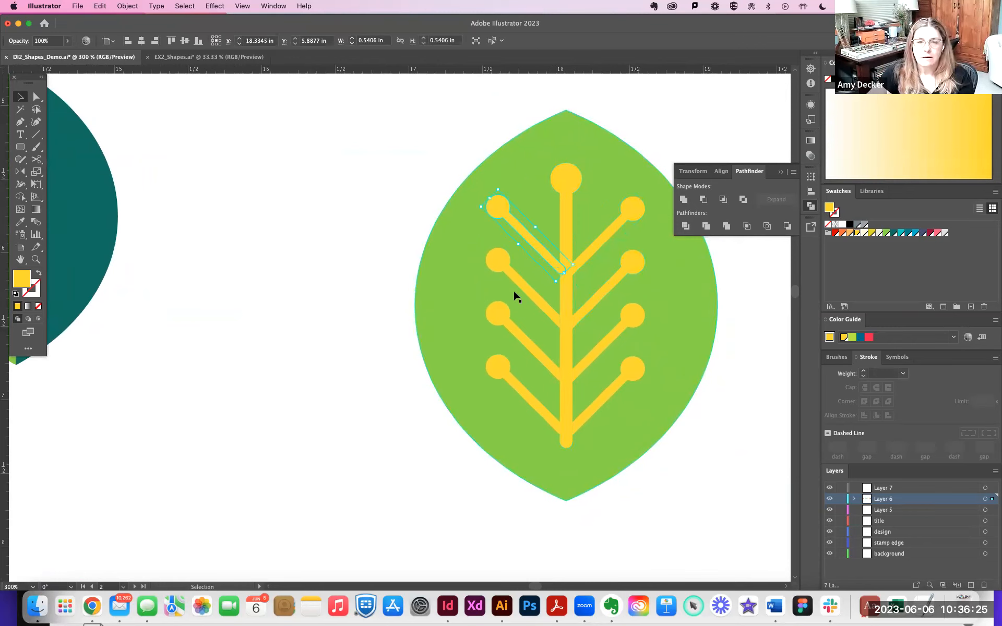
pyautogui.keyDown('shift'); pyautogui.click(514, 334); pyautogui.keyUp('shift')
pyautogui.keyDown('shift'); pyautogui.click(505, 377); pyautogui.keyUp('shift')
pyautogui.press('Delete')
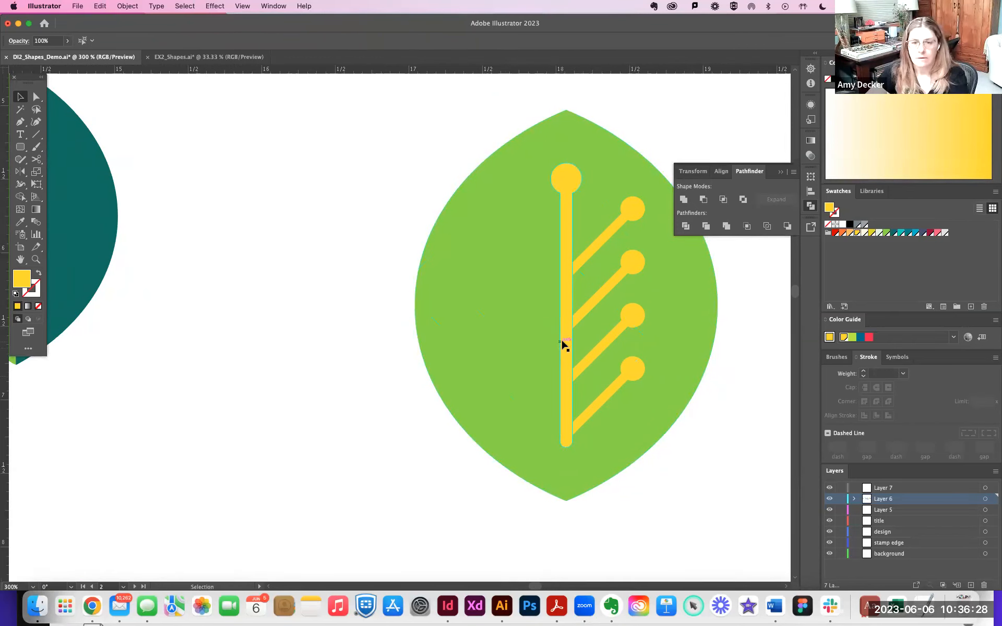
# Select the four right branches, Option-drag a copy to the left side, and pick the Reflect Tool.
pyautogui.press('super+equal')
pyautogui.press('super+equal')
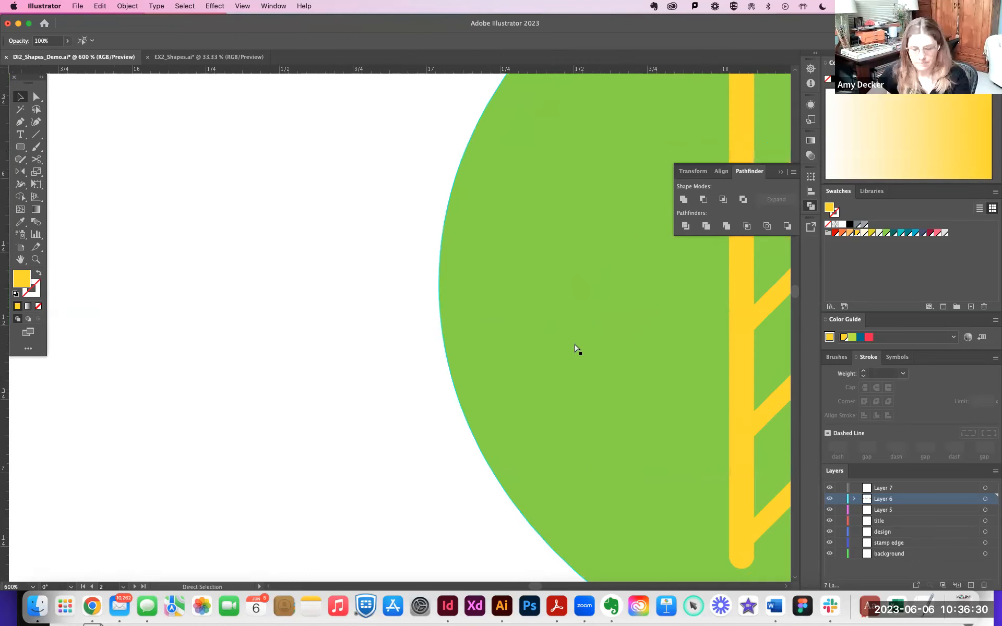
pyautogui.press('super+minus')
pyautogui.hscroll(5, 420, 351)
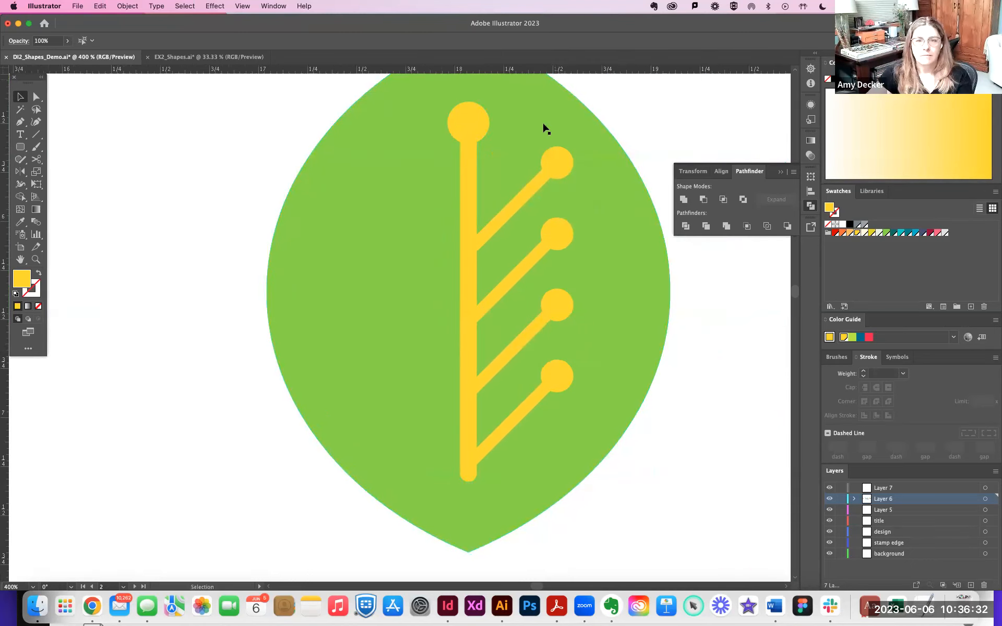
pyautogui.click(555, 174)
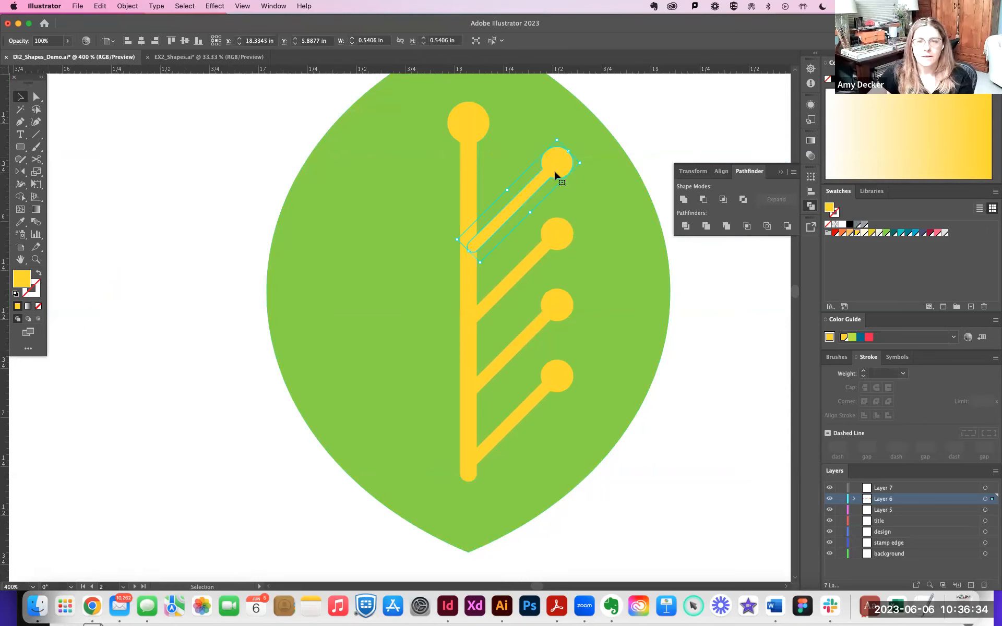
pyautogui.keyDown('shift'); pyautogui.click(564, 237); pyautogui.keyUp('shift')
pyautogui.keyDown('shift'); pyautogui.click(565, 308); pyautogui.keyUp('shift')
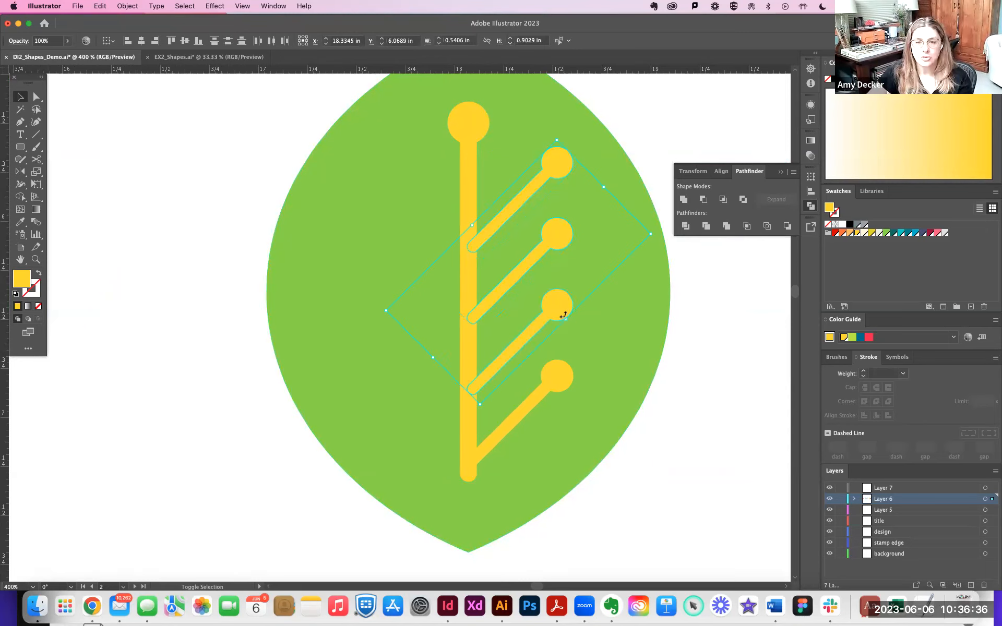
pyautogui.keyDown('shift'); pyautogui.click(563, 373); pyautogui.keyUp('shift')
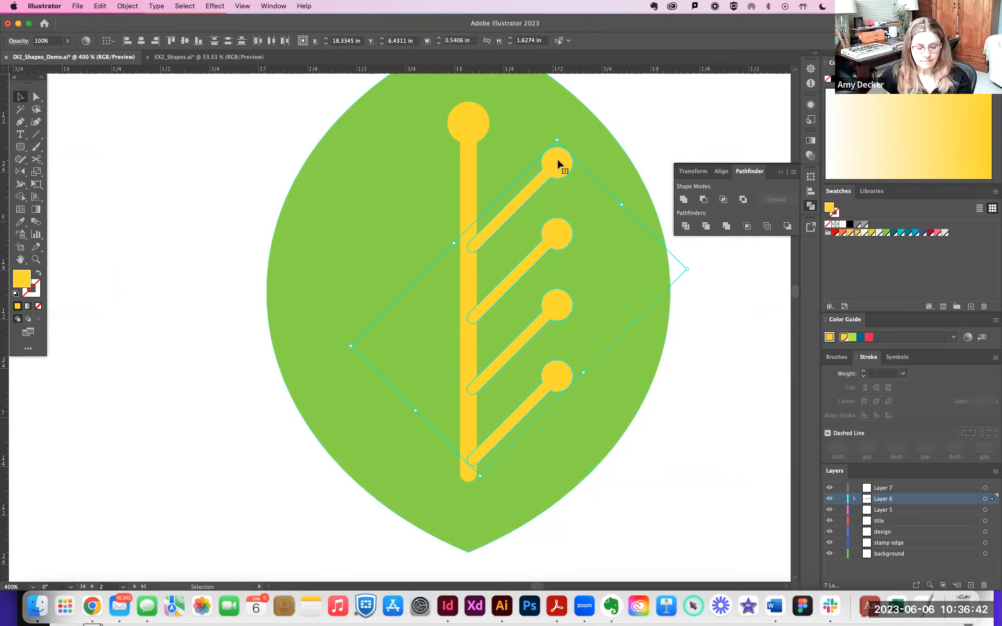
pyautogui.moveTo(553, 165); pyautogui.dragTo(380, 166)
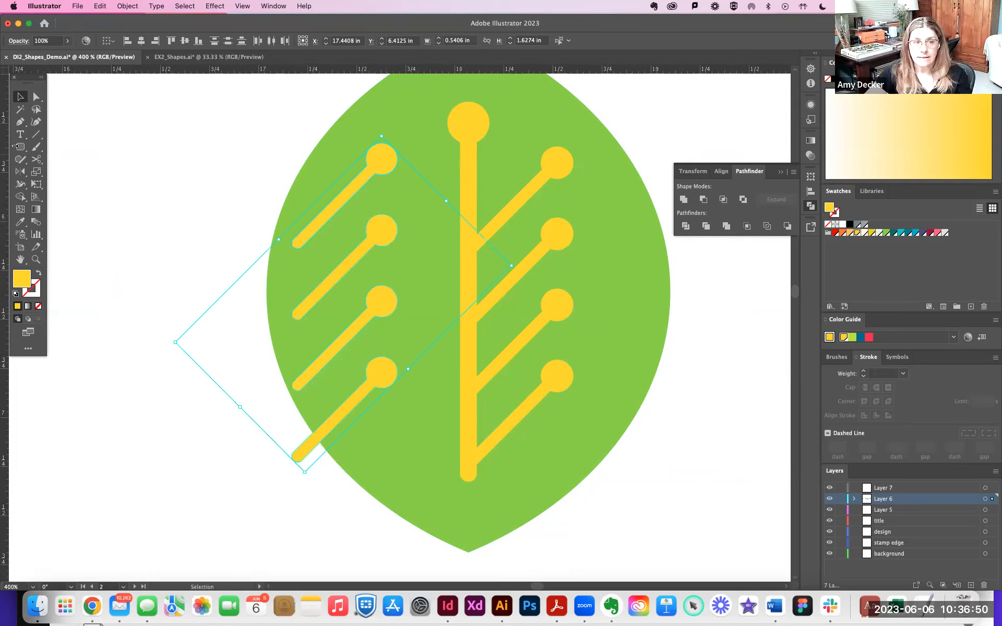
pyautogui.click(22, 171)
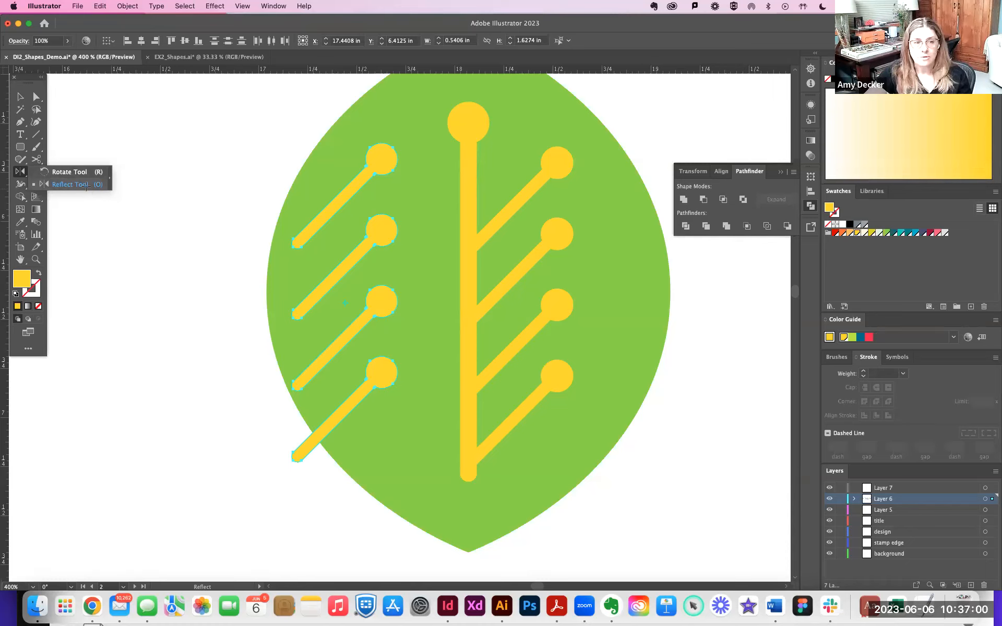
pyautogui.click(83, 185)
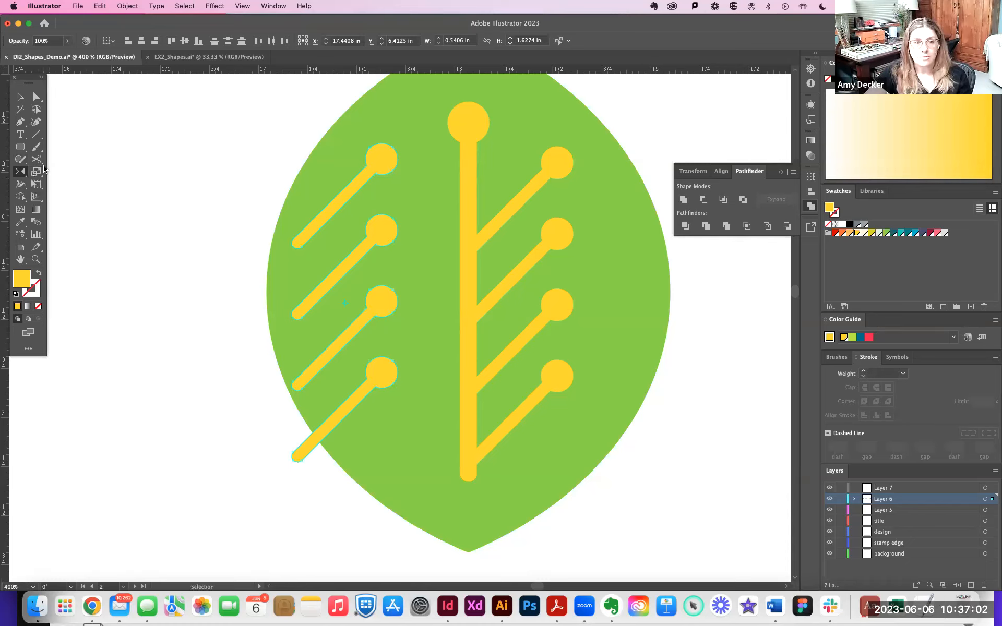
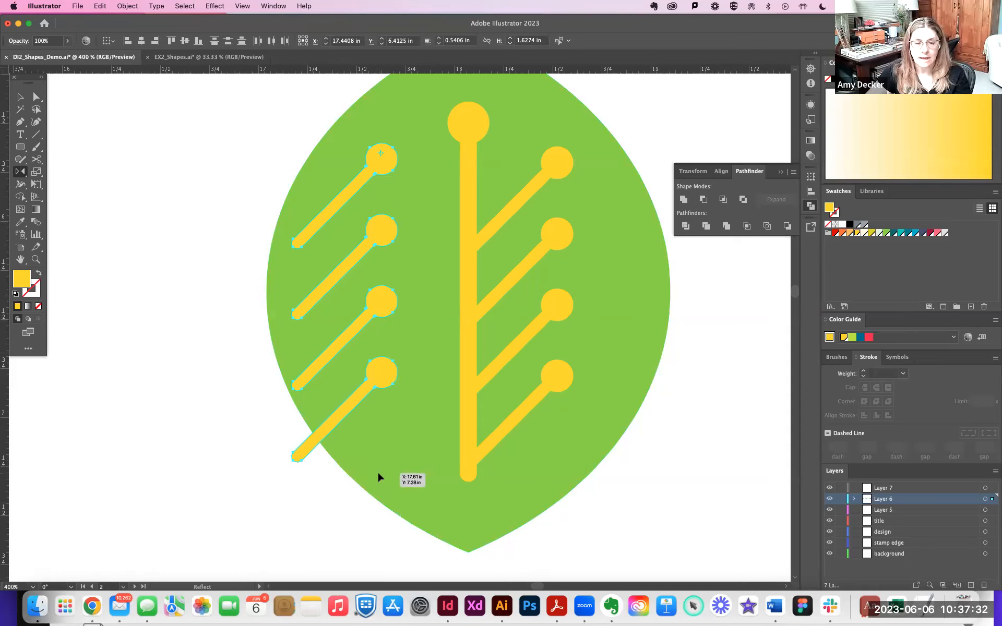
# Reflect the four left branches across the stem so they mirror the right set, then deselect.
pyautogui.moveTo(378, 477); pyautogui.dragTo(378, 477)
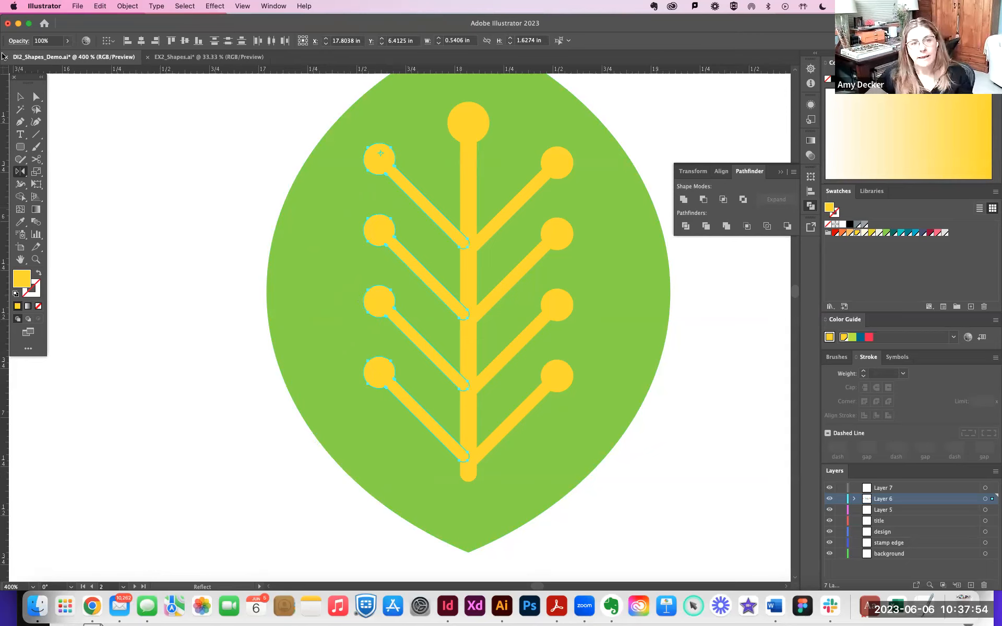
pyautogui.click(20, 96)
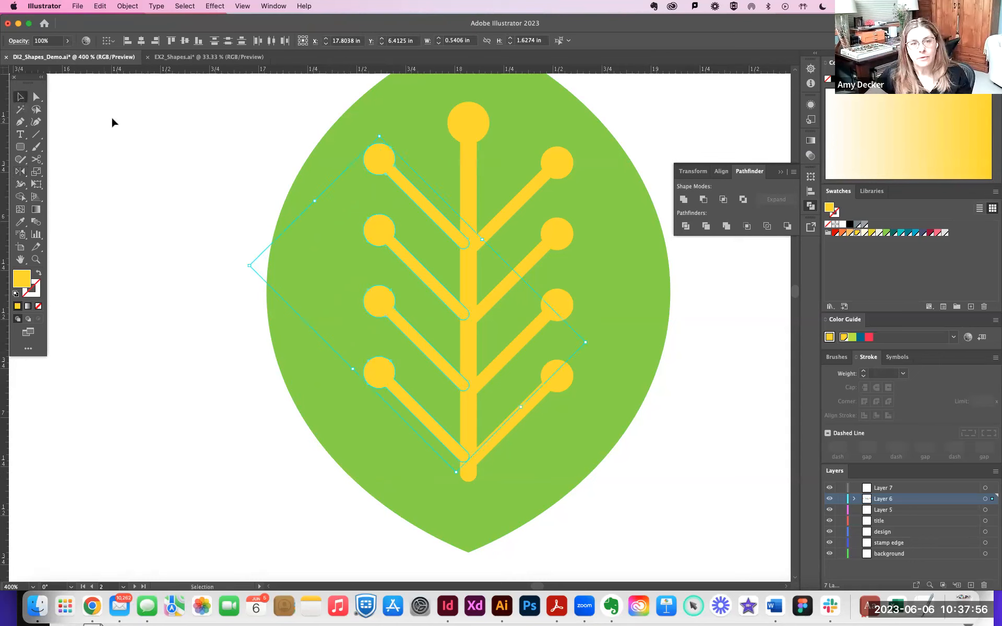
pyautogui.click(112, 121)
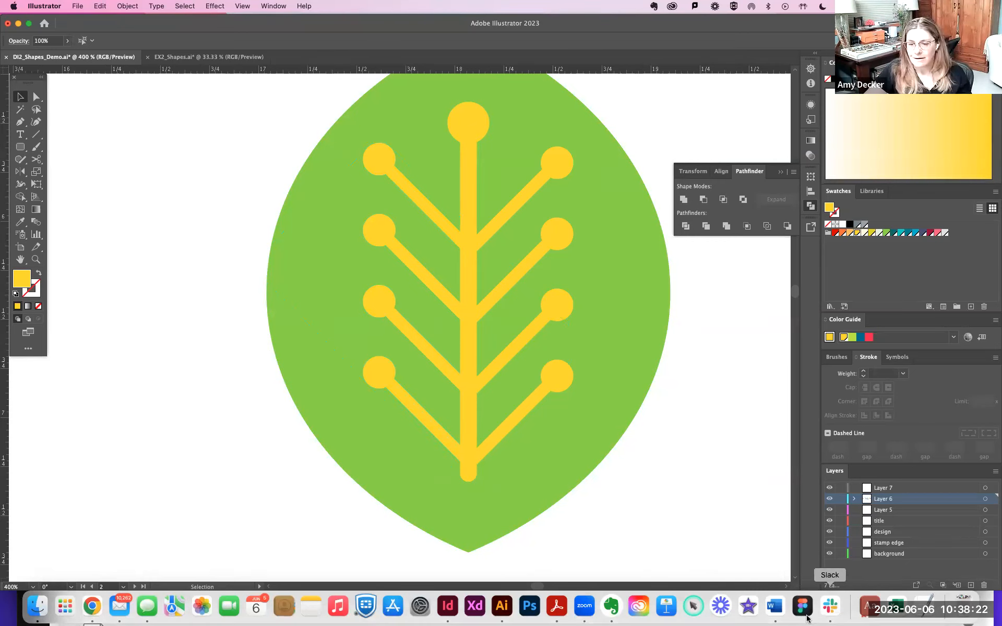
pyautogui.click(832, 604)
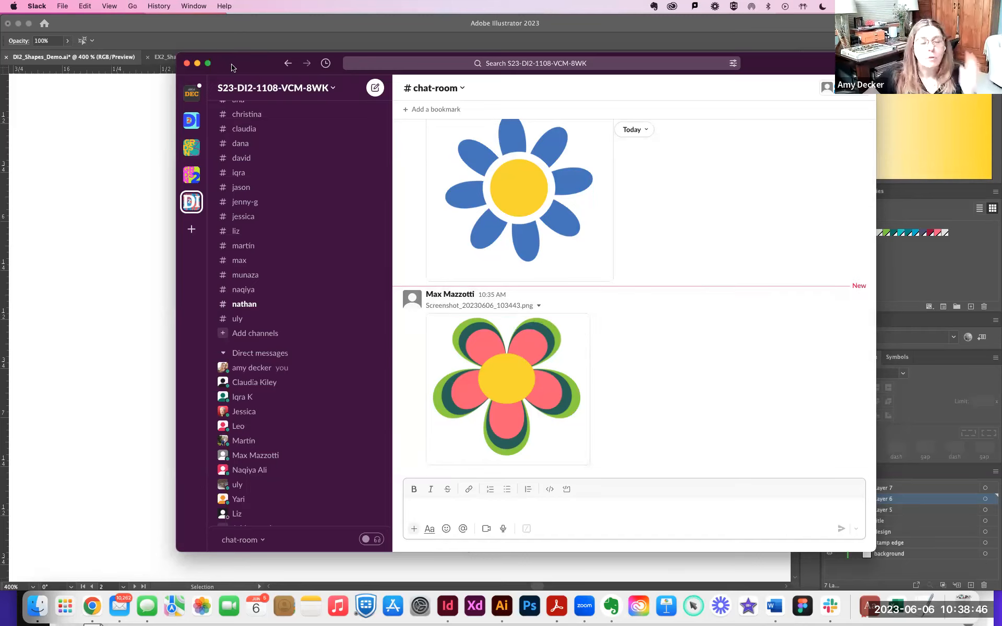
pyautogui.moveTo(228, 64); pyautogui.dragTo(1001, 201)
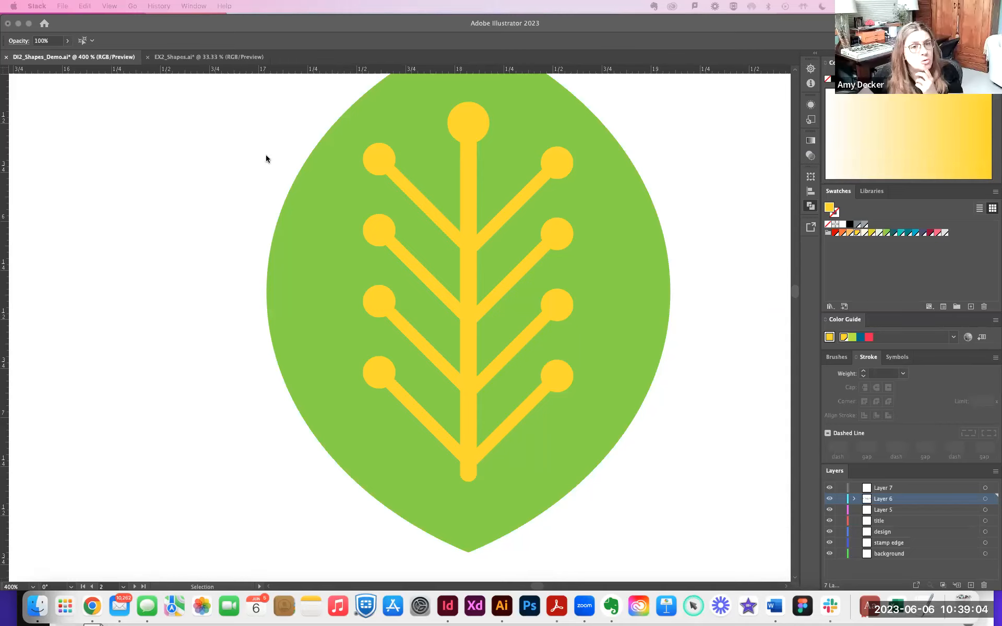
# Return to Illustrator, zoom out, and select the leaf's central yellow stem.
pyautogui.click(157, 140)
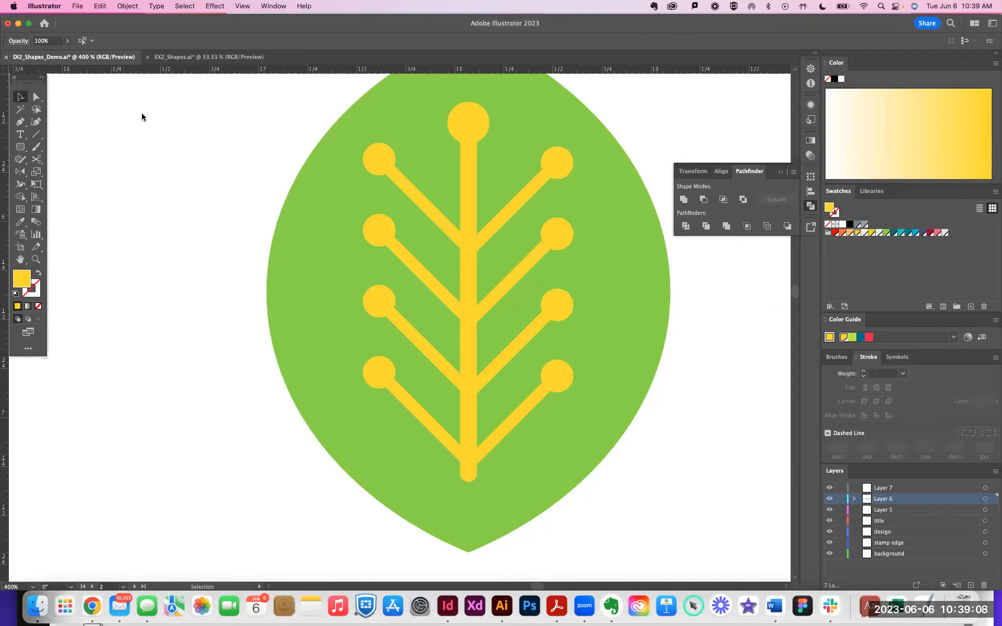
pyautogui.press('super')
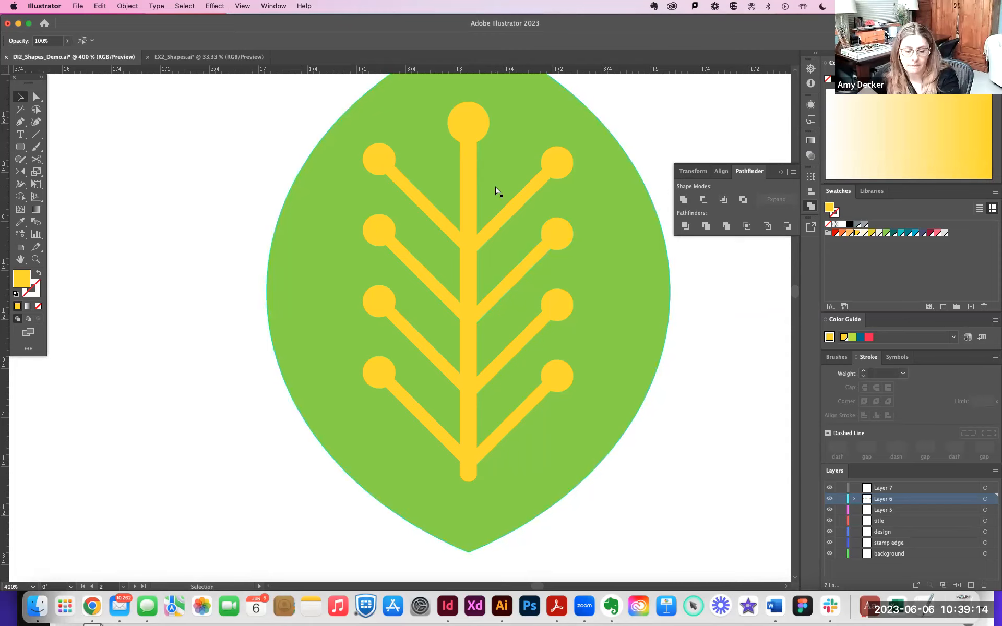
pyautogui.press('super')
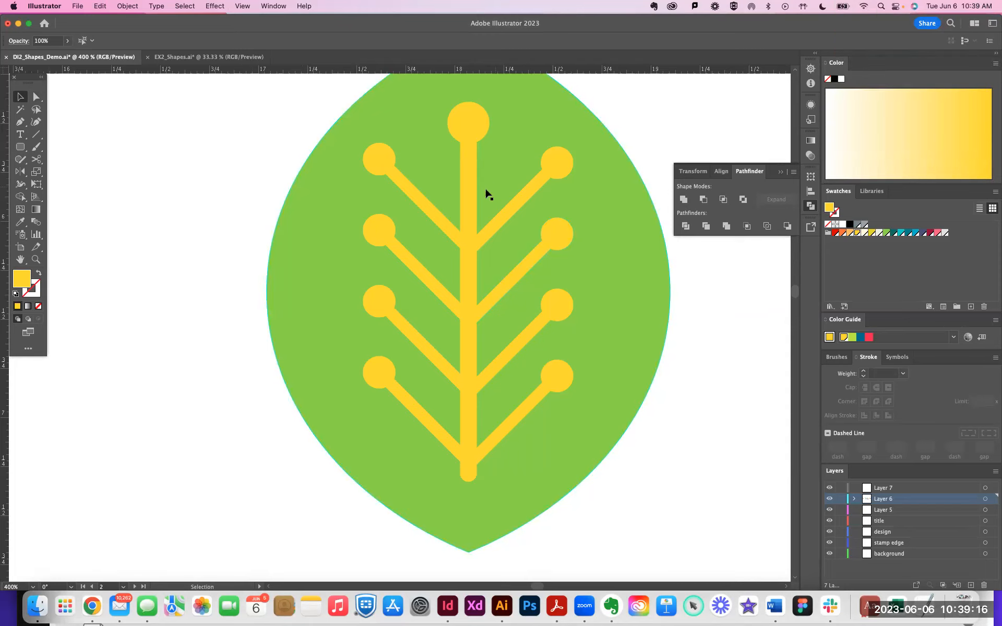
pyautogui.press('super+minus')
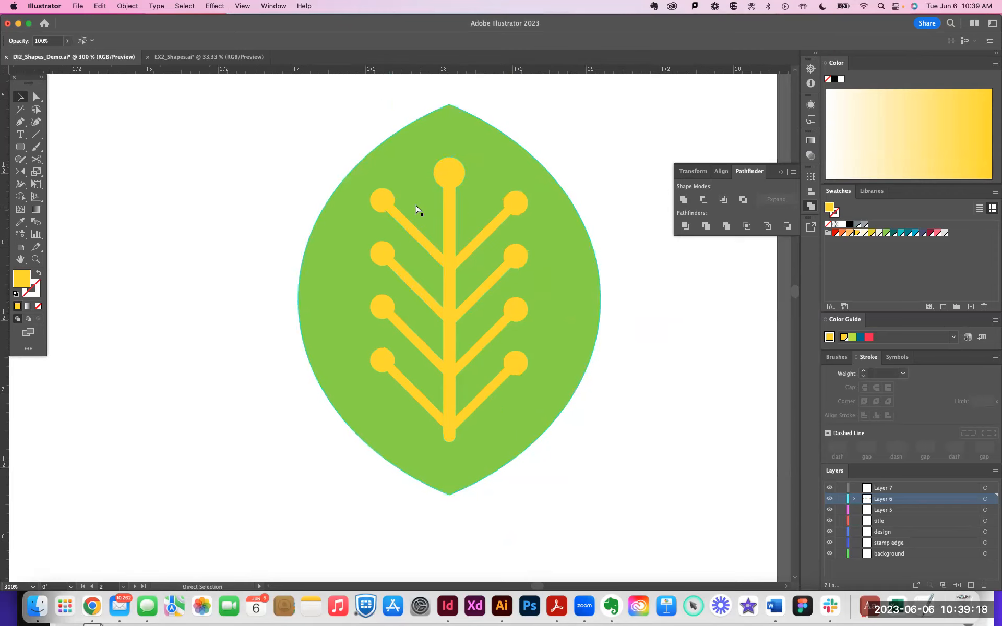
pyautogui.press('super+minus')
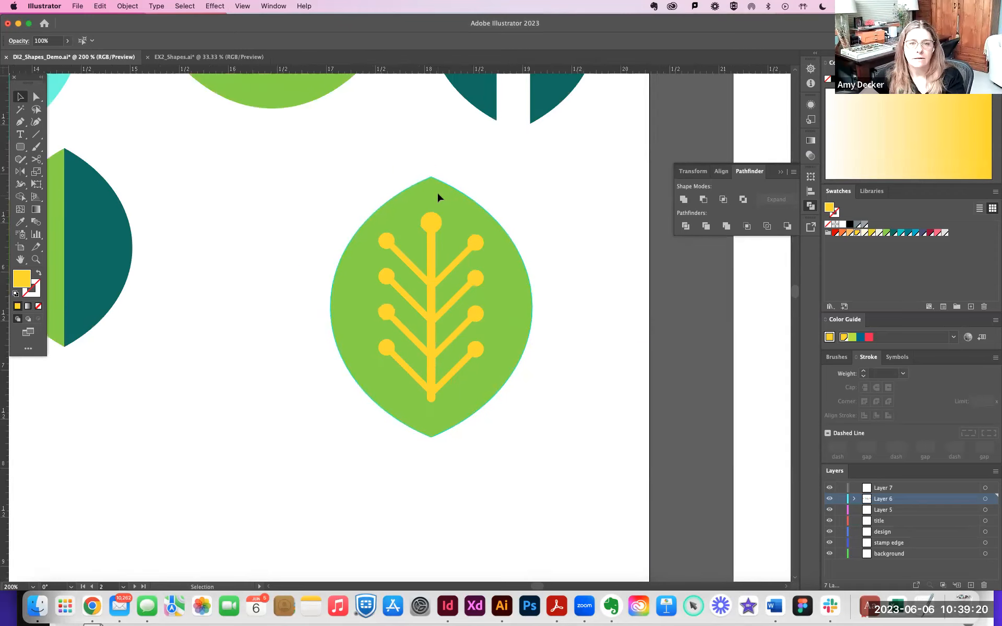
pyautogui.click(420, 226)
pyautogui.click(431, 224)
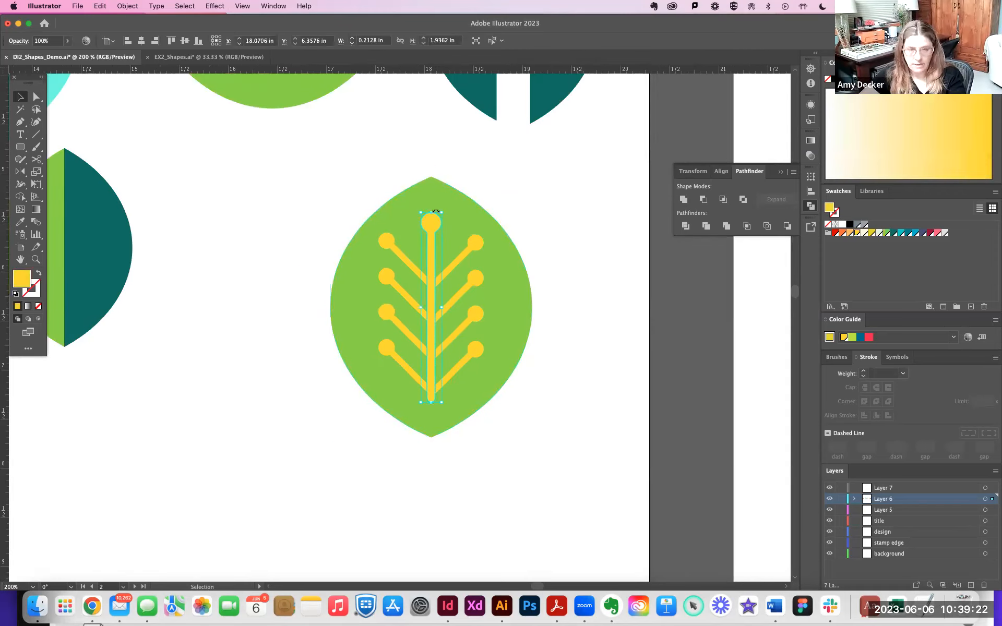
pyautogui.press('super+minus')
pyautogui.scroll(-3, 503, 254)
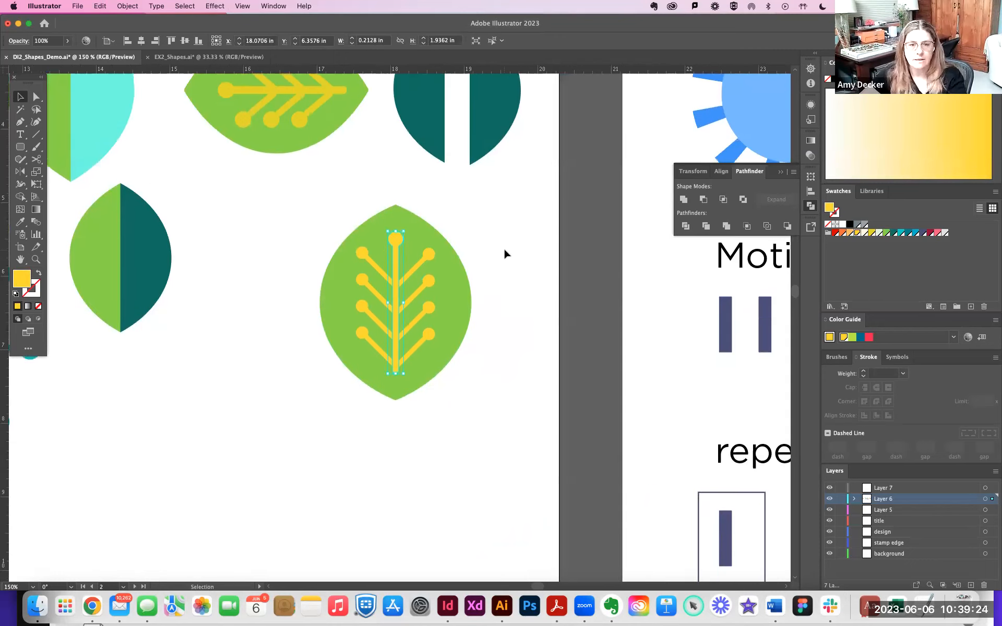
# Select the whole leaf group and Option-drag a copy below the original.
pyautogui.click(414, 201)
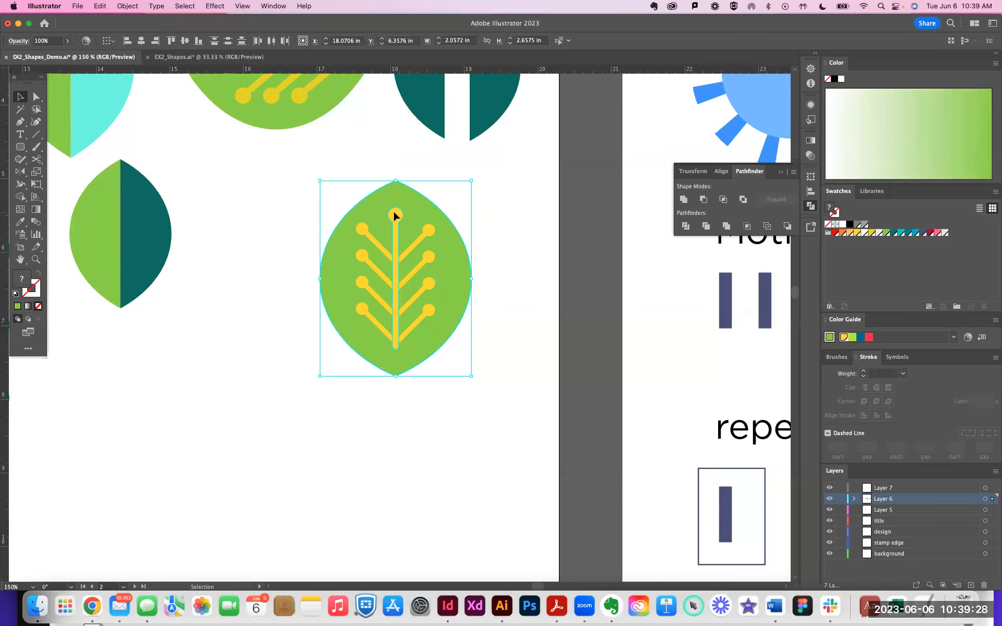
pyautogui.moveTo(396, 214); pyautogui.dragTo(393, 448)
pyautogui.scroll(-6, 476, 418)
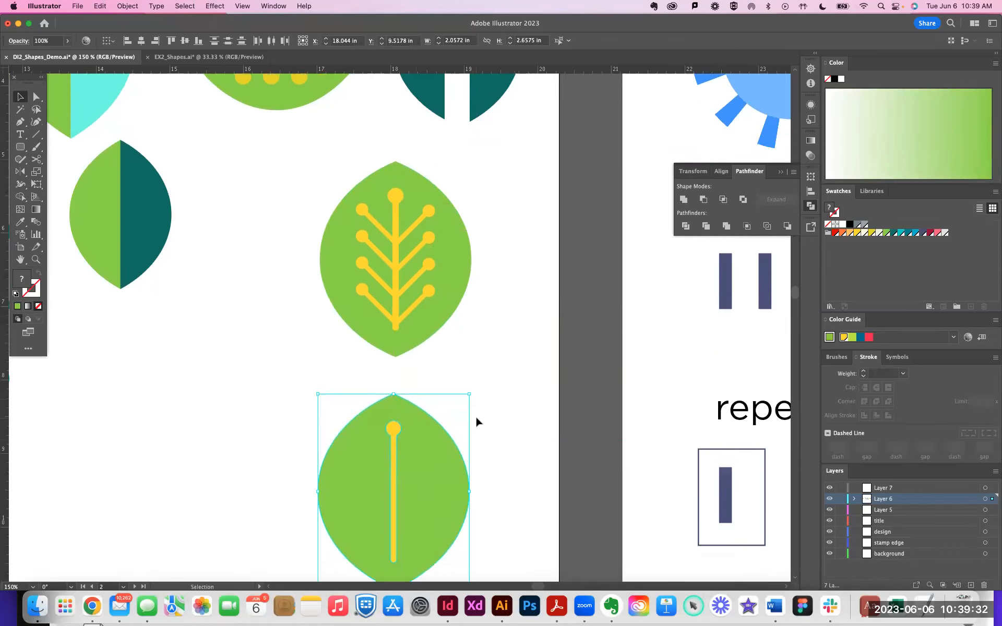
# Copy the top leaf's upper-right branch and paste it onto the lower leaf's stem.
pyautogui.click(430, 112)
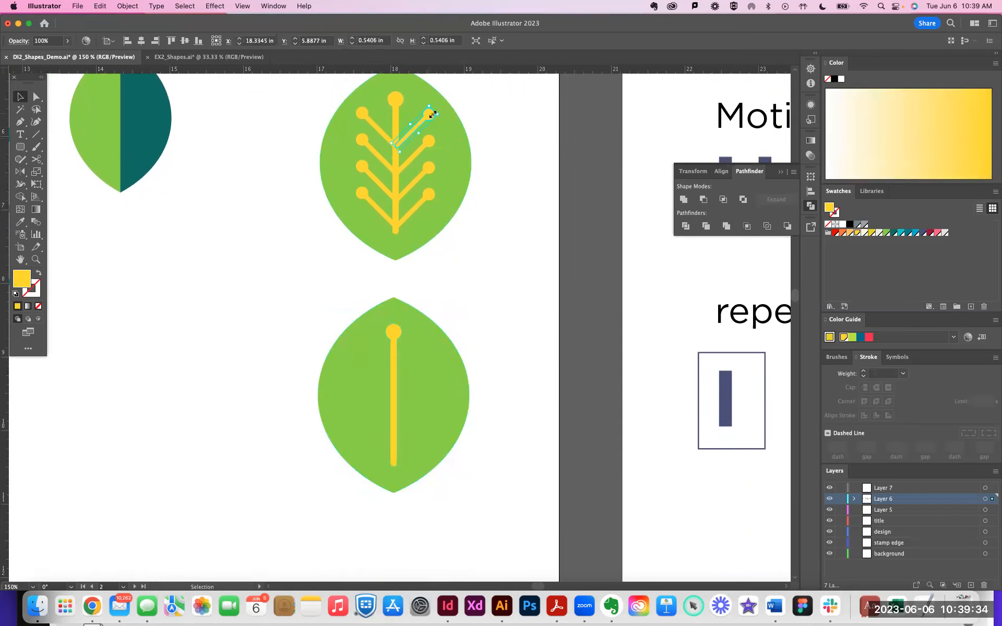
pyautogui.press('super+c')
pyautogui.press('super+v')
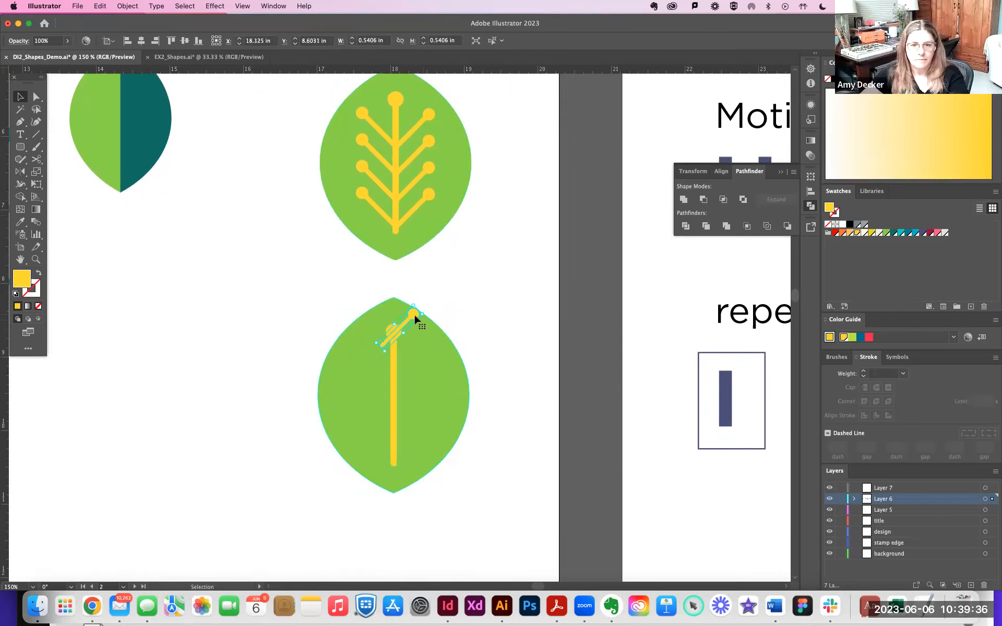
pyautogui.moveTo(414, 313); pyautogui.dragTo(438, 342)
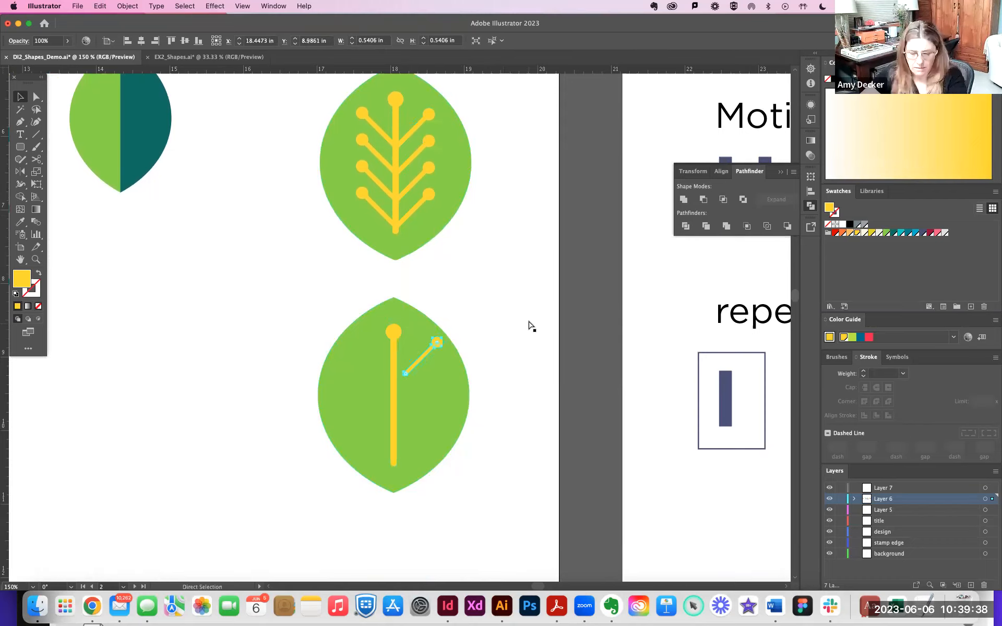
pyautogui.press('super+minus')
pyautogui.press('super+minus')
pyautogui.press('super+plus')
pyautogui.press('super+plus')
pyautogui.press('super+plus')
pyautogui.press('super+plus')
pyautogui.press('super+plus')
pyautogui.press('super+plus')
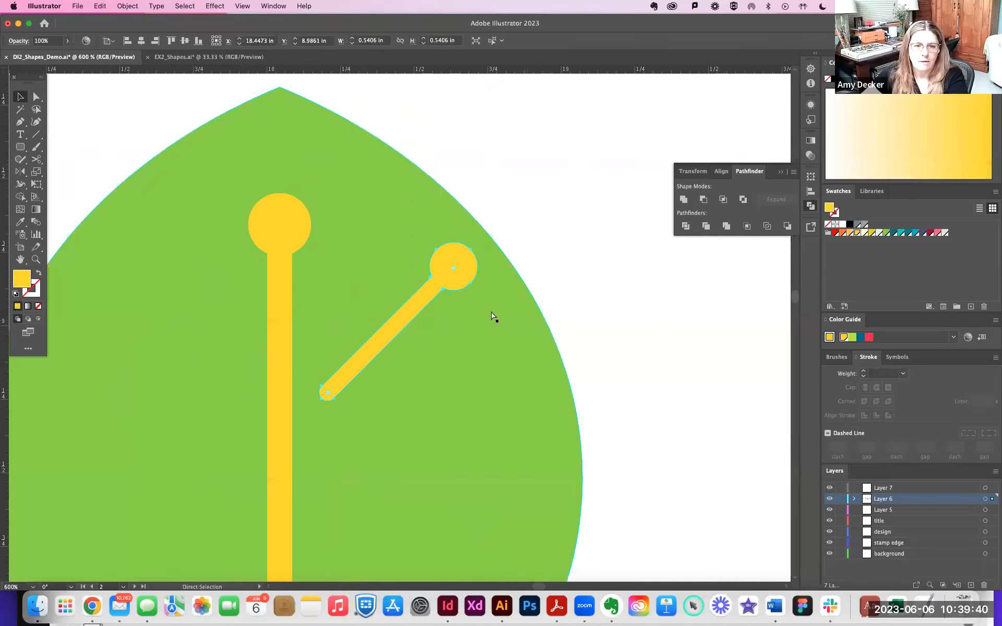
# Reflect the pasted branch upright and nudge it into position beside the vein.
pyautogui.moveTo(20, 171); pyautogui.dragTo(57, 172)
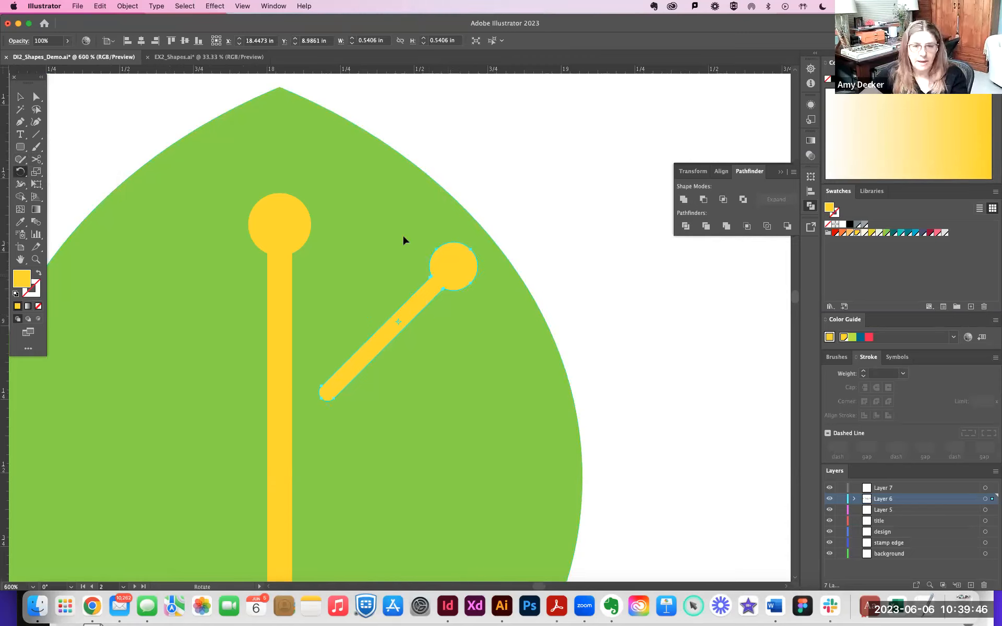
pyautogui.moveTo(404, 240); pyautogui.dragTo(391, 235)
pyautogui.click(25, 98)
pyautogui.moveTo(396, 260); pyautogui.dragTo(407, 261)
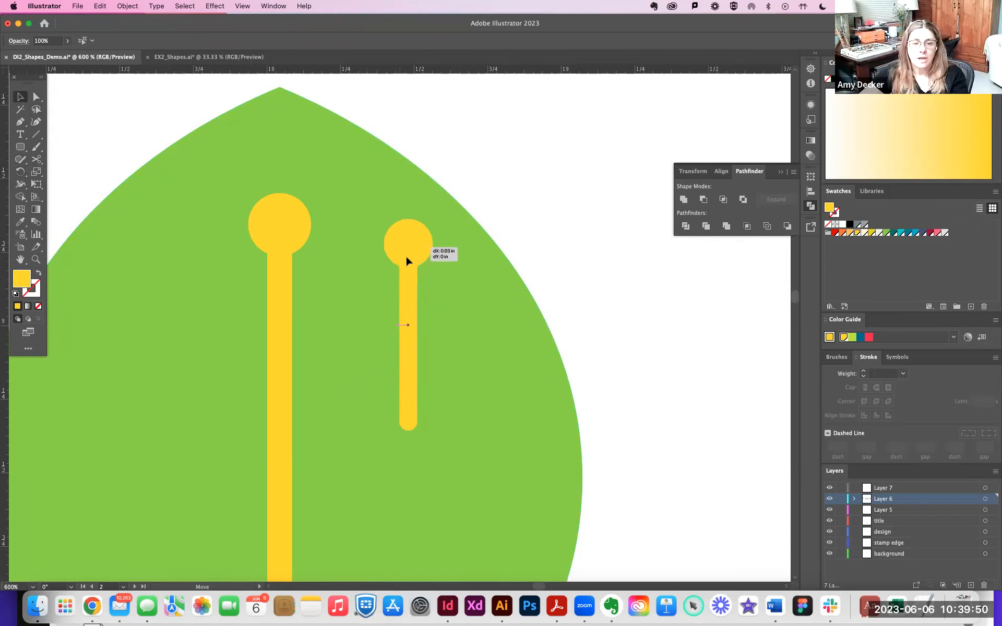
pyautogui.moveTo(559, 242); pyautogui.dragTo(626, 161)
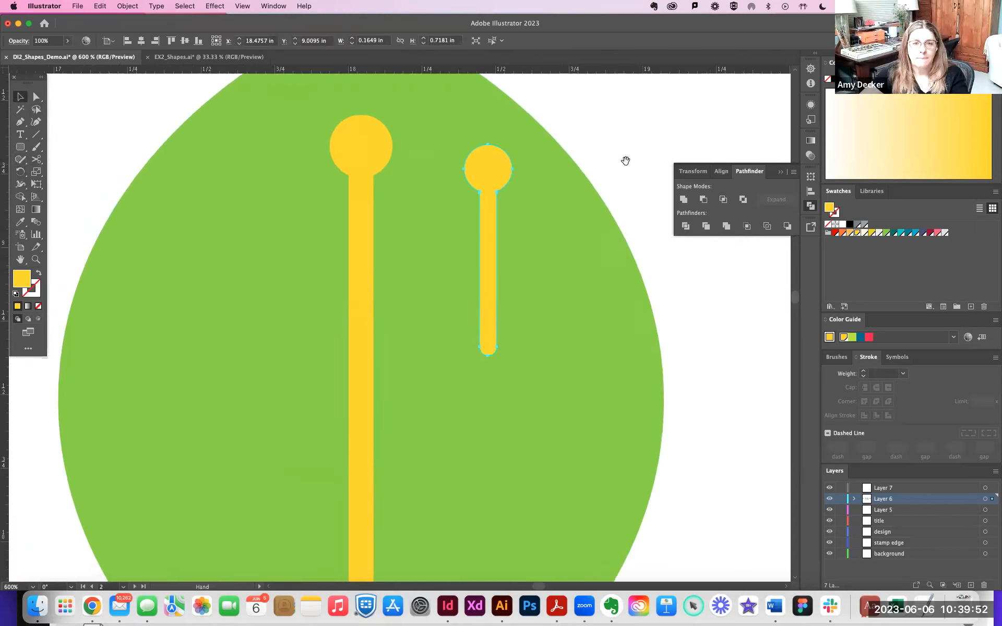
pyautogui.moveTo(491, 168)
pyautogui.mouseDown()
pyautogui.moveTo(487, 183)
pyautogui.moveTo(477, 179)
pyautogui.mouseUp()
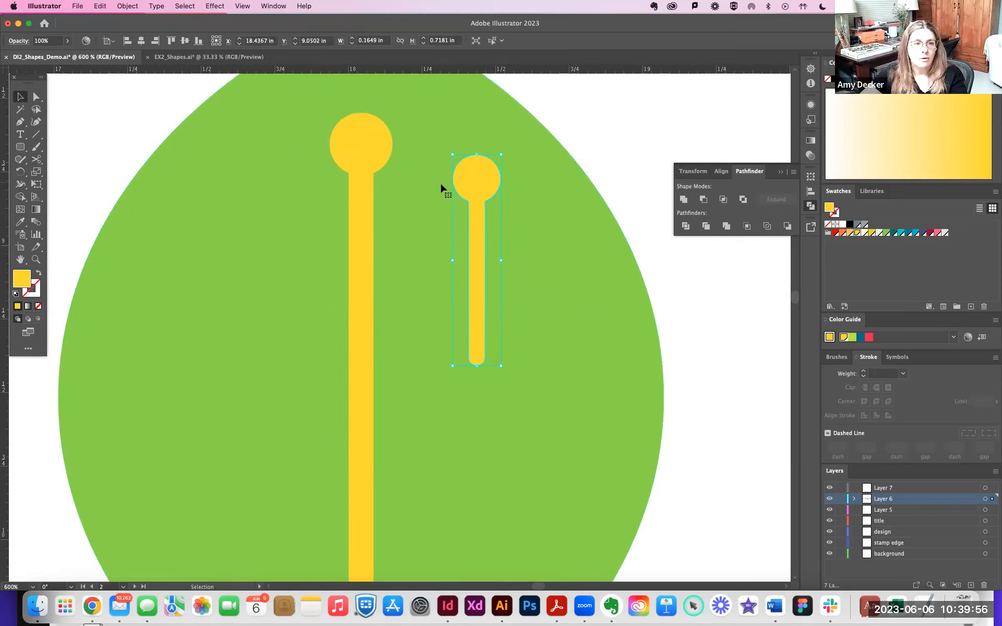
# Rotate the small circle-tipped branch to a 45° diagonal.
pyautogui.click(20, 172)
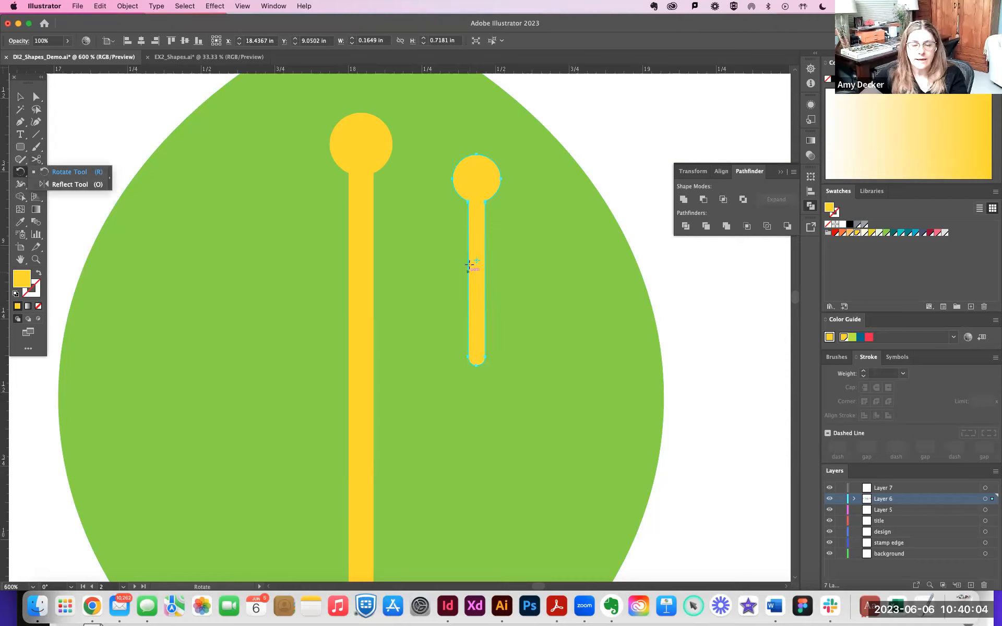
pyautogui.moveTo(537, 320); pyautogui.dragTo(508, 361)
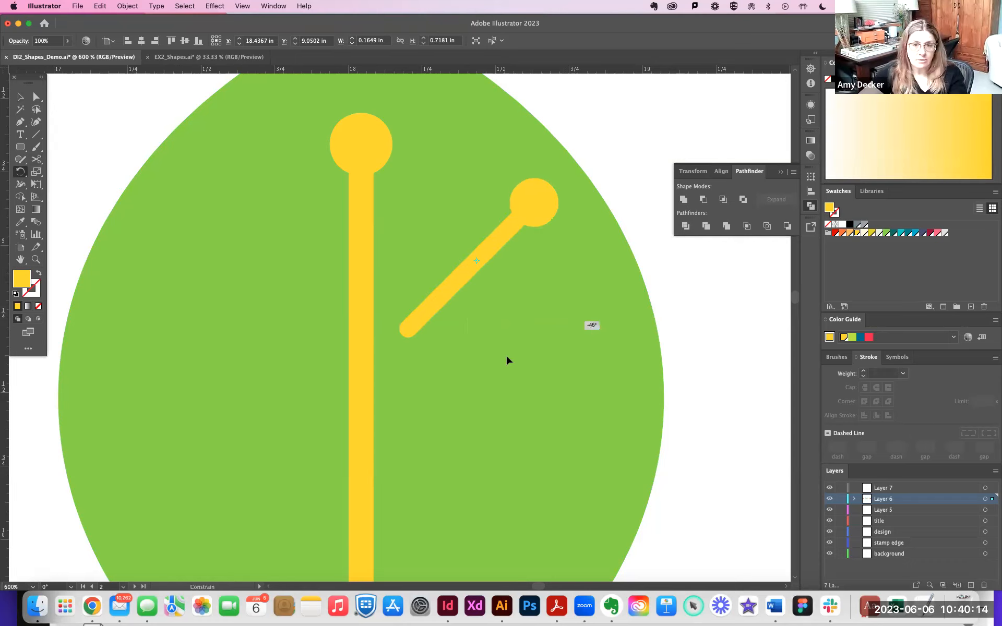
pyautogui.moveTo(554, 315); pyautogui.dragTo(543, 350)
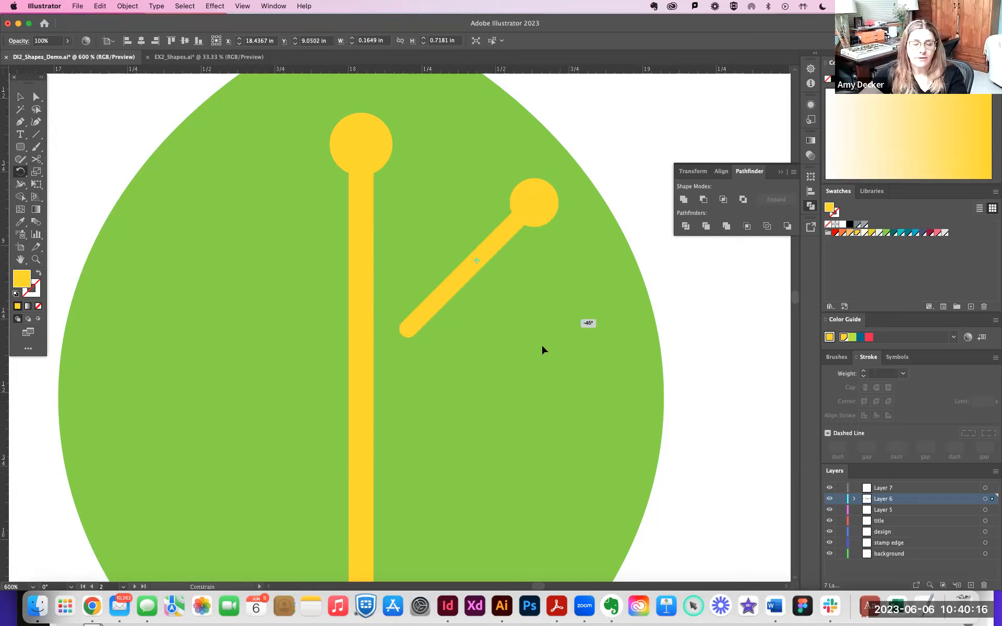
pyautogui.moveTo(467, 355); pyautogui.dragTo(524, 319)
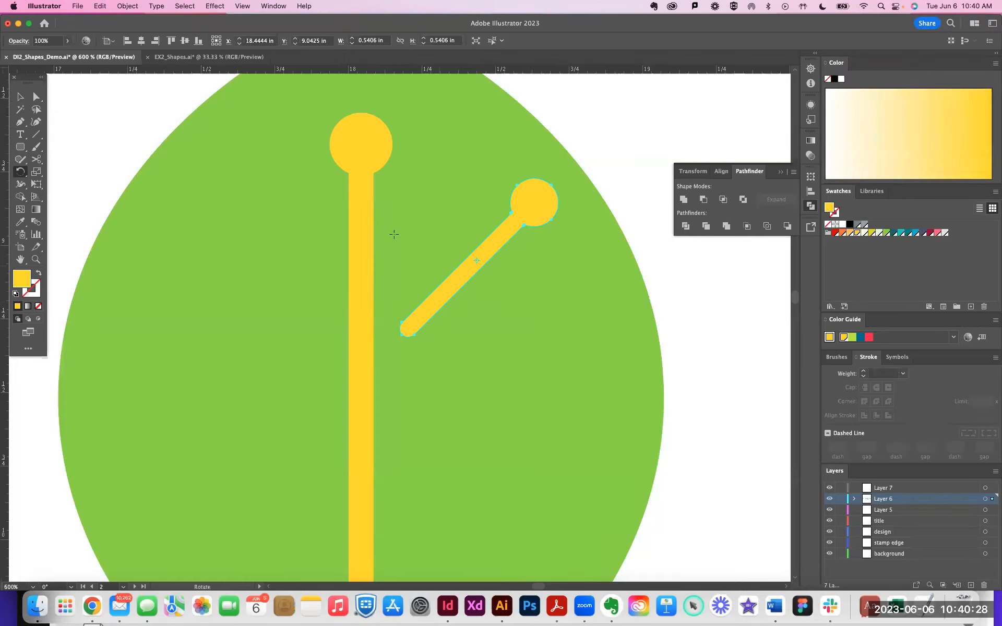
# Move the angled branch left so it joins the yellow vein.
pyautogui.press('v')
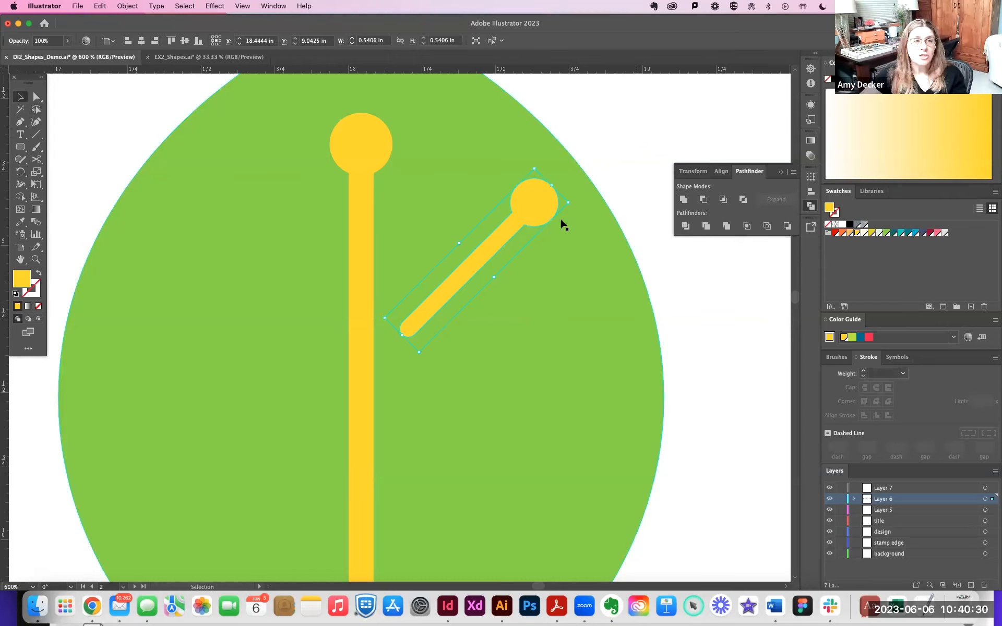
pyautogui.moveTo(527, 209); pyautogui.dragTo(491, 219)
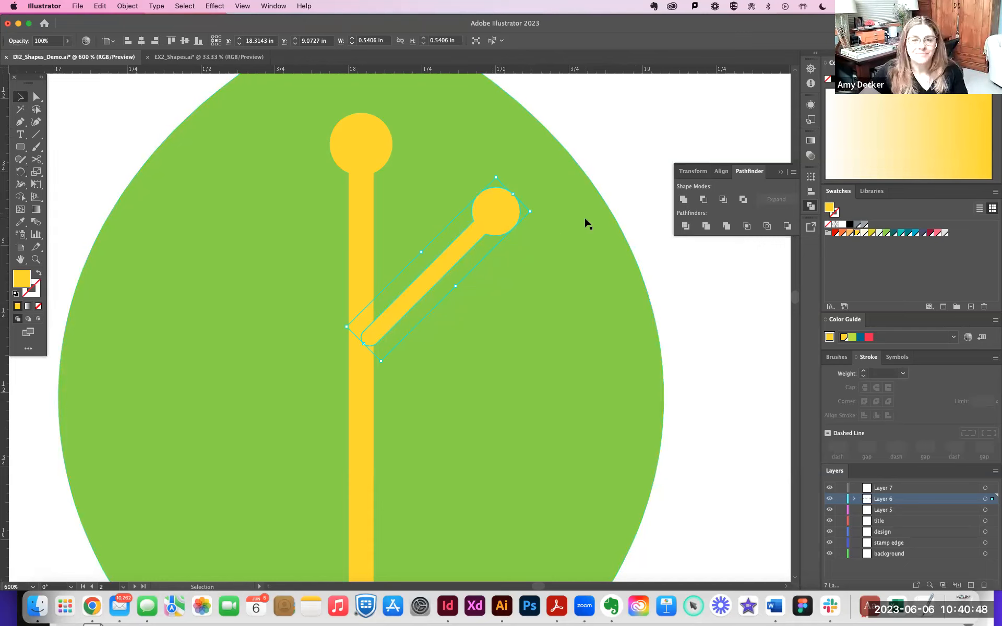
pyautogui.click(546, 235)
pyautogui.moveTo(493, 221)
pyautogui.mouseDown()
pyautogui.moveTo(492, 212)
pyautogui.moveTo(509, 230)
pyautogui.moveTo(488, 232)
pyautogui.mouseUp()
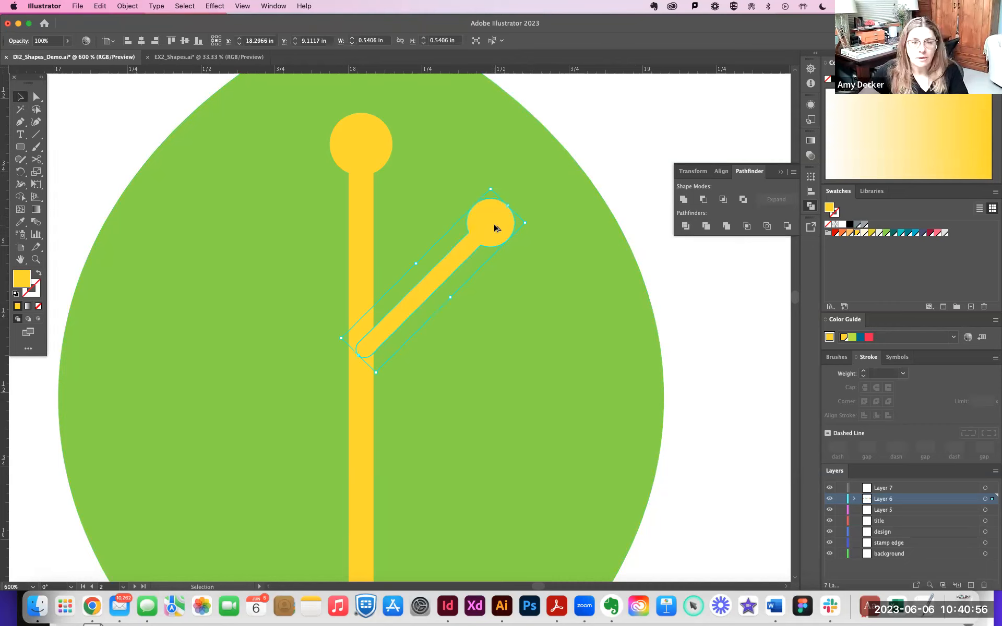
# Option-drag a copy down the vein and repeat with Cmd+D for four evenly spaced branches.
pyautogui.moveTo(495, 236); pyautogui.dragTo(496, 331)
pyautogui.scroll(-5, 576, 318)
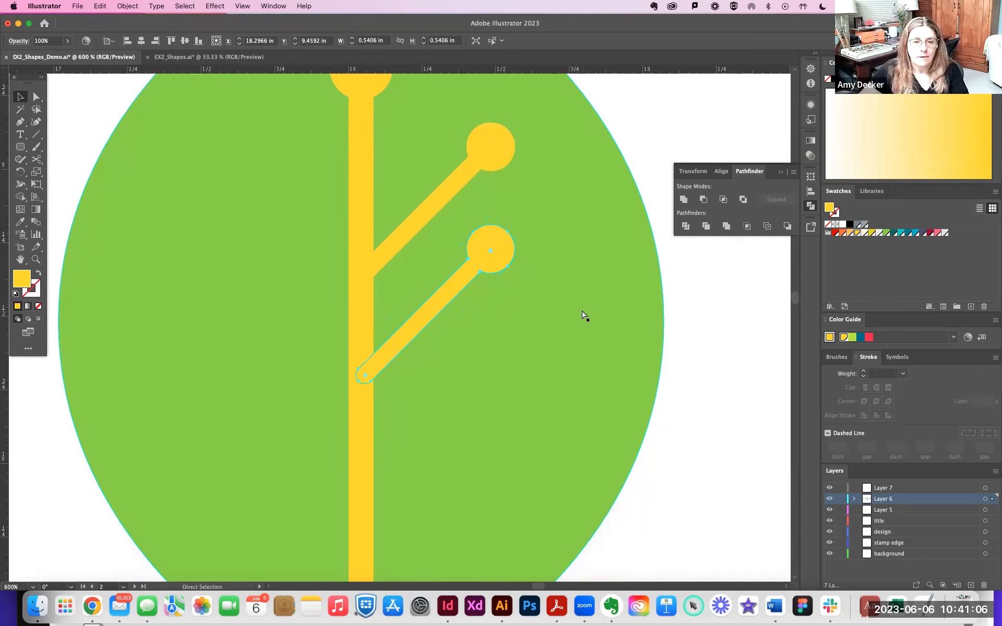
pyautogui.press('super+d')
pyautogui.press('super+d')
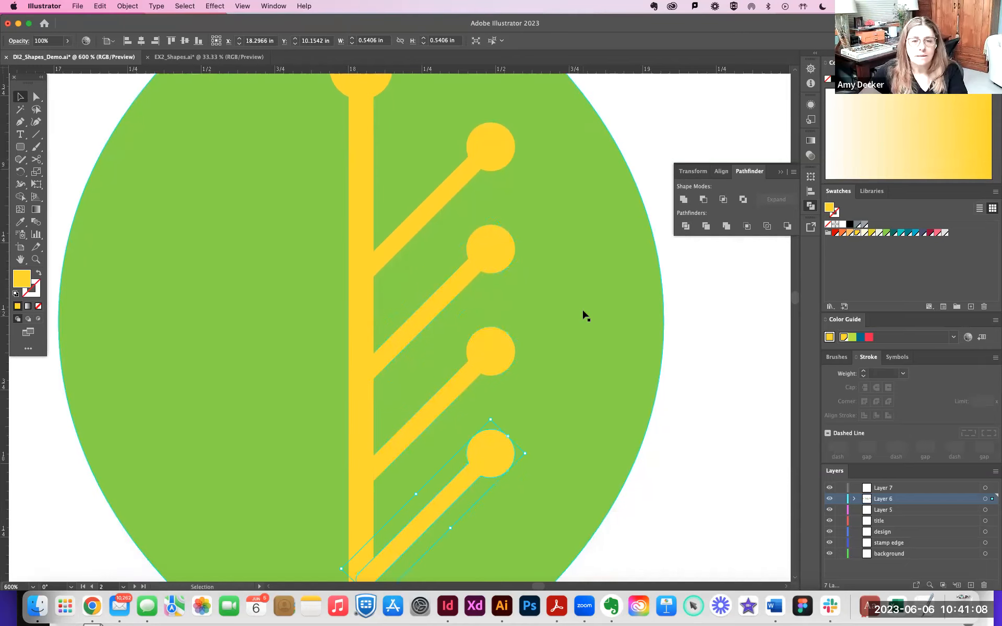
pyautogui.scroll(-3, 584, 315)
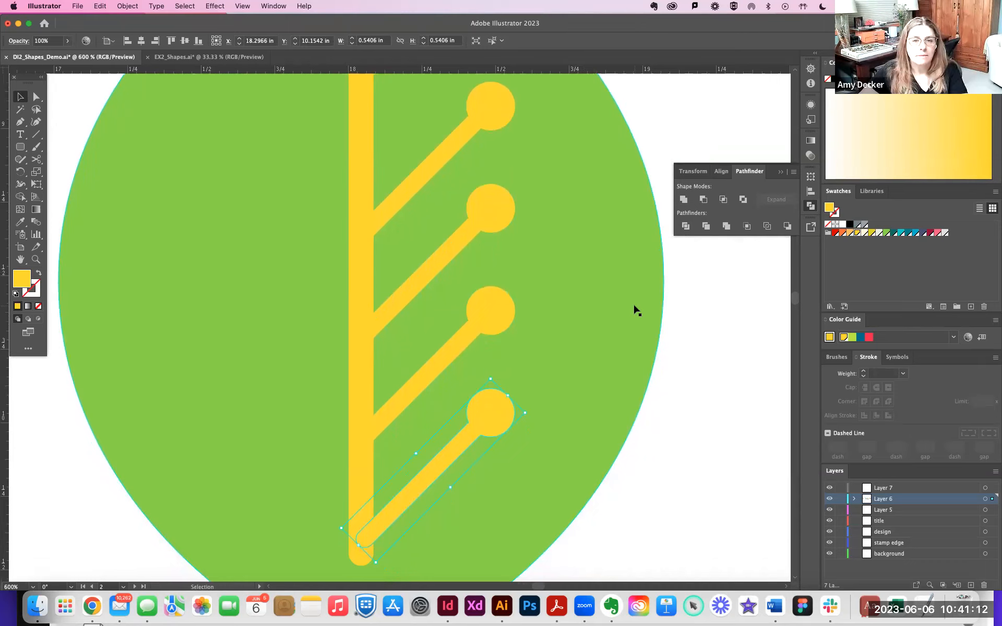
pyautogui.moveTo(644, 313); pyautogui.dragTo(699, 316)
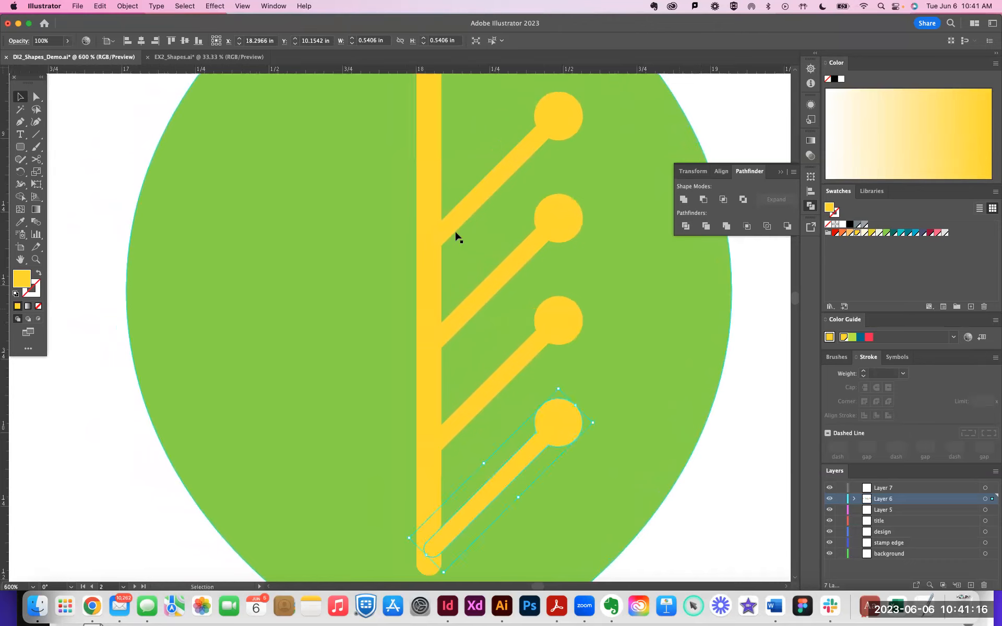
# Deselect, zoom out to view the whole leaf, and bring the Slack window to the centre.
pyautogui.click(91, 94)
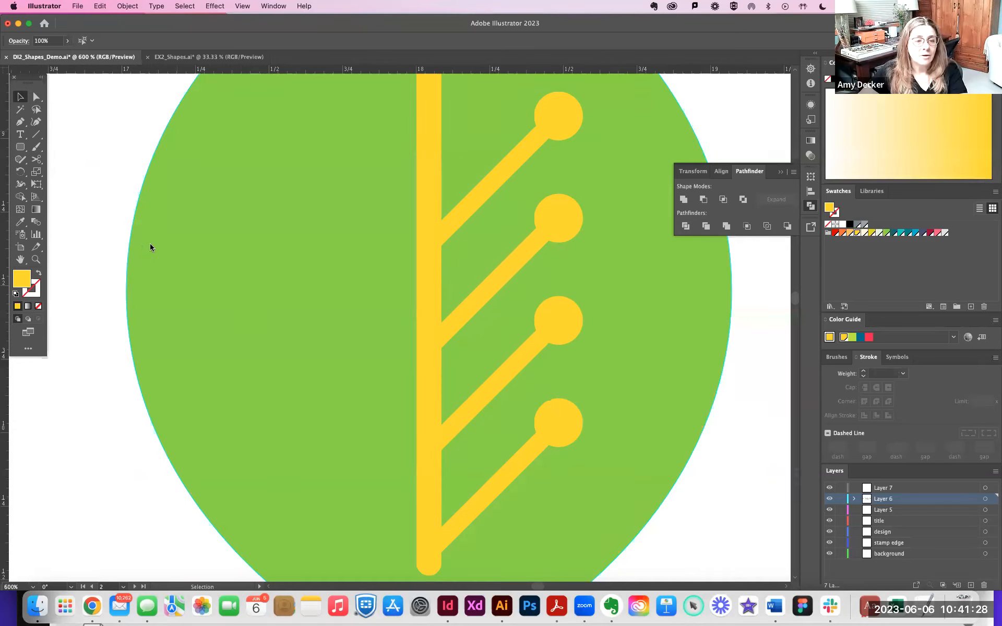
pyautogui.press('super+minus')
pyautogui.press('super+minus')
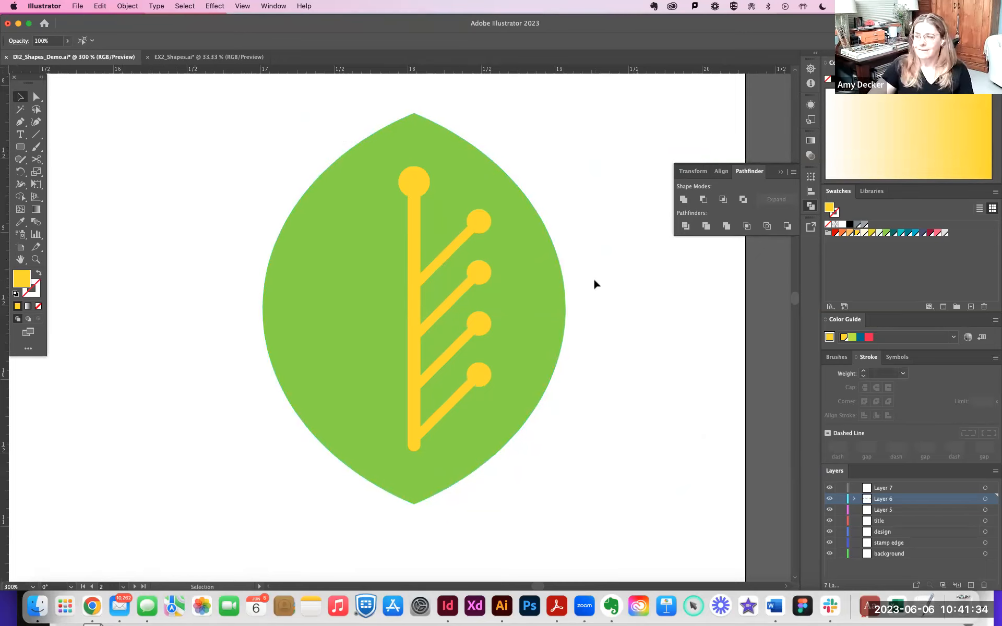
pyautogui.scroll(1, 643, 312)
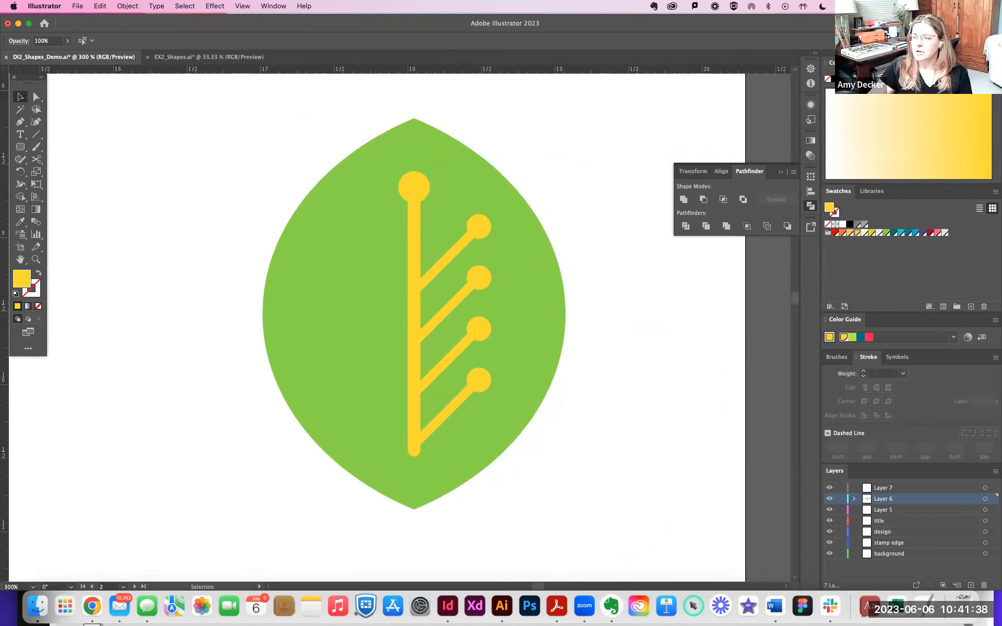
pyautogui.press('super+Tab')
pyautogui.moveTo(1001, 225); pyautogui.dragTo(889, 124)
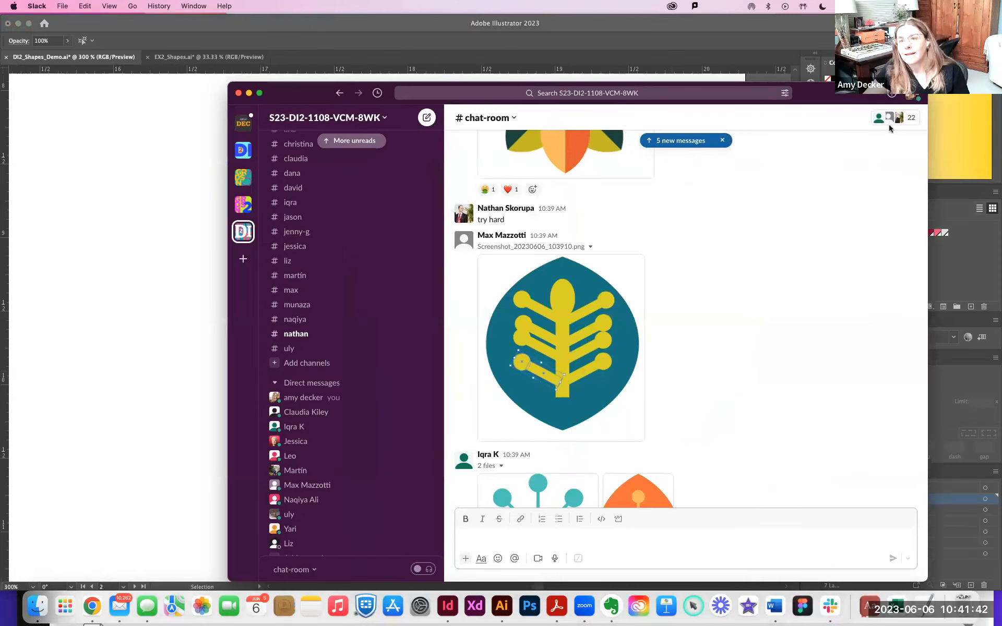
# Scroll through the flower and leaf images classmates posted in #chat-room.
pyautogui.scroll(-4, 764, 280)
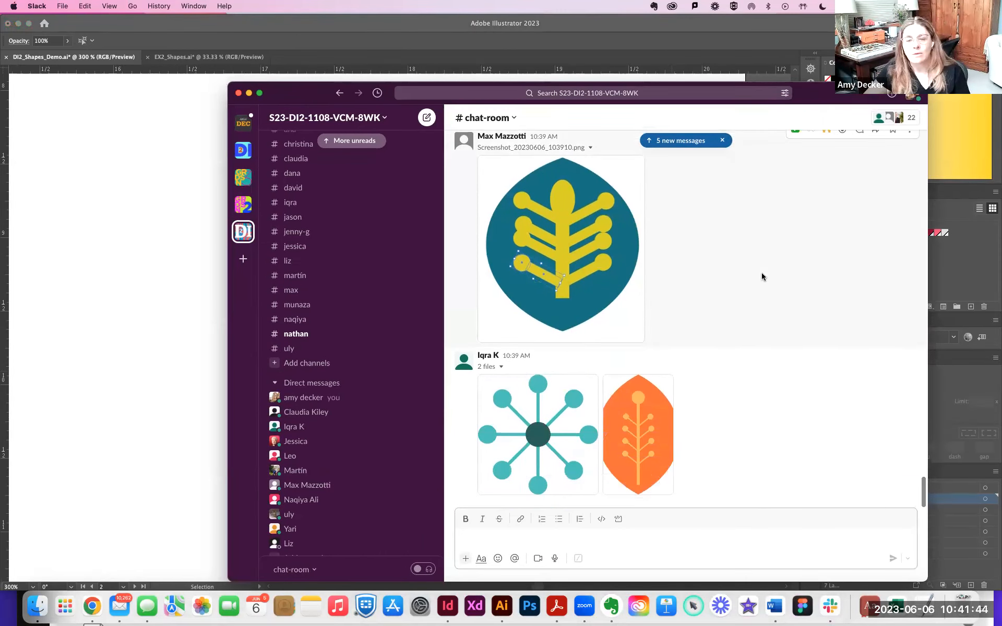
pyautogui.scroll(10, 762, 277)
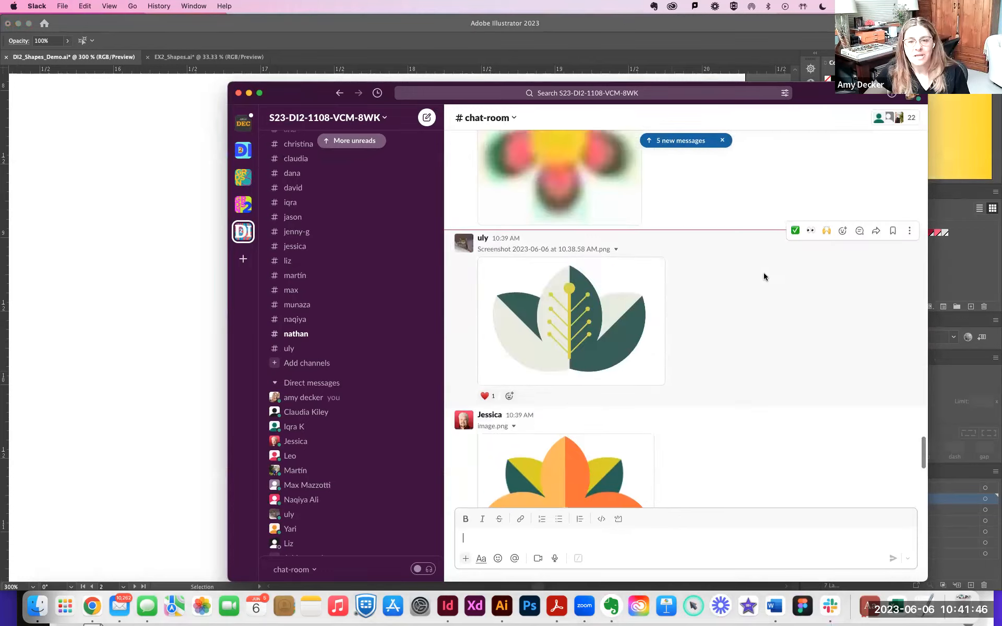
pyautogui.scroll(5, 765, 277)
pyautogui.scroll(5, 765, 277)
pyautogui.scroll(-10, 767, 277)
pyautogui.scroll(4, 769, 277)
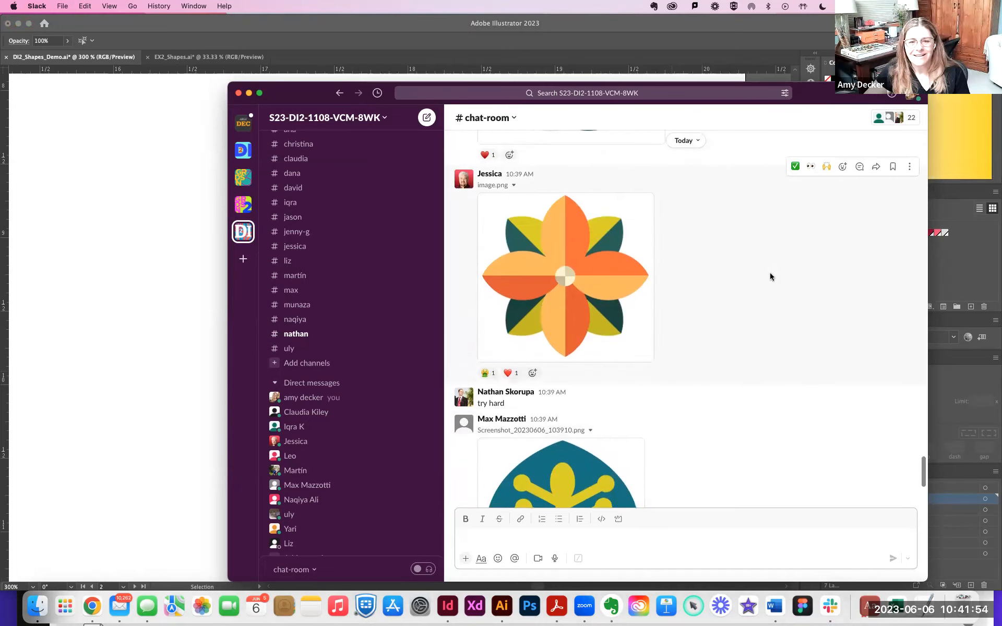
pyautogui.scroll(-10, 770, 277)
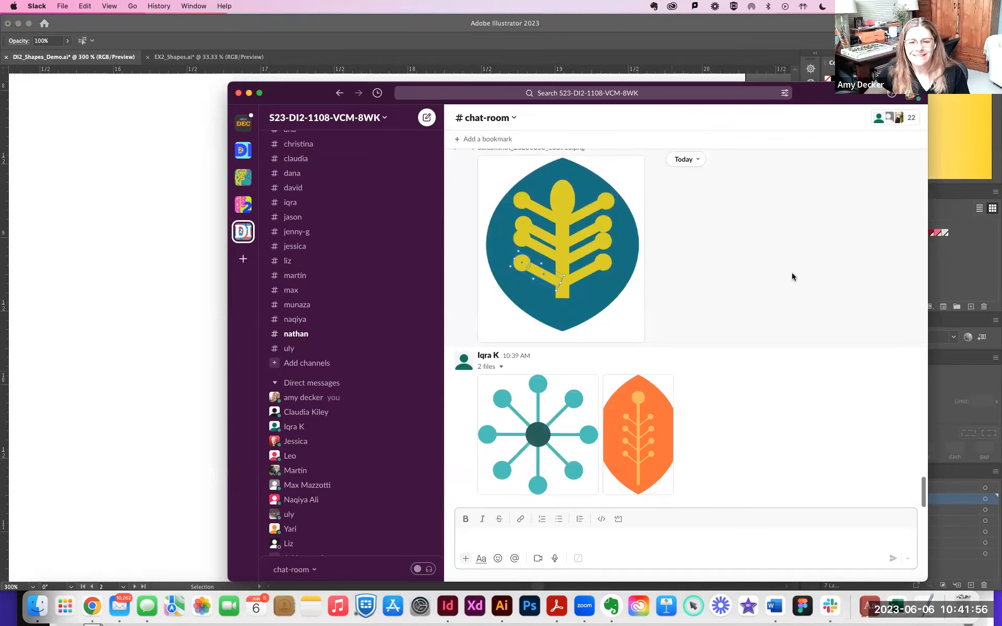